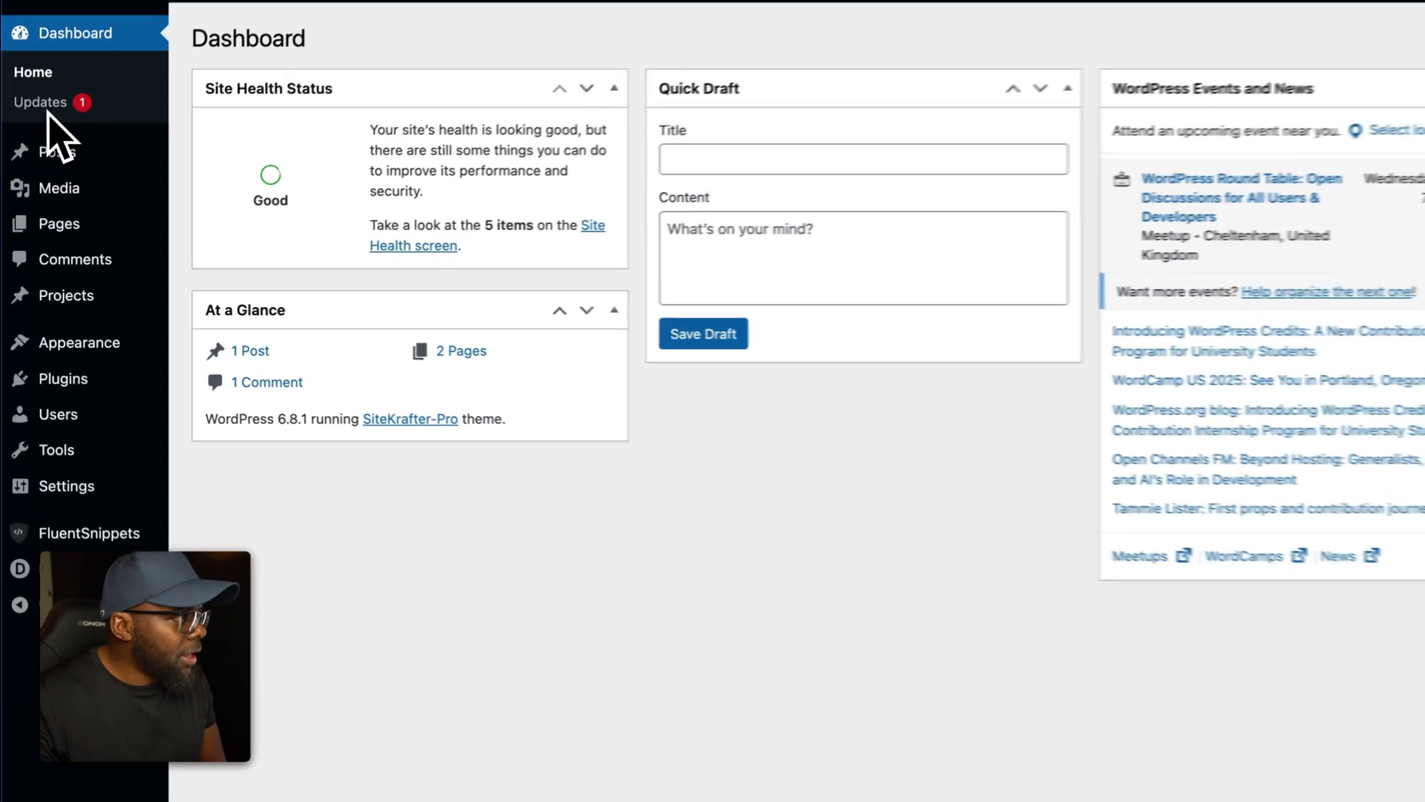
Install the Divi 5.0.0-public-alpha.18.2 theme update from the WordPress Updates page
{"action": "left_click", "coordinate": [56, 100]}
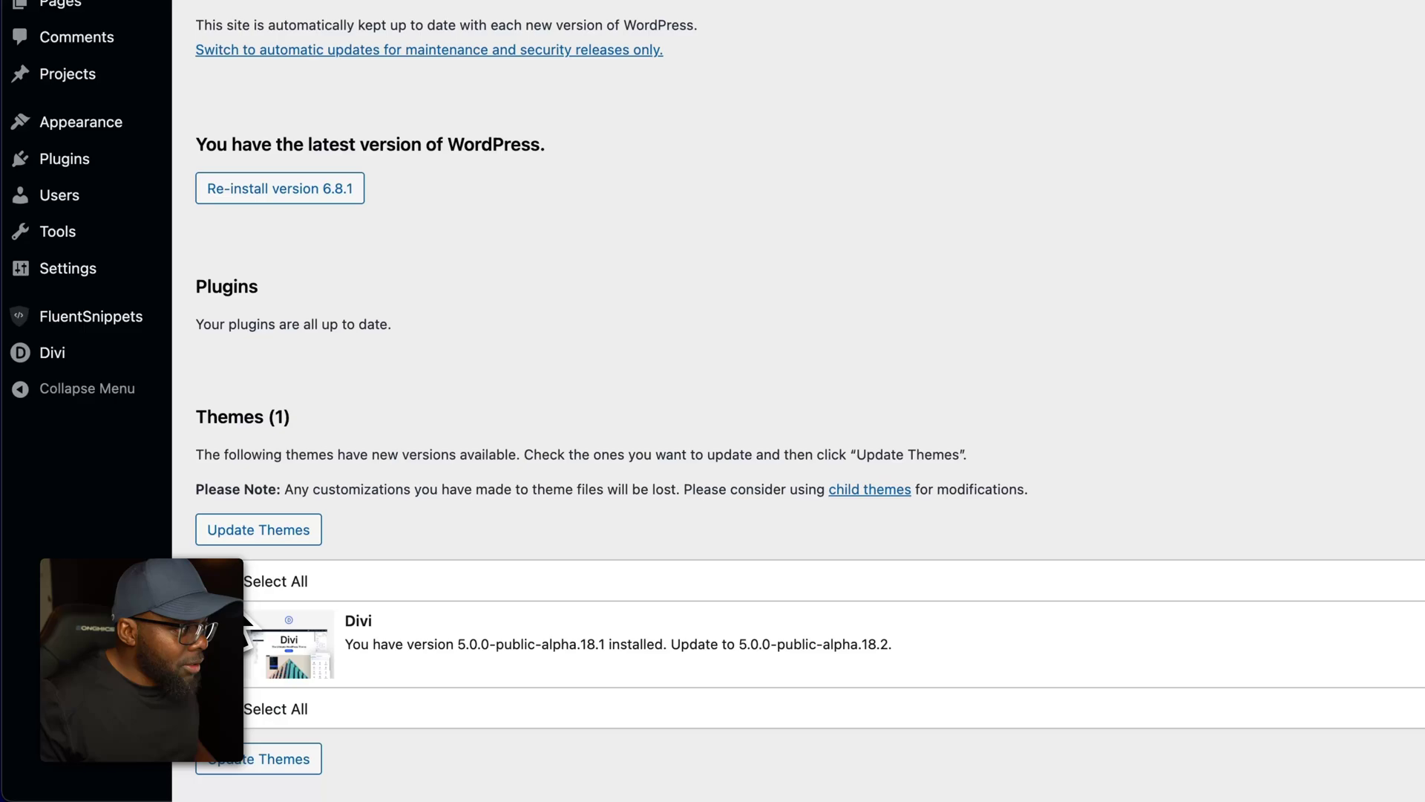
{"action": "left_click", "coordinate": [263, 534]}
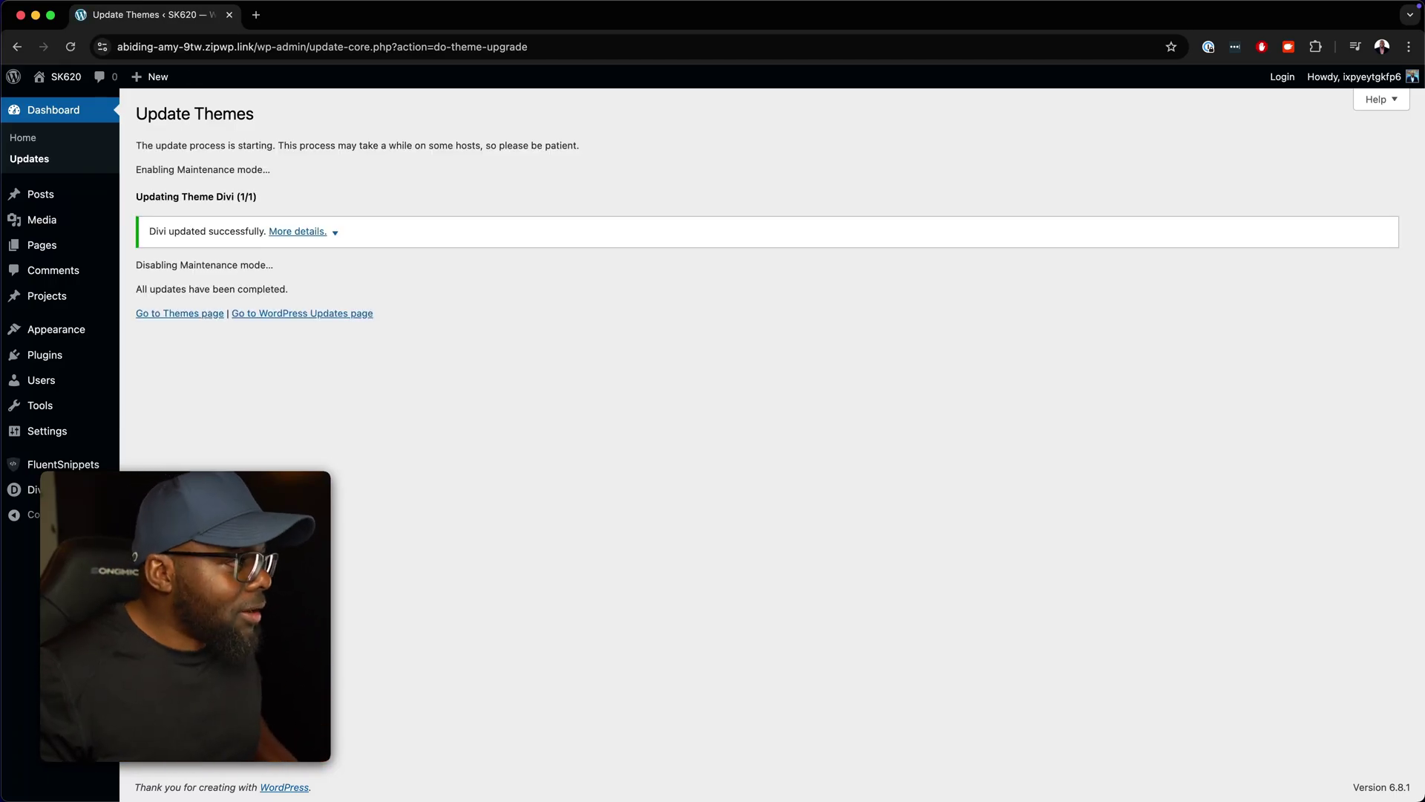
{"action": "mouse_move", "coordinate": [60, 359]}
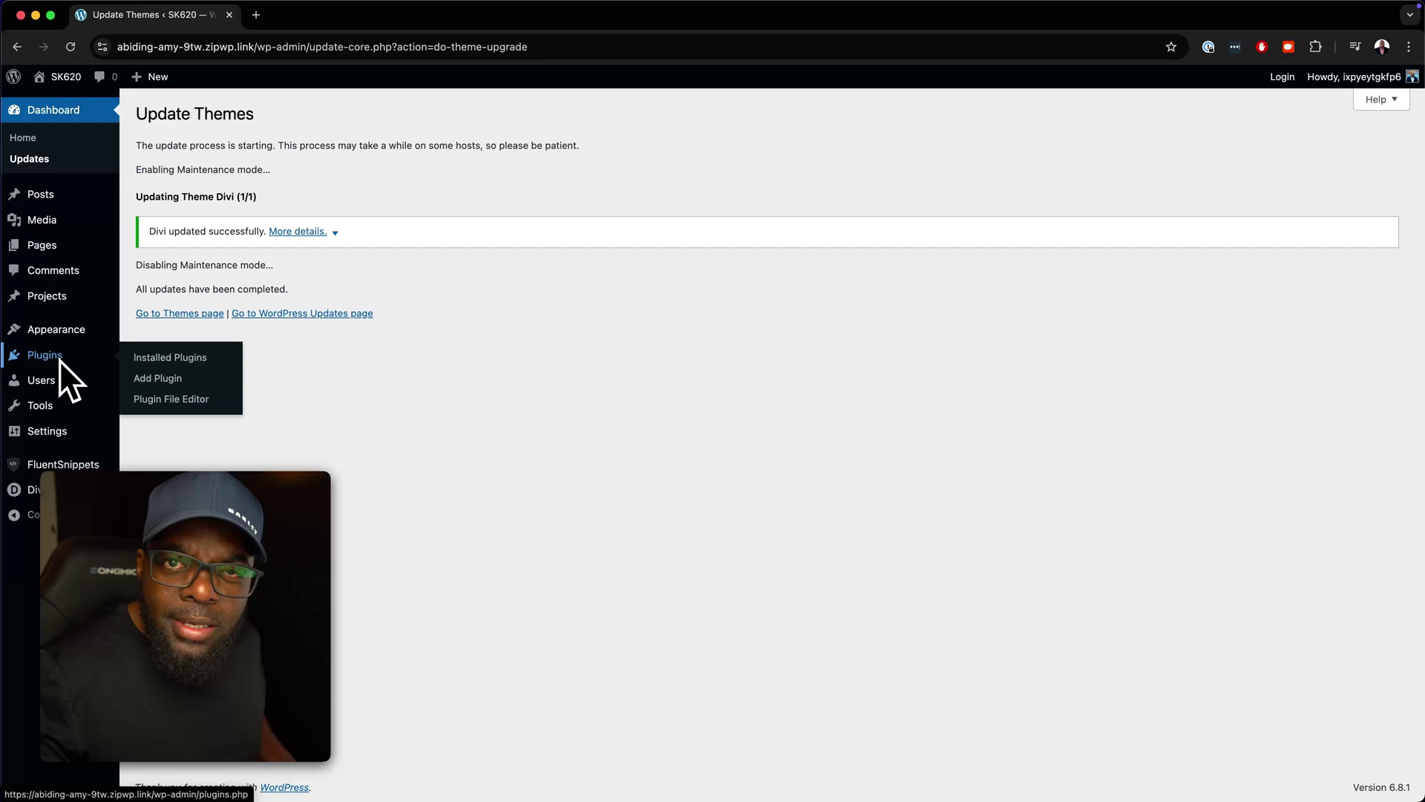
{"action": "mouse_move", "coordinate": [69, 329]}
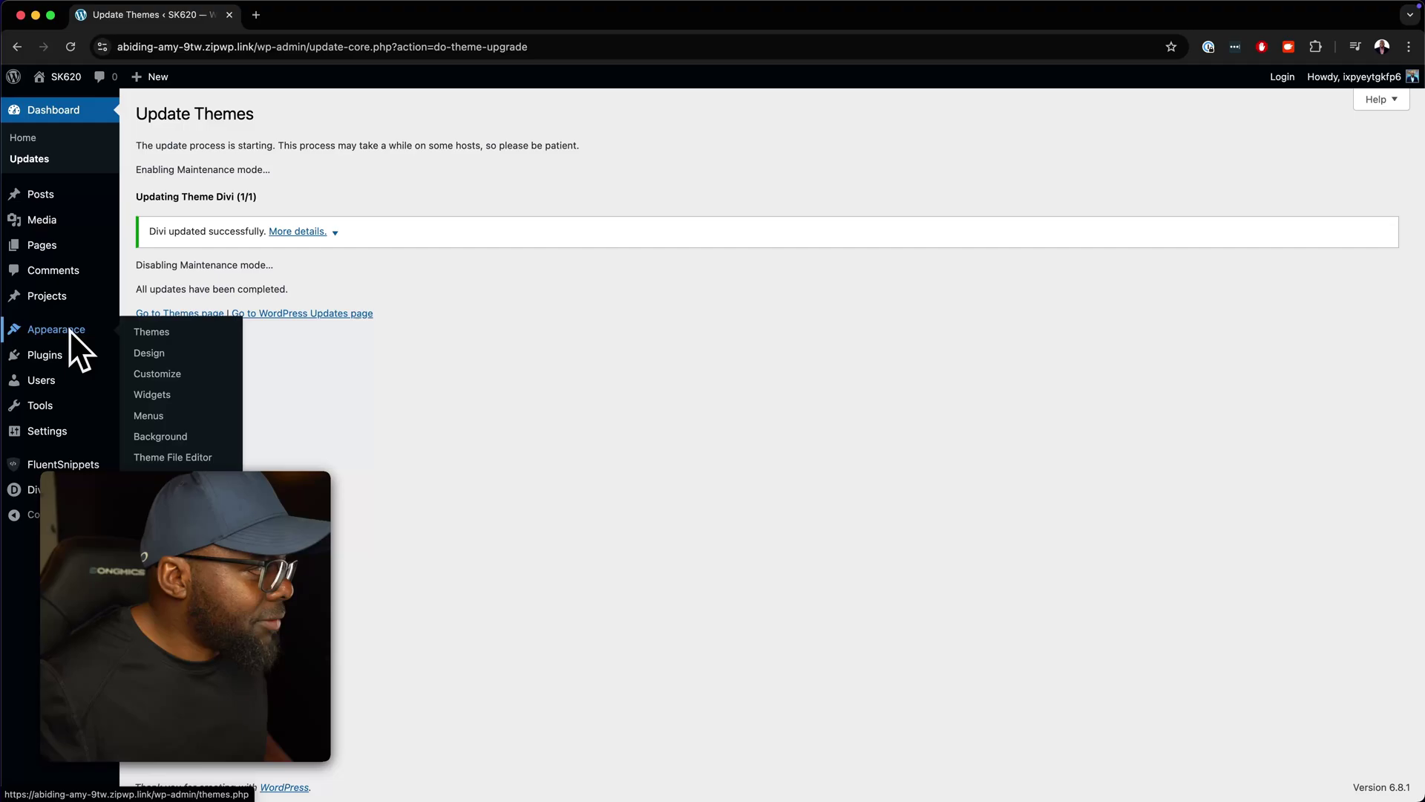
{"action": "mouse_move", "coordinate": [87, 257]}
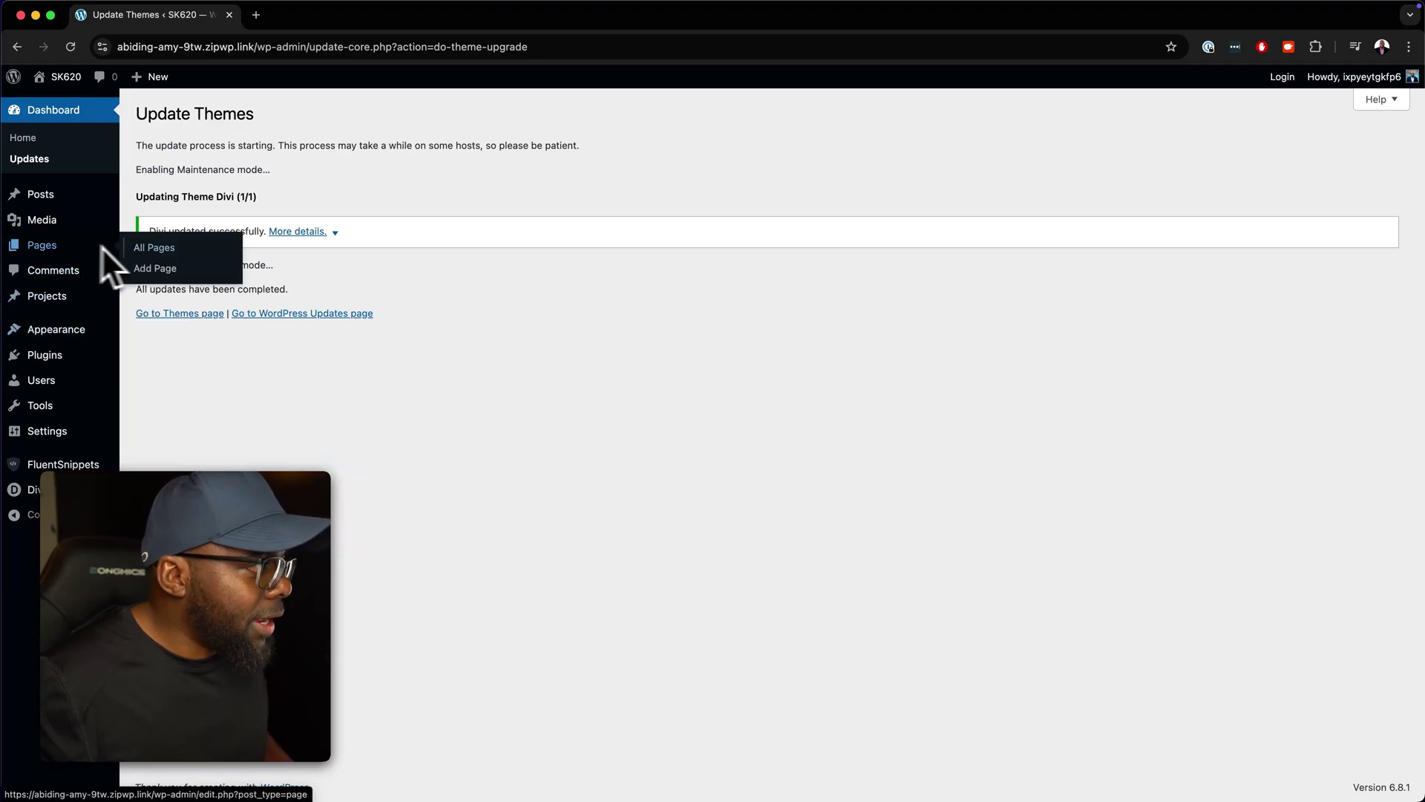
Add a new page and start entering the title Flex
{"action": "left_click", "coordinate": [175, 270]}
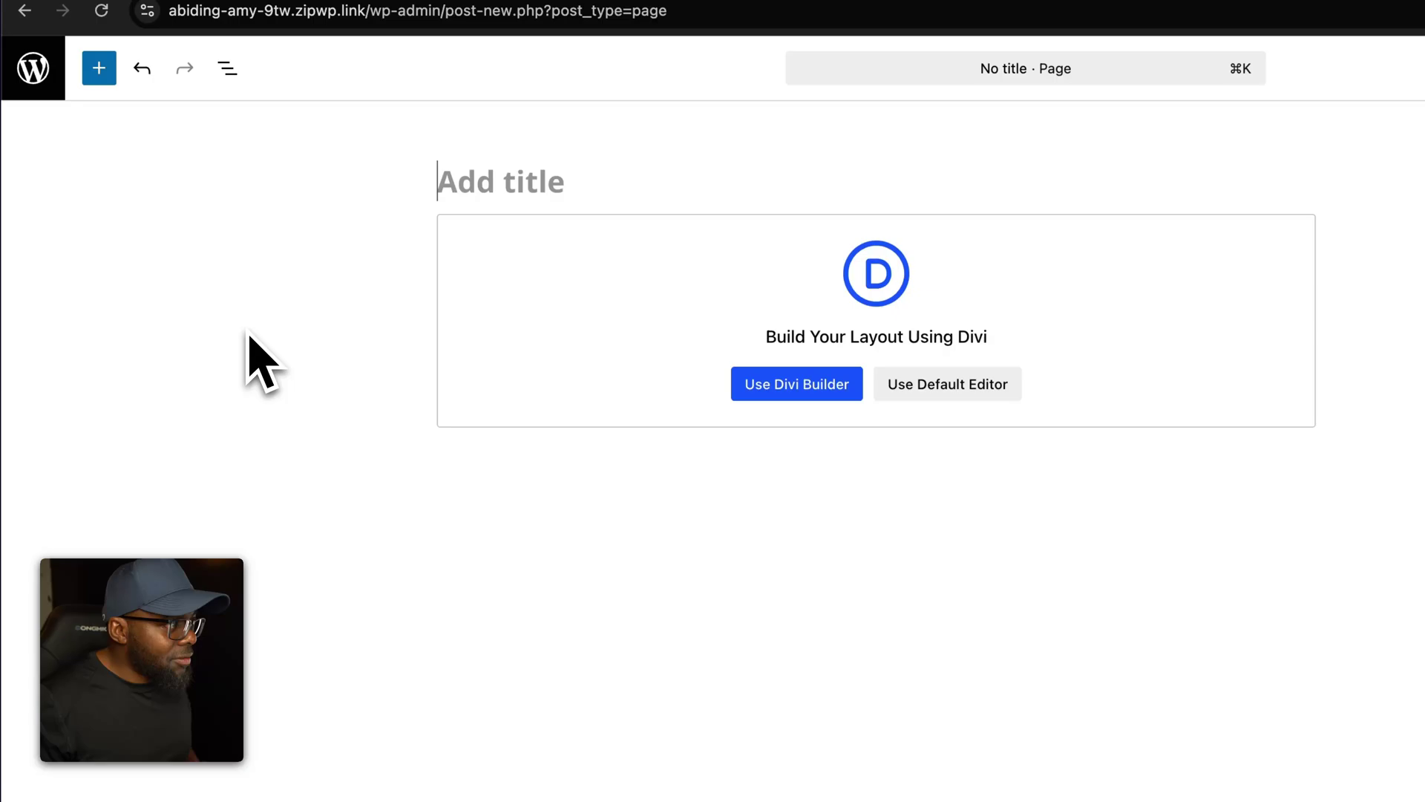
{"action": "type", "text": "Flex"}
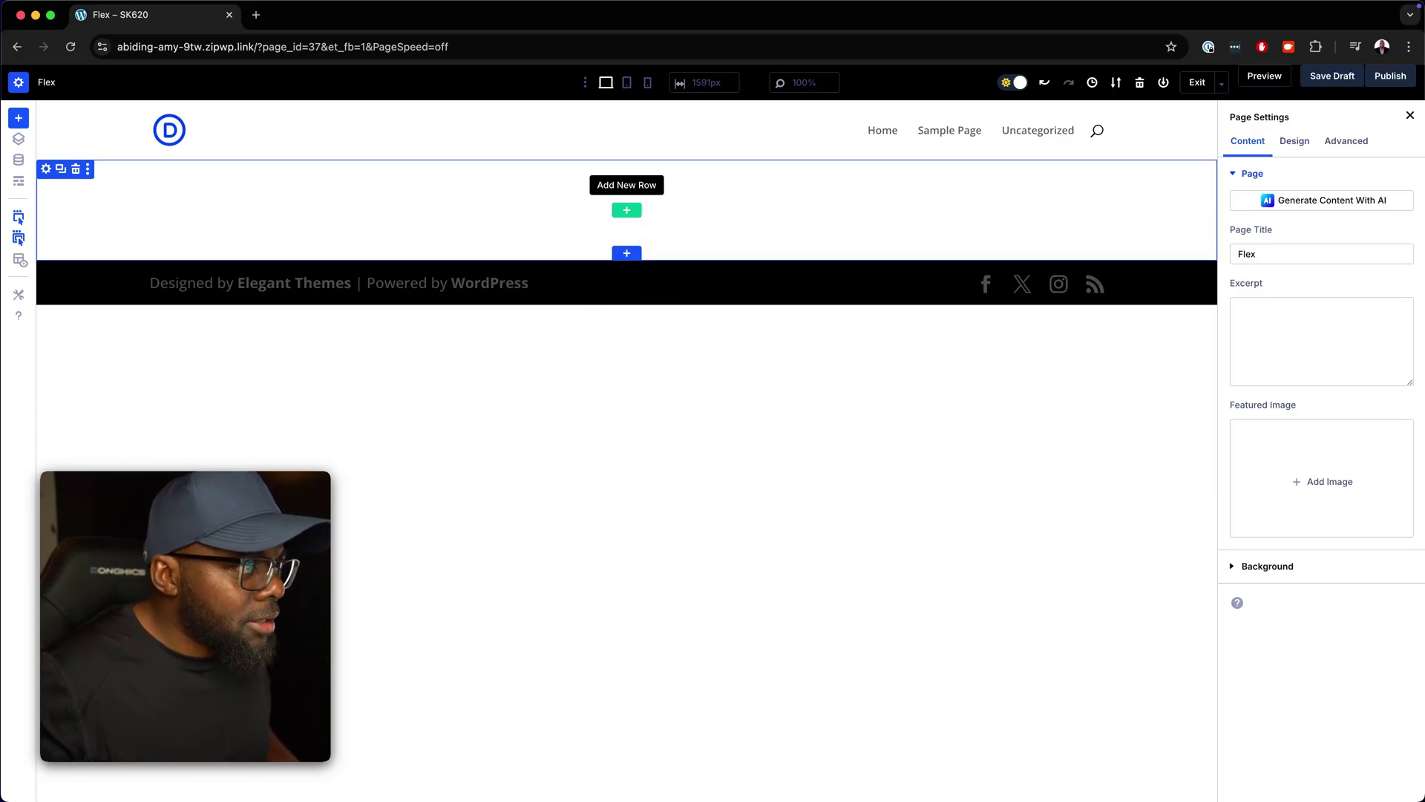
Insert a one-column row with a Text module found by searching 'text', then duplicate it
{"action": "left_click", "coordinate": [636, 211]}
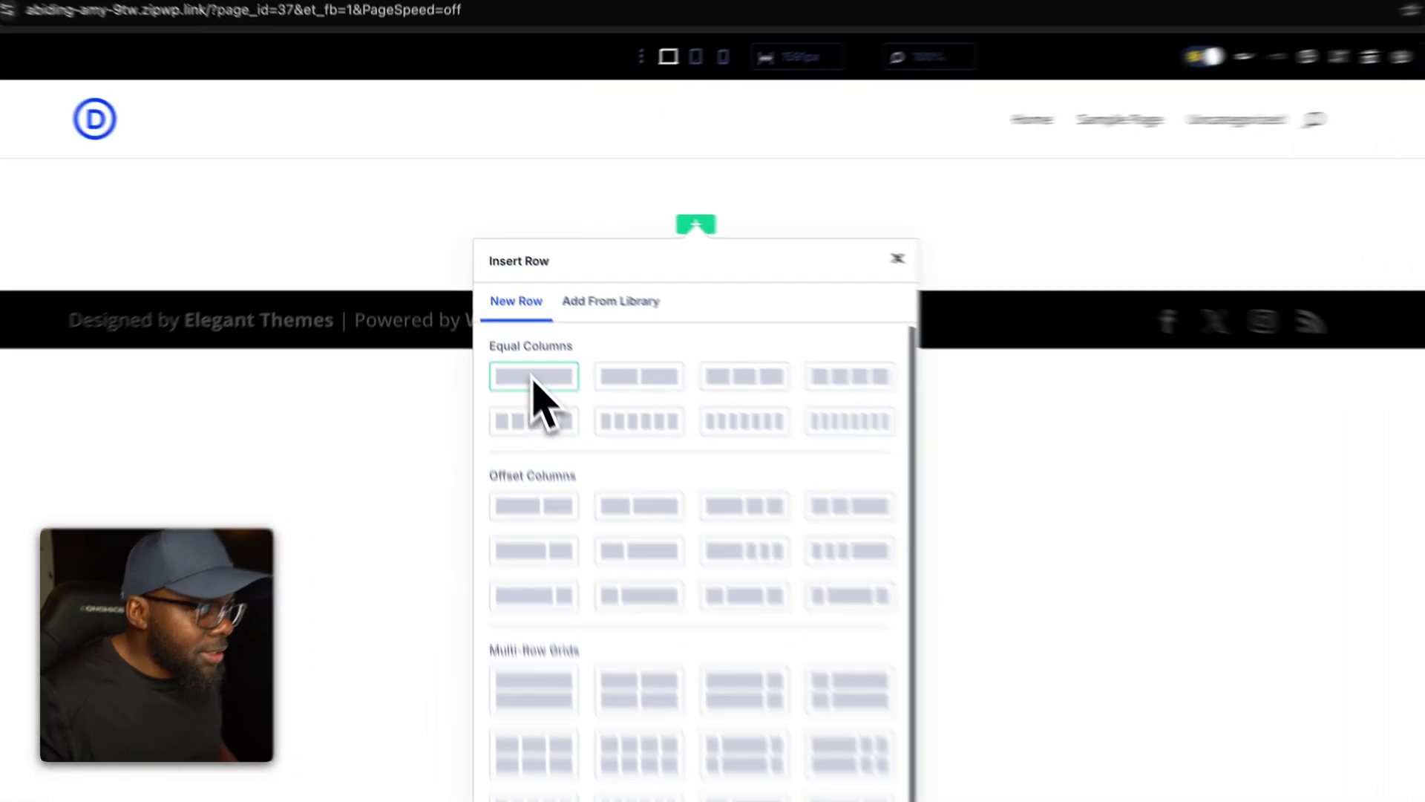
{"action": "left_click", "coordinate": [493, 327]}
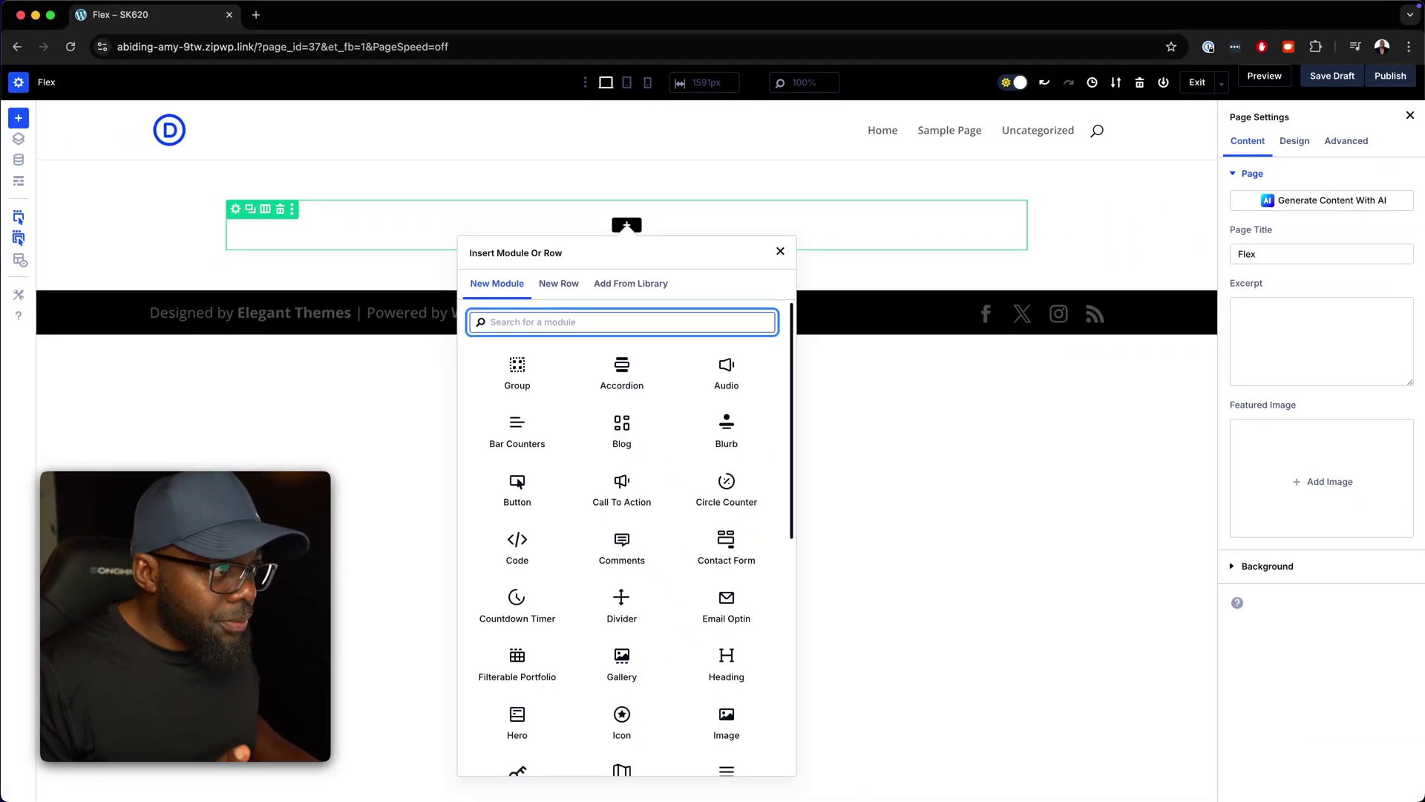
{"action": "type", "text": "text"}
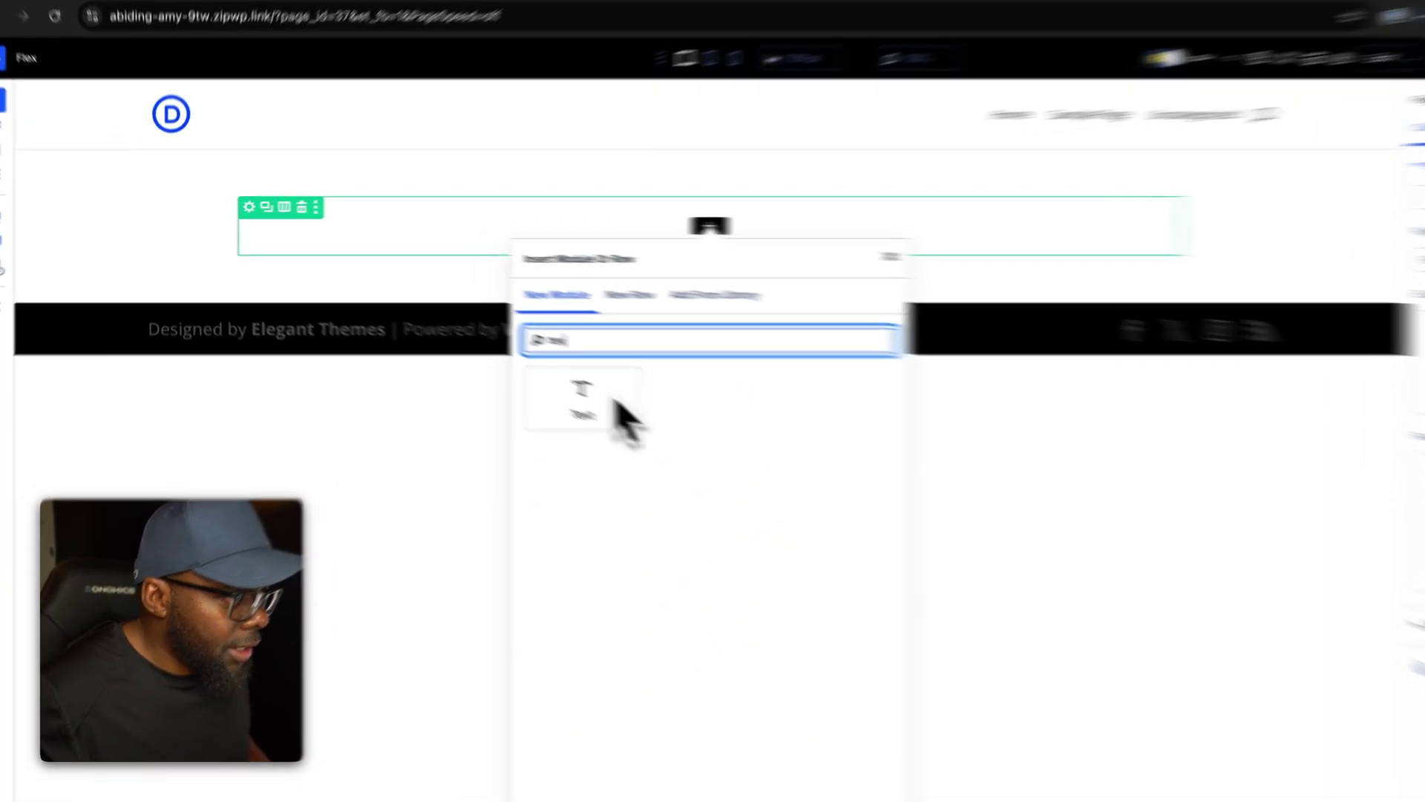
{"action": "left_click", "coordinate": [616, 405]}
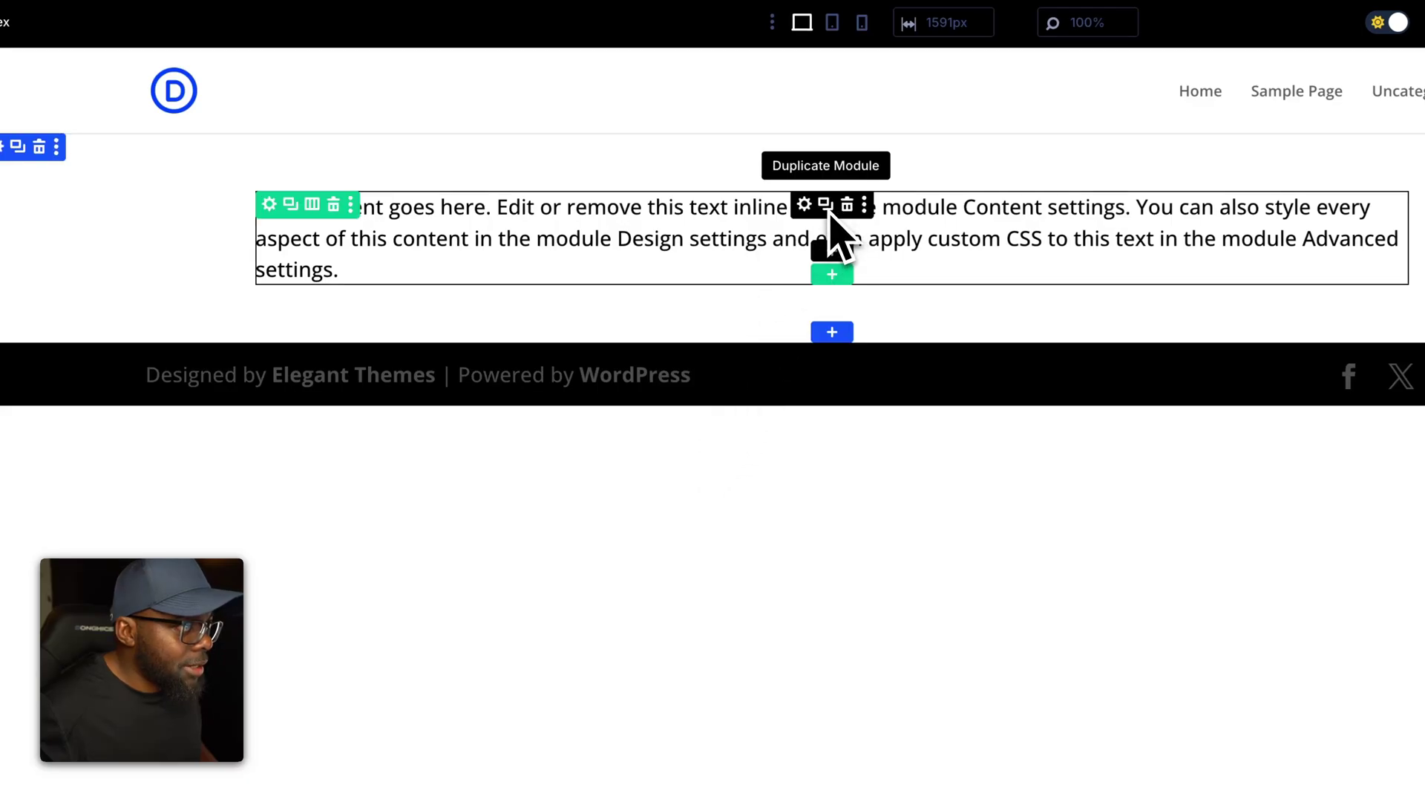
{"action": "left_click", "coordinate": [837, 212]}
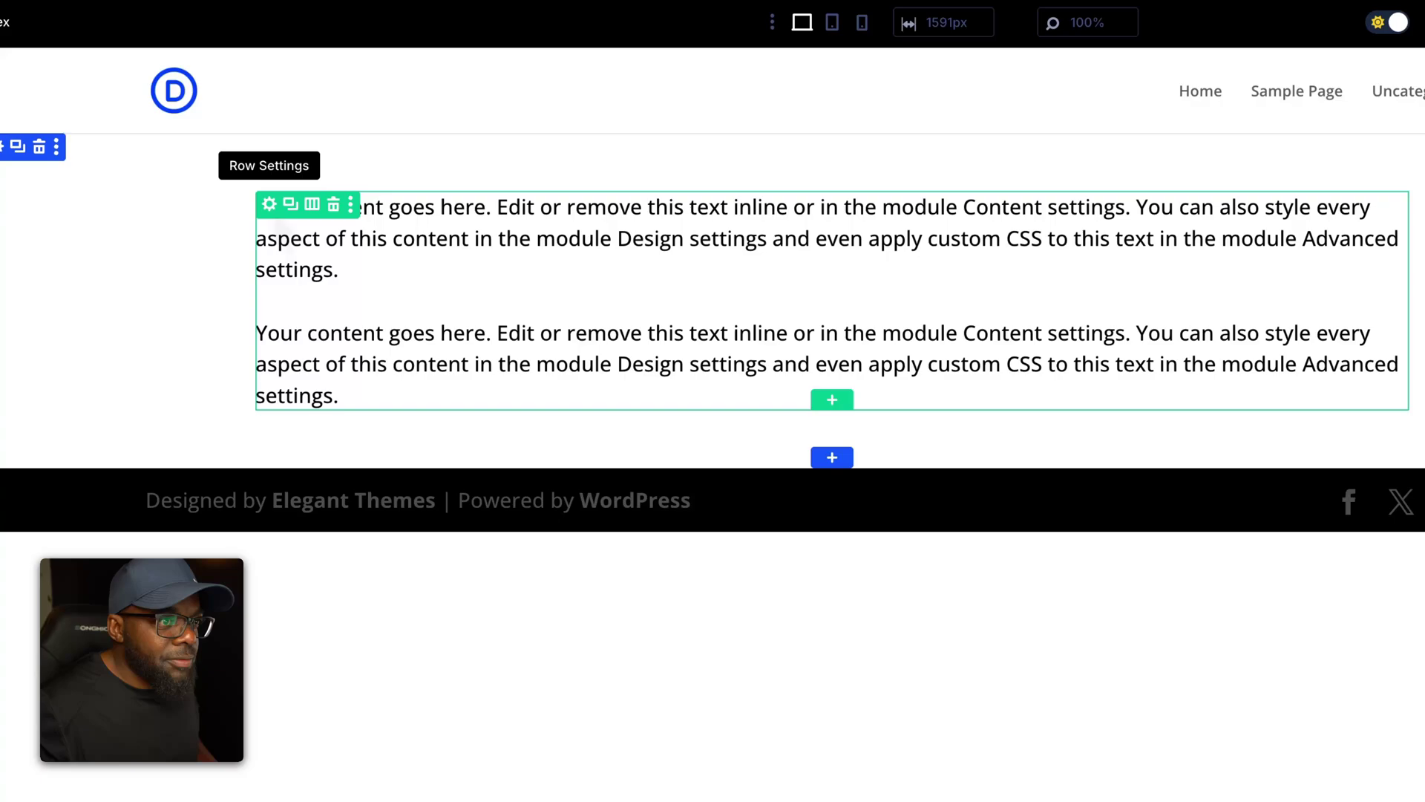
In the row's Layout settings, try Row Reverse, Column and Justify End, then return to Row
{"action": "left_click", "coordinate": [269, 203]}
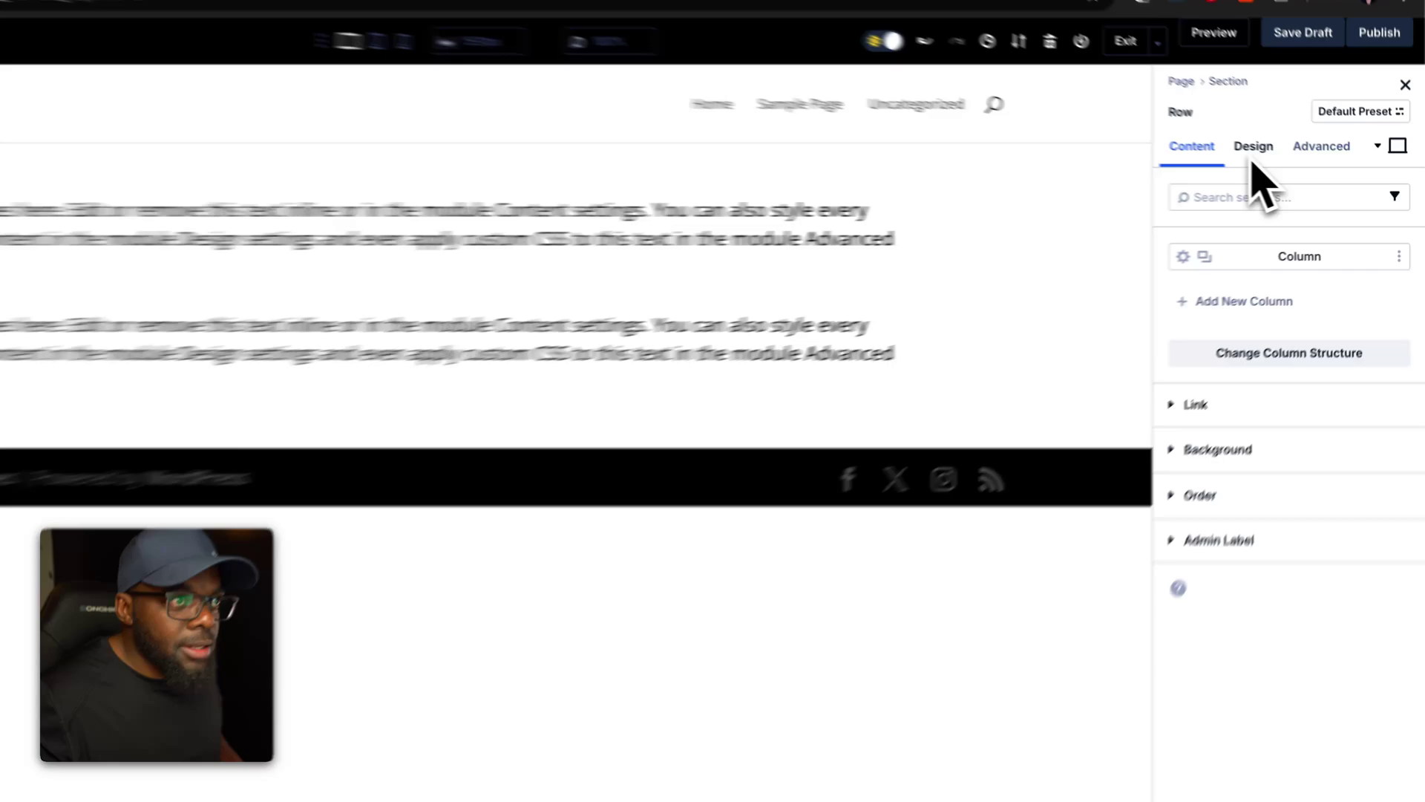
{"action": "left_click", "coordinate": [1295, 162]}
{"action": "left_click", "coordinate": [1187, 253]}
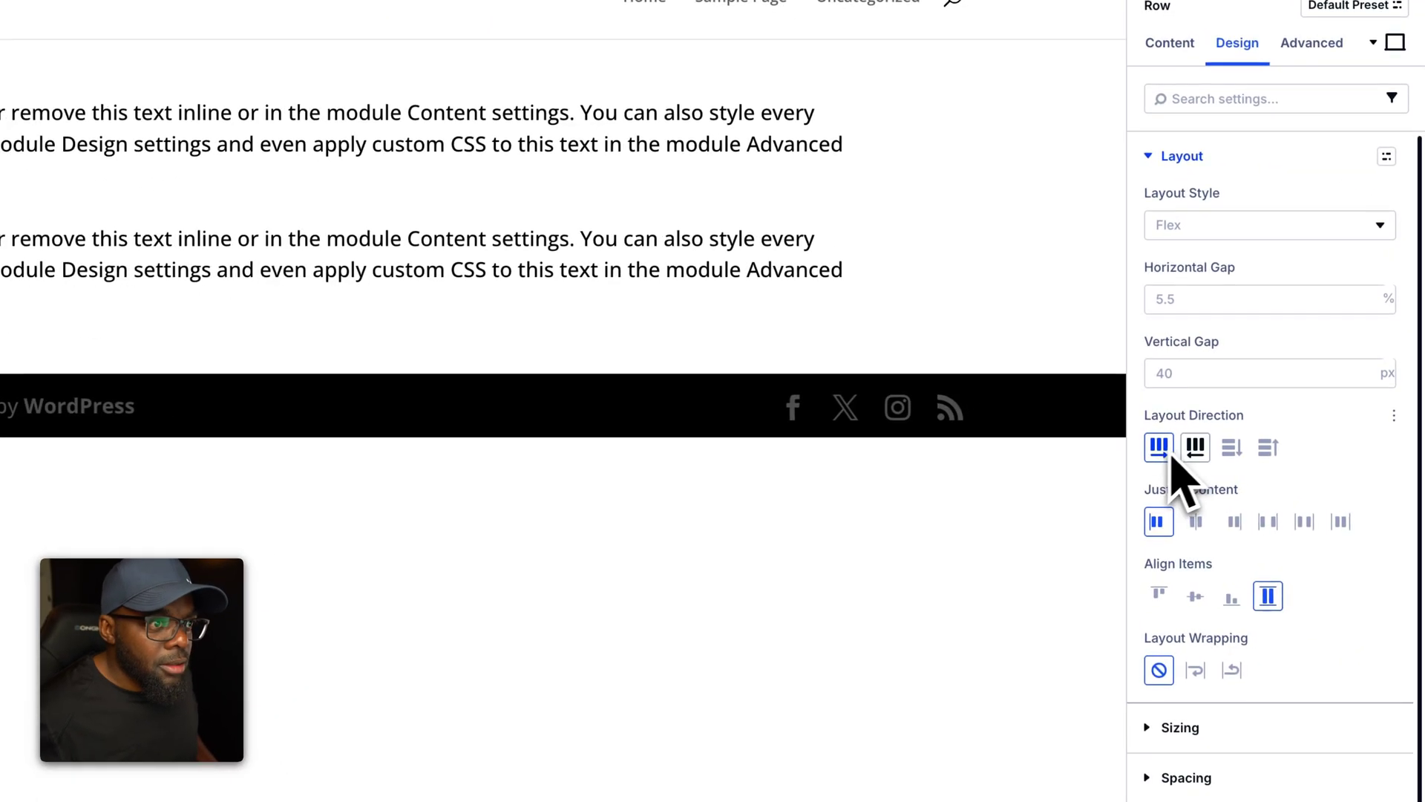
{"action": "left_click", "coordinate": [1267, 448]}
{"action": "left_click", "coordinate": [1231, 448]}
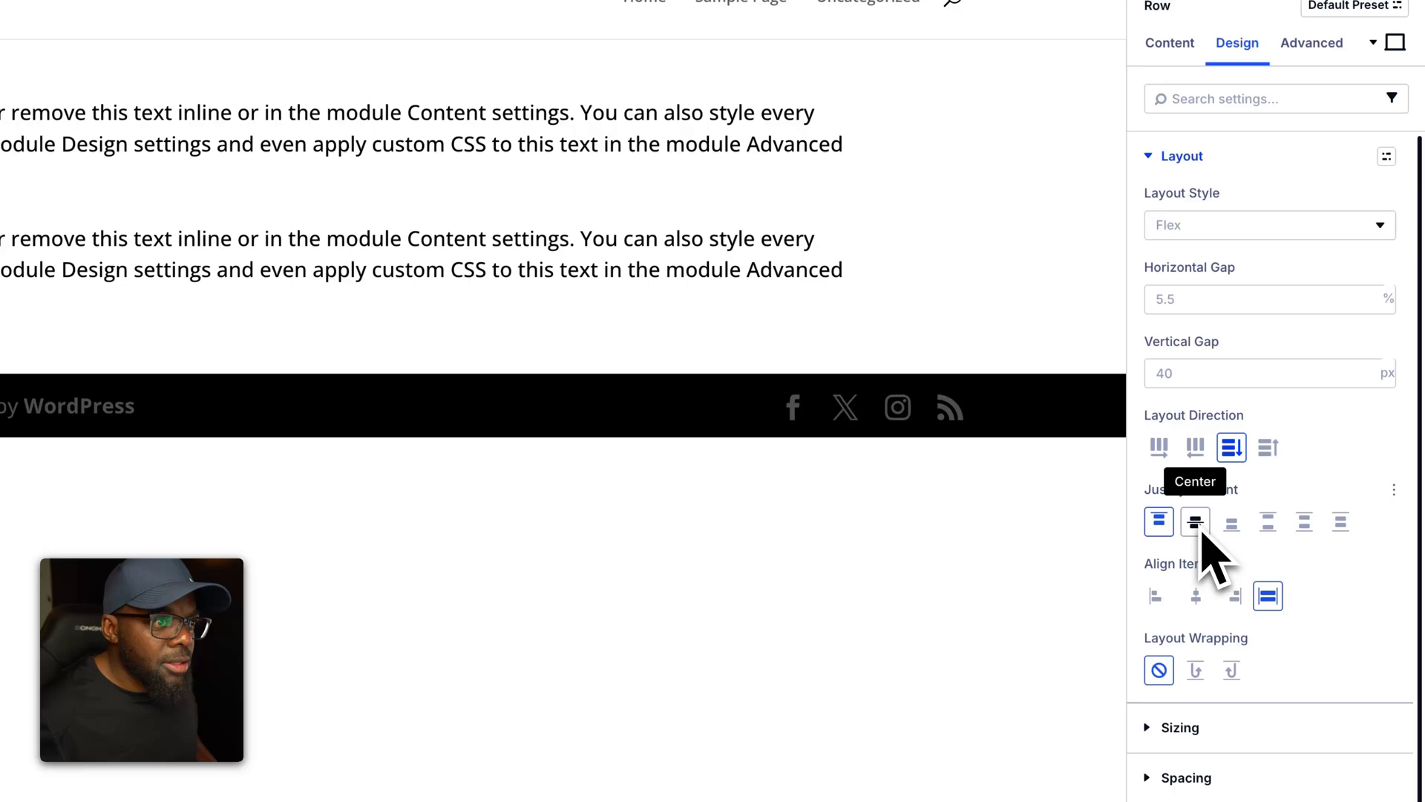
{"action": "left_click", "coordinate": [1232, 528]}
{"action": "left_click", "coordinate": [1158, 448]}
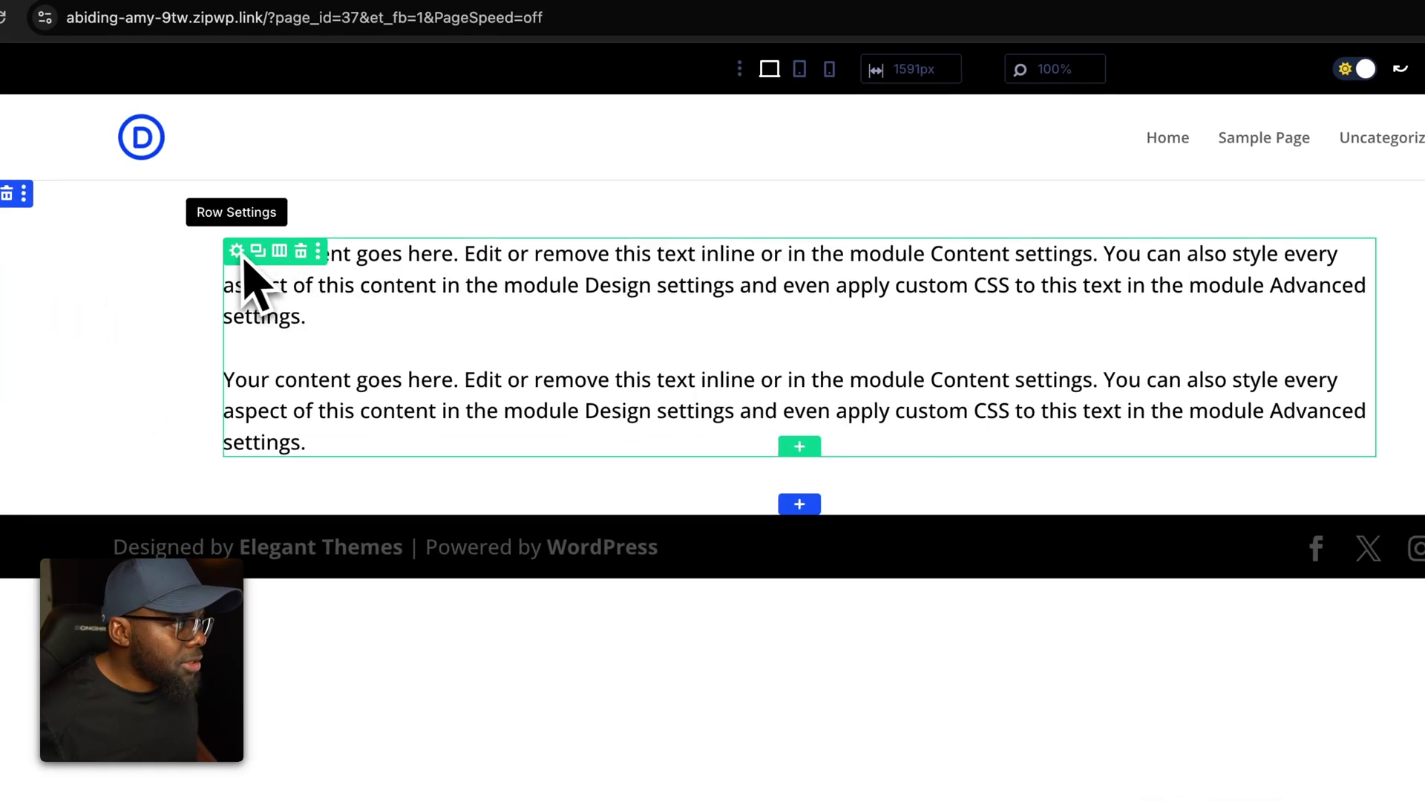
Set the column's Layout Direction to Row, then preview the page at tablet width
{"action": "left_click", "coordinate": [238, 251]}
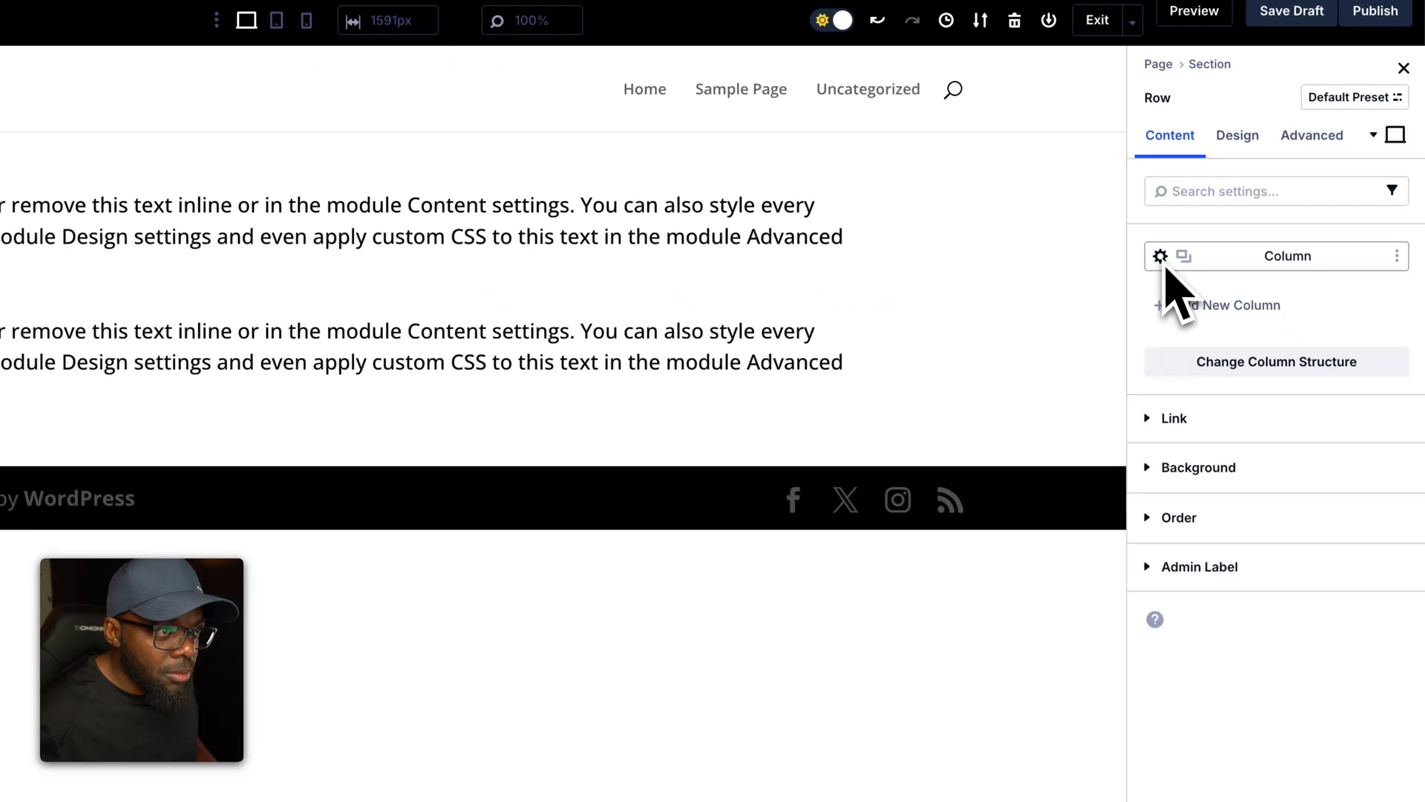
{"action": "left_click", "coordinate": [1234, 326]}
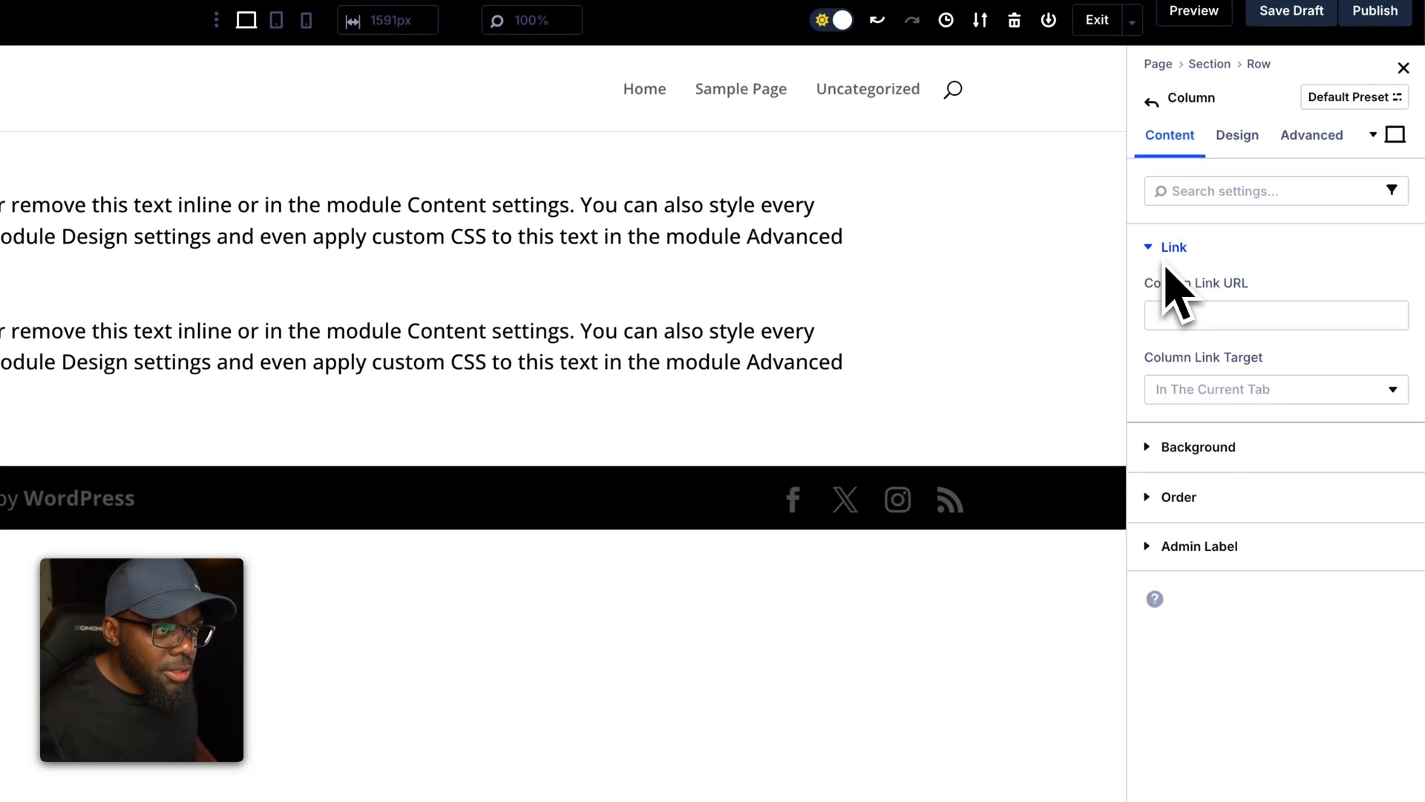
{"action": "left_click", "coordinate": [1247, 148]}
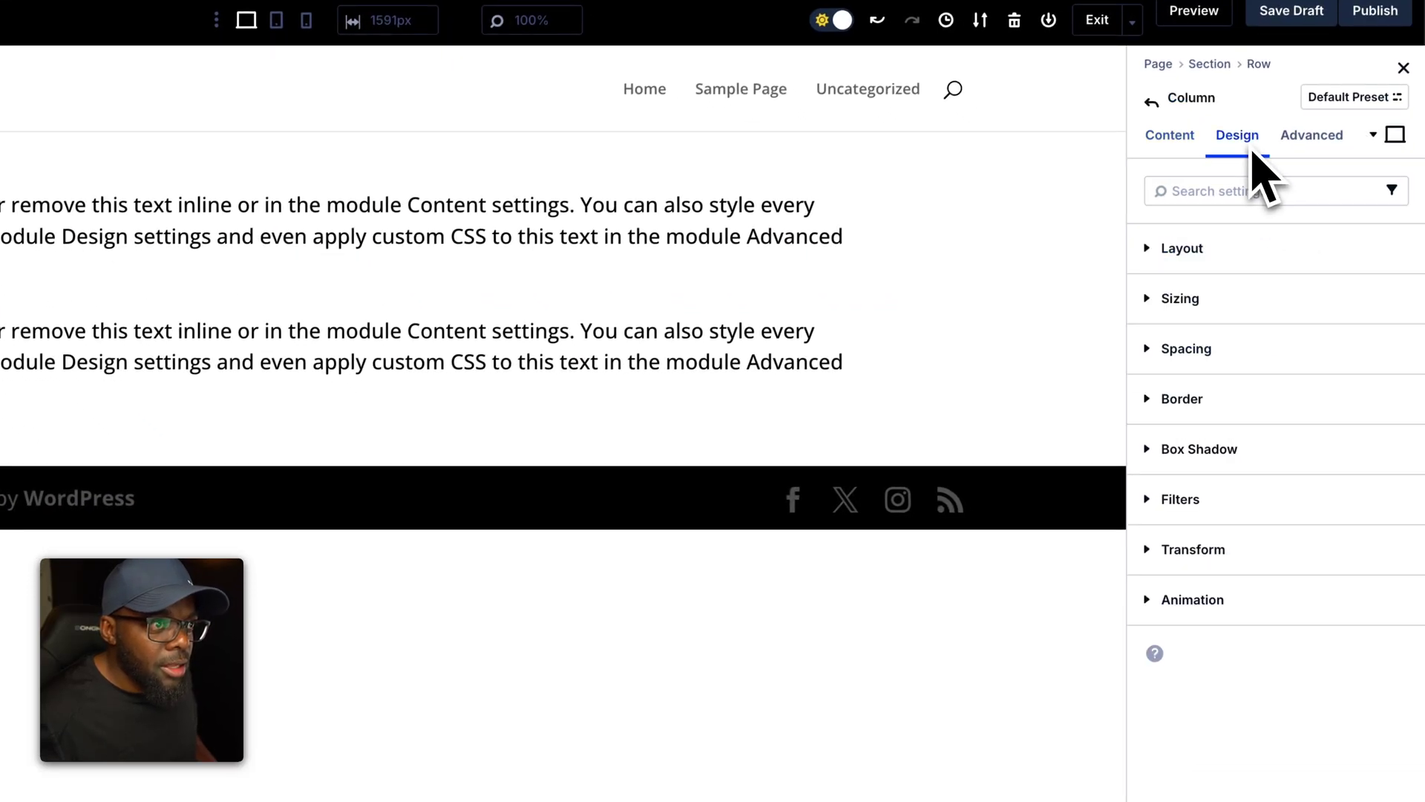
{"action": "left_click", "coordinate": [1236, 256]}
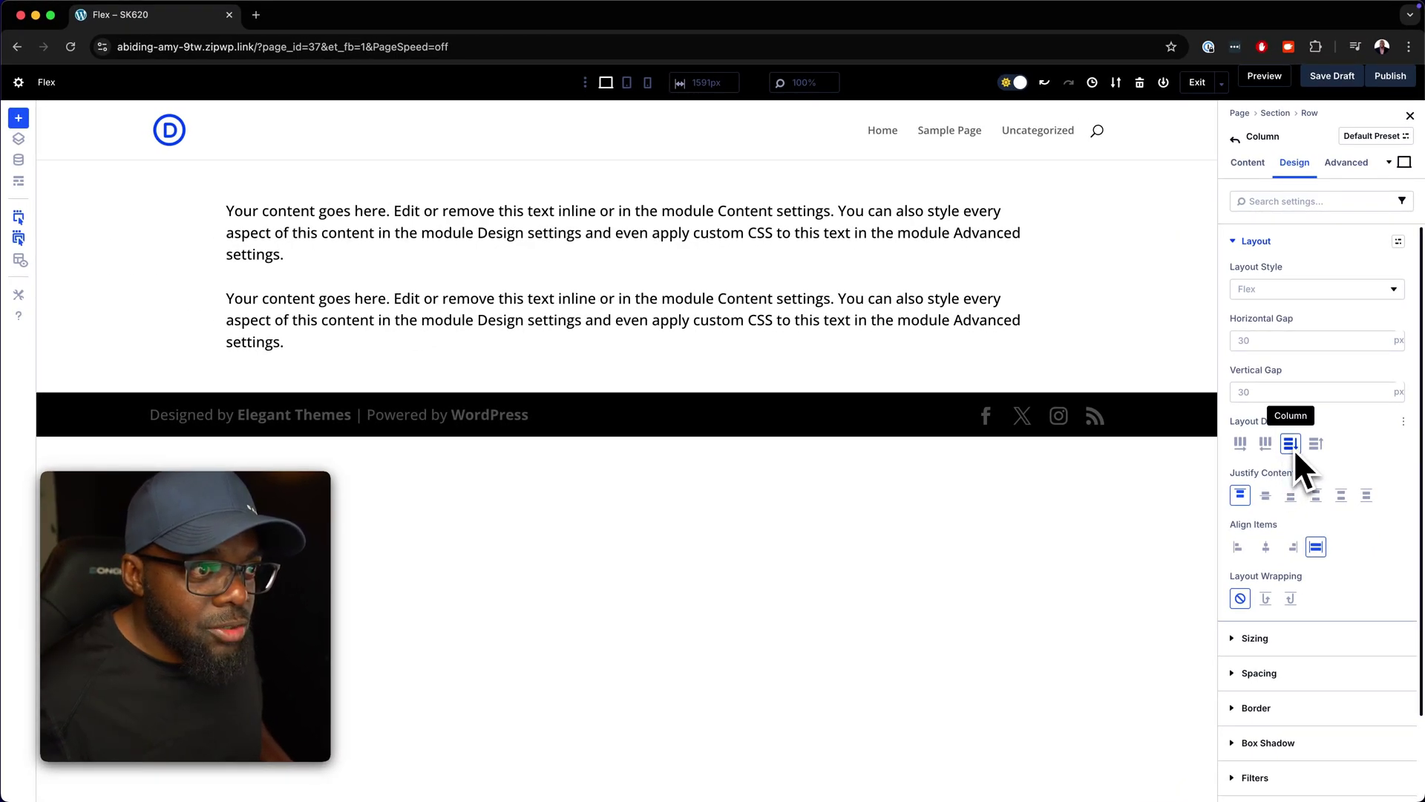
{"action": "left_click", "coordinate": [1238, 444]}
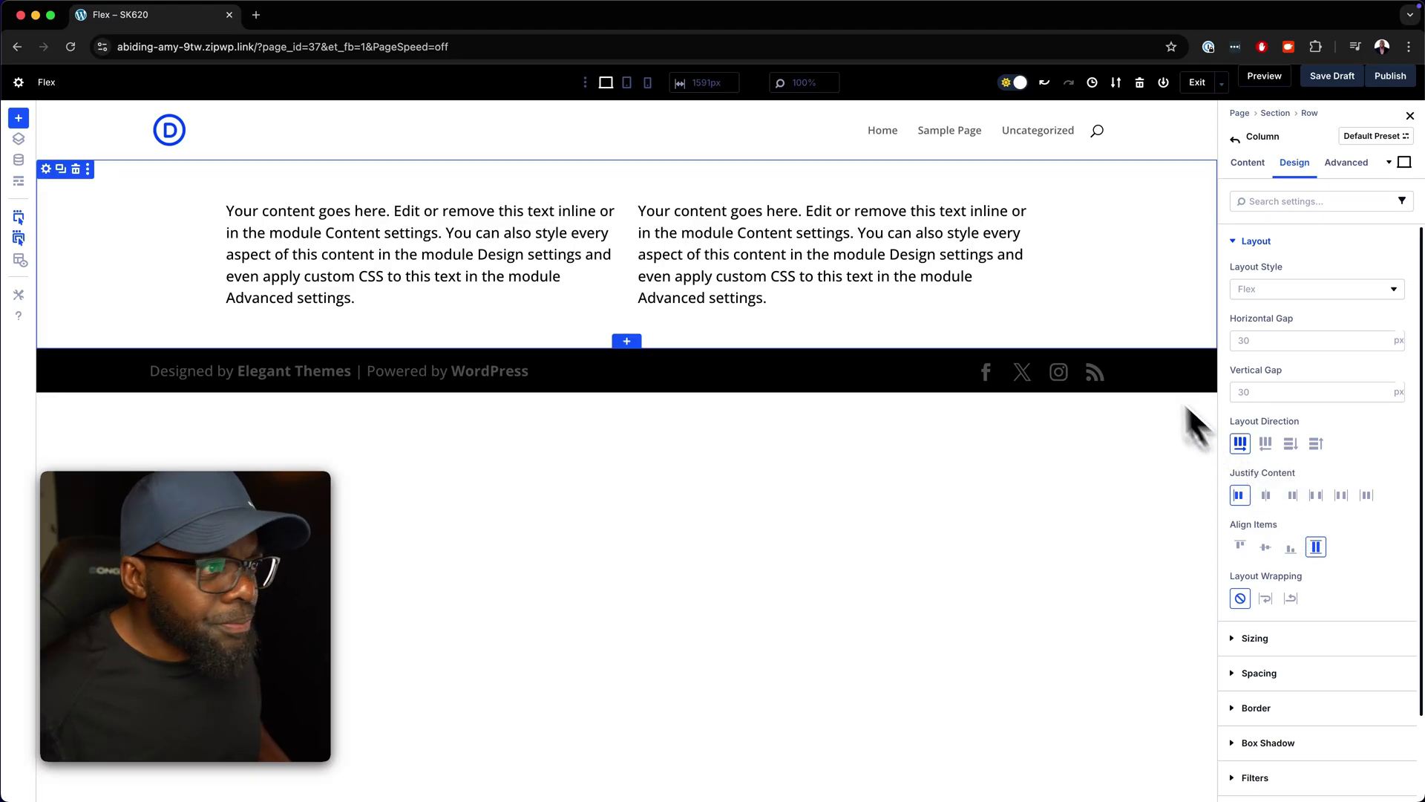
{"action": "left_click", "coordinate": [631, 84]}
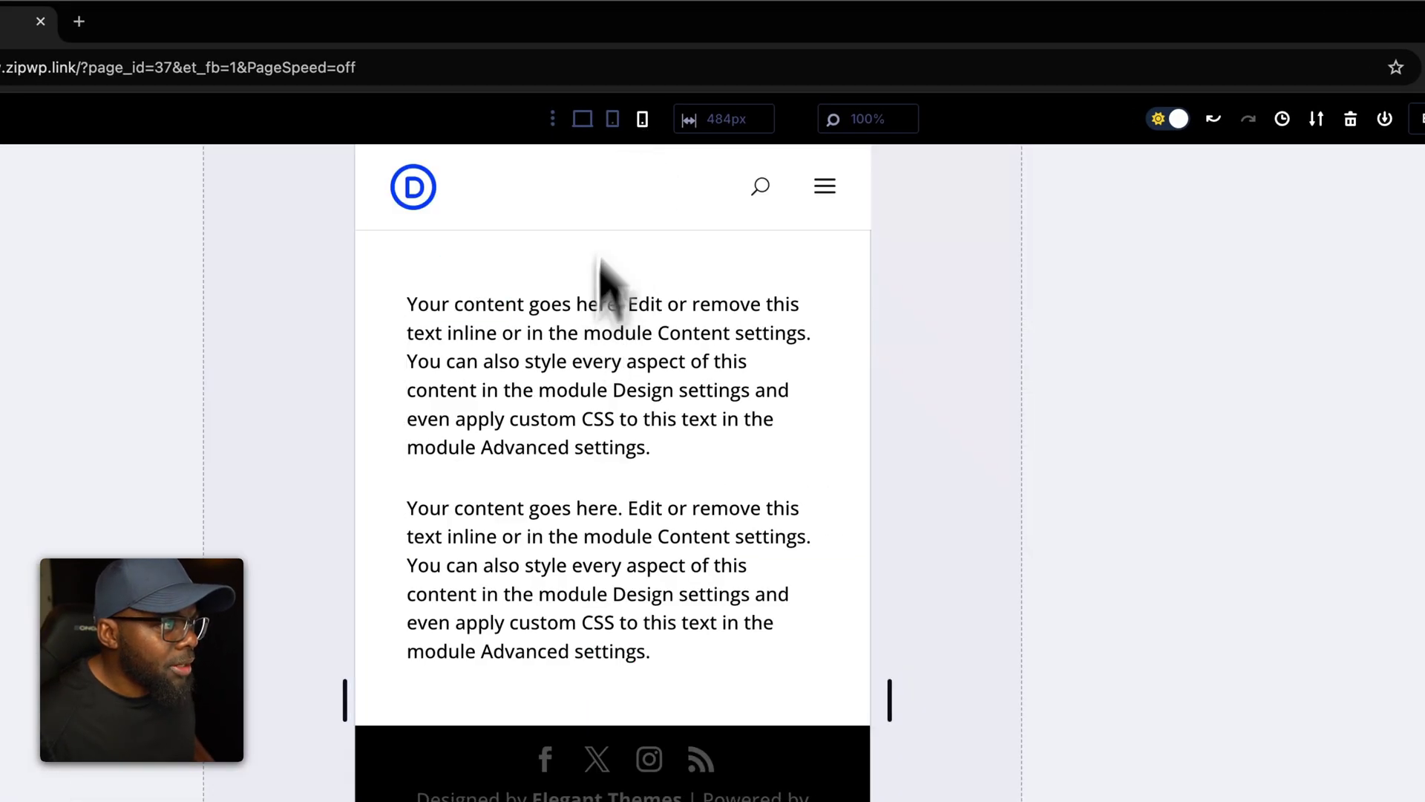
Preview at desktop, tablet and phone widths, finishing on desktop at 1591px
{"action": "left_click", "coordinate": [582, 119]}
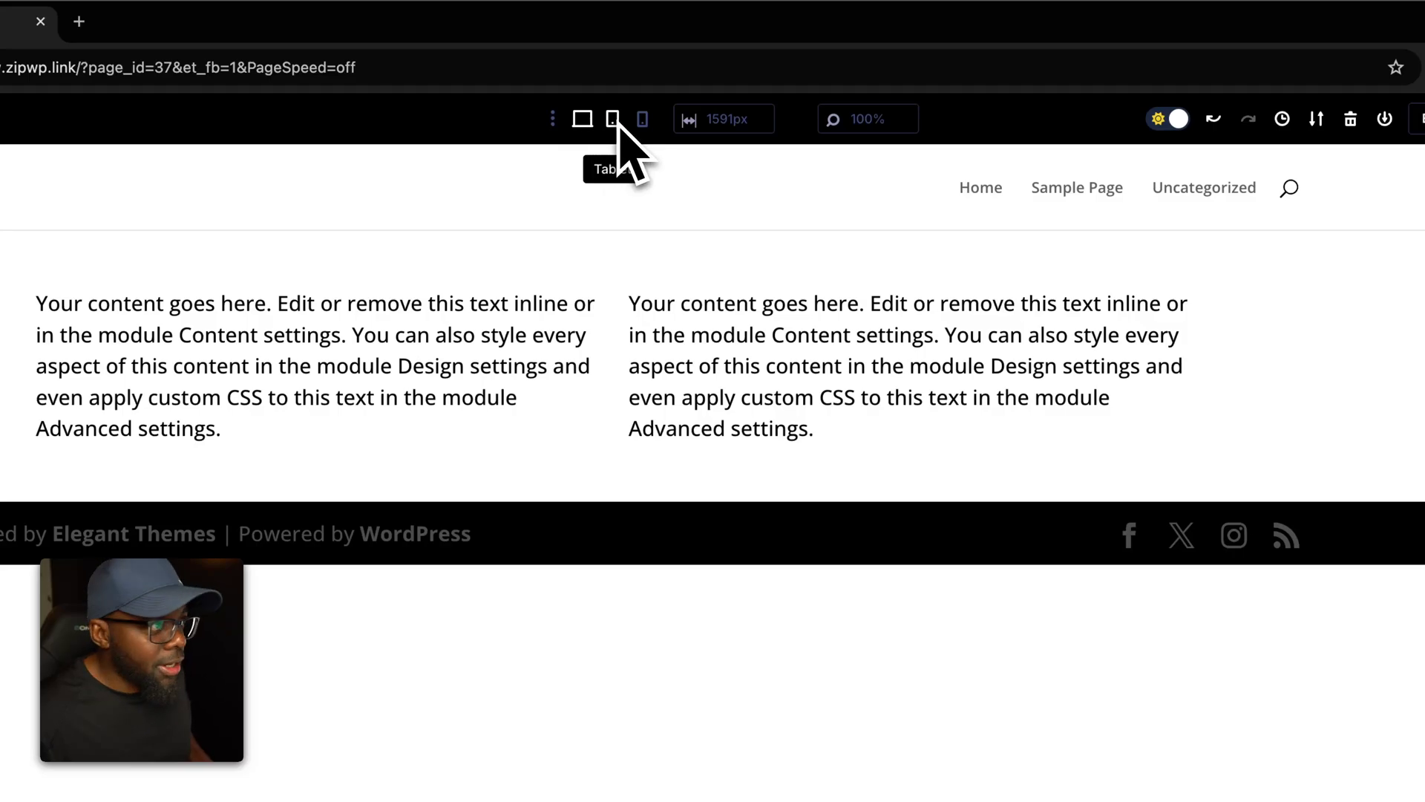
{"action": "left_click", "coordinate": [613, 120]}
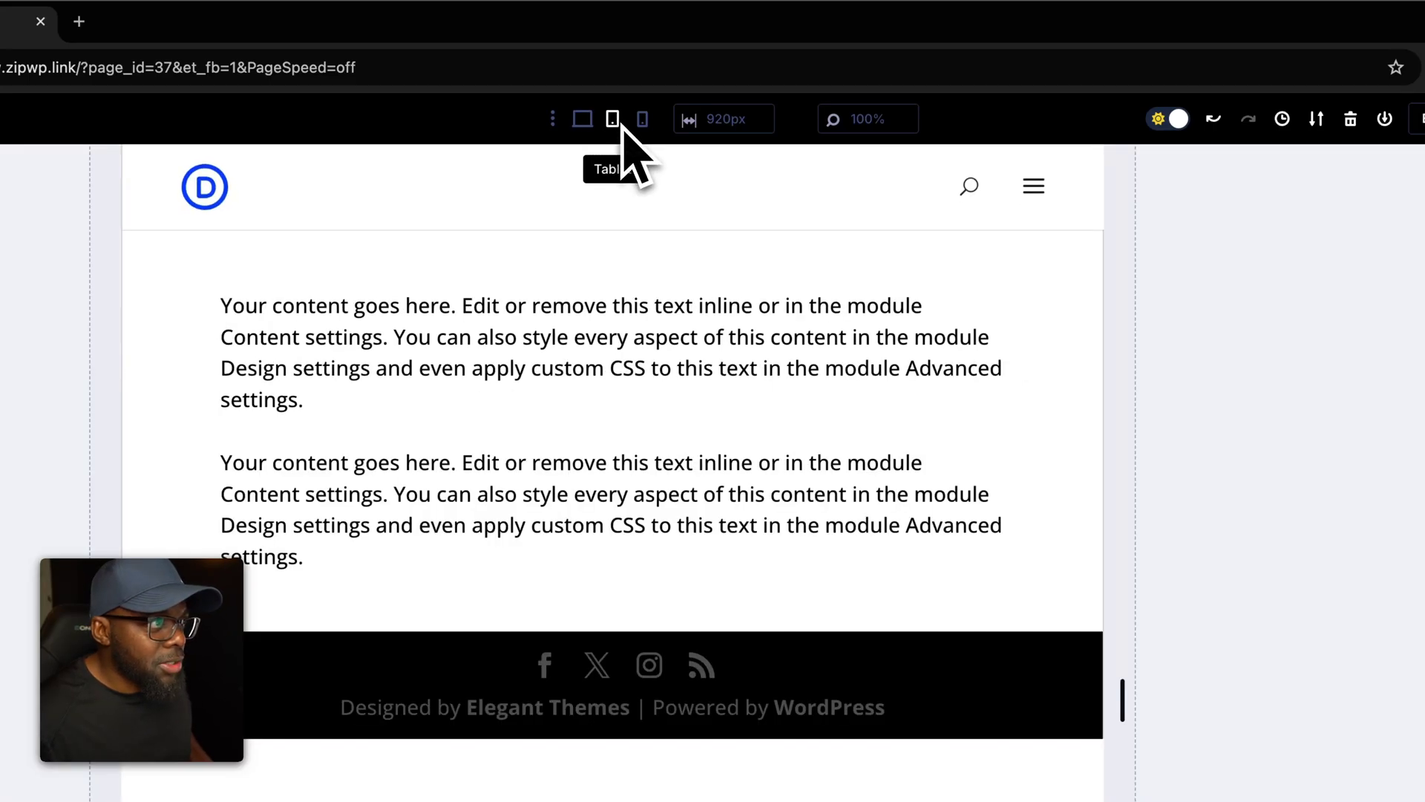
{"action": "left_click", "coordinate": [643, 120]}
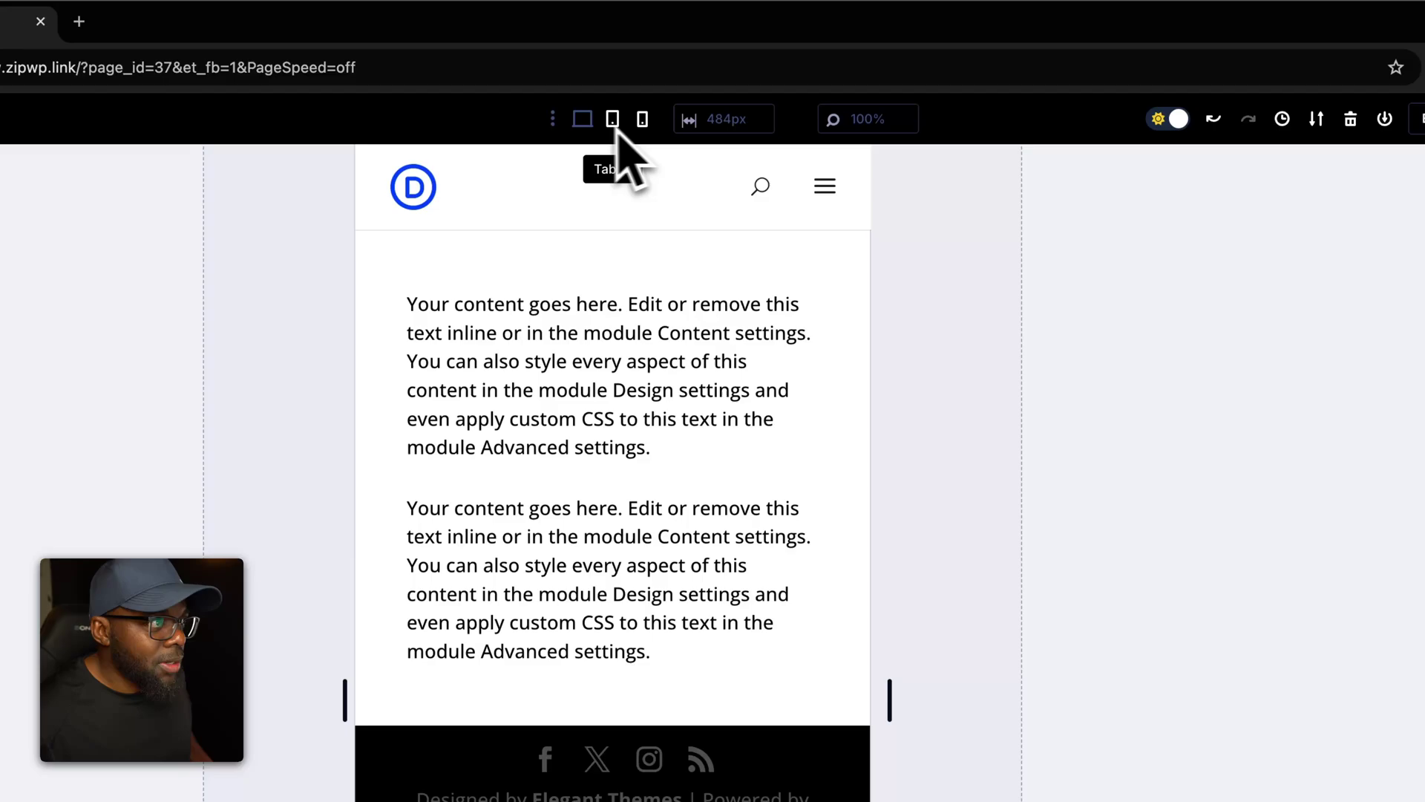
{"action": "left_click", "coordinate": [583, 119]}
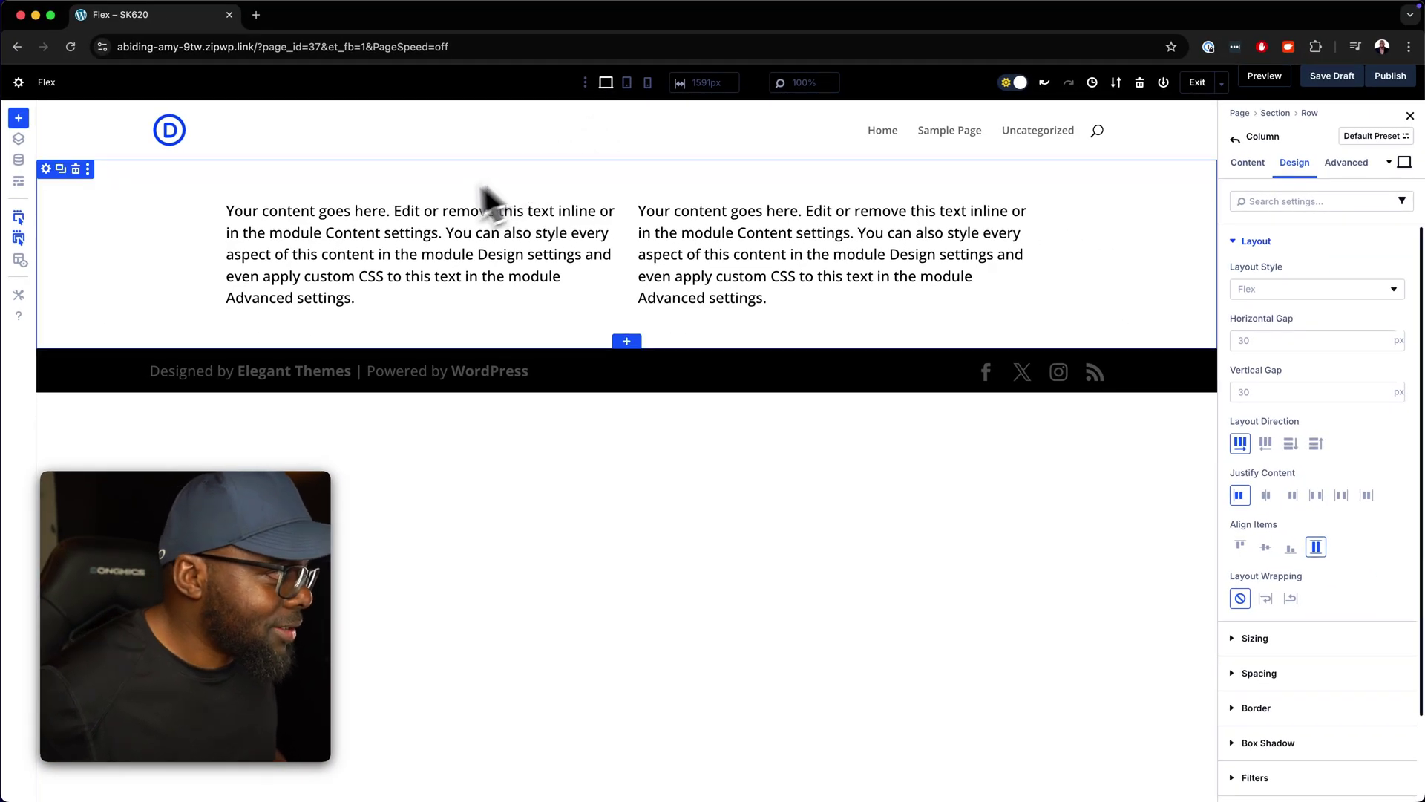
Replace the row with a two-column row and add a Text module to the first column
{"action": "left_click", "coordinate": [280, 209]}
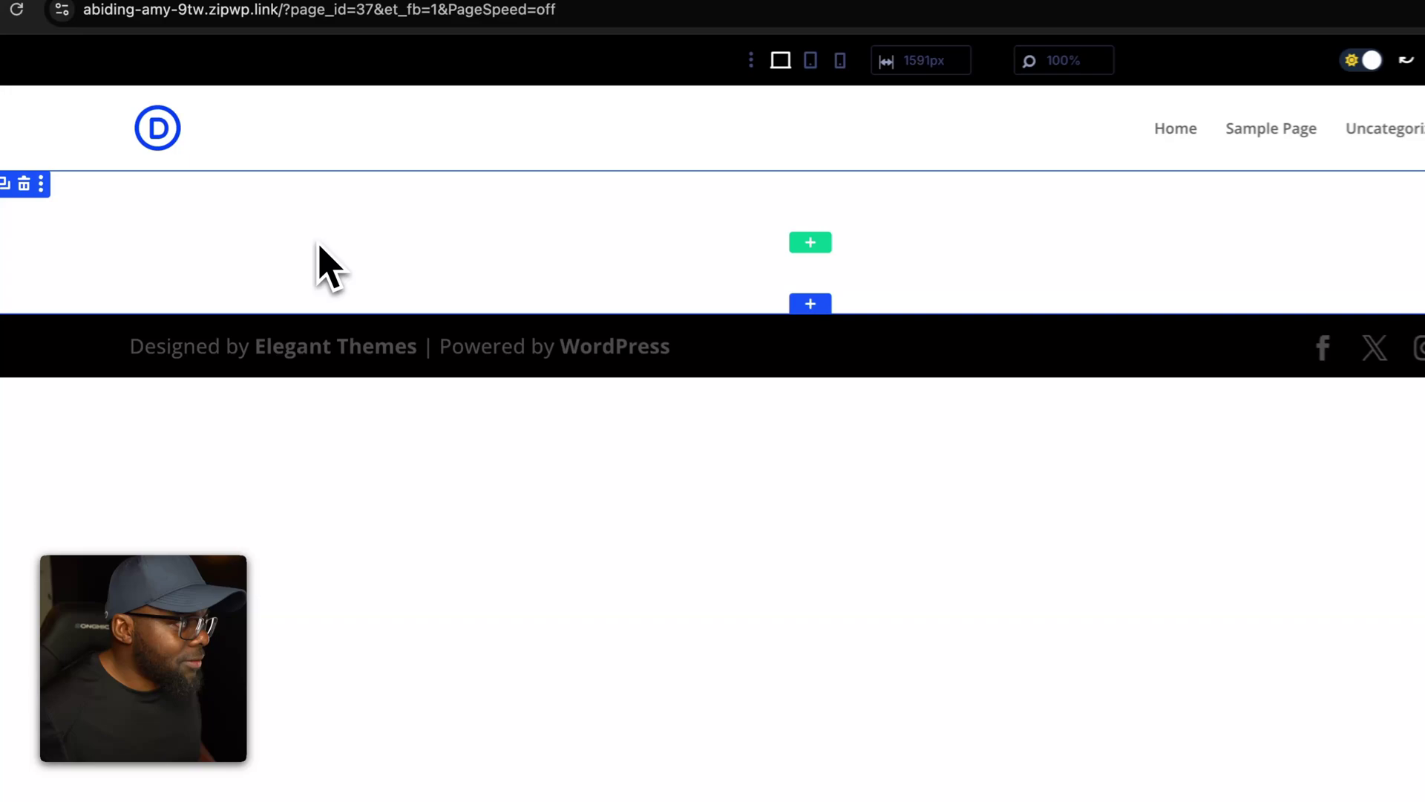
{"action": "left_click", "coordinate": [815, 243]}
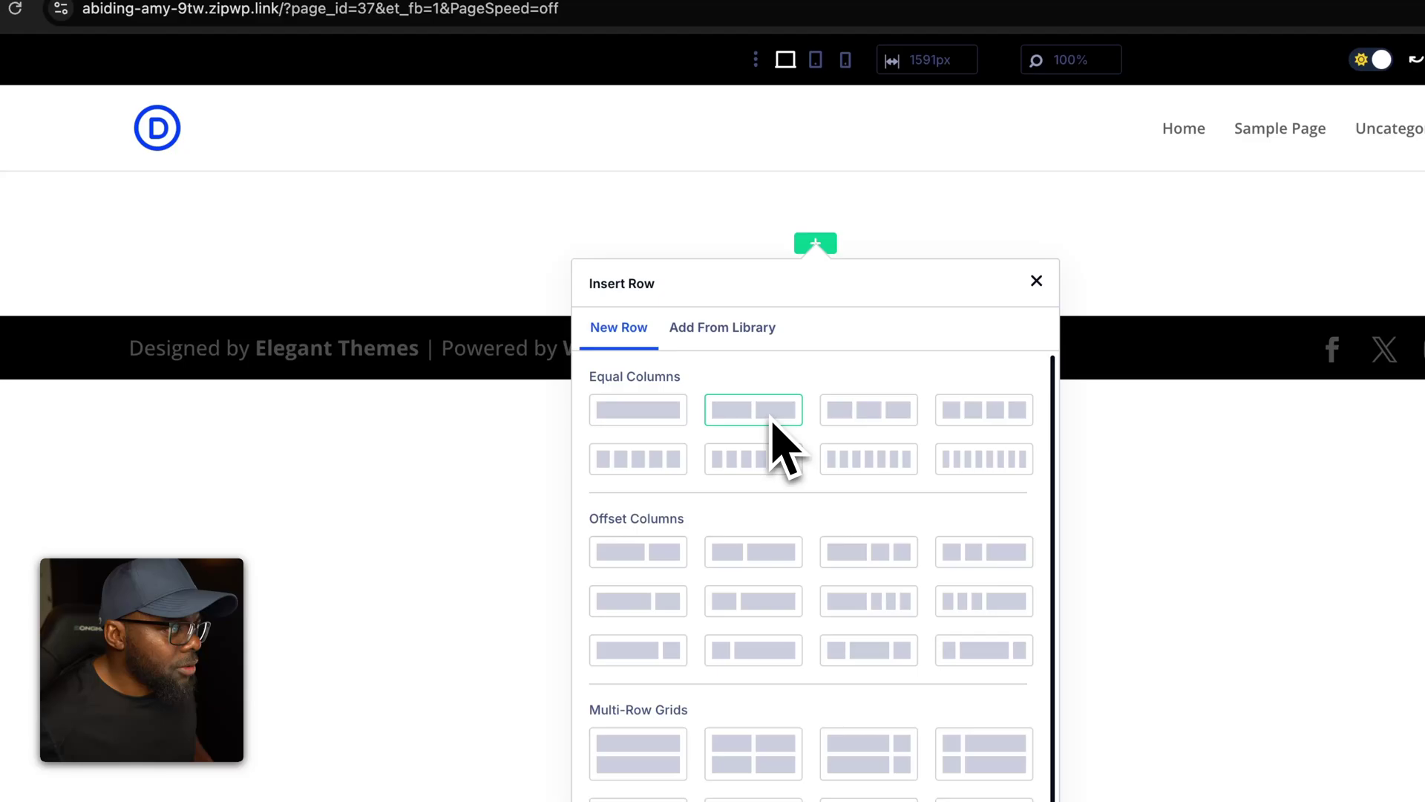
{"action": "left_click", "coordinate": [772, 422]}
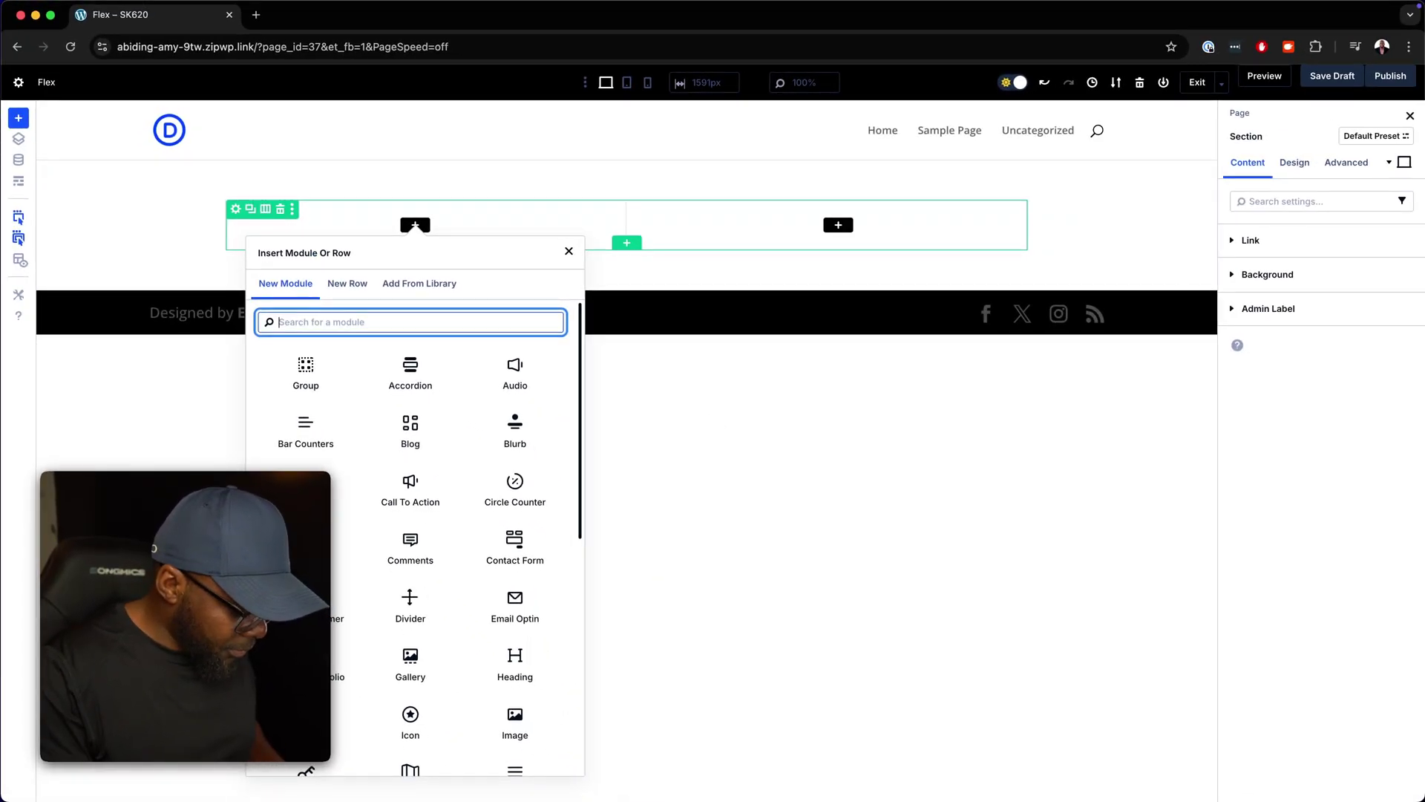
{"action": "type", "text": "text"}
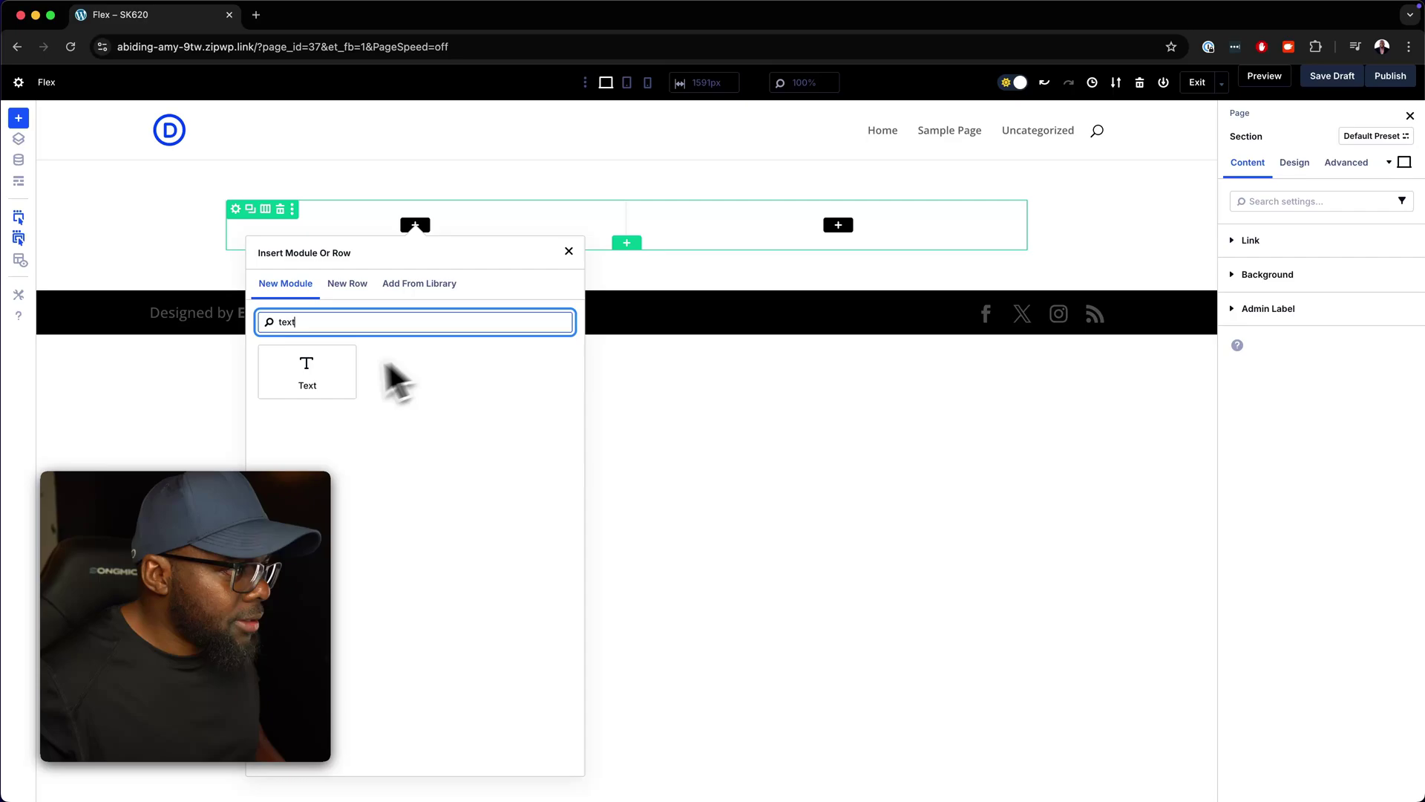
{"action": "left_click", "coordinate": [307, 371]}
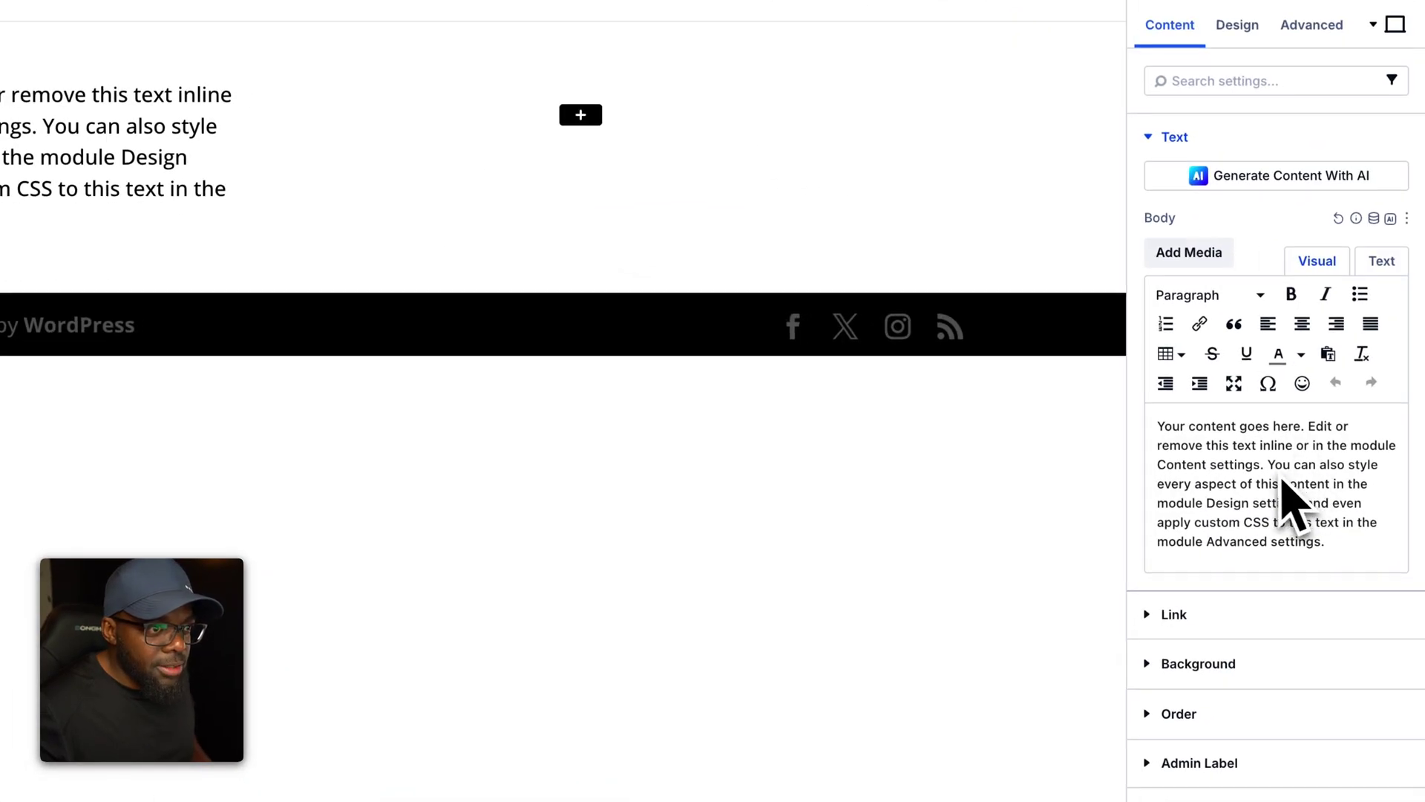
Delete the body text after 'Content settings.' so only two sentences remain
{"action": "left_click", "coordinate": [1266, 466]}
{"action": "left_click_drag", "start_coordinate": [1269, 473], "coordinate": [1355, 553]}
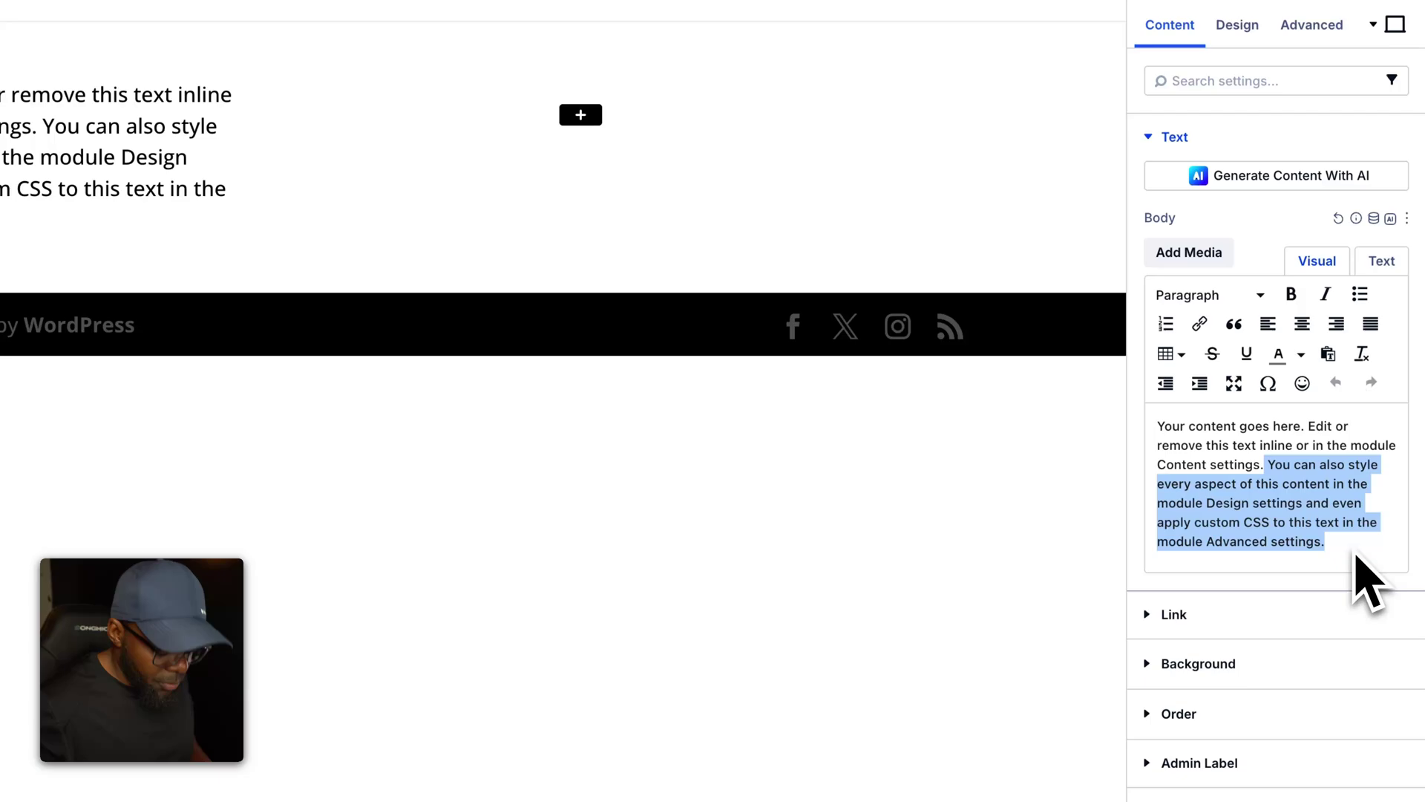
{"action": "key", "text": "BackSpace"}
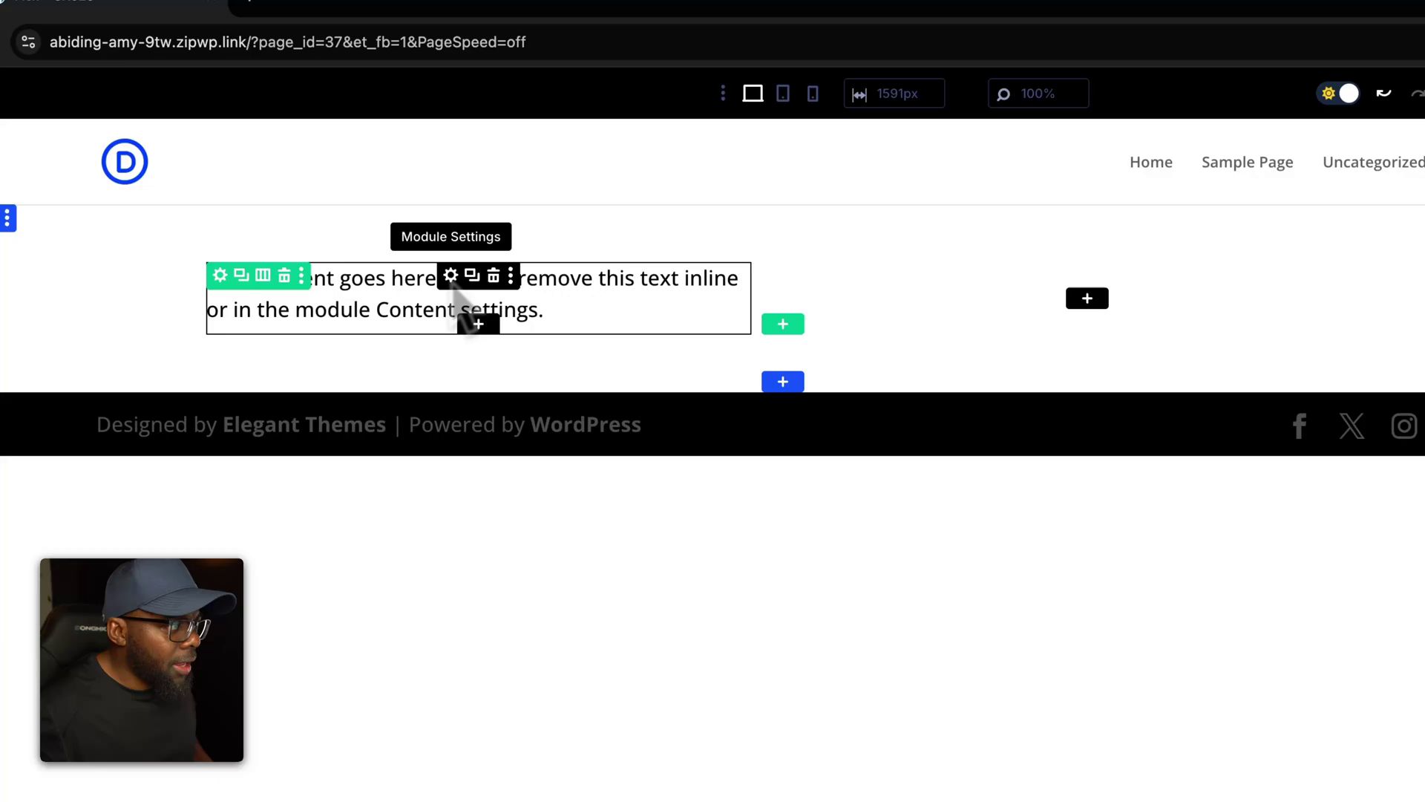
Give the first Text module the CSS class 'pad-m bg-gray-200'
{"action": "left_click", "coordinate": [452, 281]}
{"action": "left_click", "coordinate": [1325, 191]}
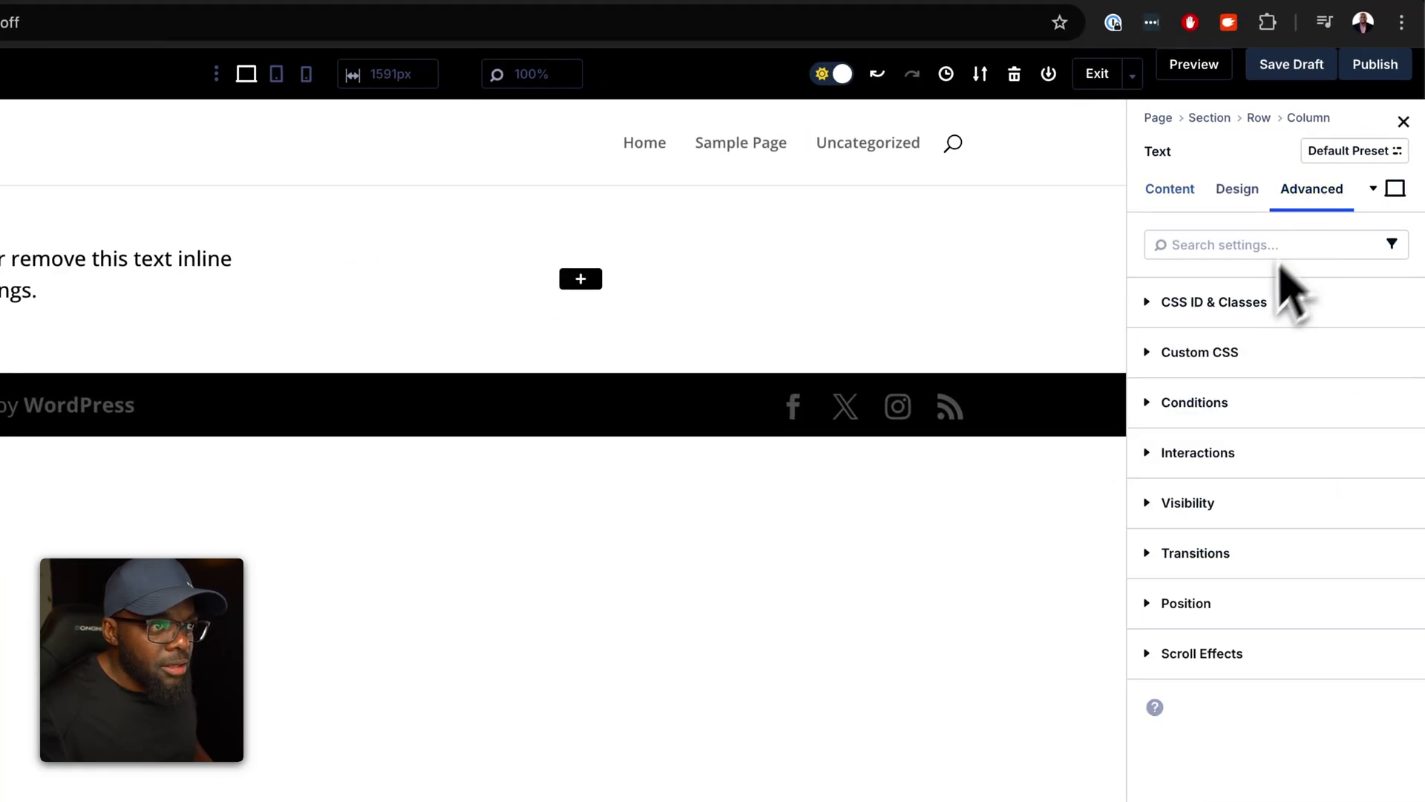
{"action": "left_click", "coordinate": [1254, 307]}
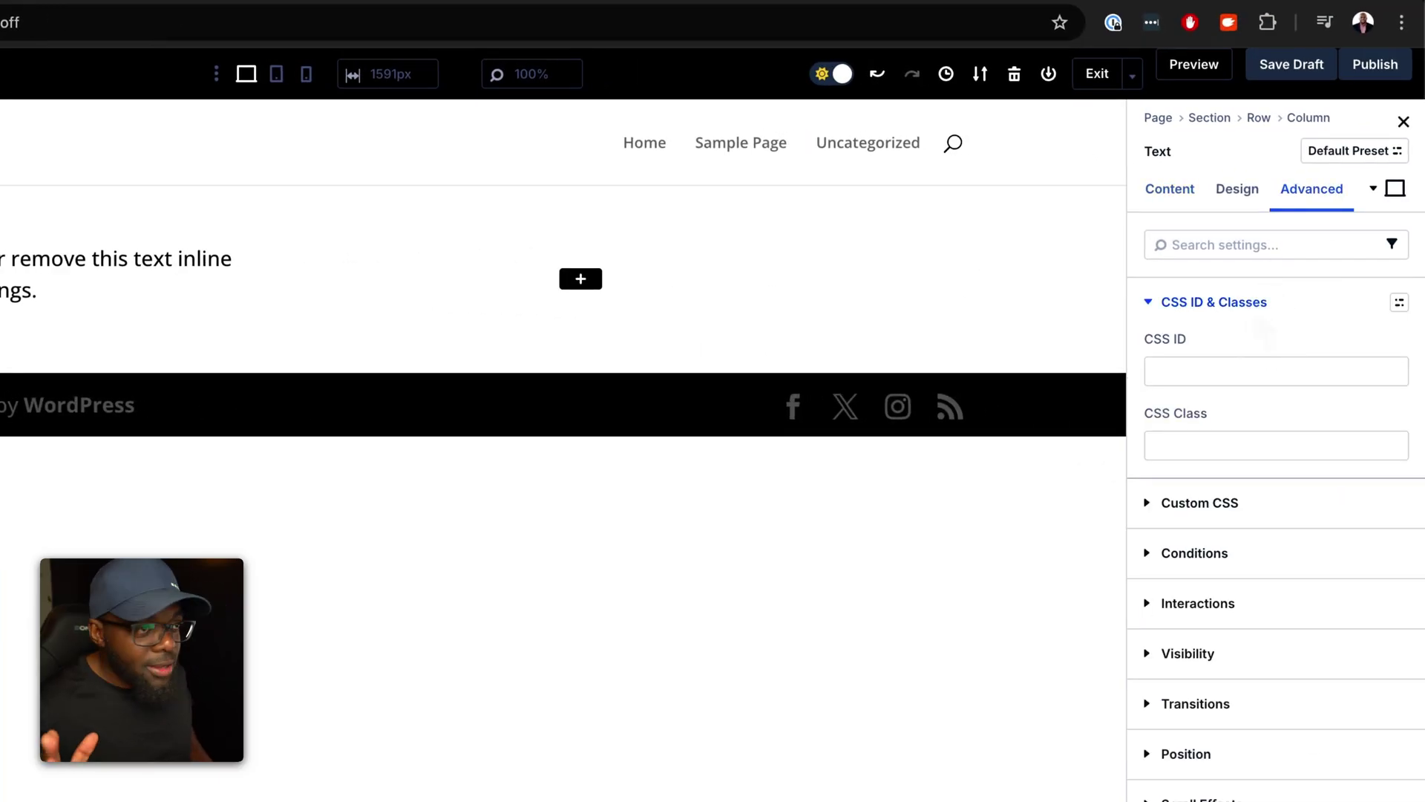
{"action": "left_click", "coordinate": [1241, 454]}
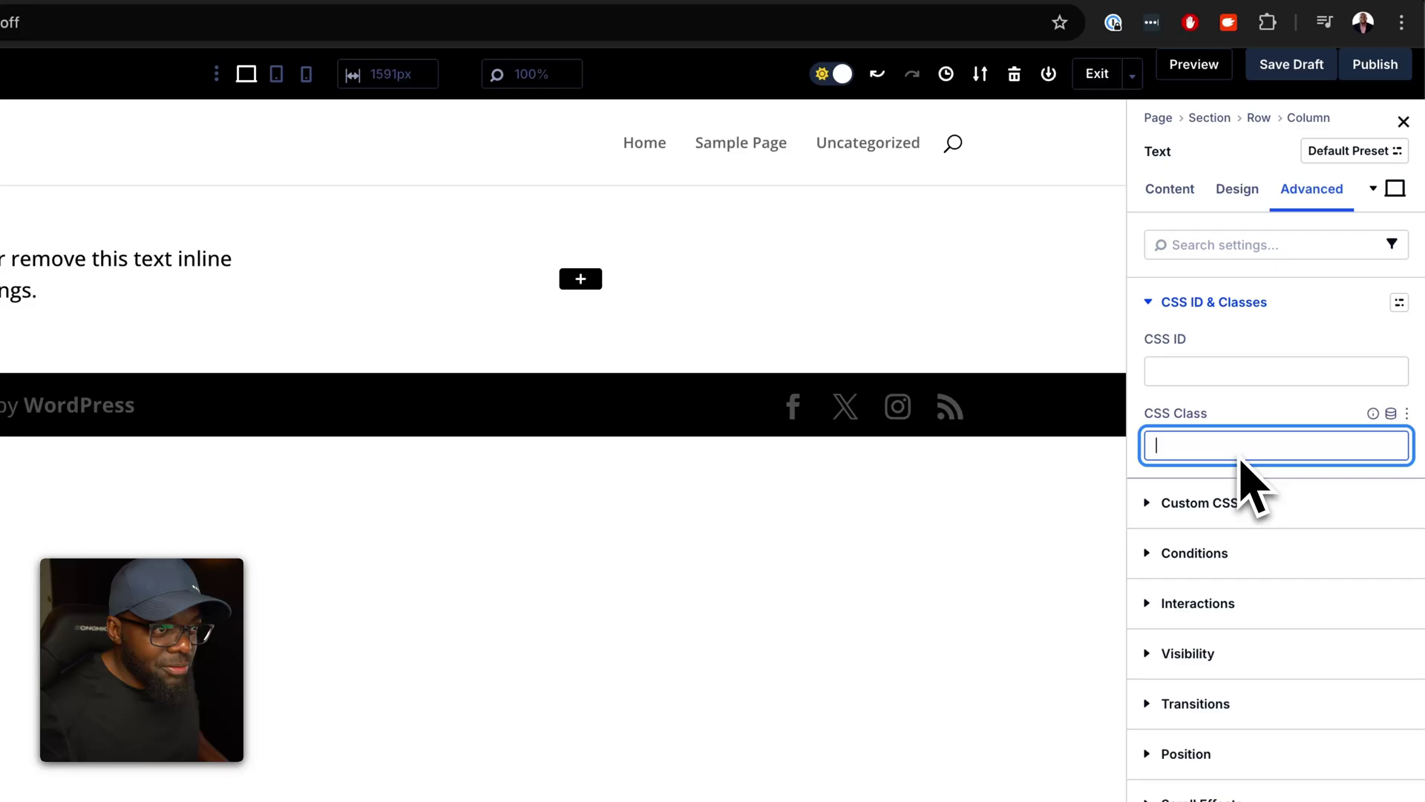
{"action": "type", "text": "pad"}
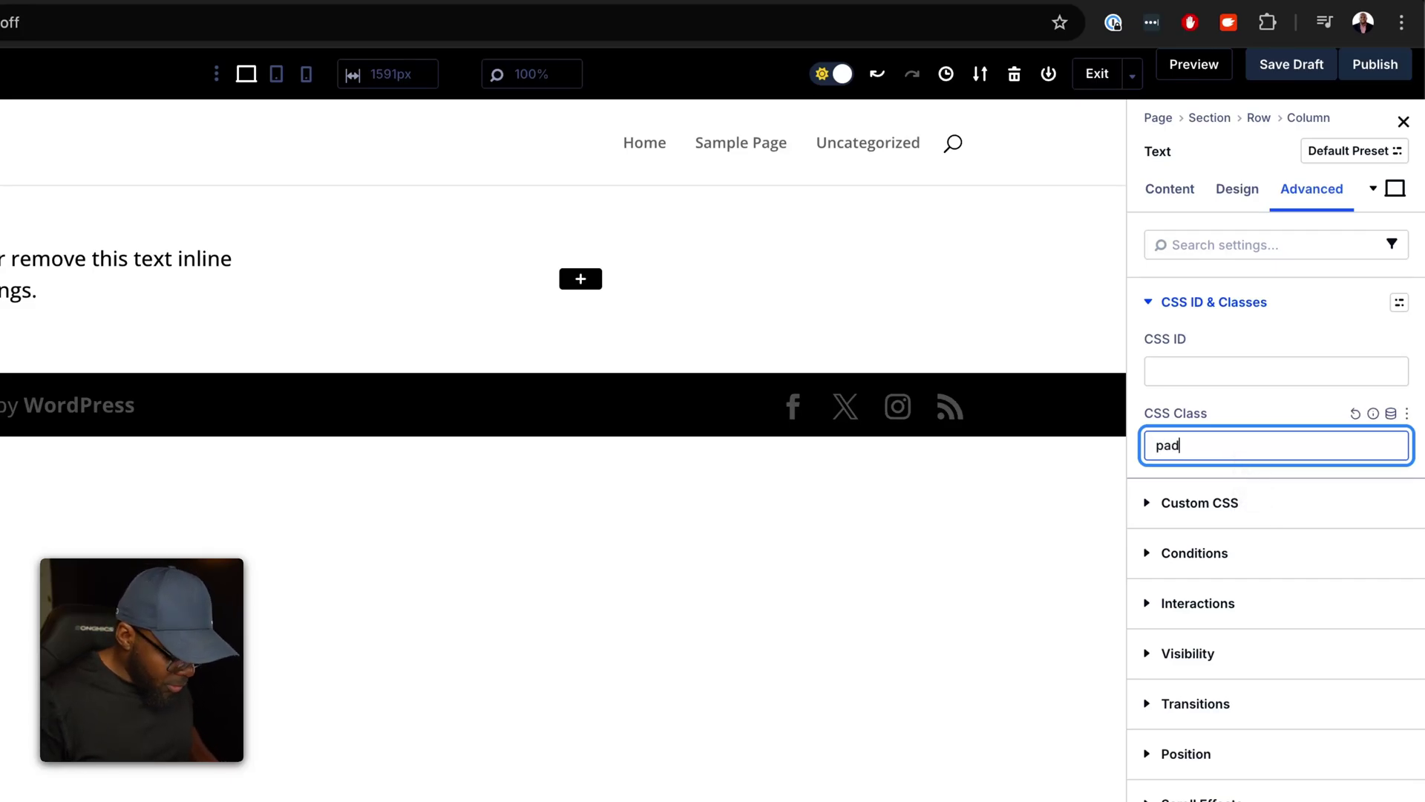
{"action": "type", "text": "-m b"}
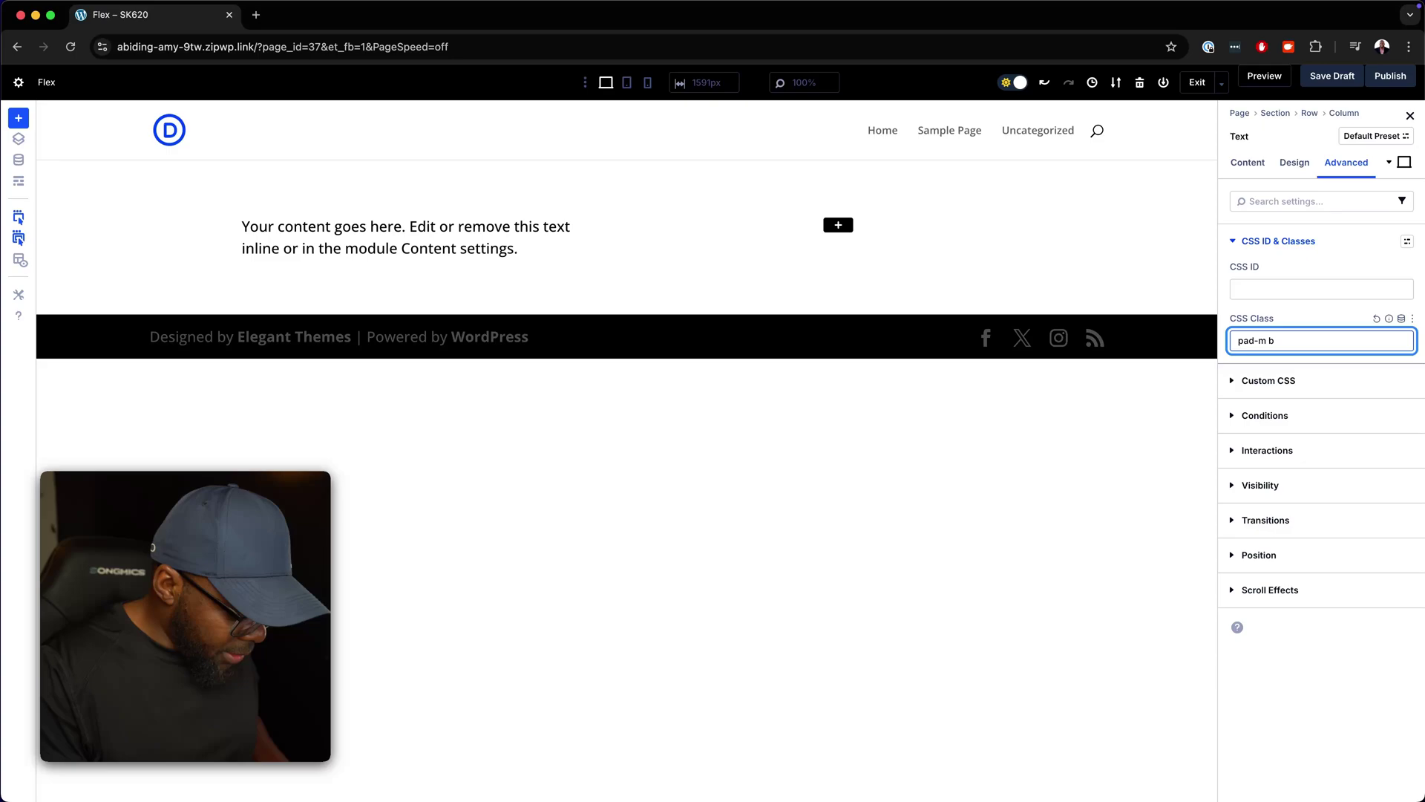
{"action": "type", "text": "g-gray-1"}
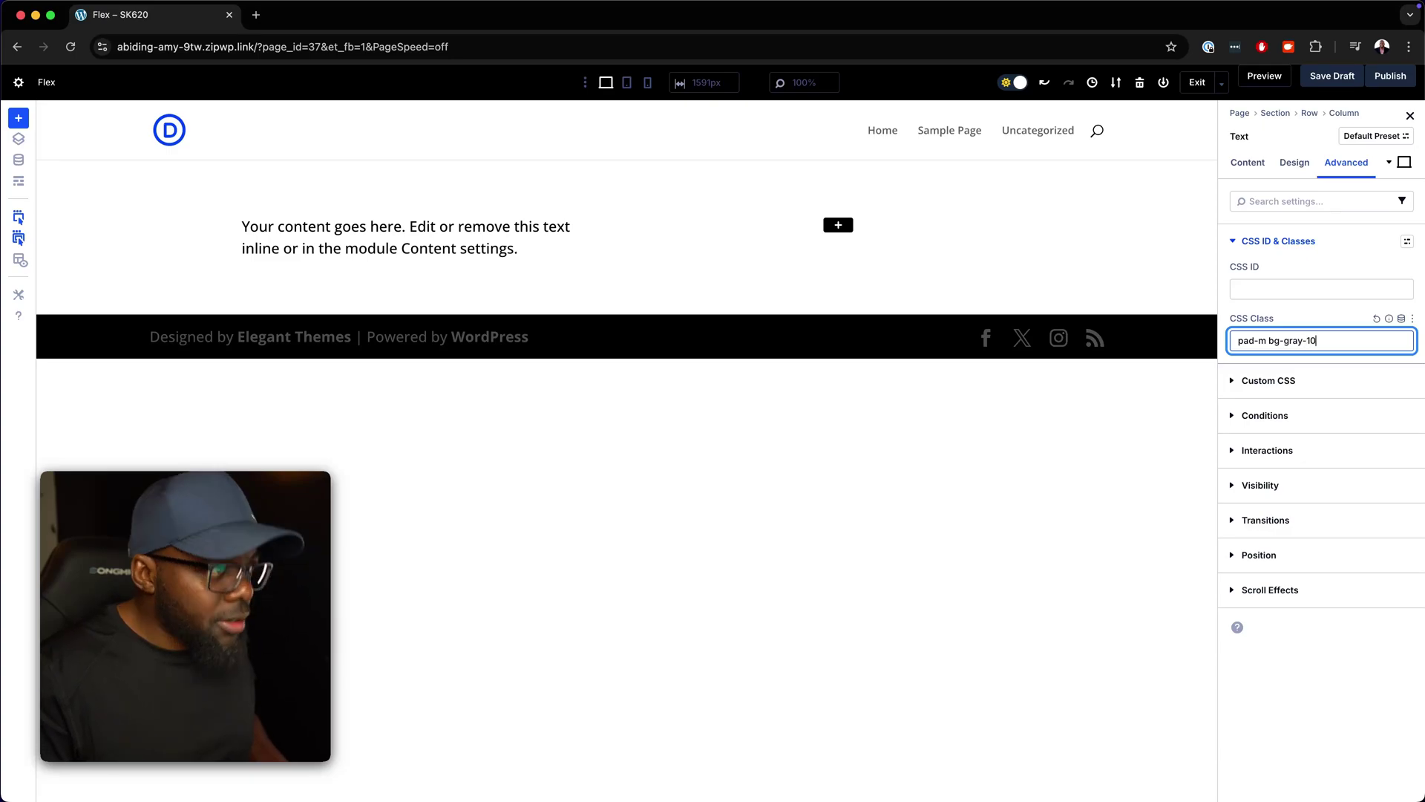
{"action": "type", "text": "0"}
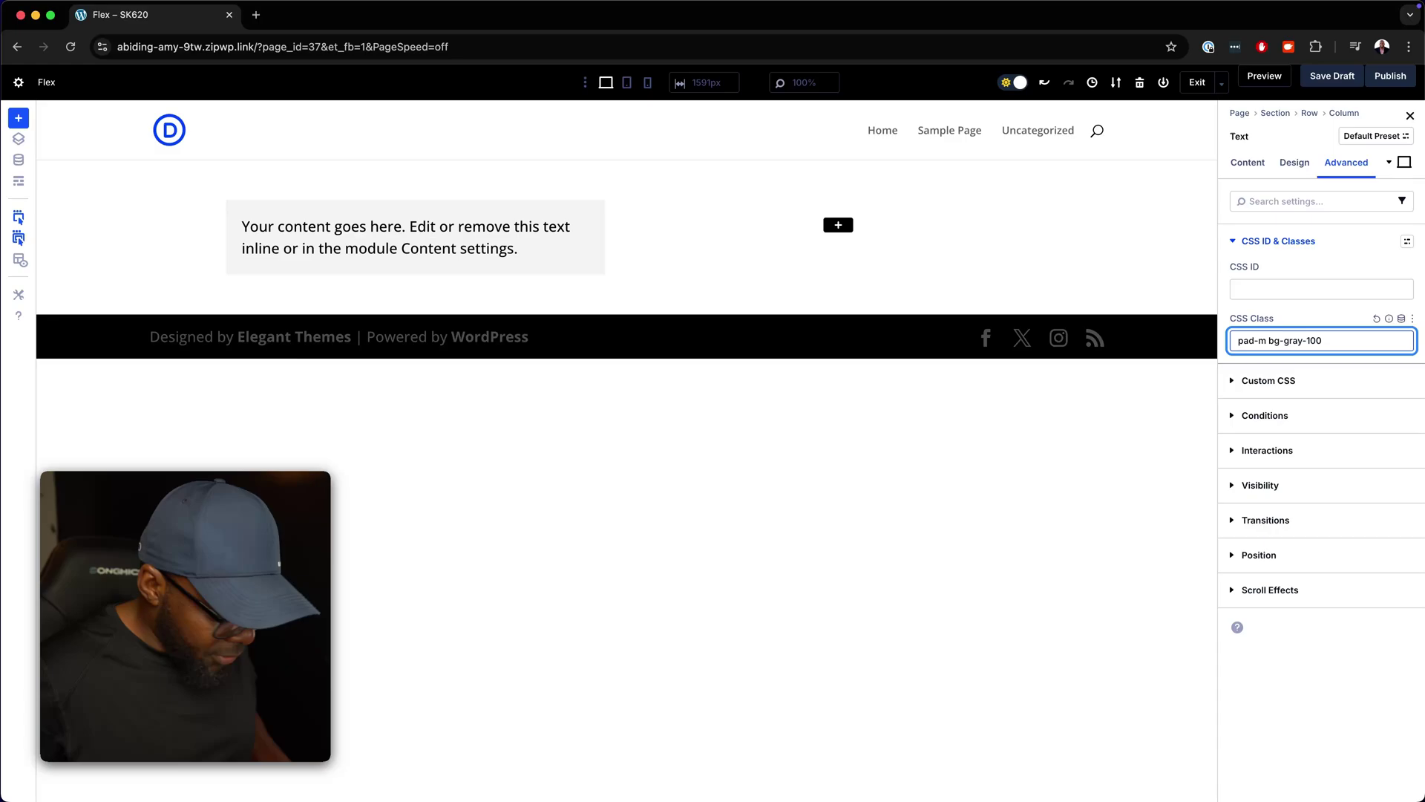
{"action": "key", "text": "BackSpace"}
{"action": "type", "text": "2"}
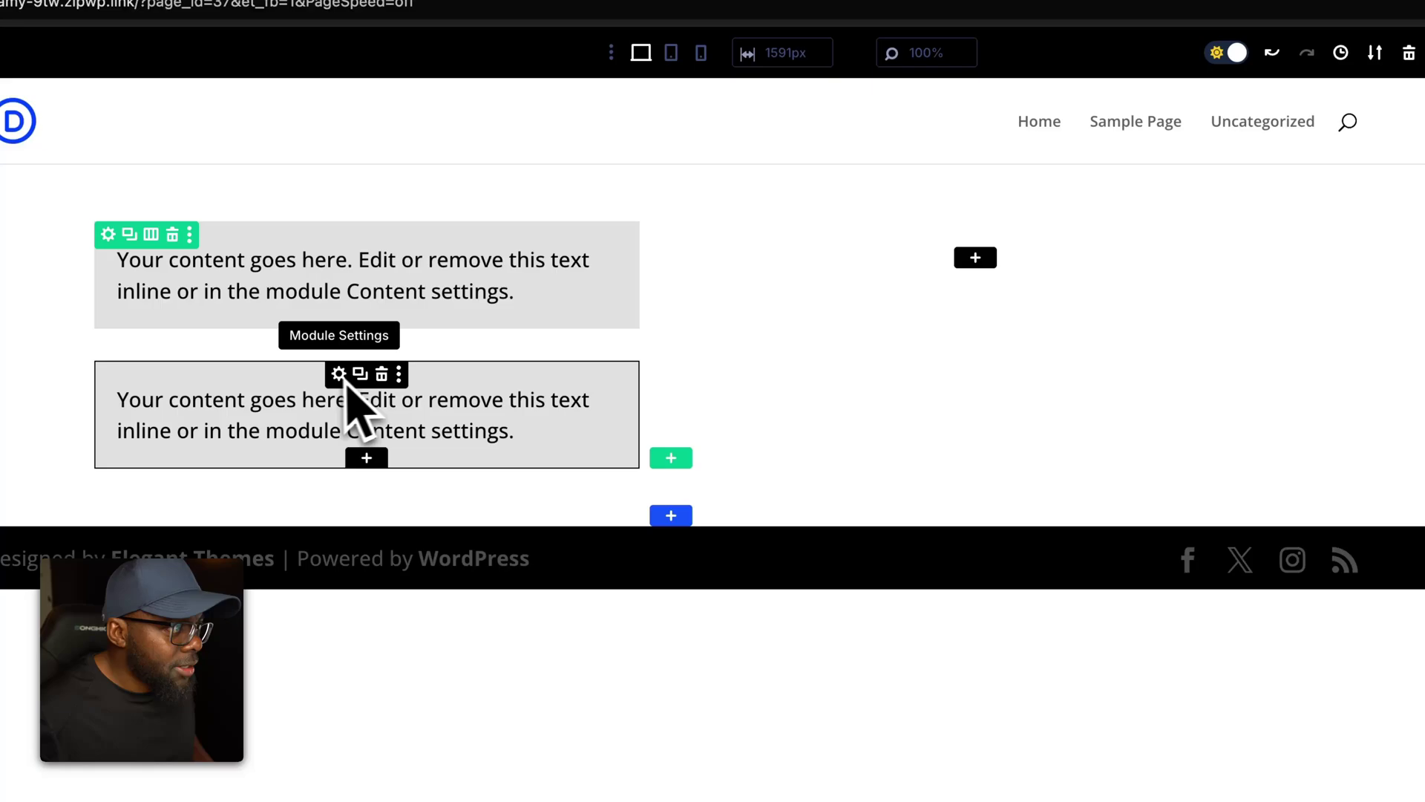
Give the second Text module the CSS class 'pad-m bg-gray-400'
{"action": "left_click", "coordinate": [339, 374]}
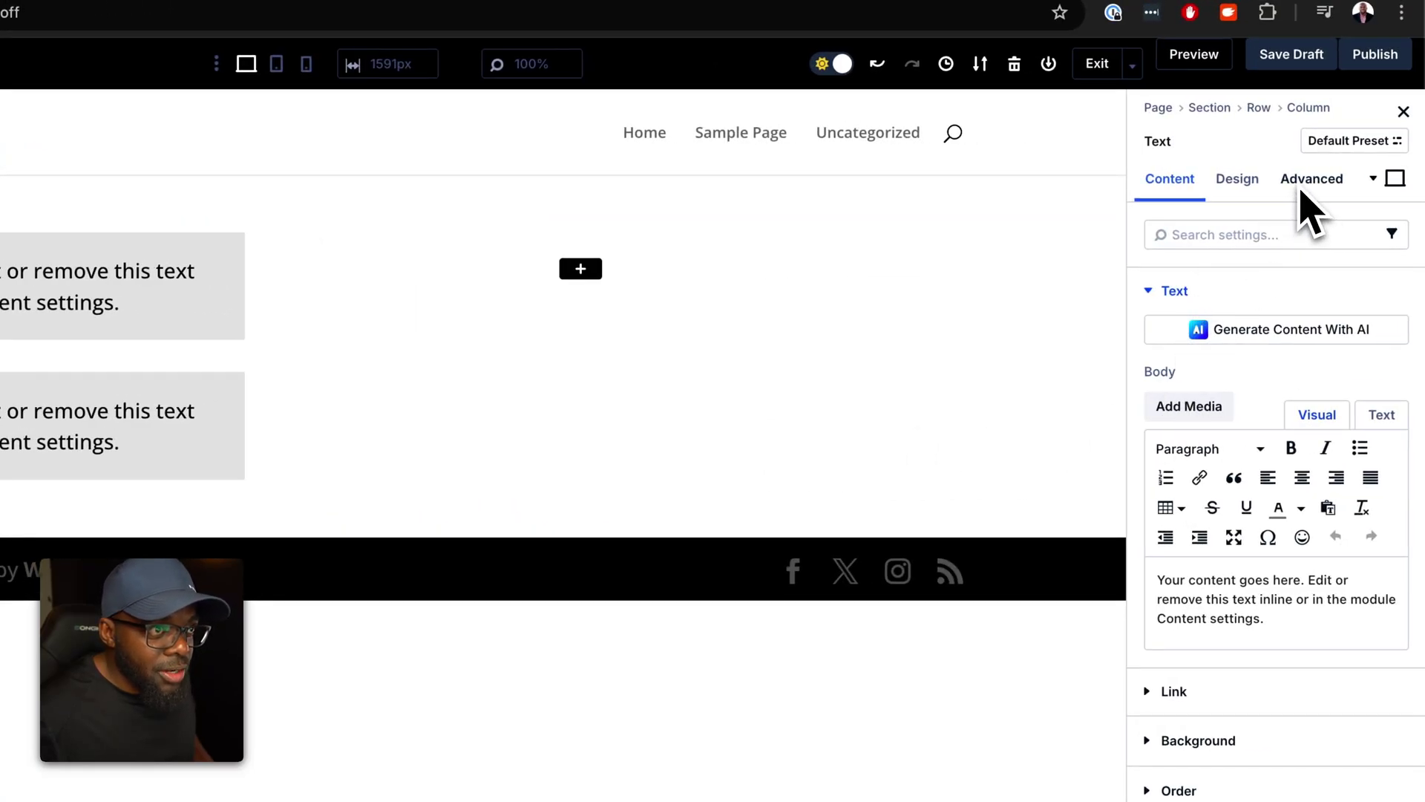
{"action": "left_click", "coordinate": [1301, 190]}
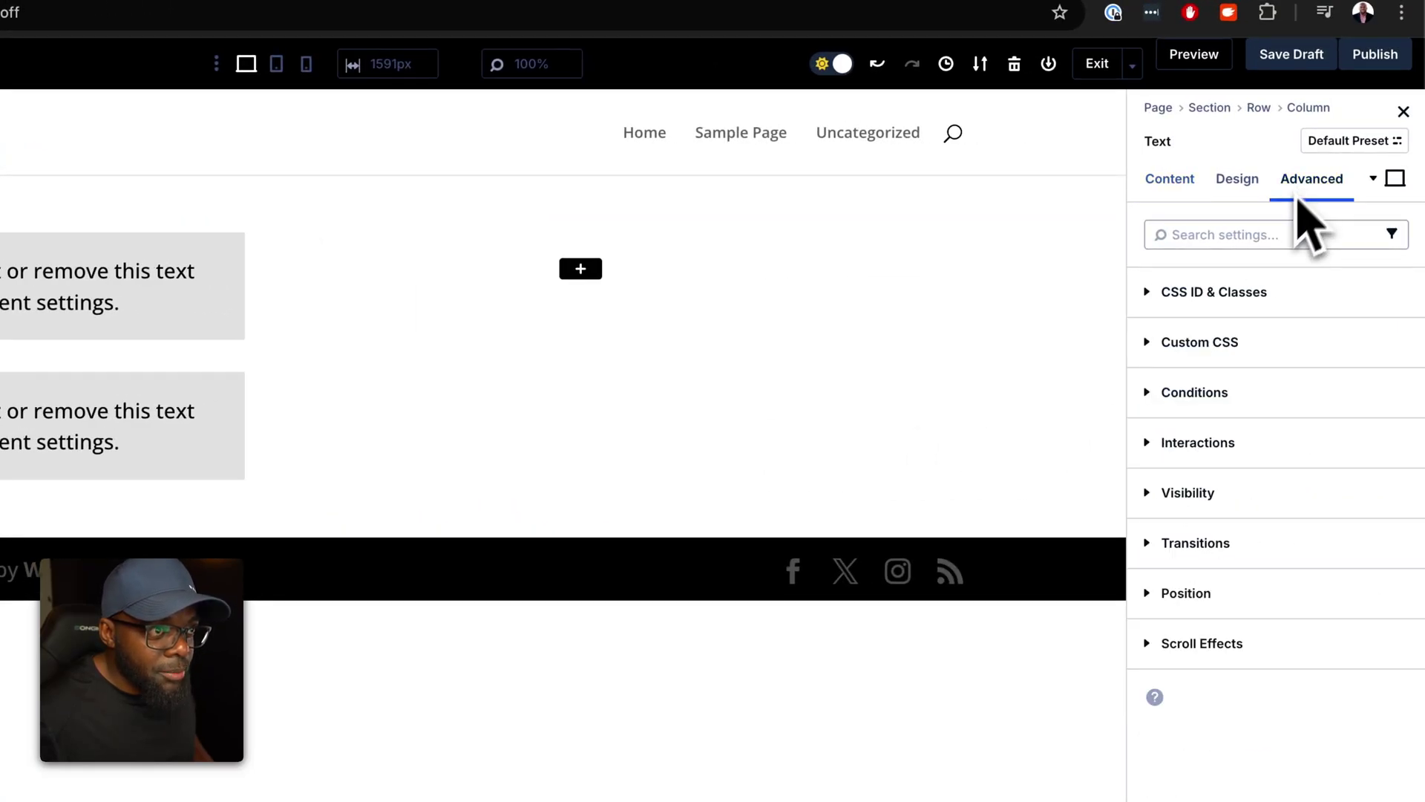
{"action": "left_click", "coordinate": [1245, 316]}
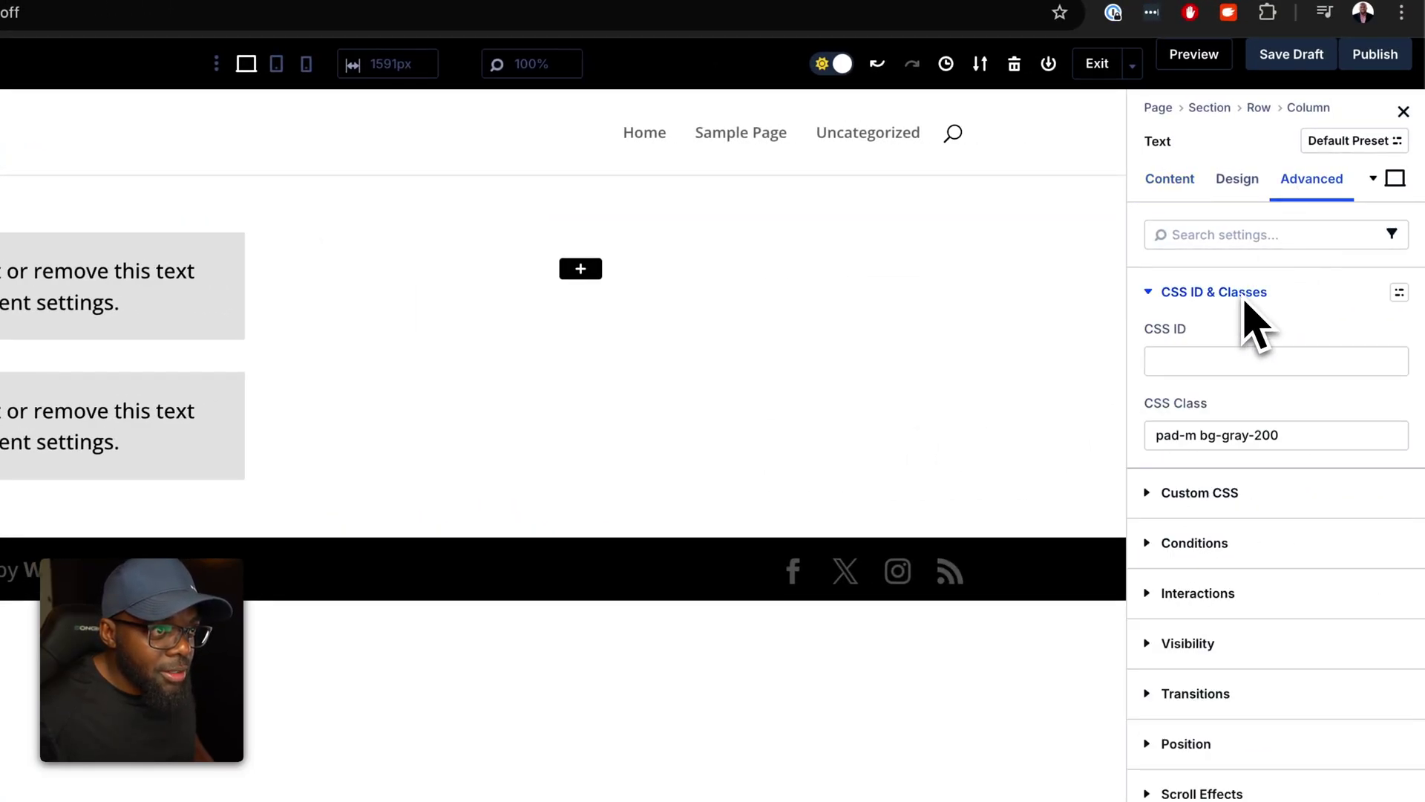
{"action": "left_click", "coordinate": [1256, 438]}
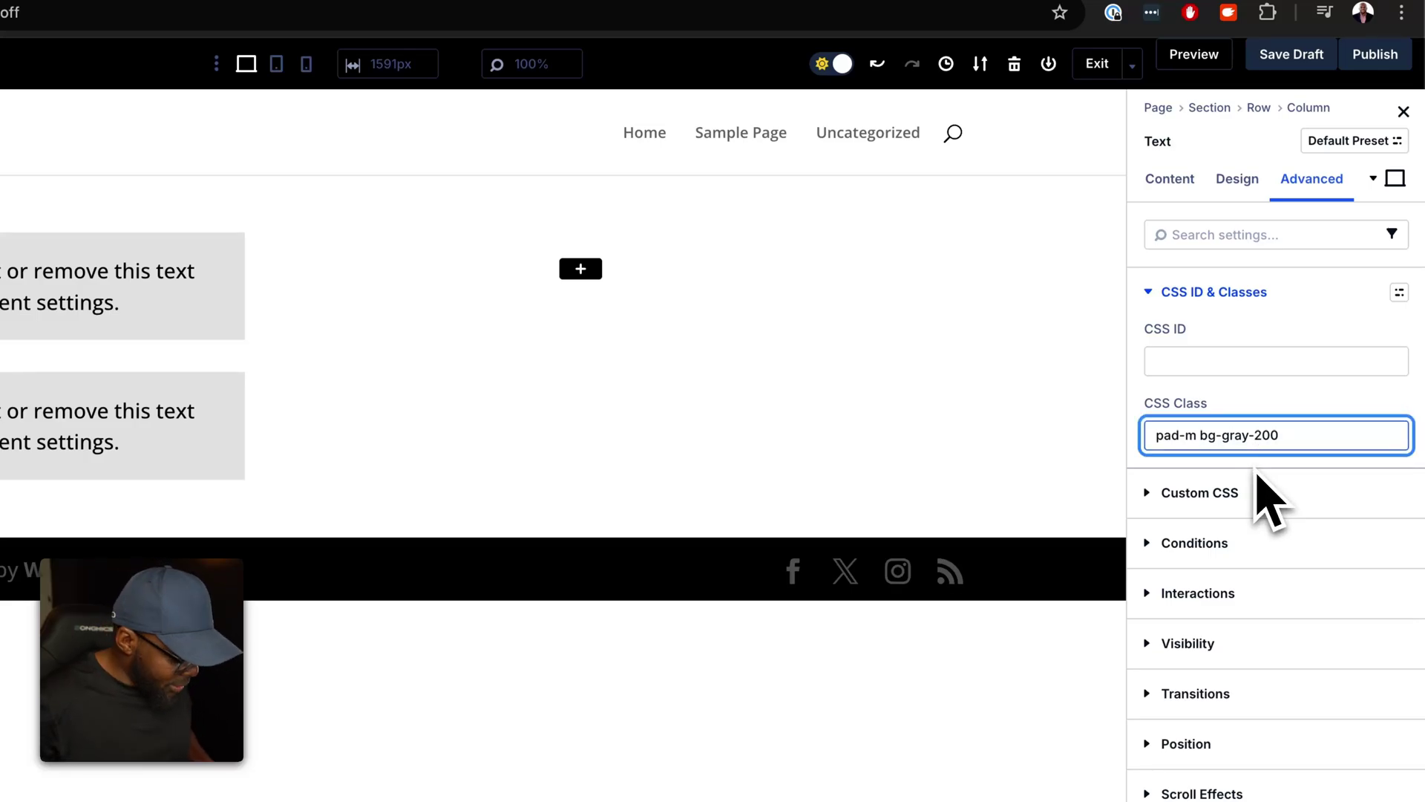
{"action": "left_click", "coordinate": [1261, 435]}
{"action": "key", "text": "BackSpace"}
{"action": "type", "text": "3"}
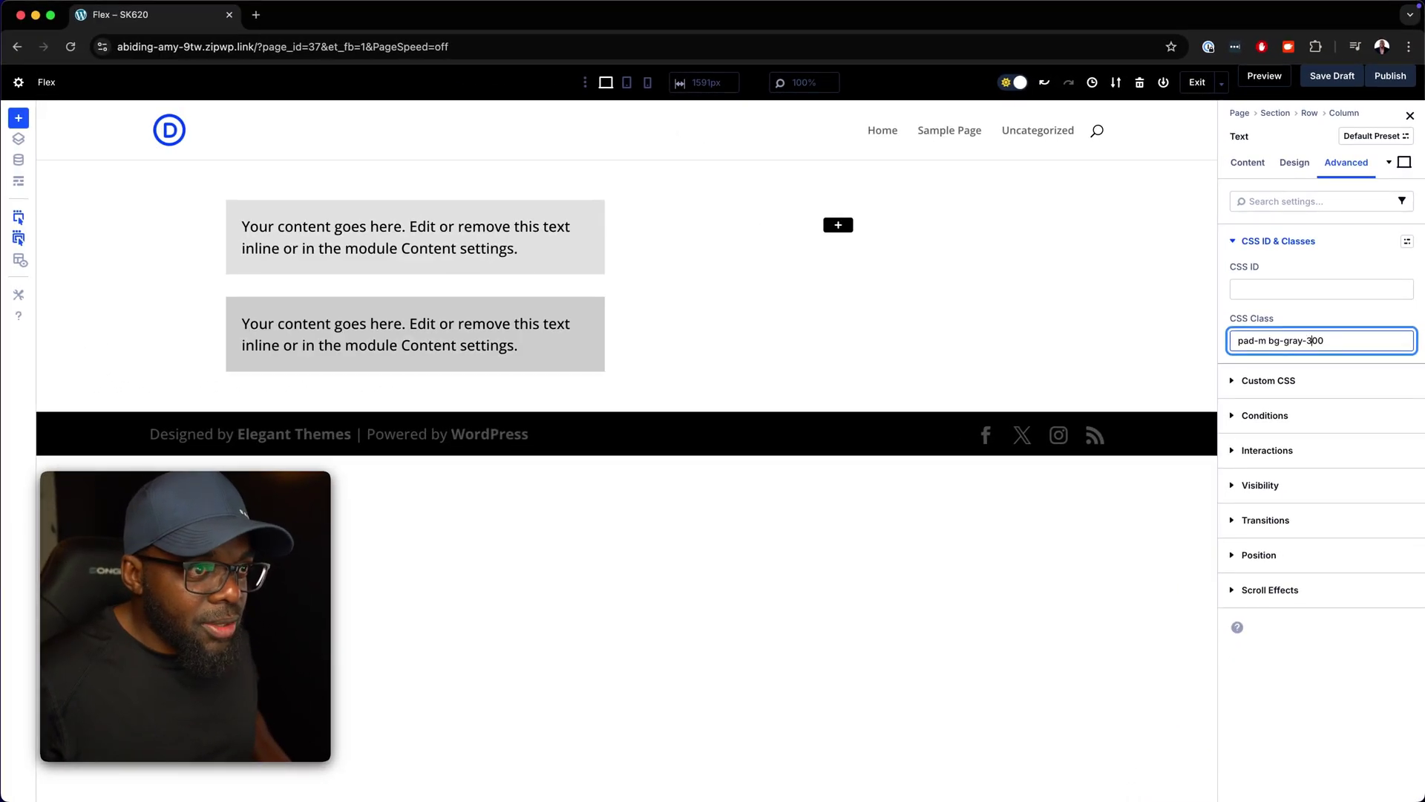
{"action": "key", "text": "BackSpace"}
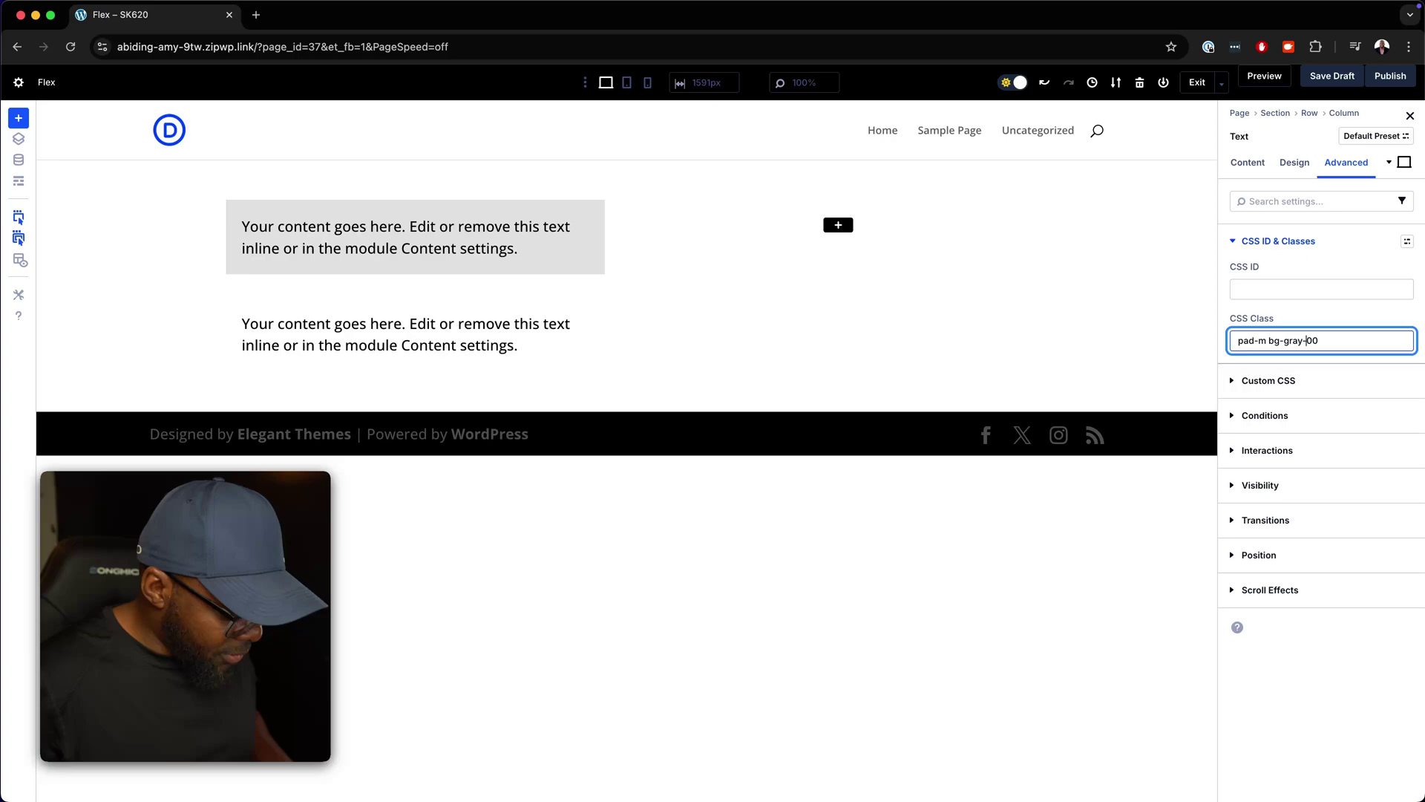
{"action": "type", "text": "4"}
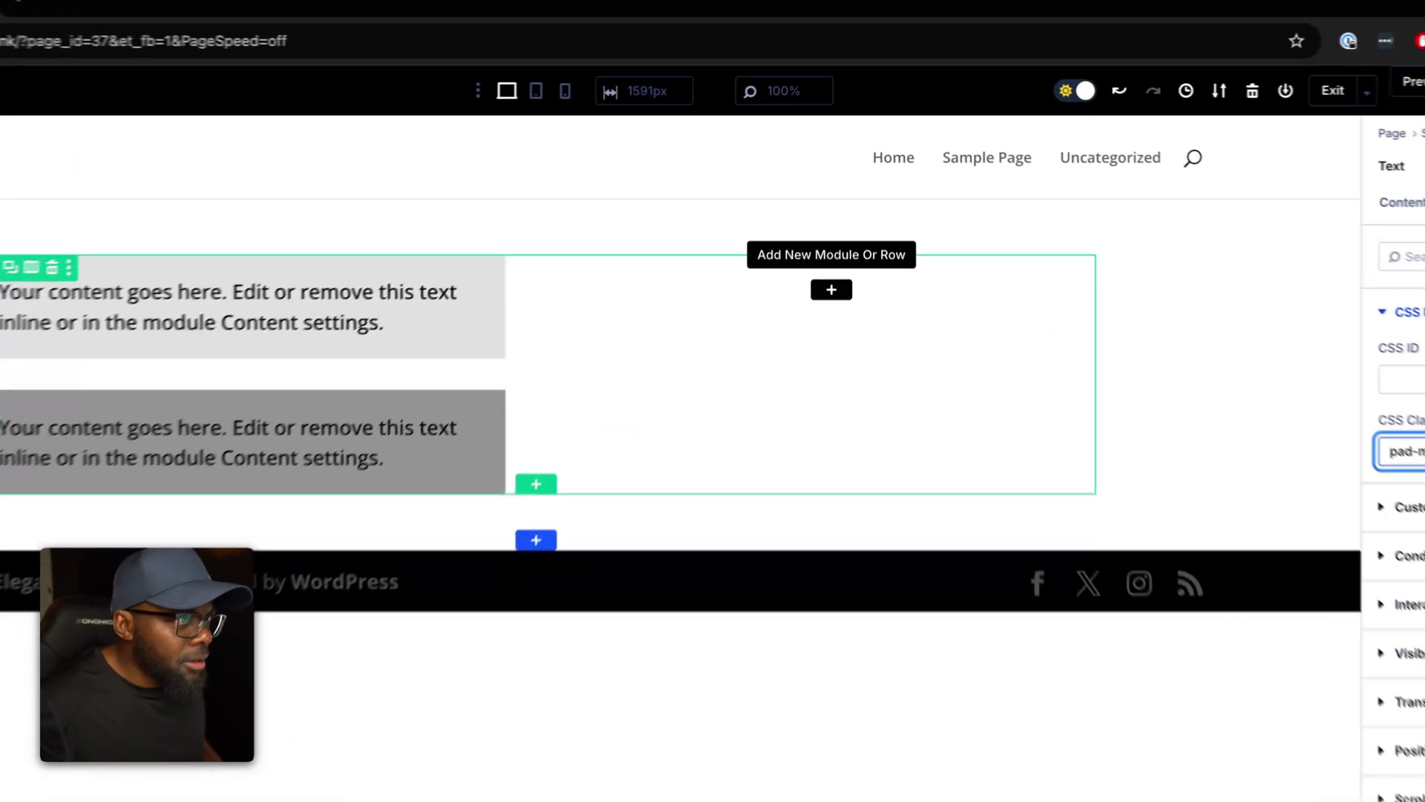
Move a duplicate of the light grey text box into the empty right-hand column
{"action": "left_click", "coordinate": [841, 226]}
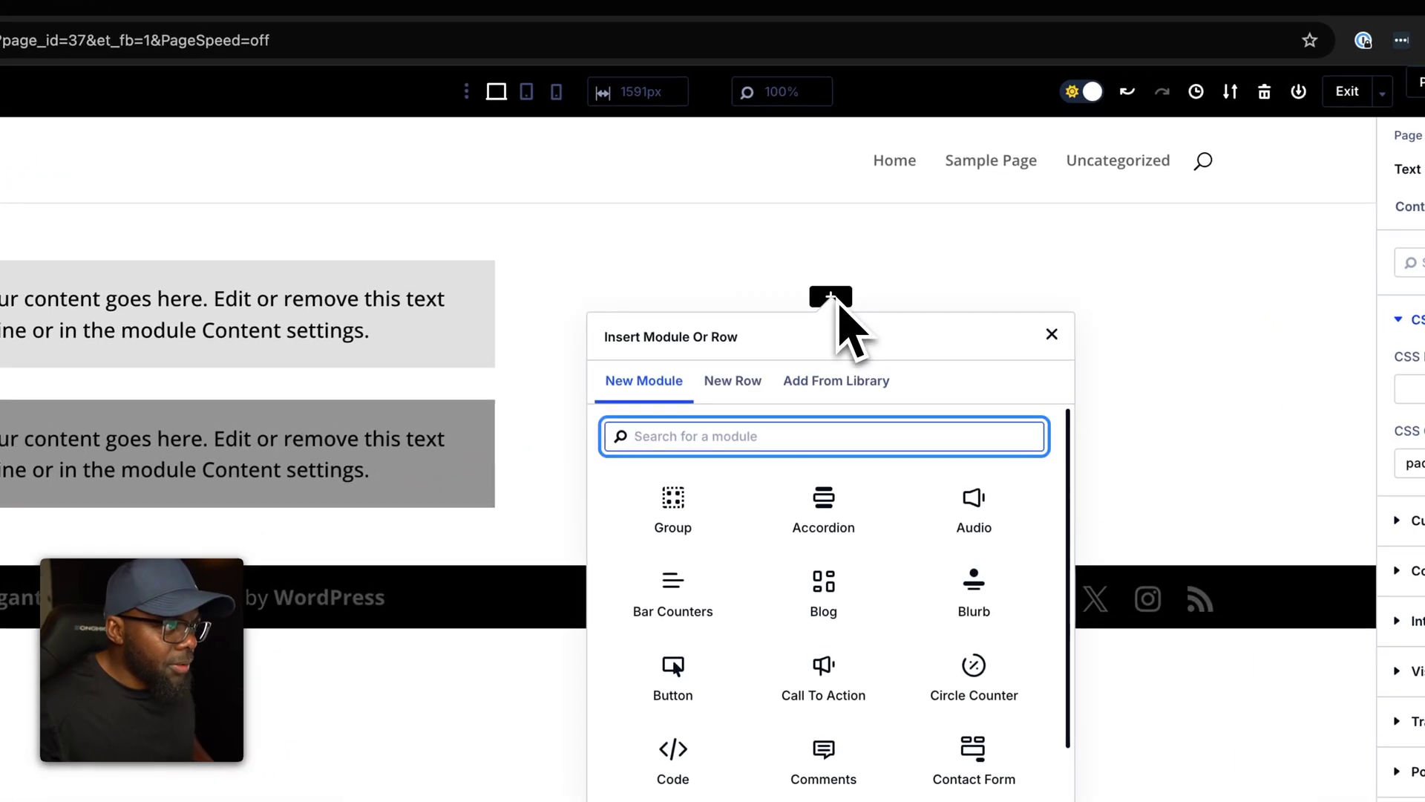
{"action": "left_click", "coordinate": [1051, 334]}
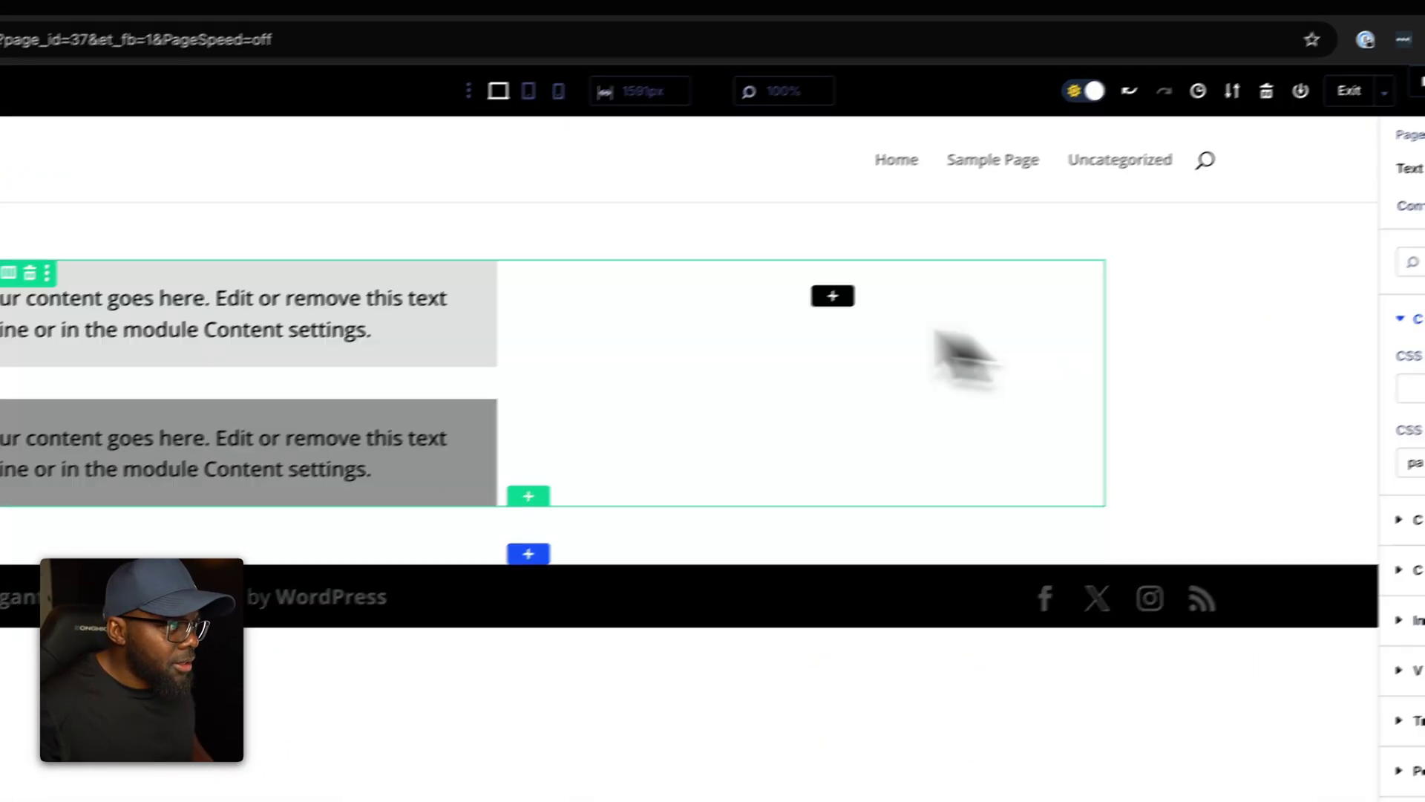
{"action": "left_click", "coordinate": [402, 207]}
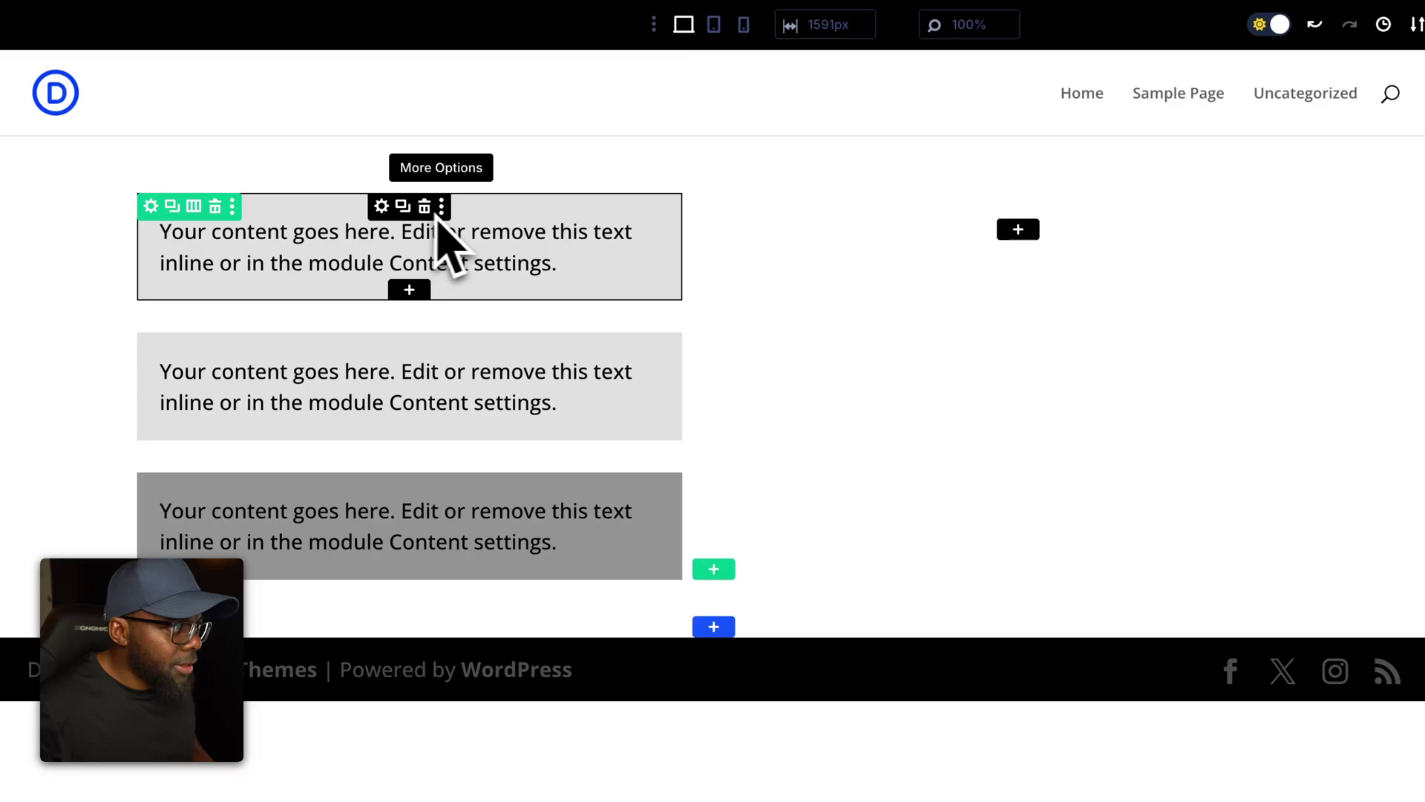
{"action": "left_click_drag", "start_coordinate": [489, 223], "coordinate": [977, 226]}
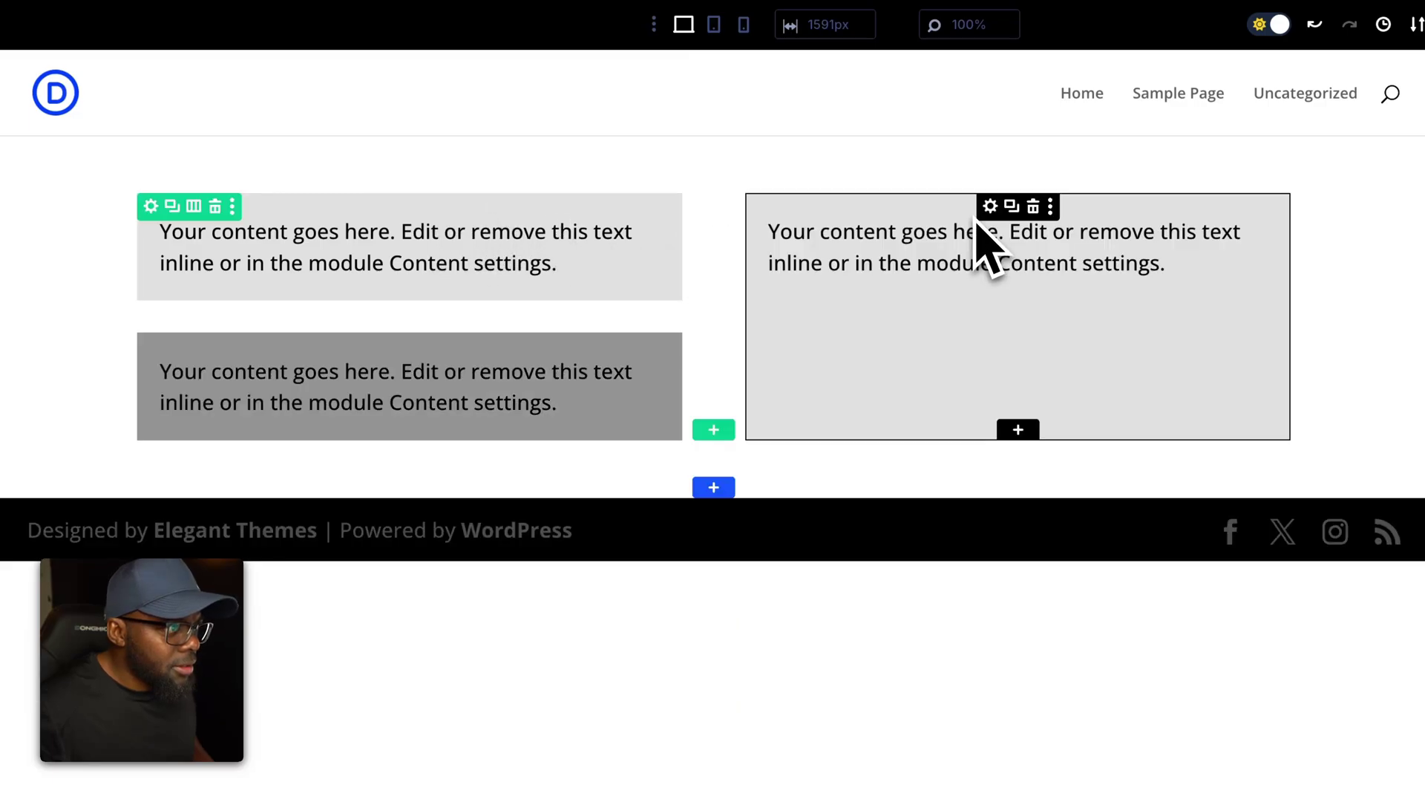
{"action": "left_click", "coordinate": [891, 282]}
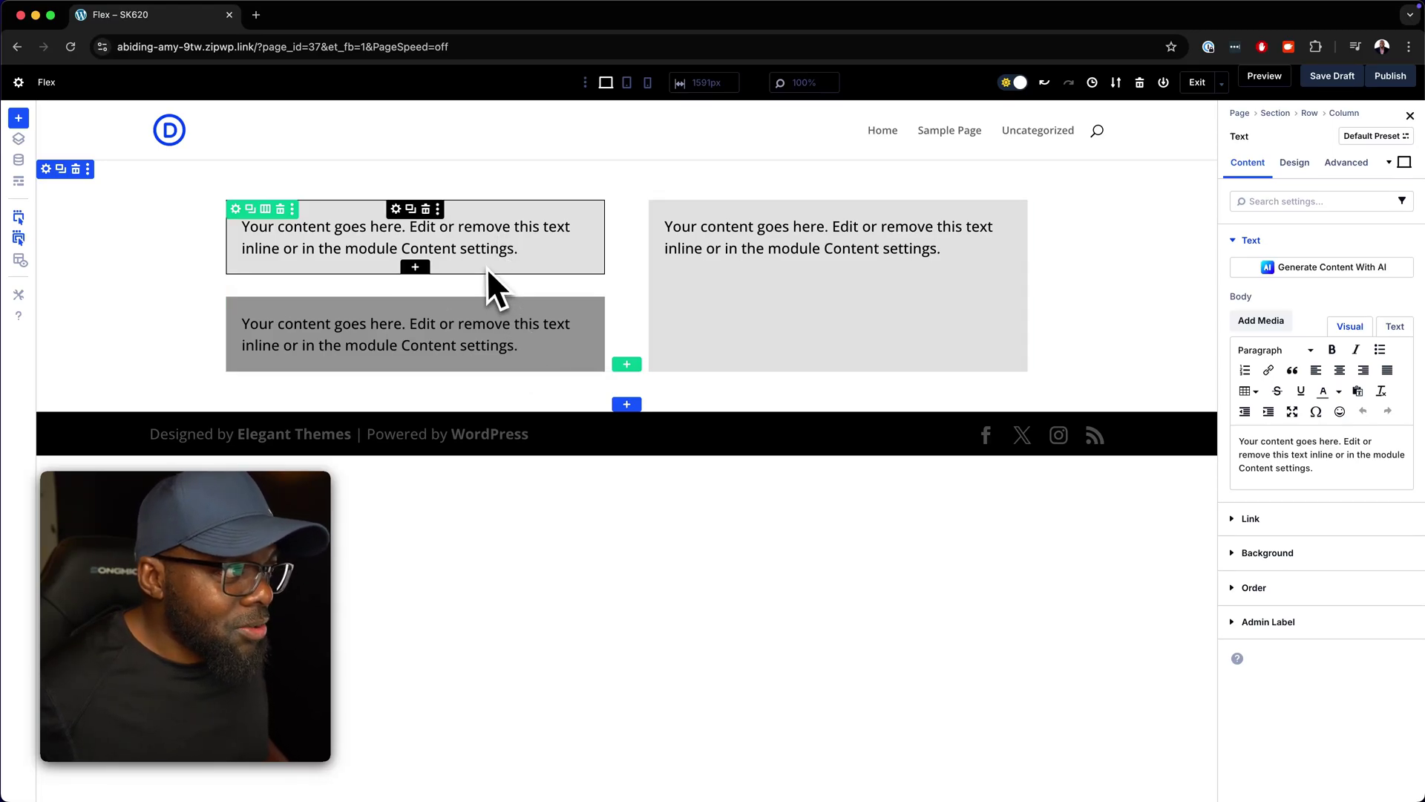
Add a Text module below the right grey box and delete its sentences after the second
{"action": "left_click", "coordinate": [837, 363]}
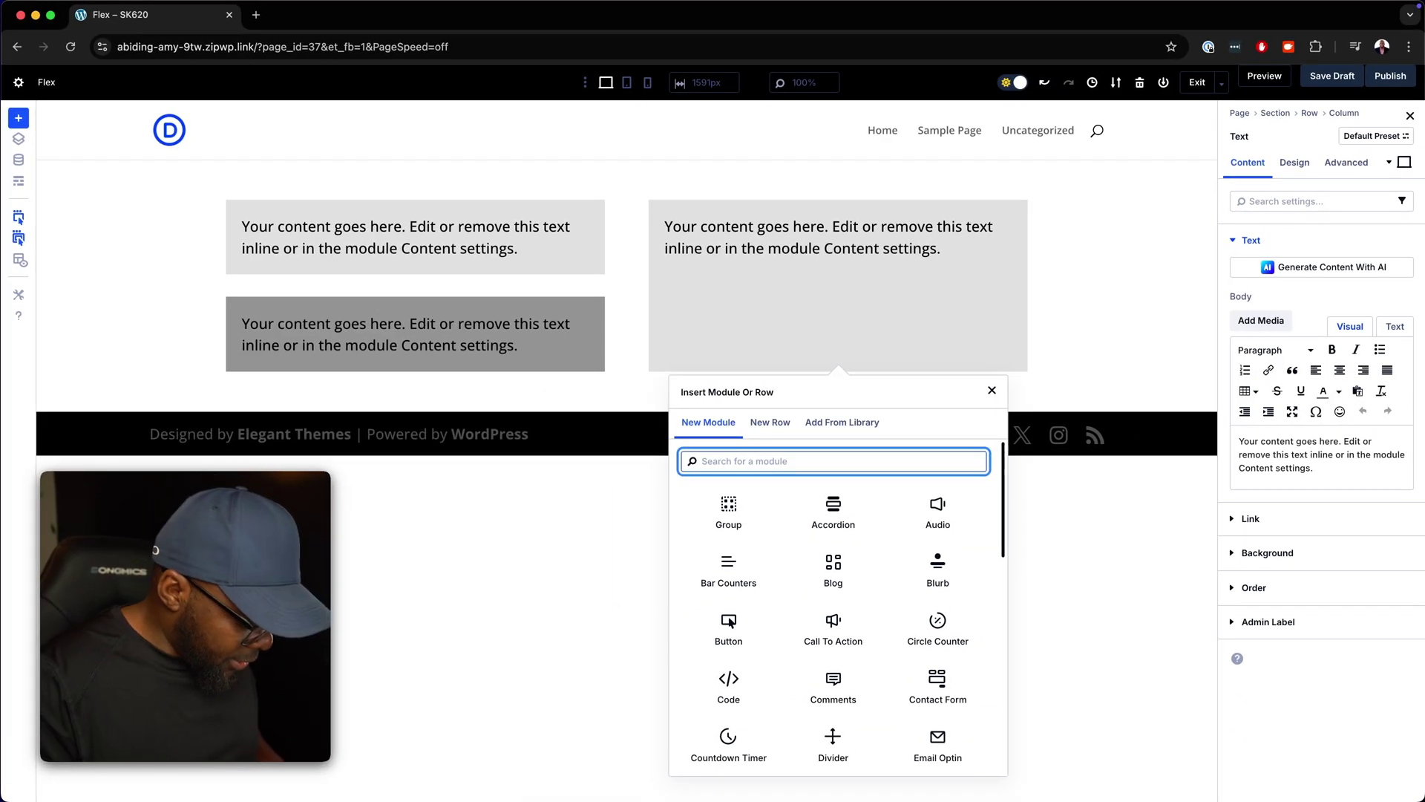
{"action": "type", "text": "text"}
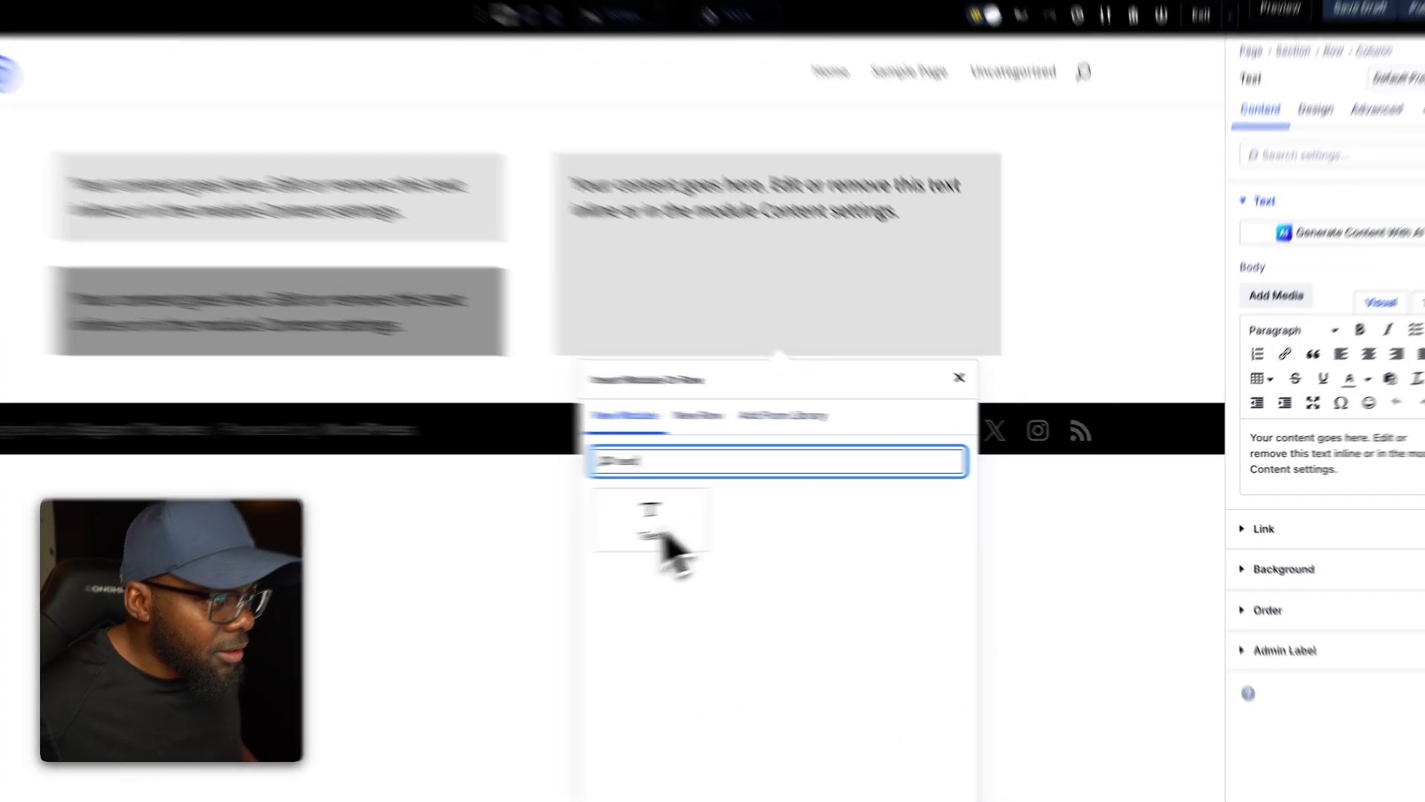
{"action": "left_click", "coordinate": [664, 536]}
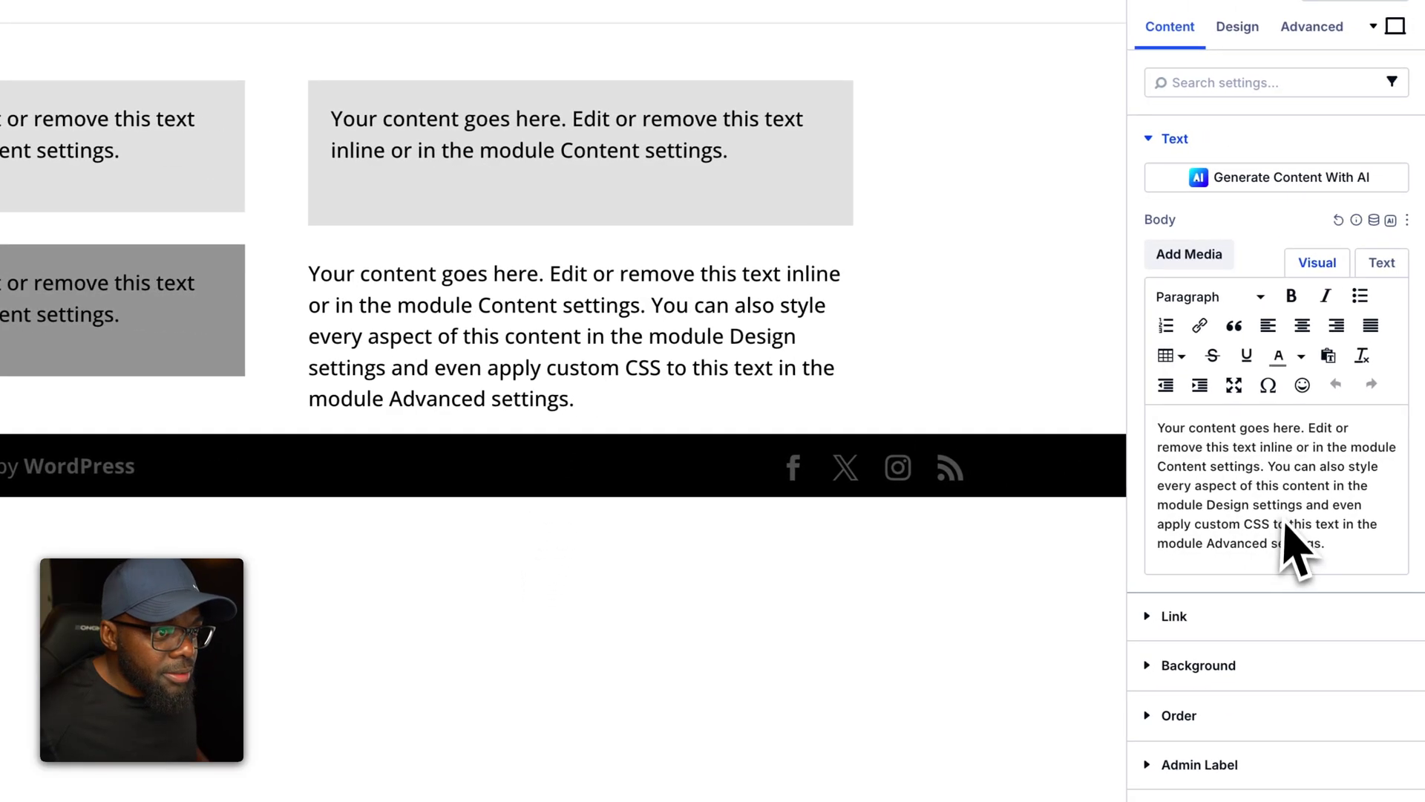
{"action": "left_click_drag", "start_coordinate": [1267, 466], "coordinate": [1345, 557]}
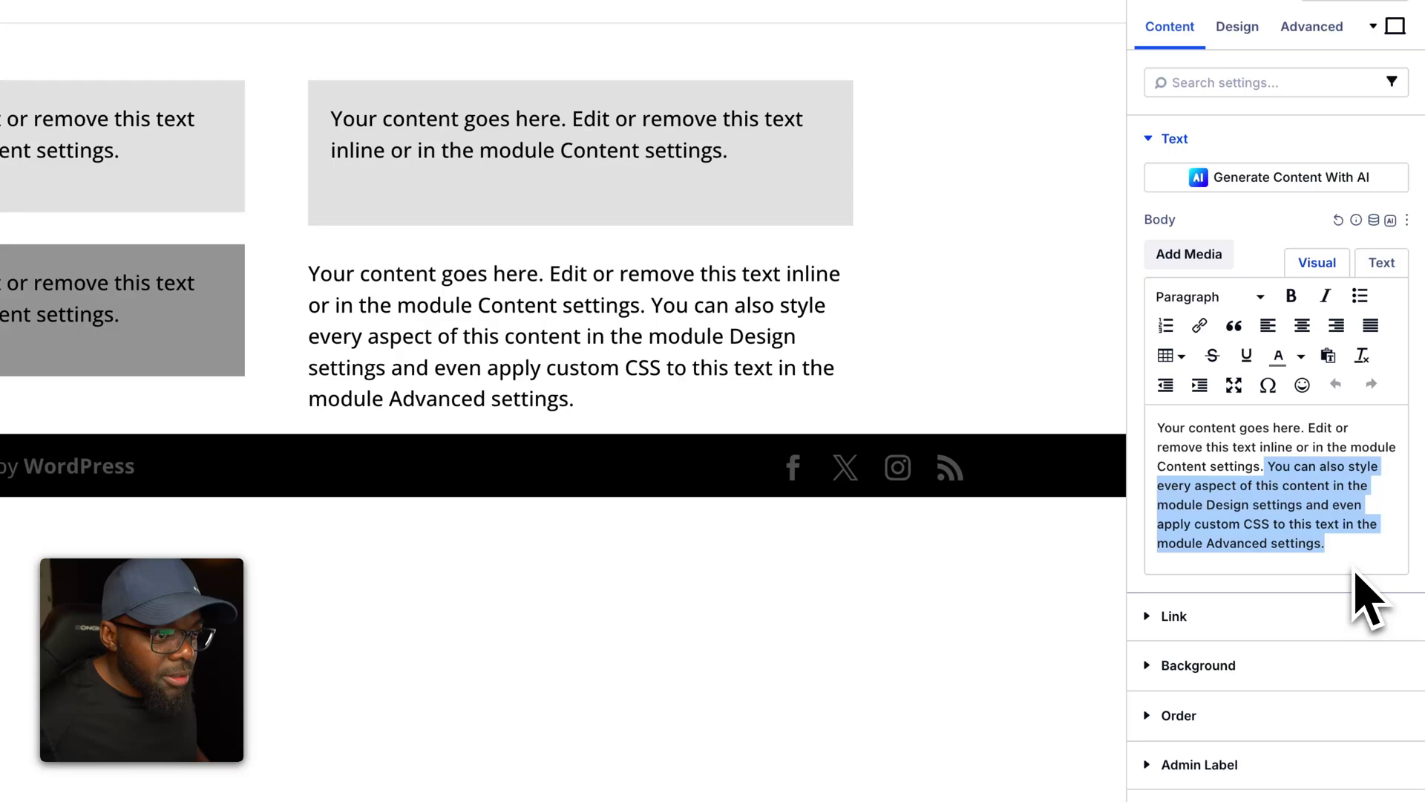
{"action": "key", "text": "BackSpace"}
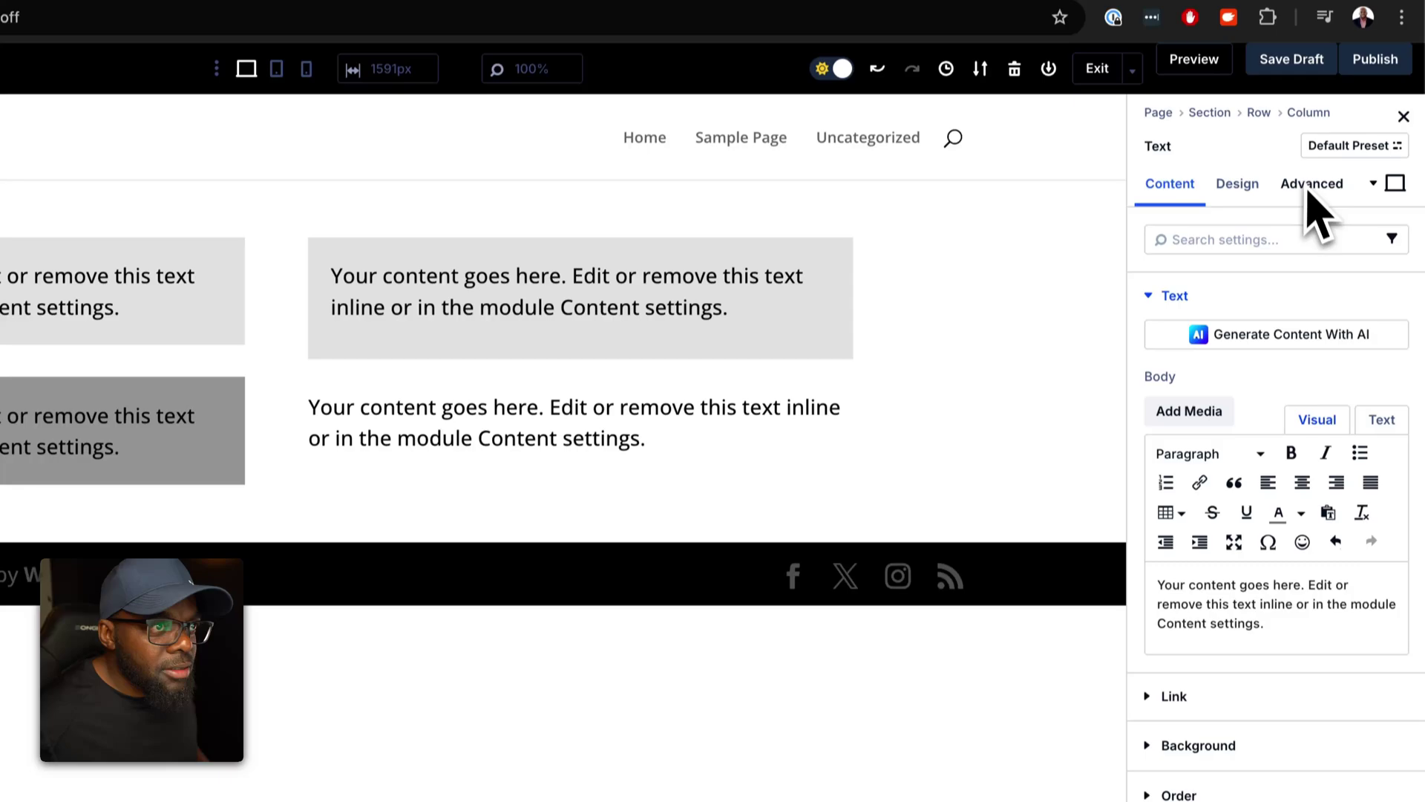
Give the lower-right Text module the CSS classes 'pad-l bg-acc-400'
{"action": "left_click", "coordinate": [1311, 91]}
{"action": "left_click", "coordinate": [1262, 208]}
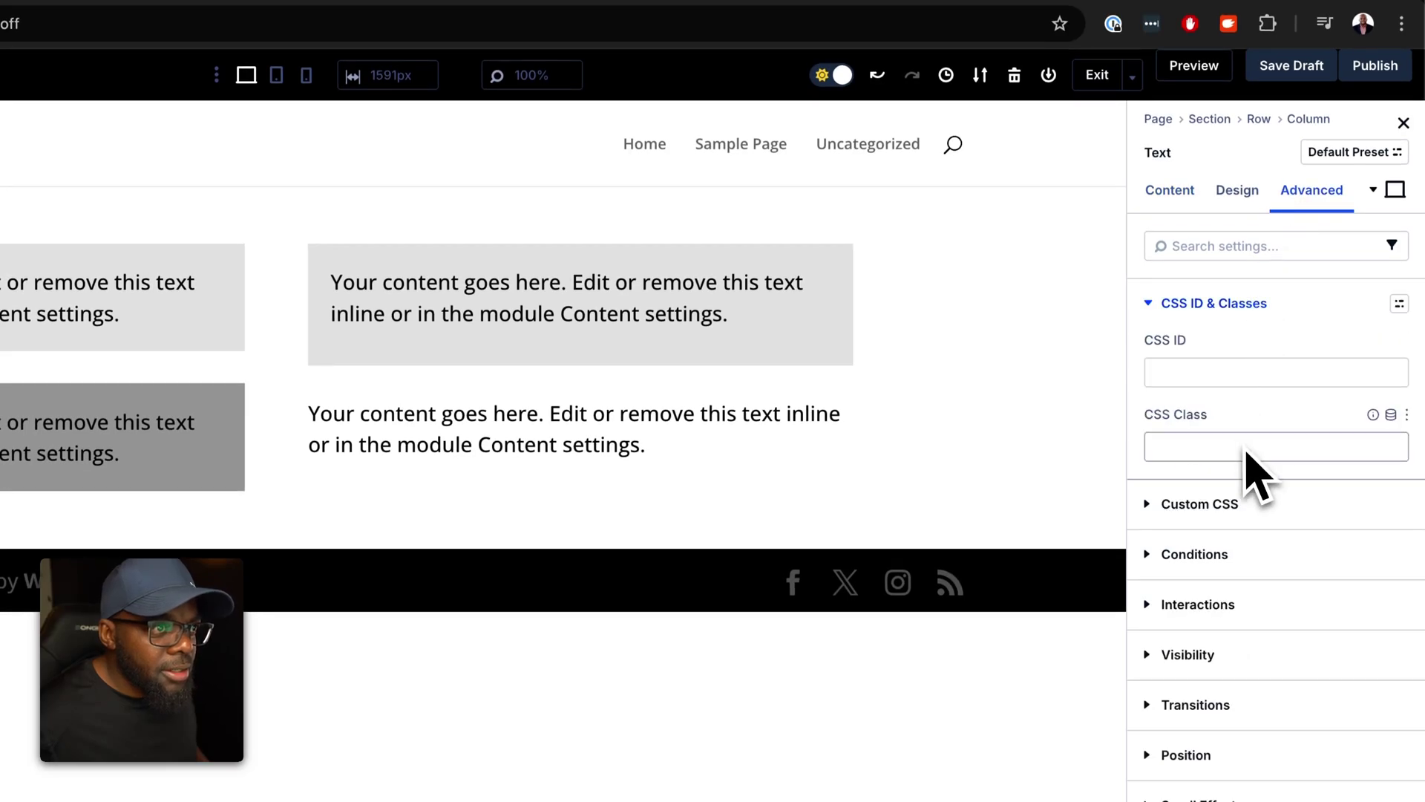
{"action": "left_click", "coordinate": [1245, 449]}
{"action": "type", "text": "pad"}
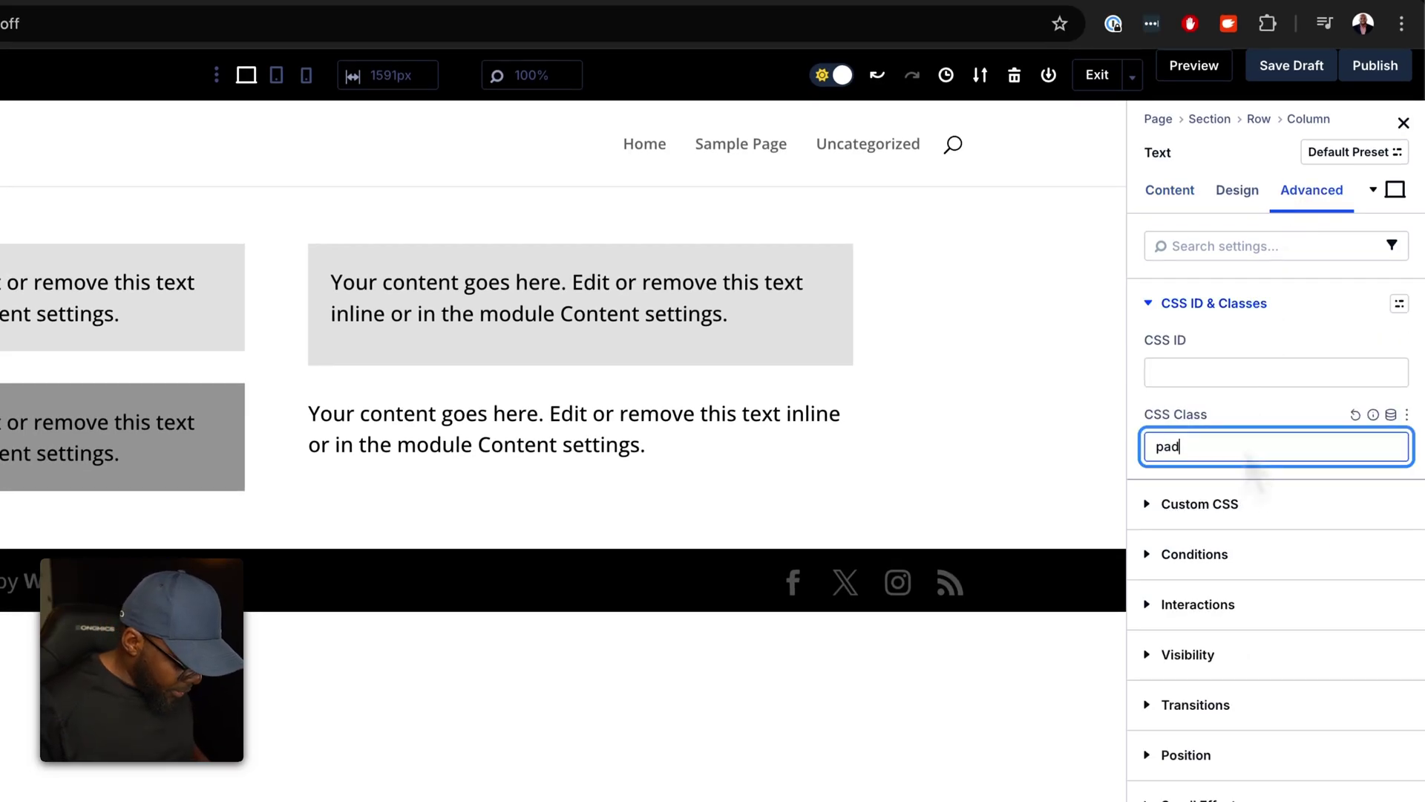
{"action": "type", "text": "-l bg-acc-"}
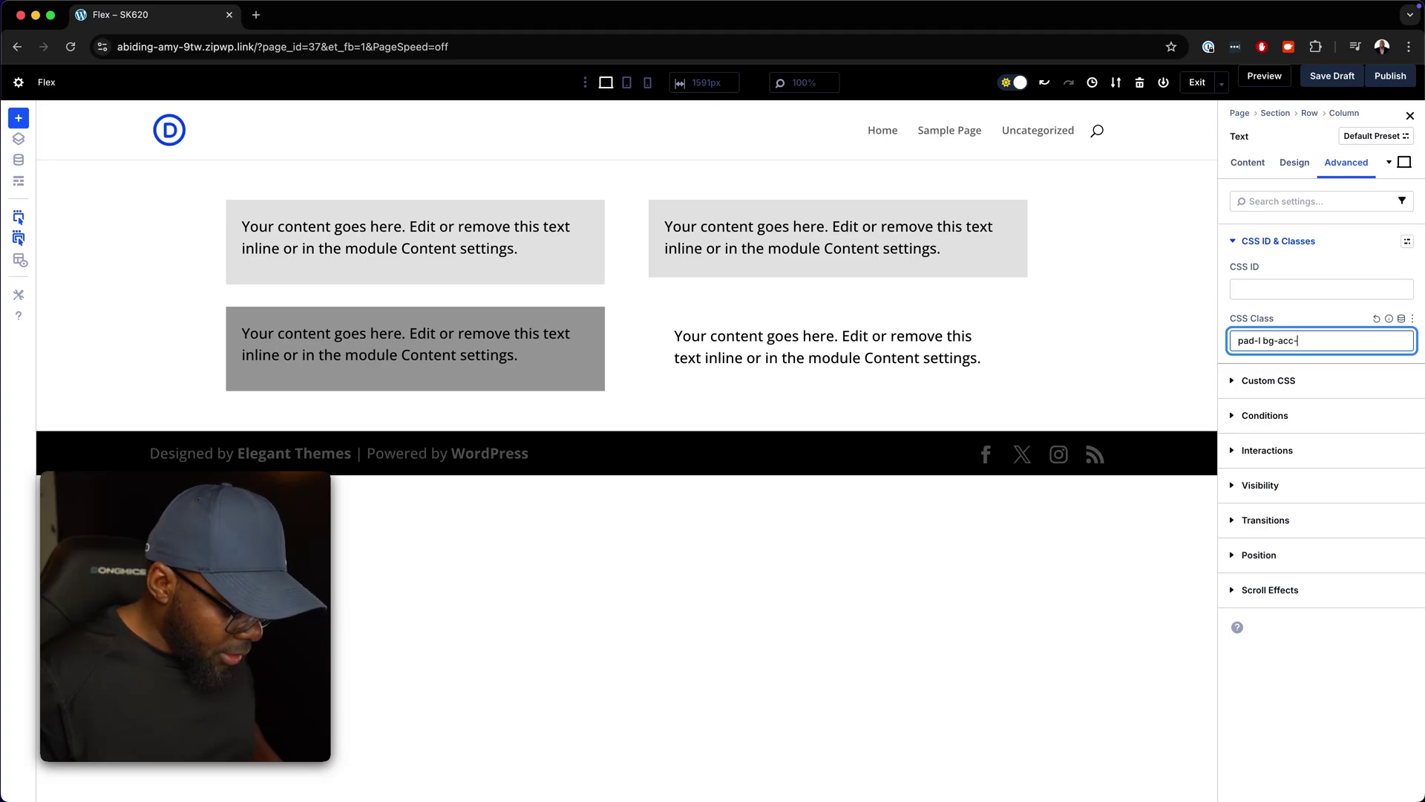
{"action": "type", "text": "400"}
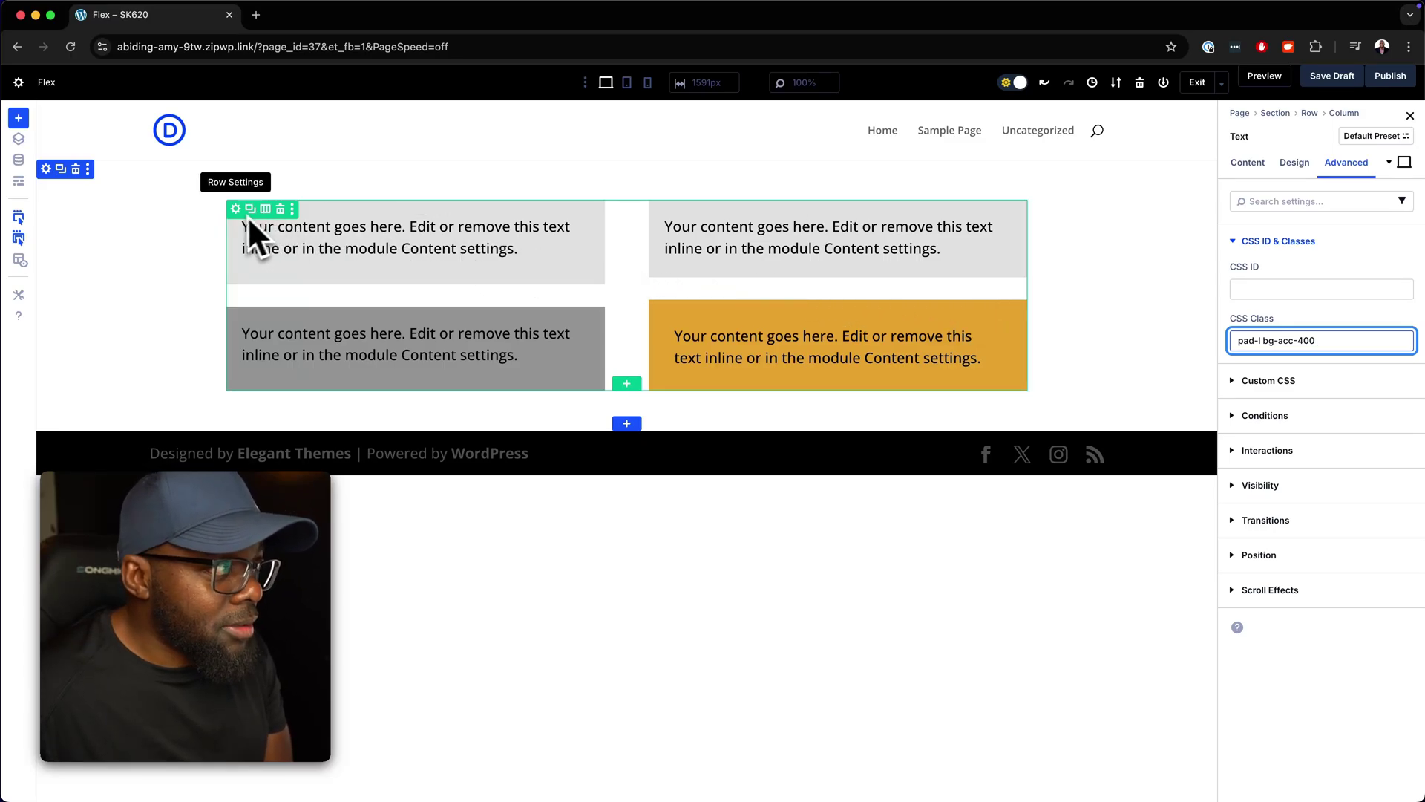
Set the left column's Layout Direction to Row so its two grey Text modules sit side by side
{"action": "left_click", "coordinate": [22, 259]}
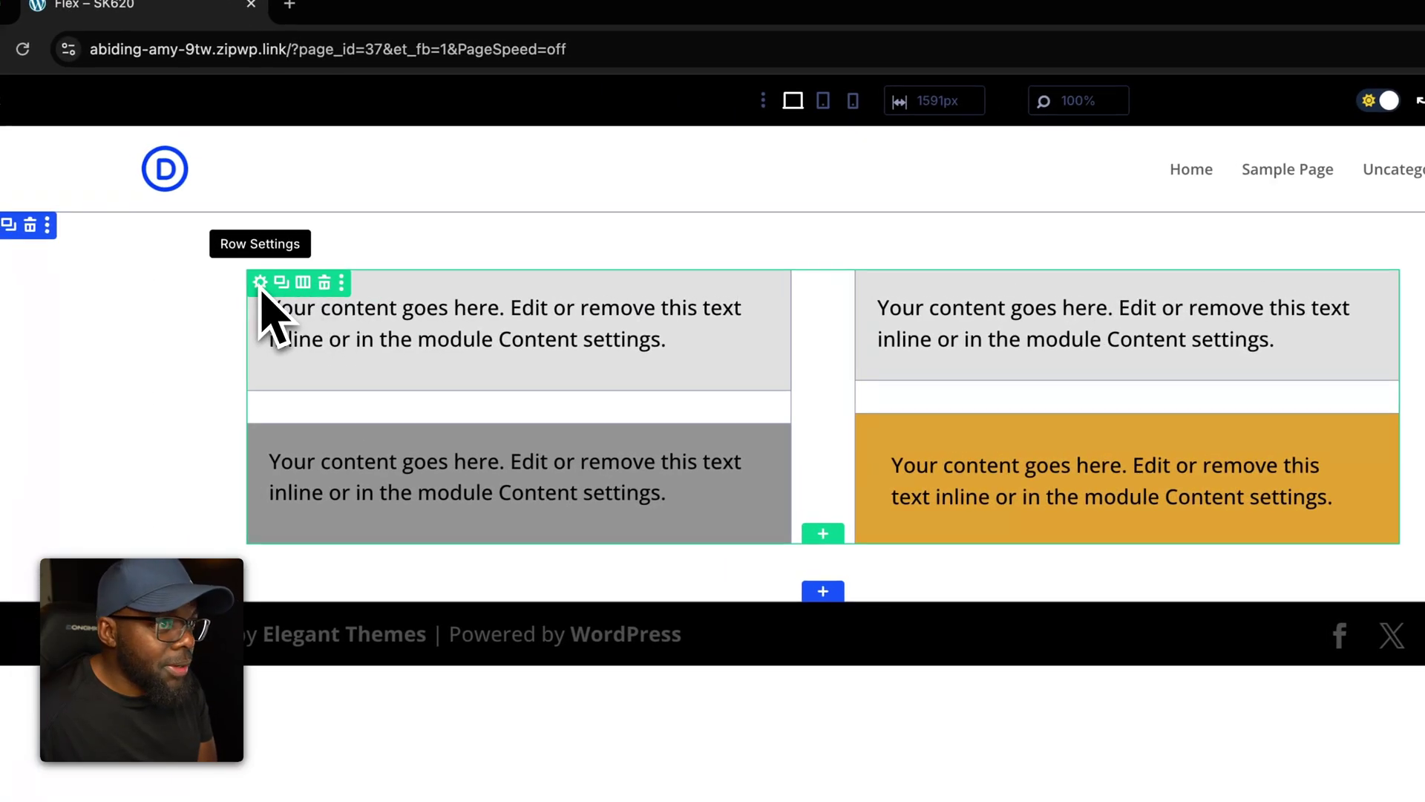
{"action": "left_click", "coordinate": [260, 282]}
{"action": "left_click", "coordinate": [1183, 337]}
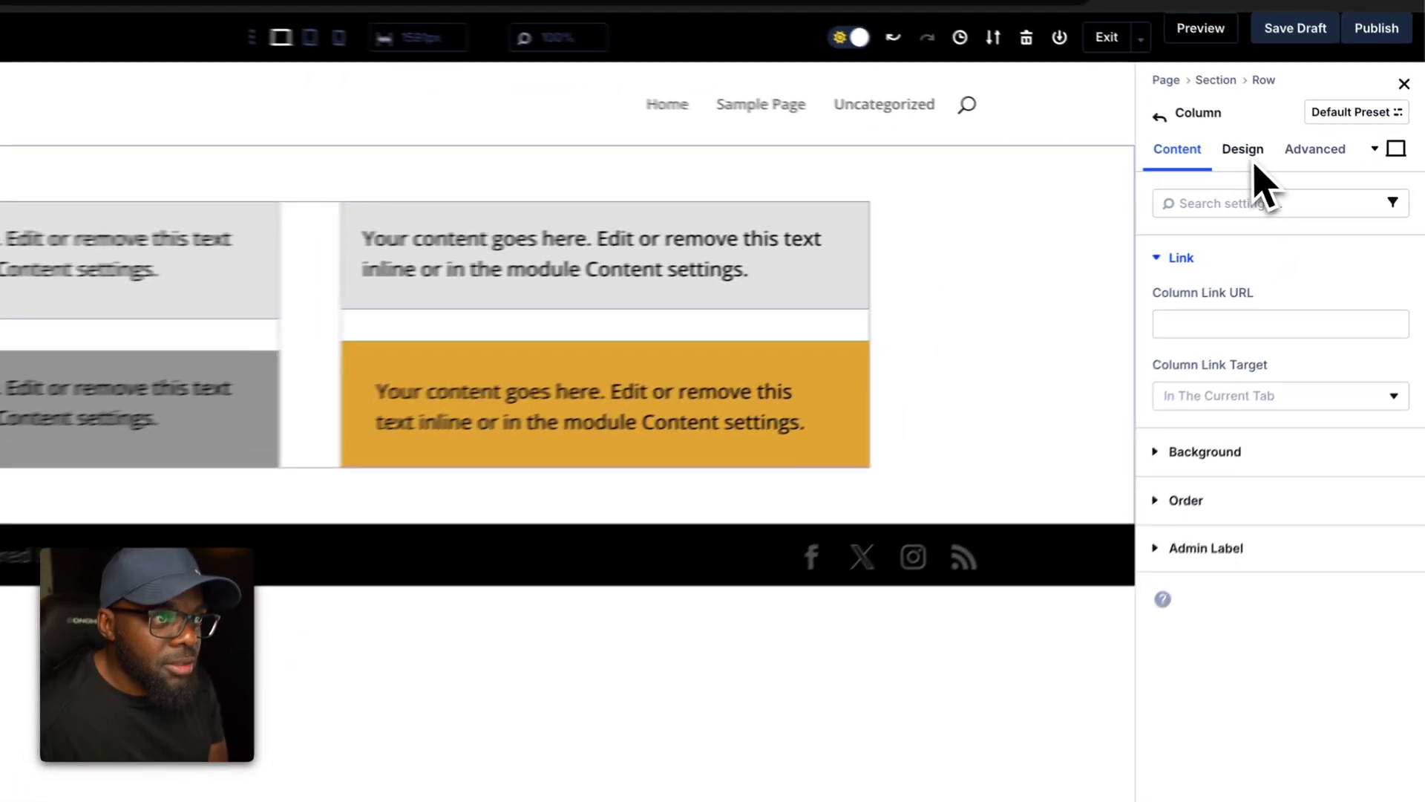
{"action": "left_click", "coordinate": [1294, 163]}
{"action": "left_click", "coordinate": [1295, 245]}
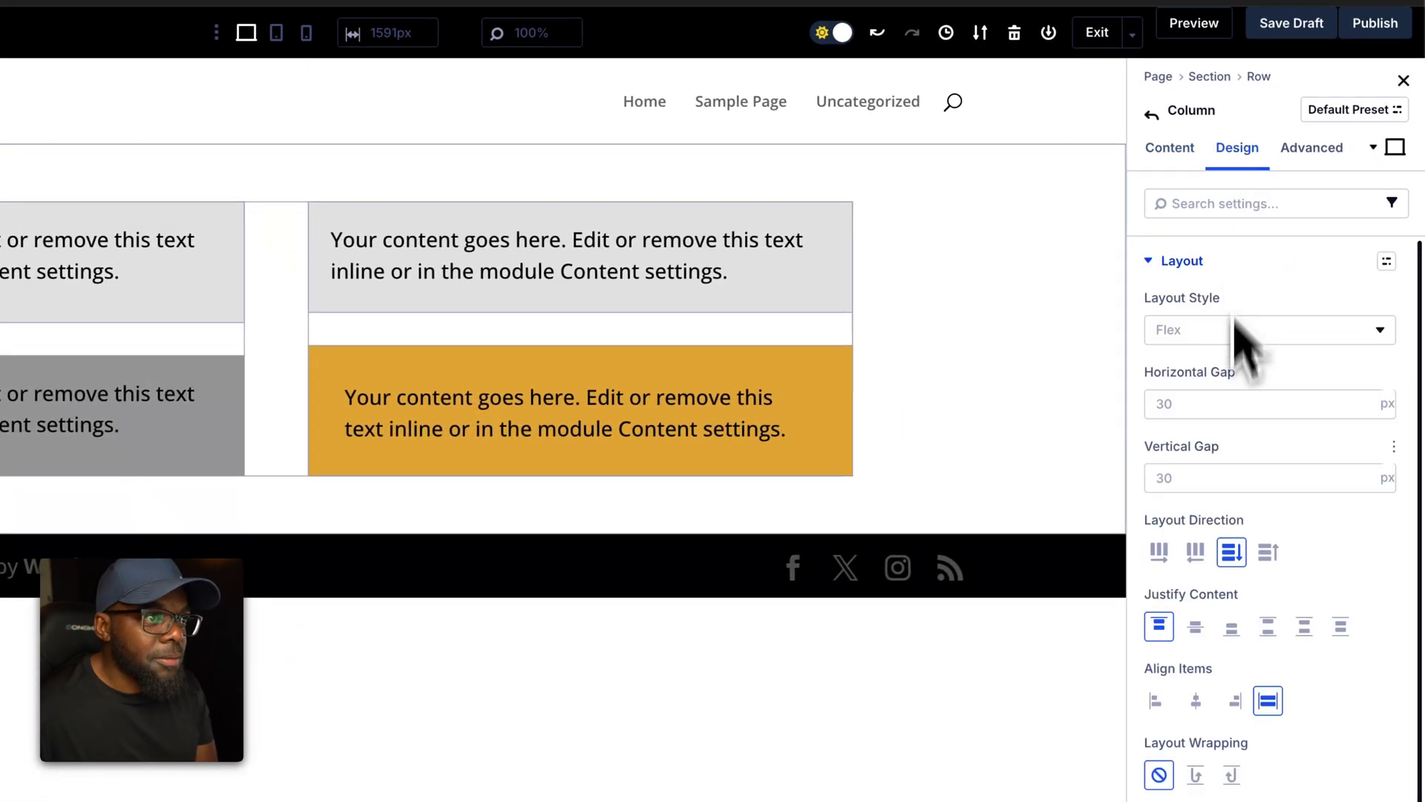
{"action": "scroll", "coordinate": [1255, 545], "scroll_direction": "down", "scroll_amount": 3}
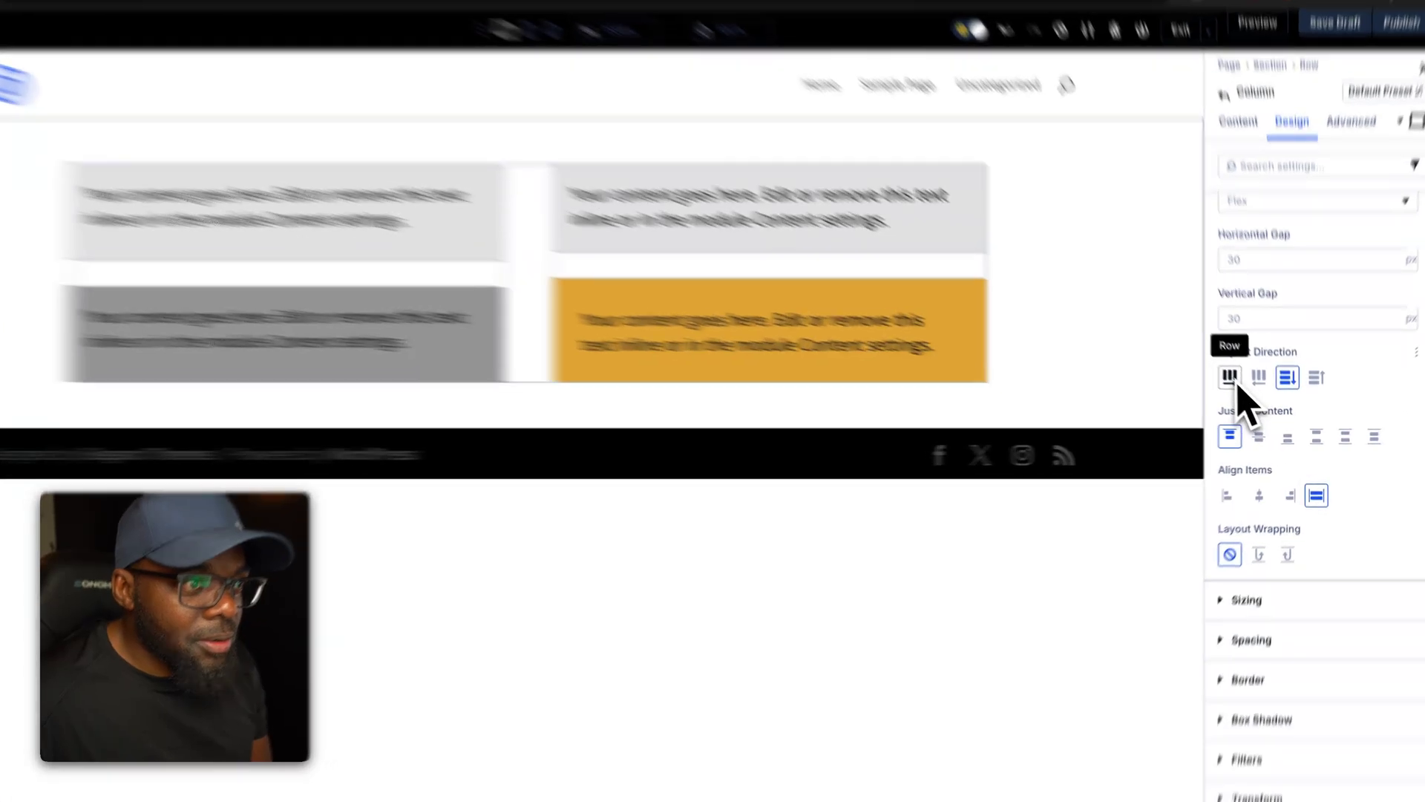
{"action": "left_click", "coordinate": [1239, 386]}
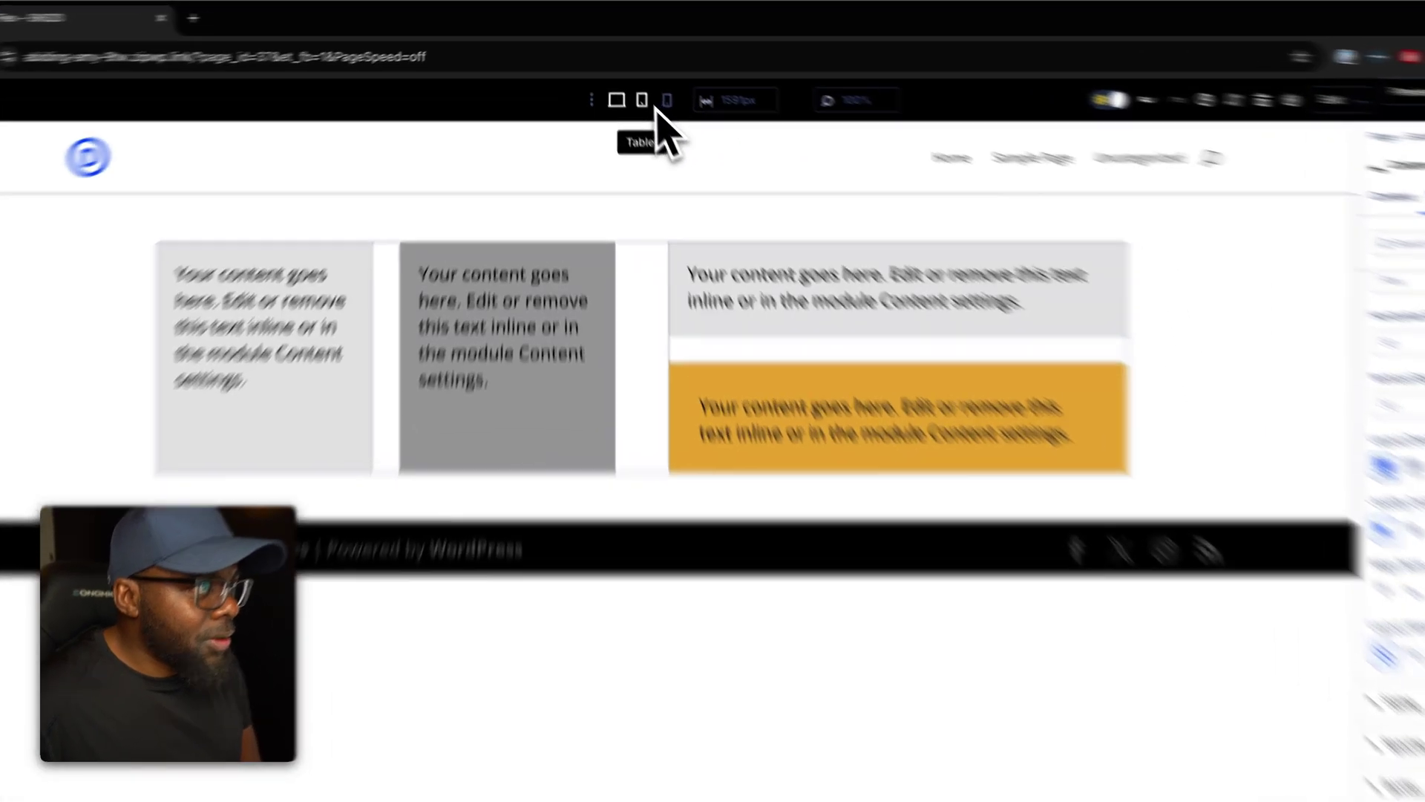
At tablet width, try Column and Column Reverse on the left column, then restore Row
{"action": "left_click", "coordinate": [627, 83]}
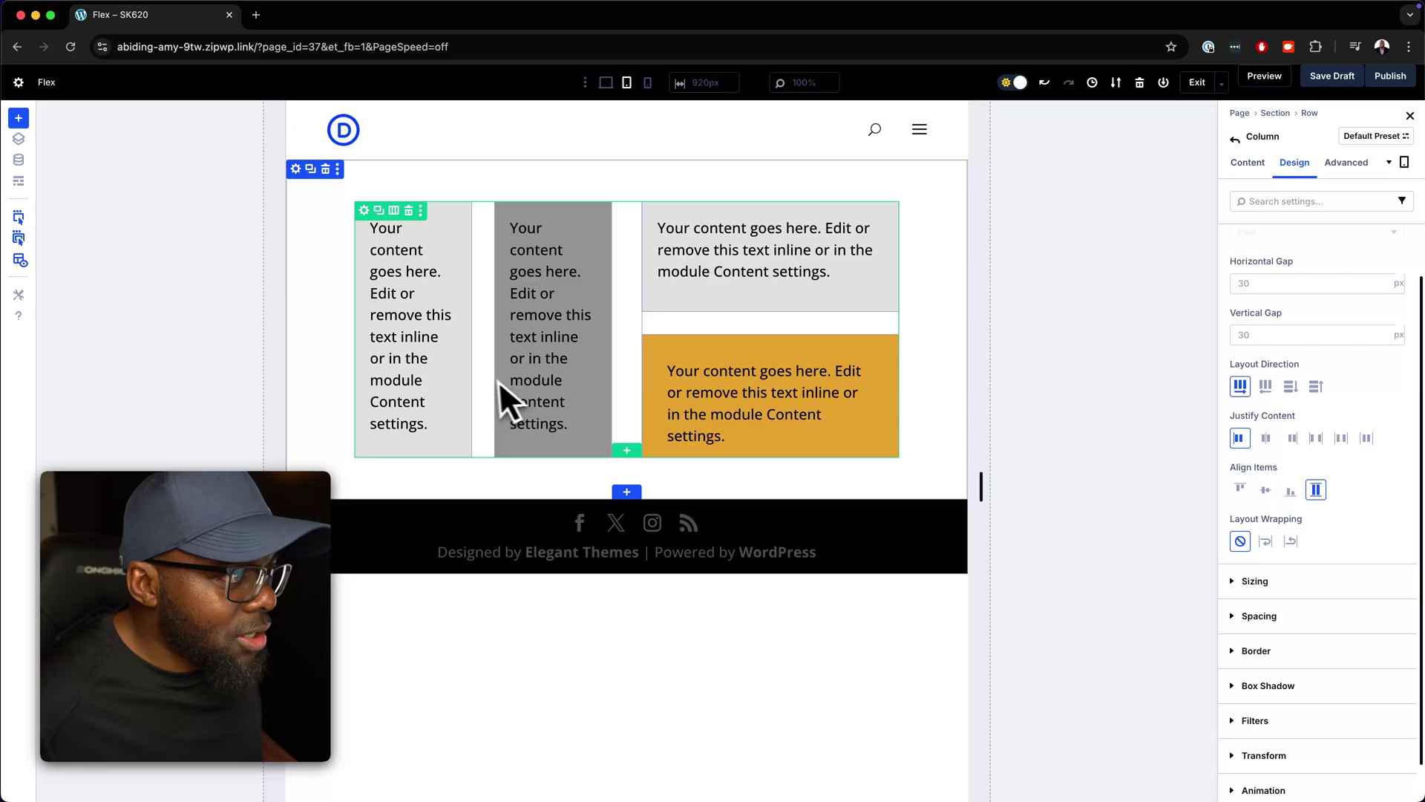
{"action": "left_click", "coordinate": [1292, 389]}
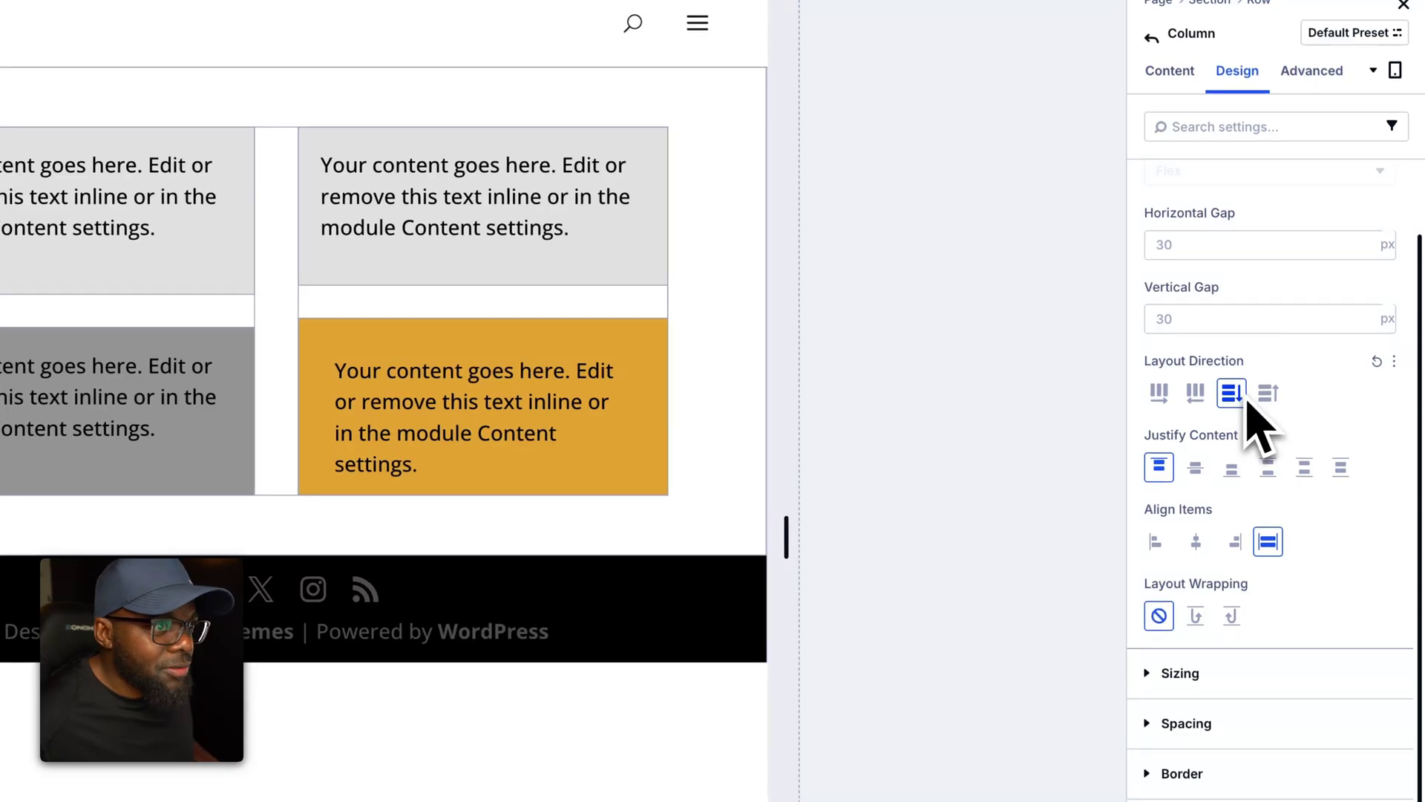
{"action": "left_click", "coordinate": [1267, 397]}
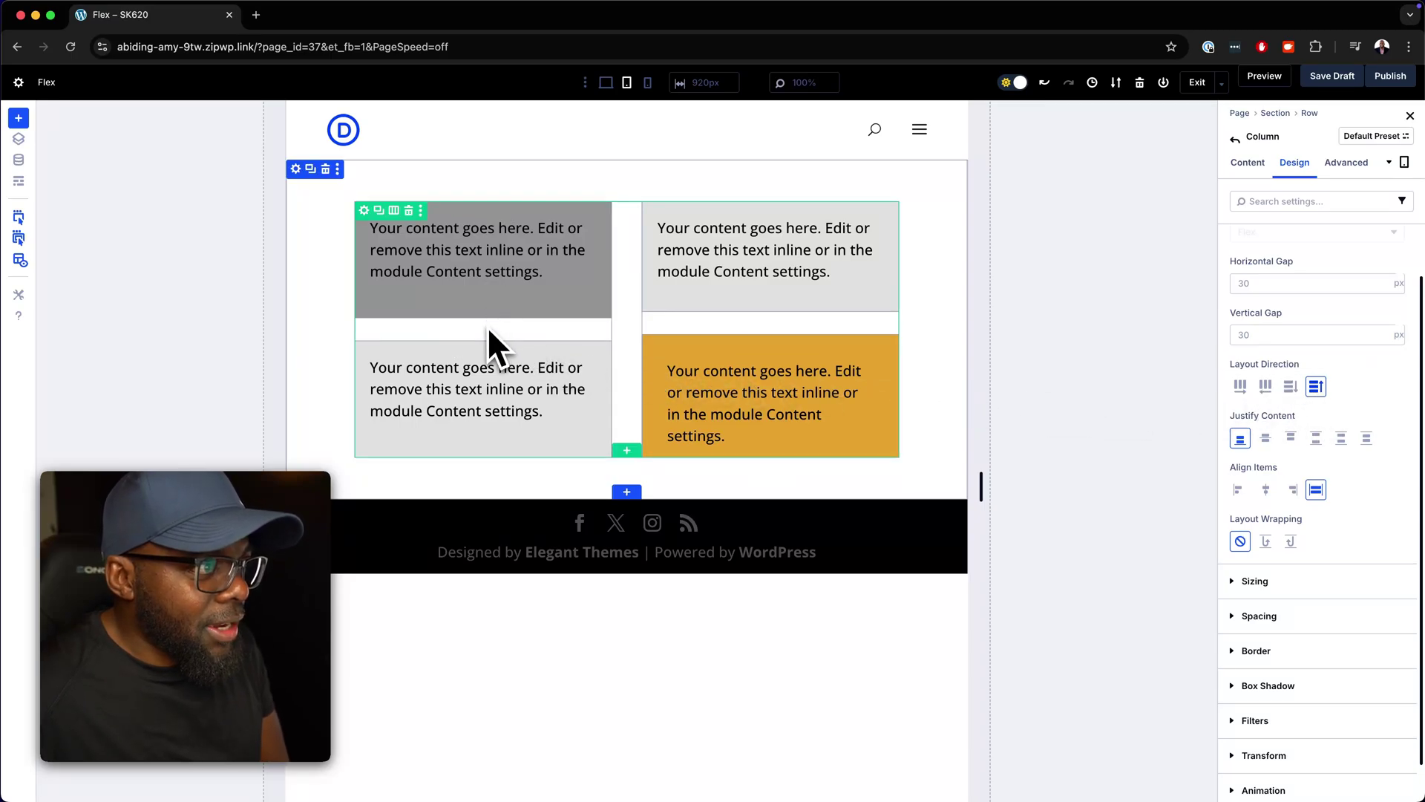
{"action": "left_click", "coordinate": [1240, 385]}
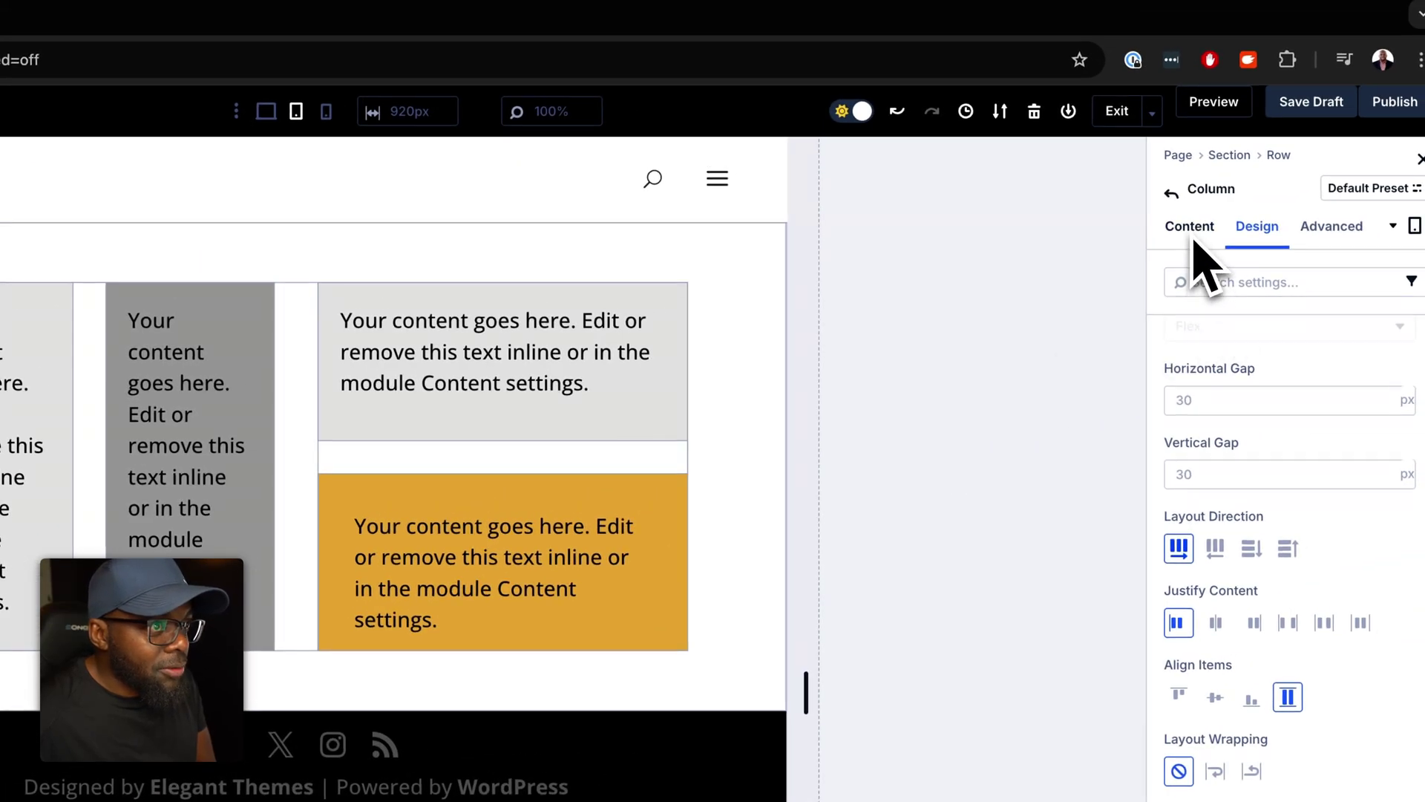
Back in desktop view, insert a one-column nested row in the left column, then delete it
{"action": "left_click", "coordinate": [1191, 227]}
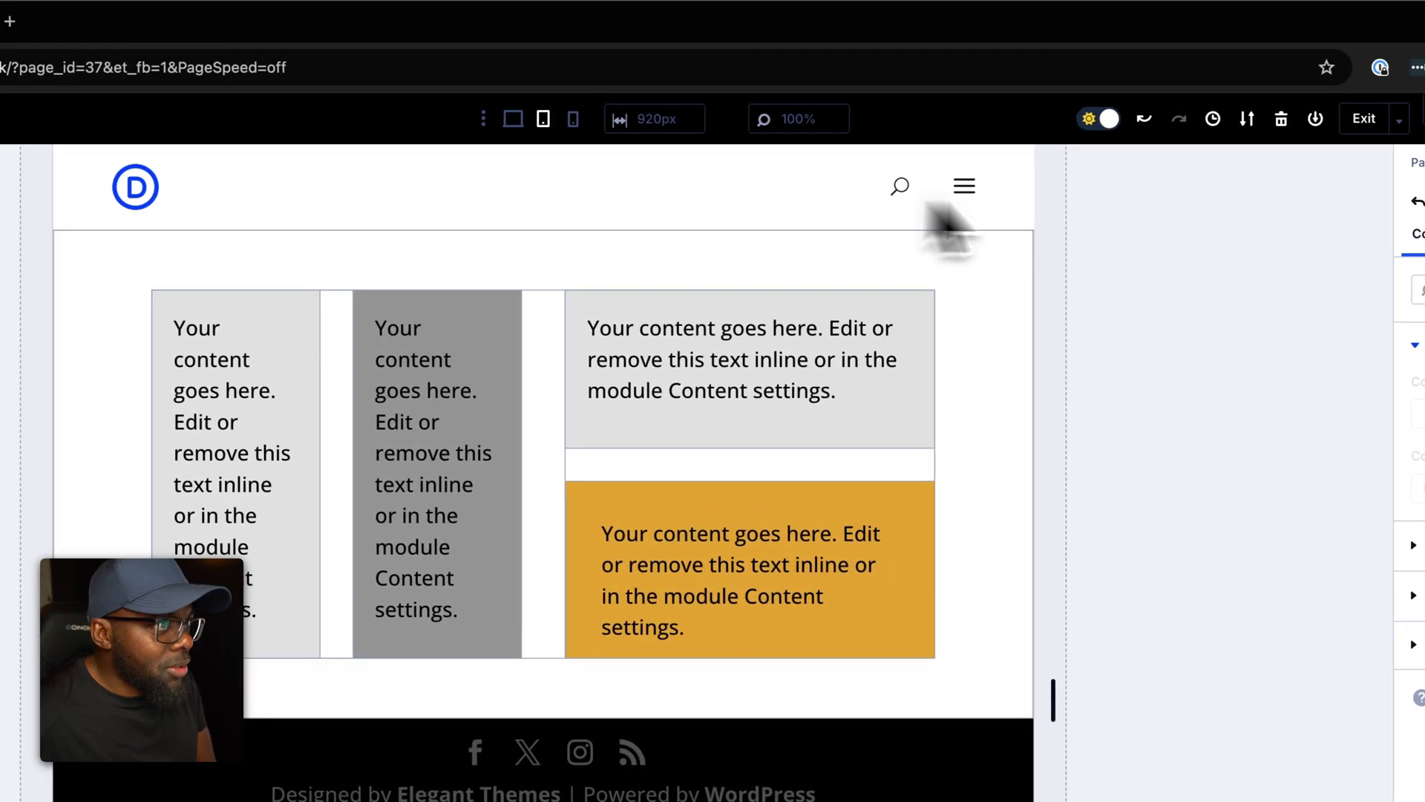
{"action": "left_click", "coordinate": [515, 125]}
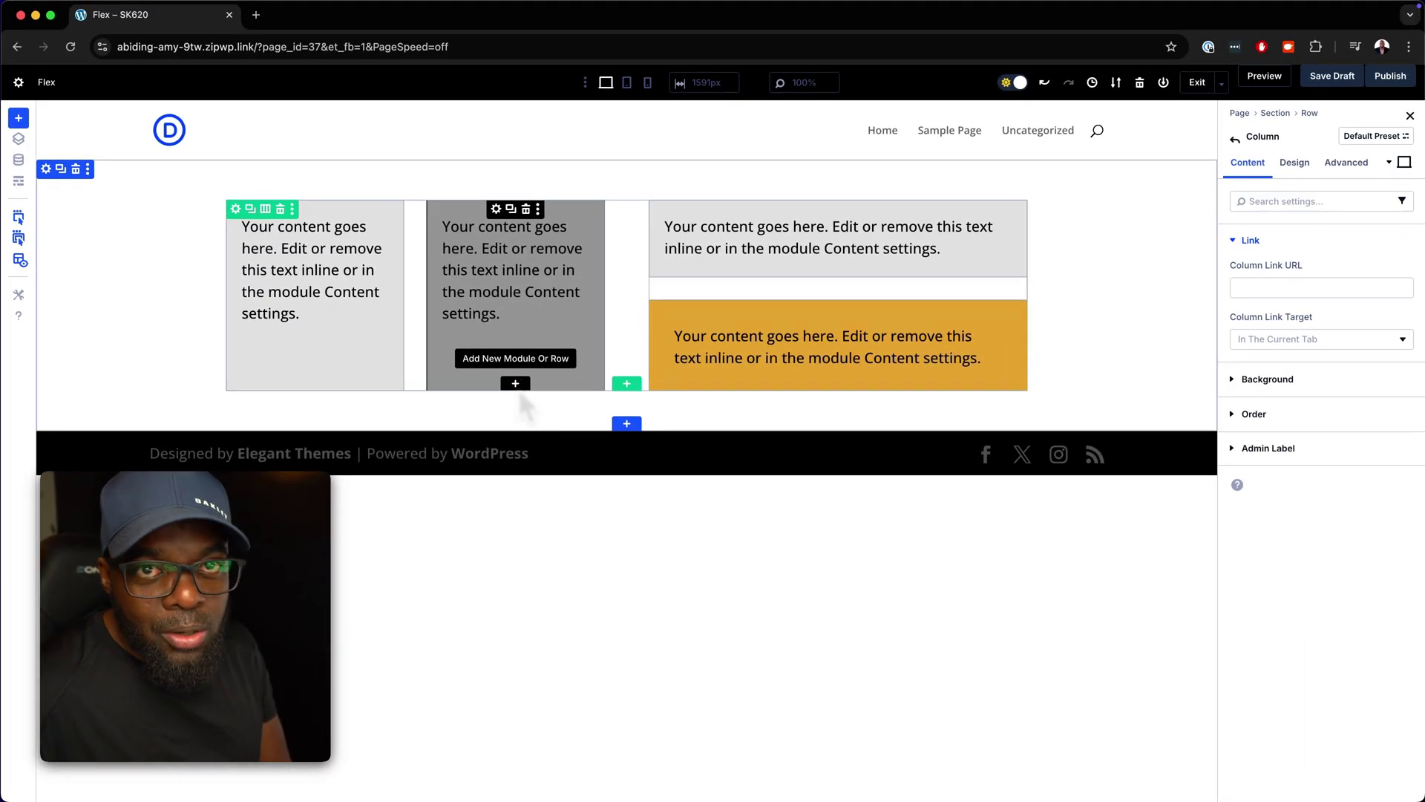
{"action": "left_click", "coordinate": [518, 387]}
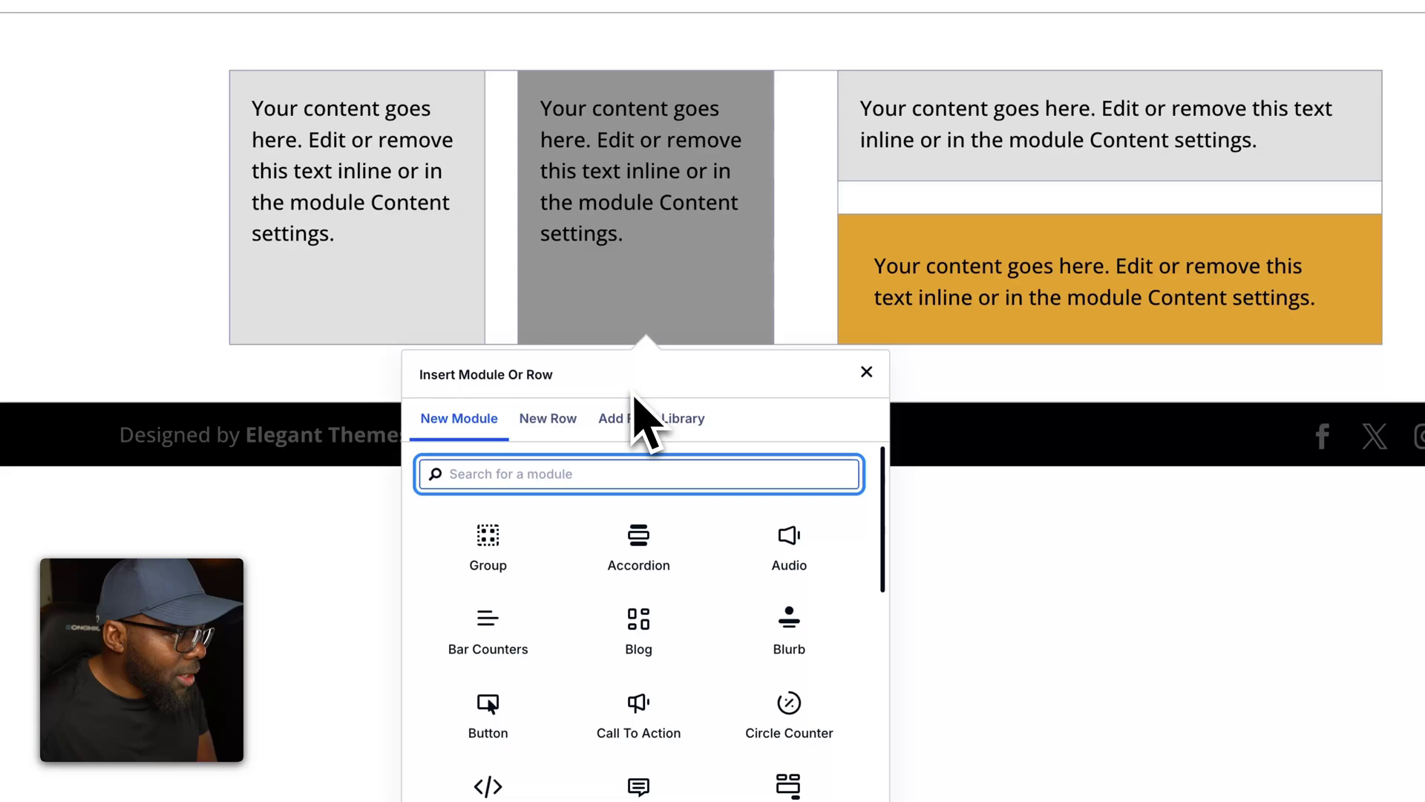
{"action": "left_click", "coordinate": [558, 430]}
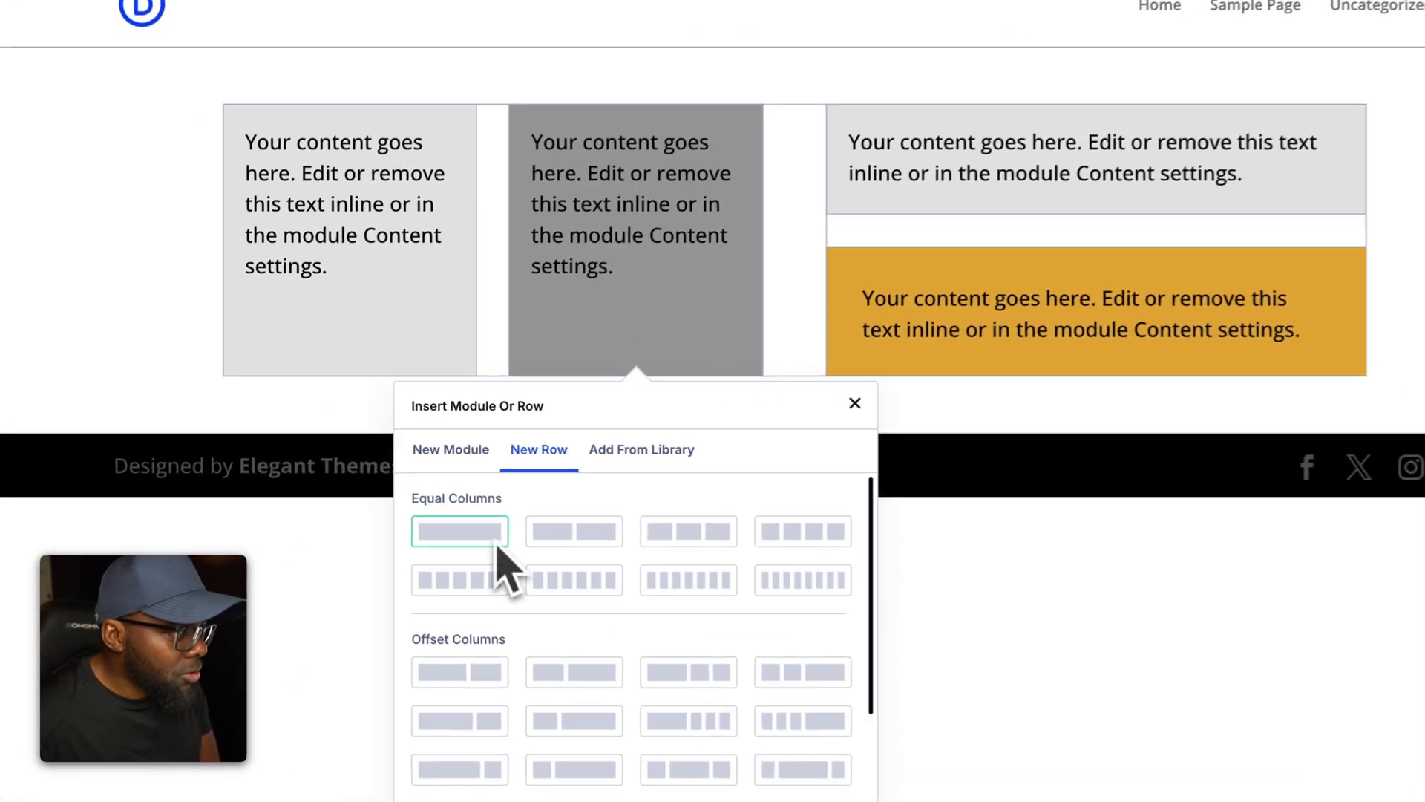
{"action": "left_click", "coordinate": [392, 499]}
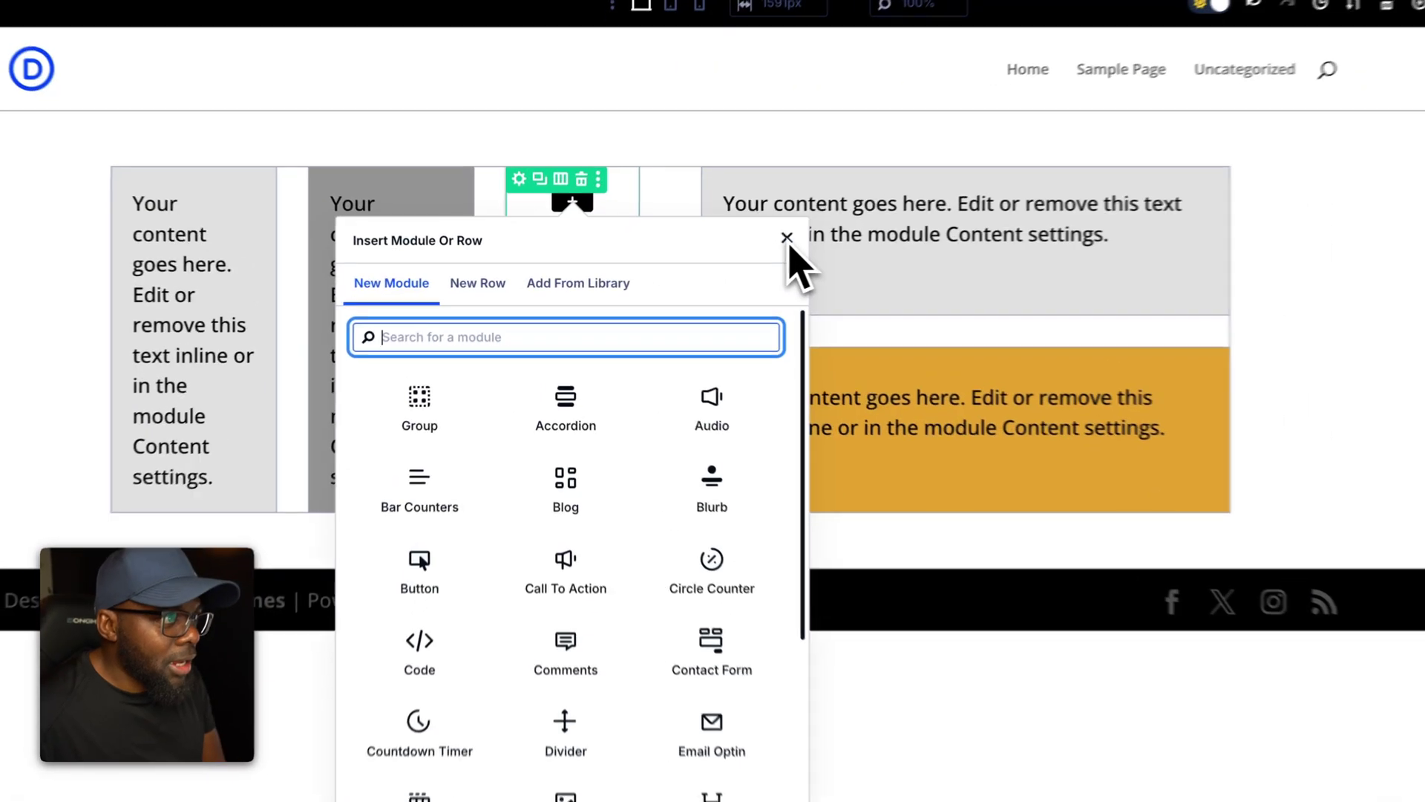
{"action": "left_click", "coordinate": [710, 251]}
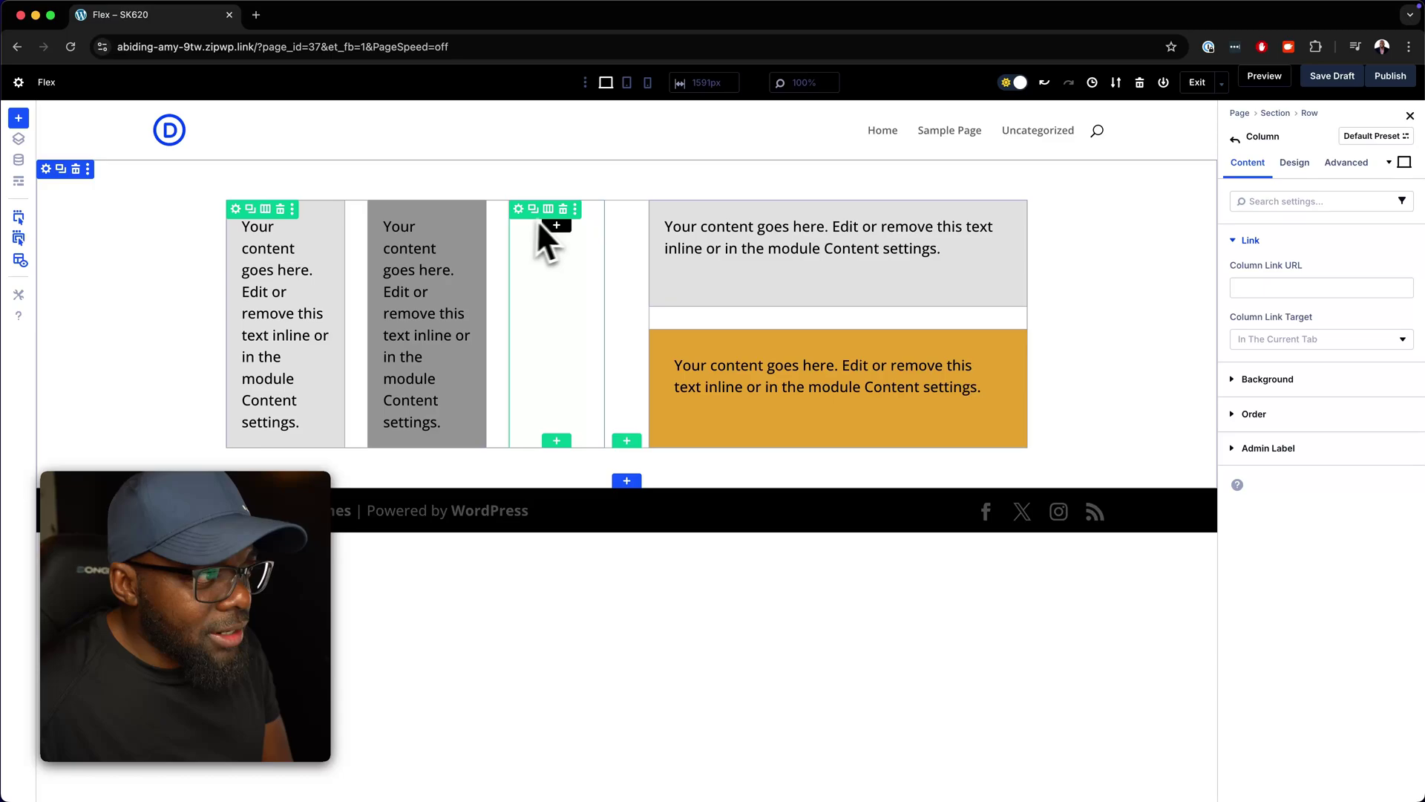
{"action": "left_click", "coordinate": [564, 208]}
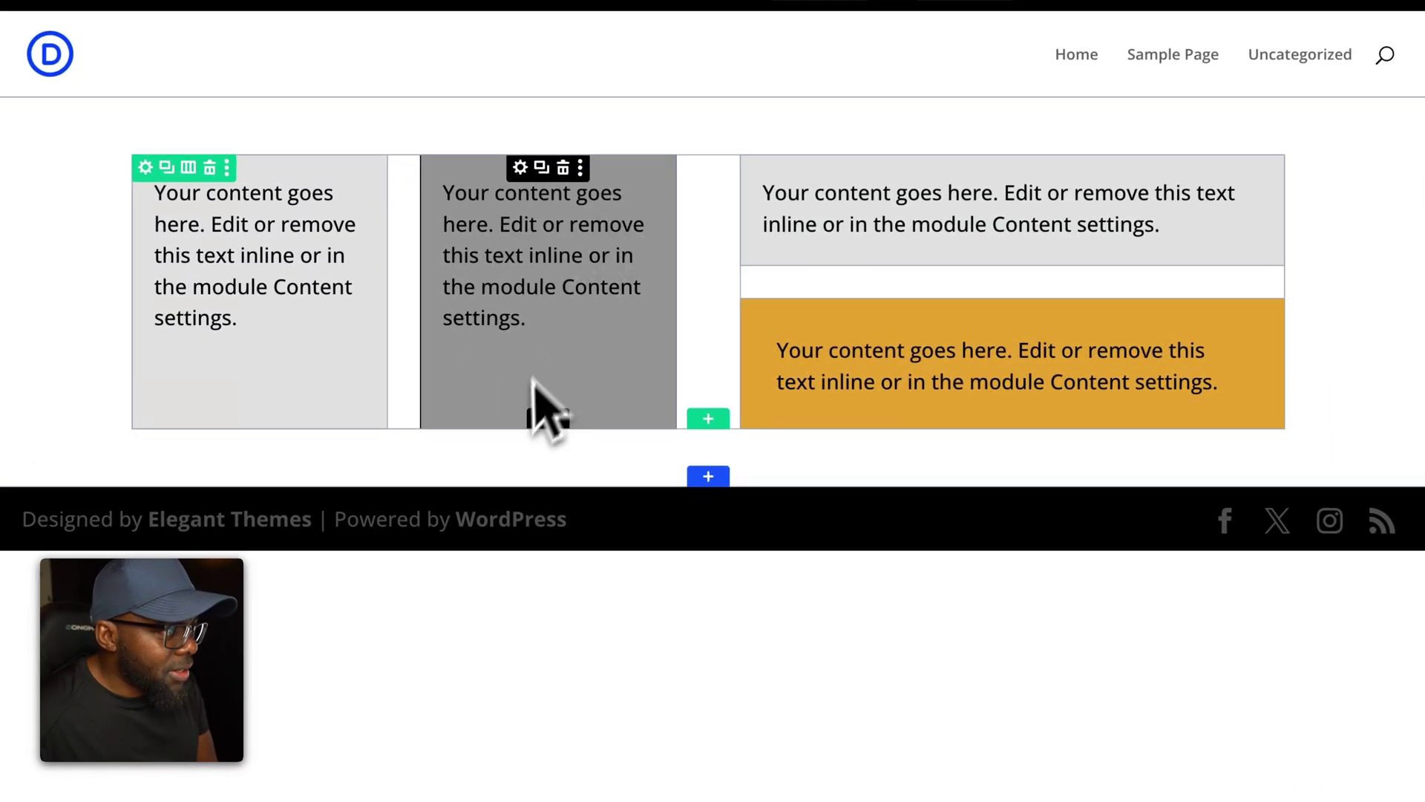
Insert a one-column nested row into the left column again, without adding modules
{"action": "left_click", "coordinate": [548, 418]}
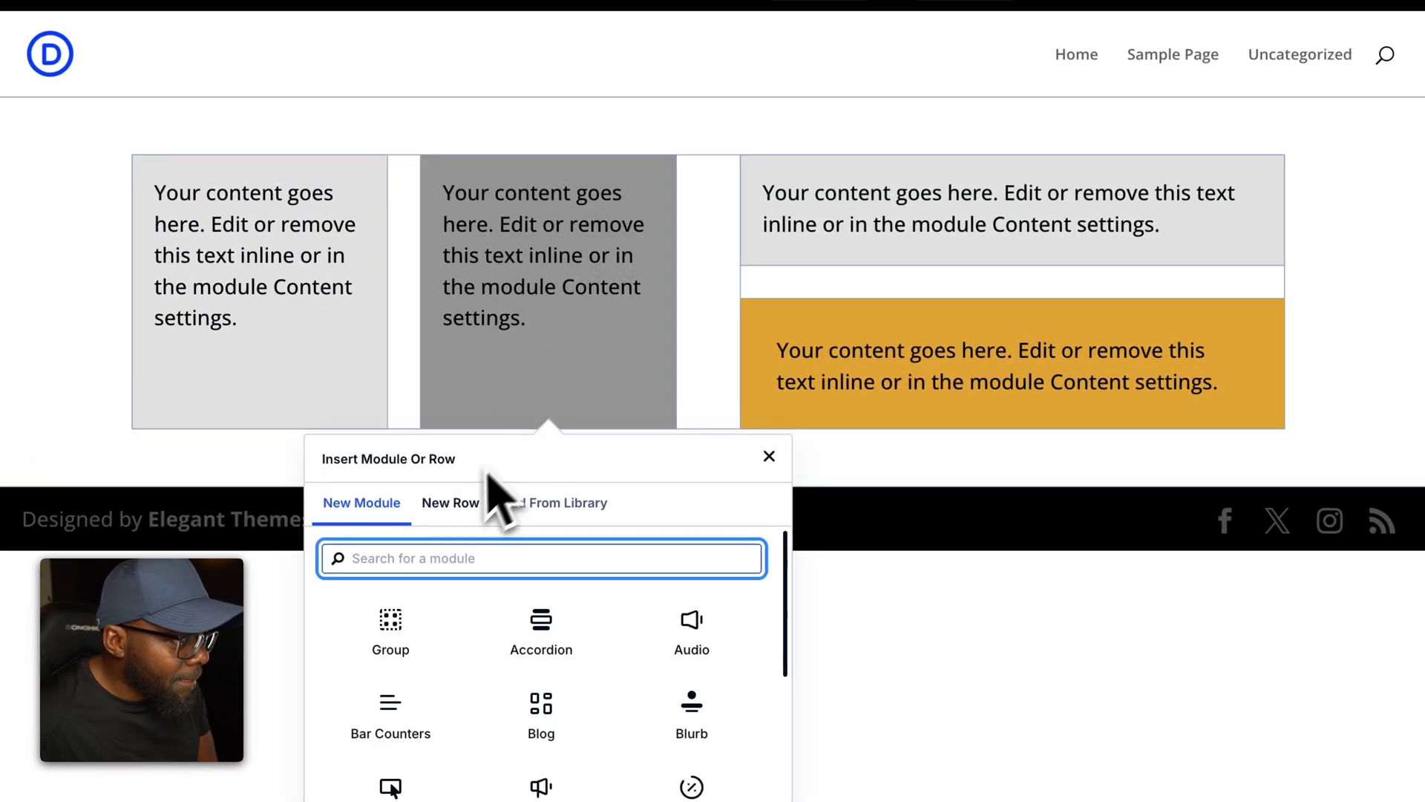
{"action": "left_click", "coordinate": [458, 505]}
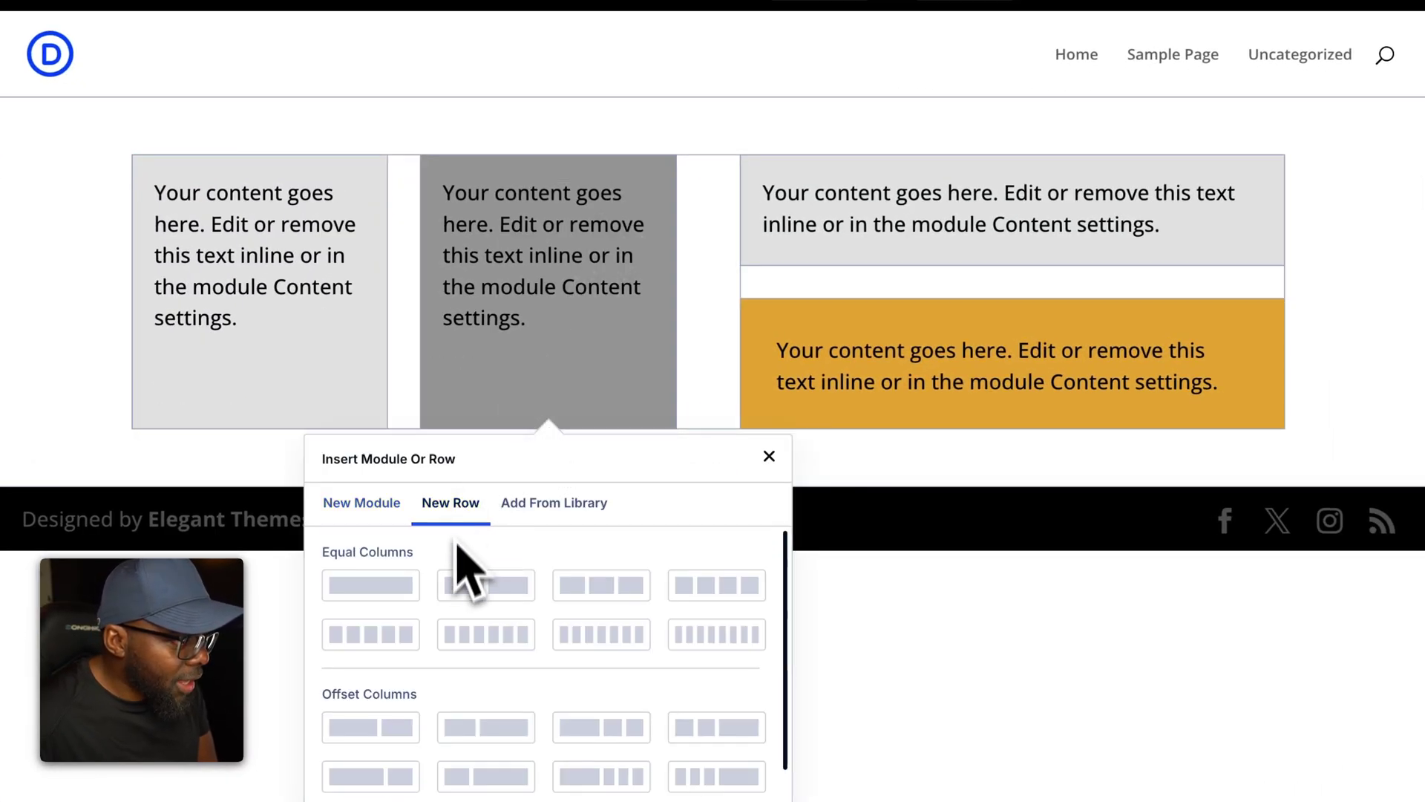
{"action": "left_click", "coordinate": [412, 590]}
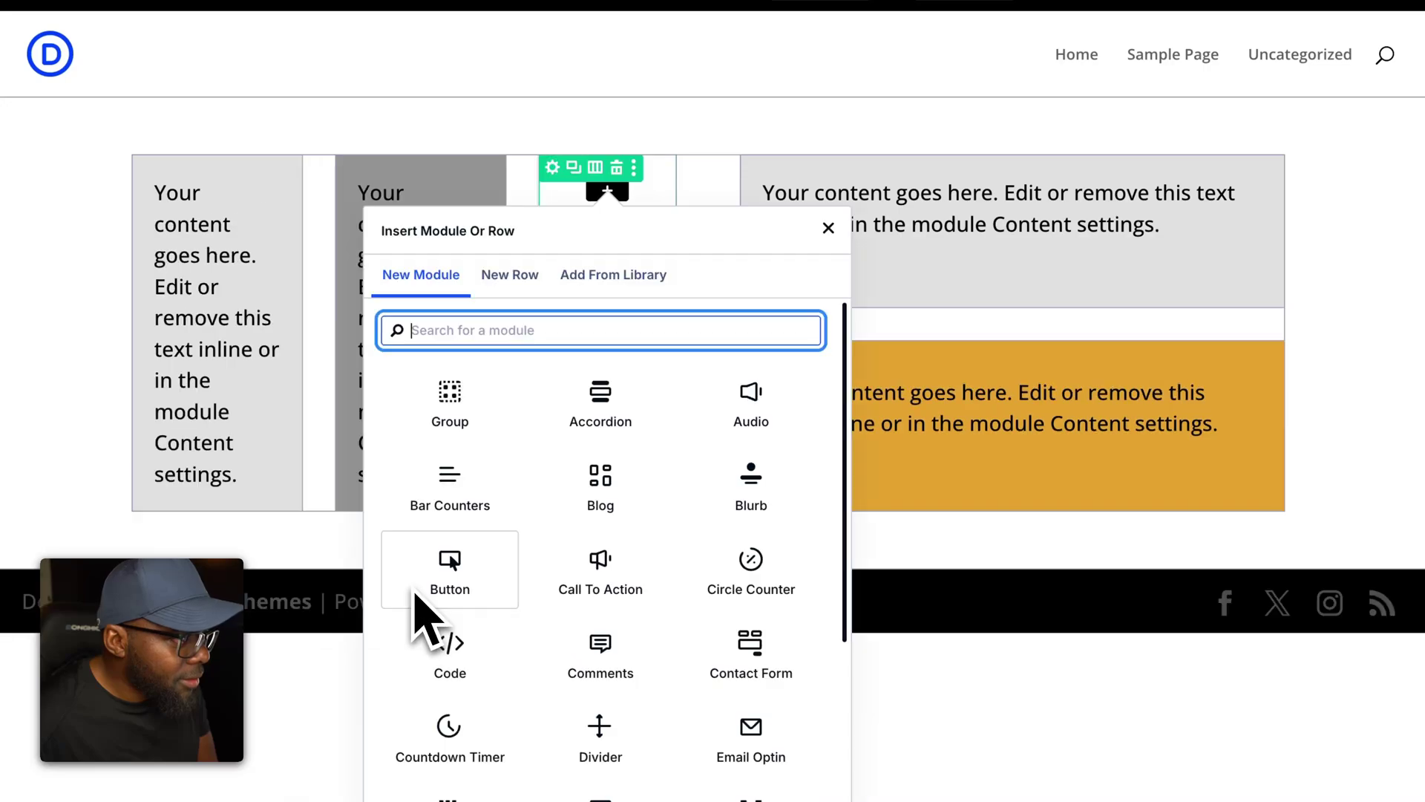
{"action": "left_click", "coordinate": [829, 229]}
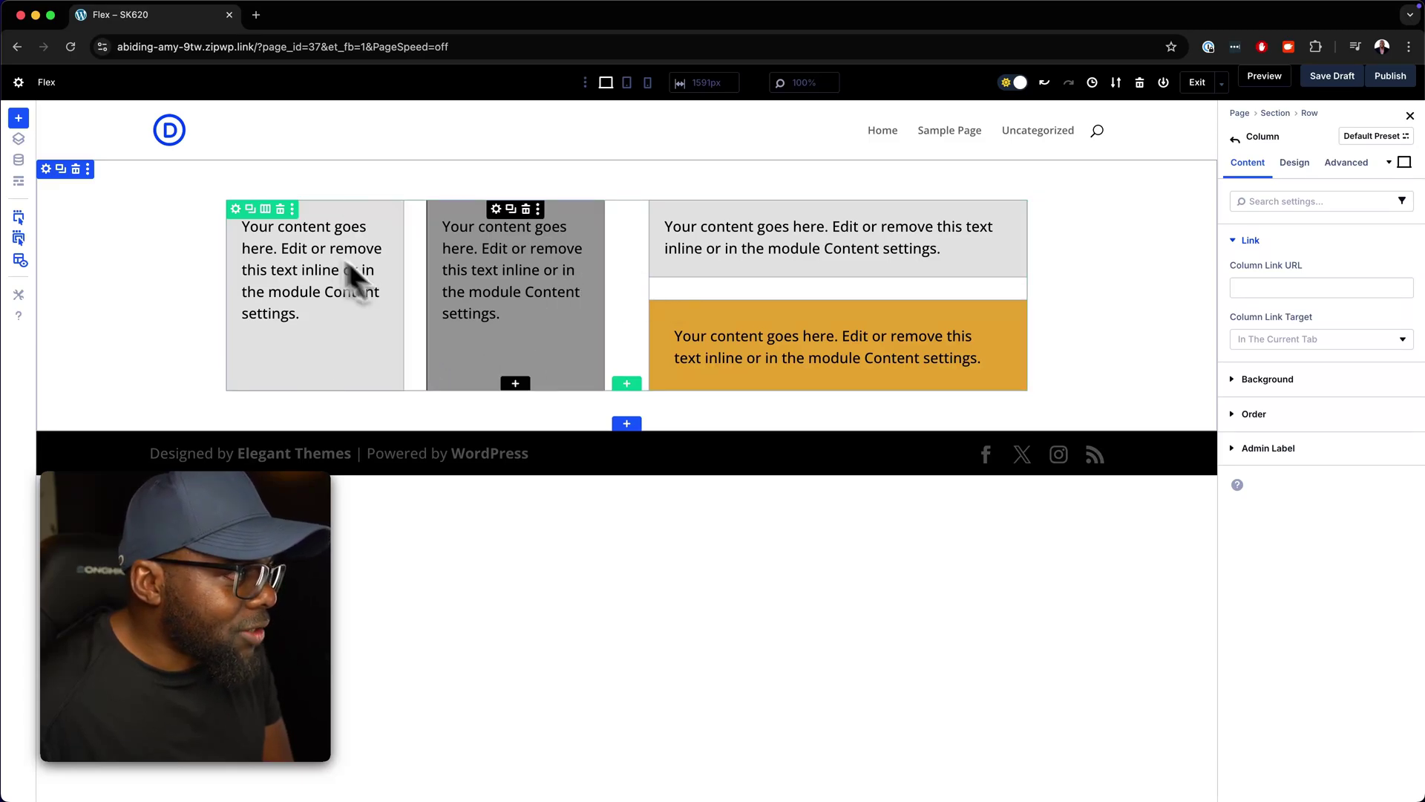
Delete the existing row and bring up the new-row layouts, scrolled to Multi-Row Grids
{"action": "left_click", "coordinate": [281, 209]}
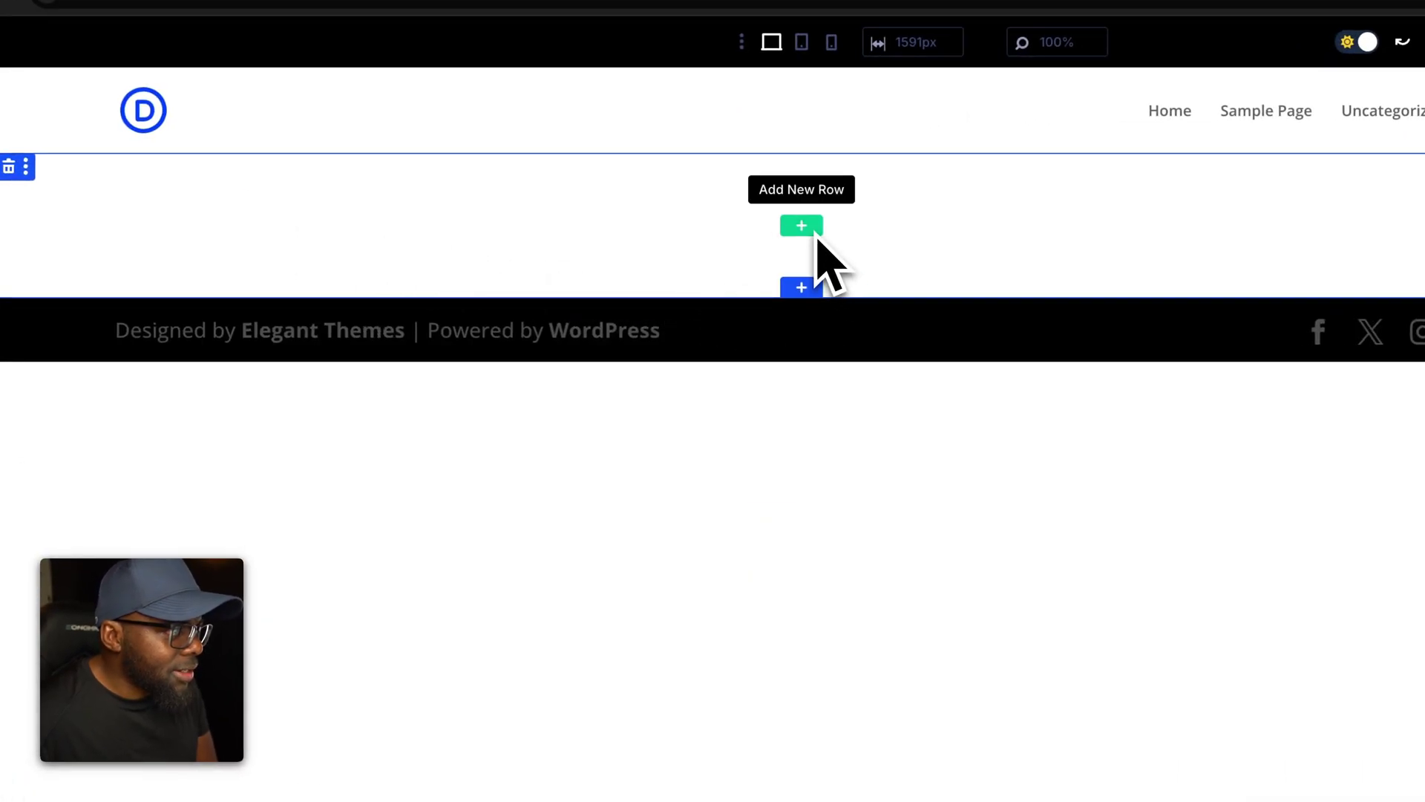
{"action": "left_click", "coordinate": [815, 231]}
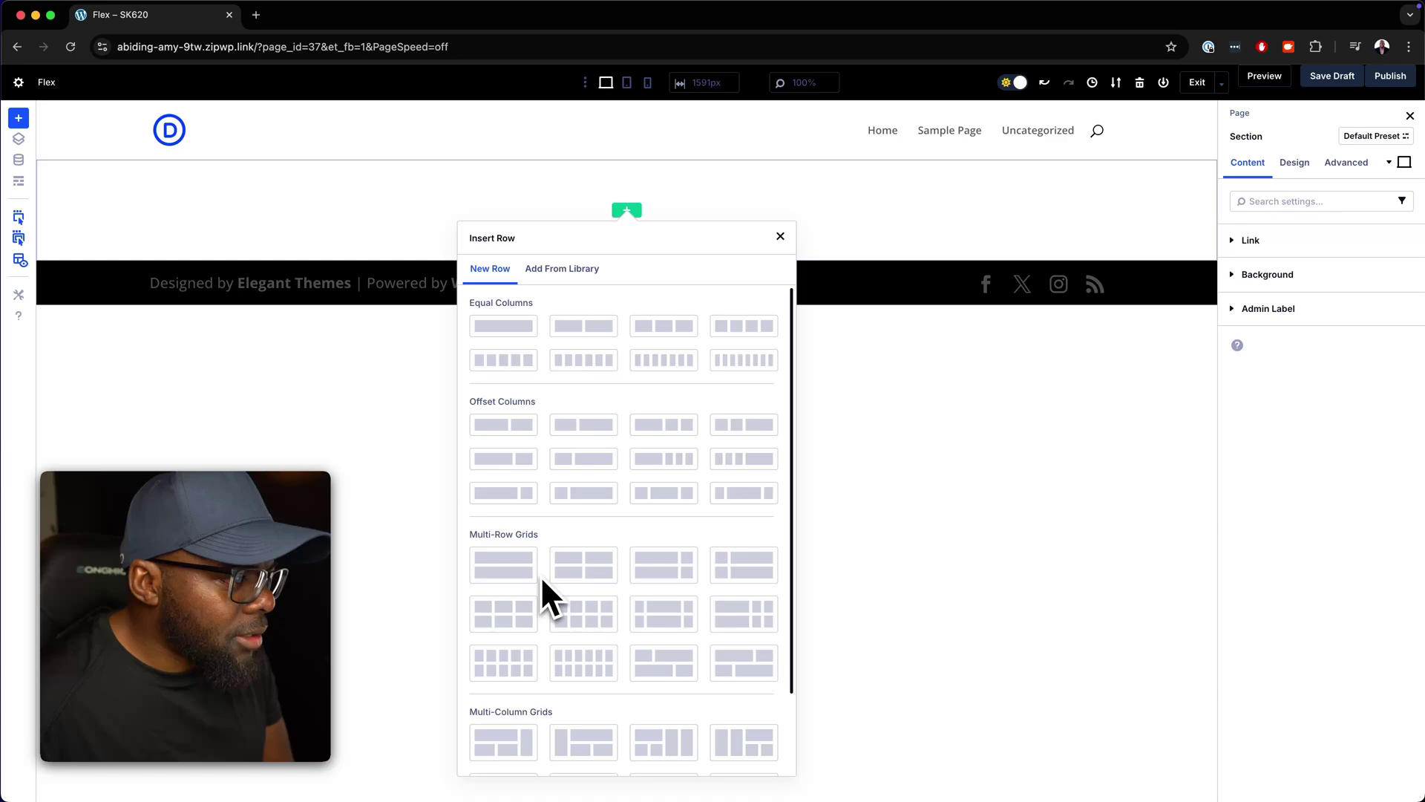
{"action": "scroll", "coordinate": [544, 581], "scroll_direction": "down", "scroll_amount": 2}
{"action": "scroll", "coordinate": [541, 574], "scroll_direction": "down", "scroll_amount": 1}
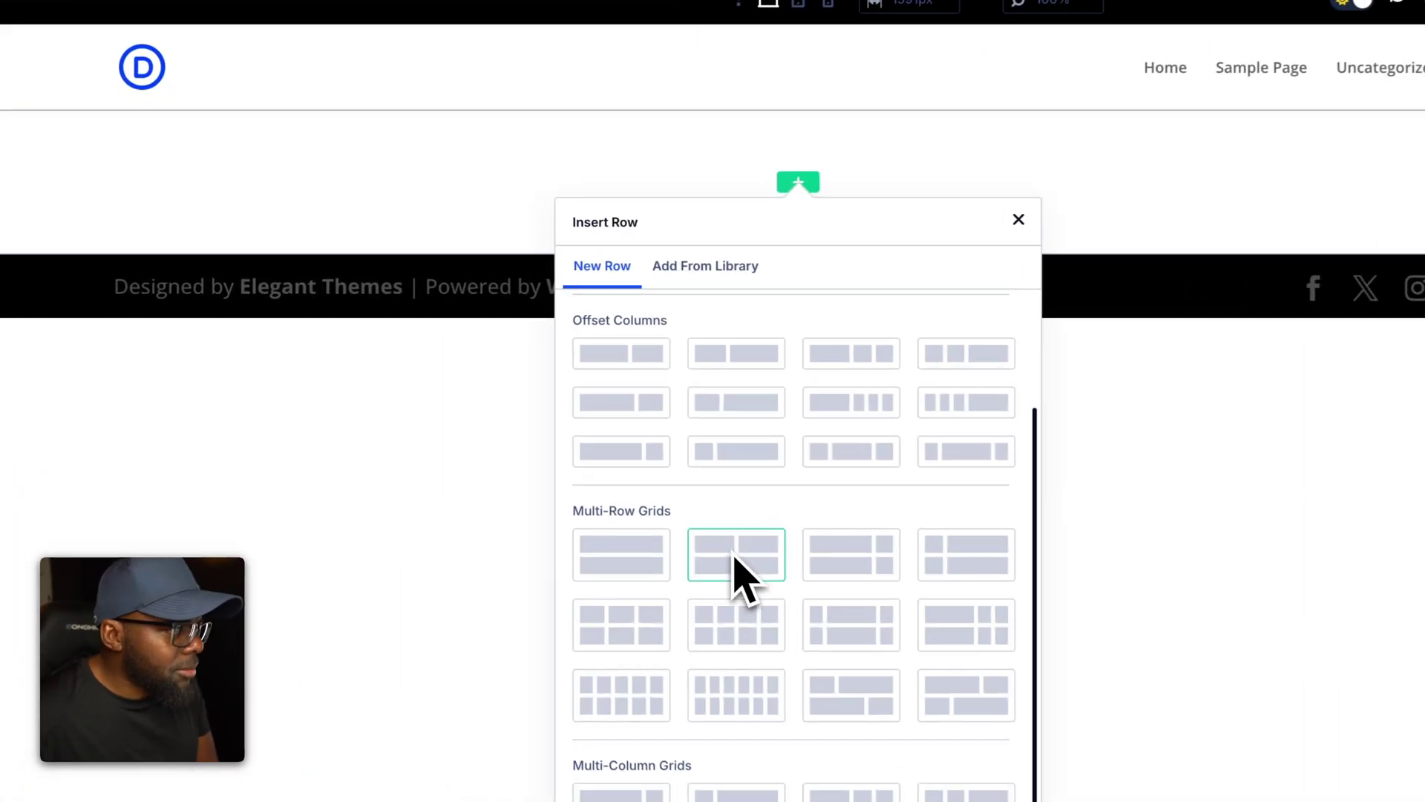
Insert a two-by-two multi-row grid row and open its settings
{"action": "left_click", "coordinate": [569, 476]}
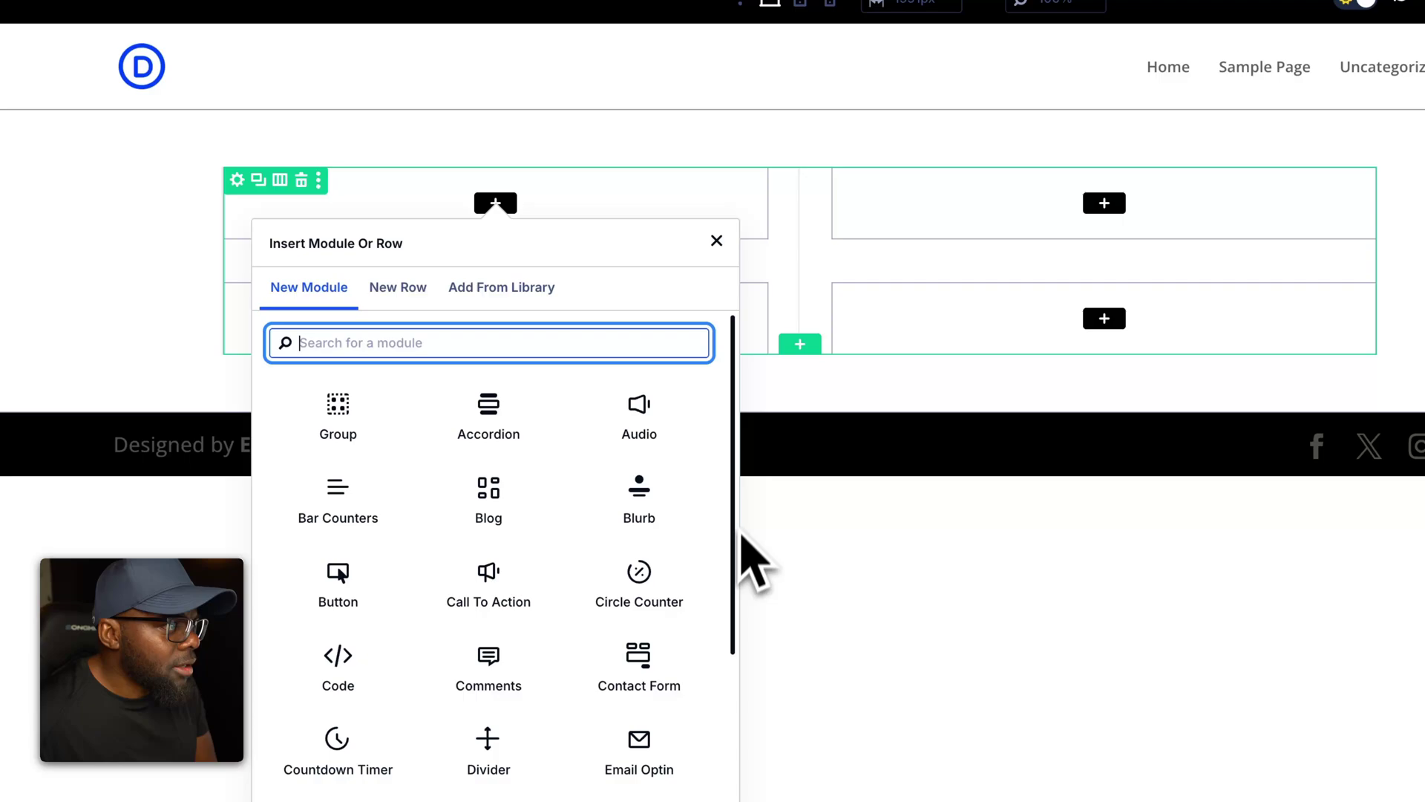
{"action": "left_click", "coordinate": [717, 242]}
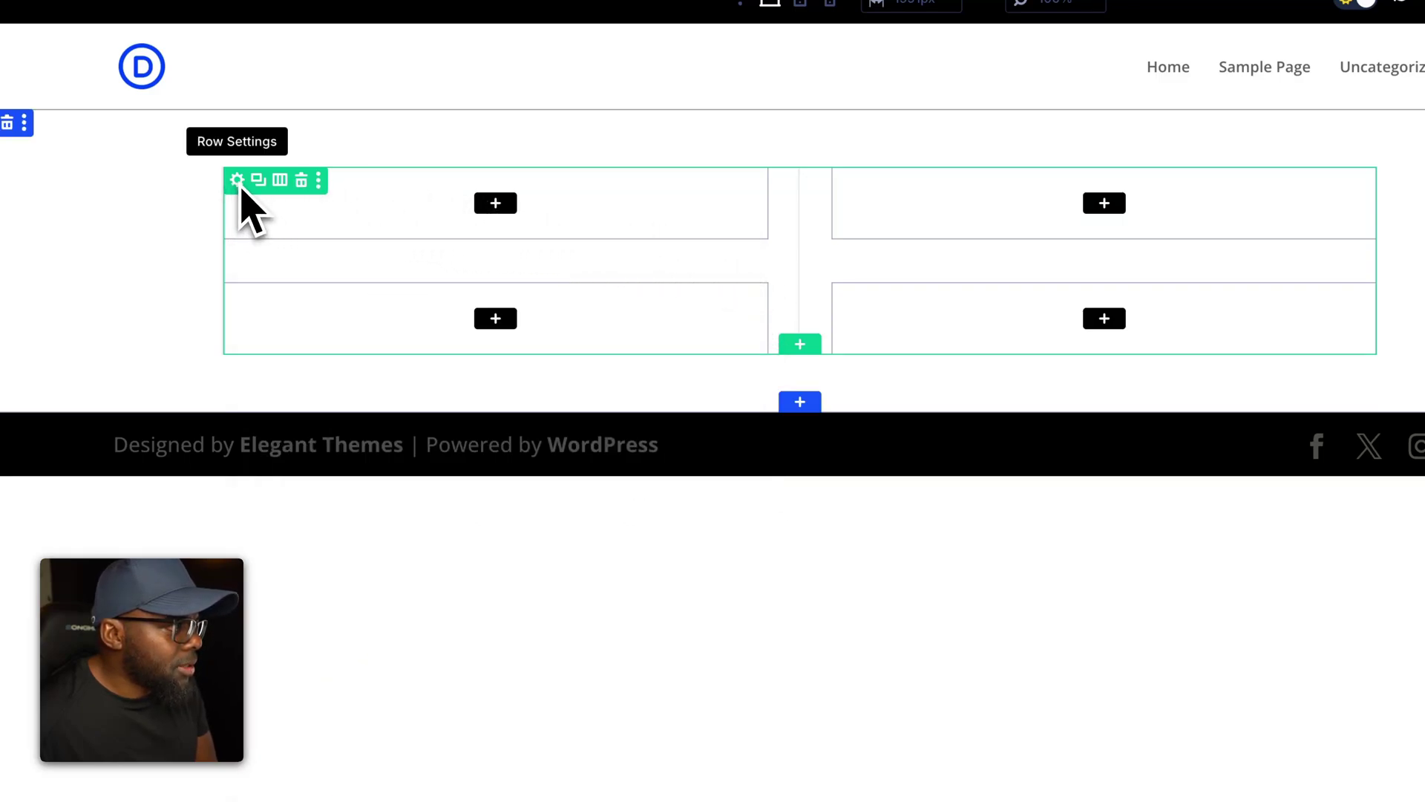
{"action": "left_click", "coordinate": [237, 181]}
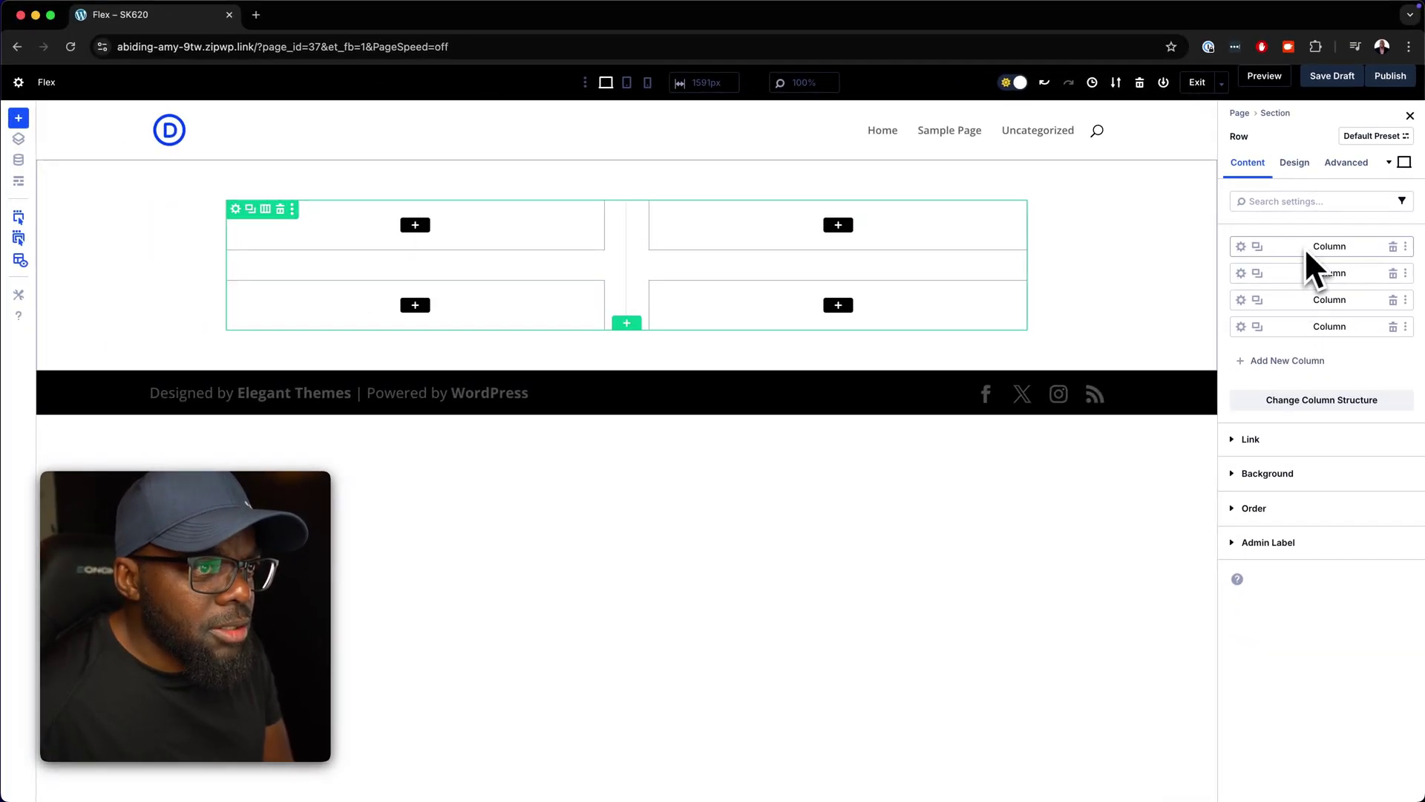
Add Text modules to the top-left and lower-left columns
{"action": "left_click", "coordinate": [419, 228]}
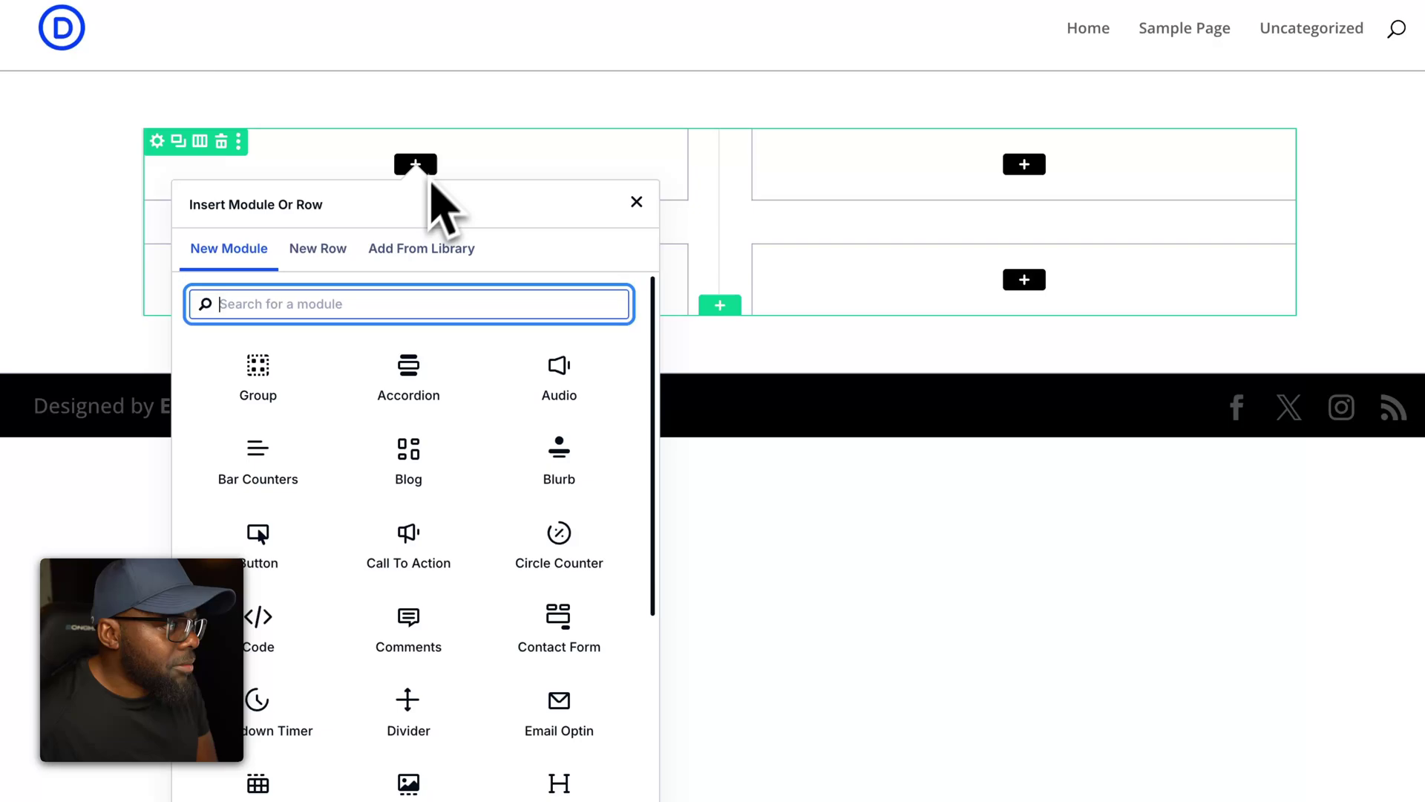
{"action": "type", "text": "t"}
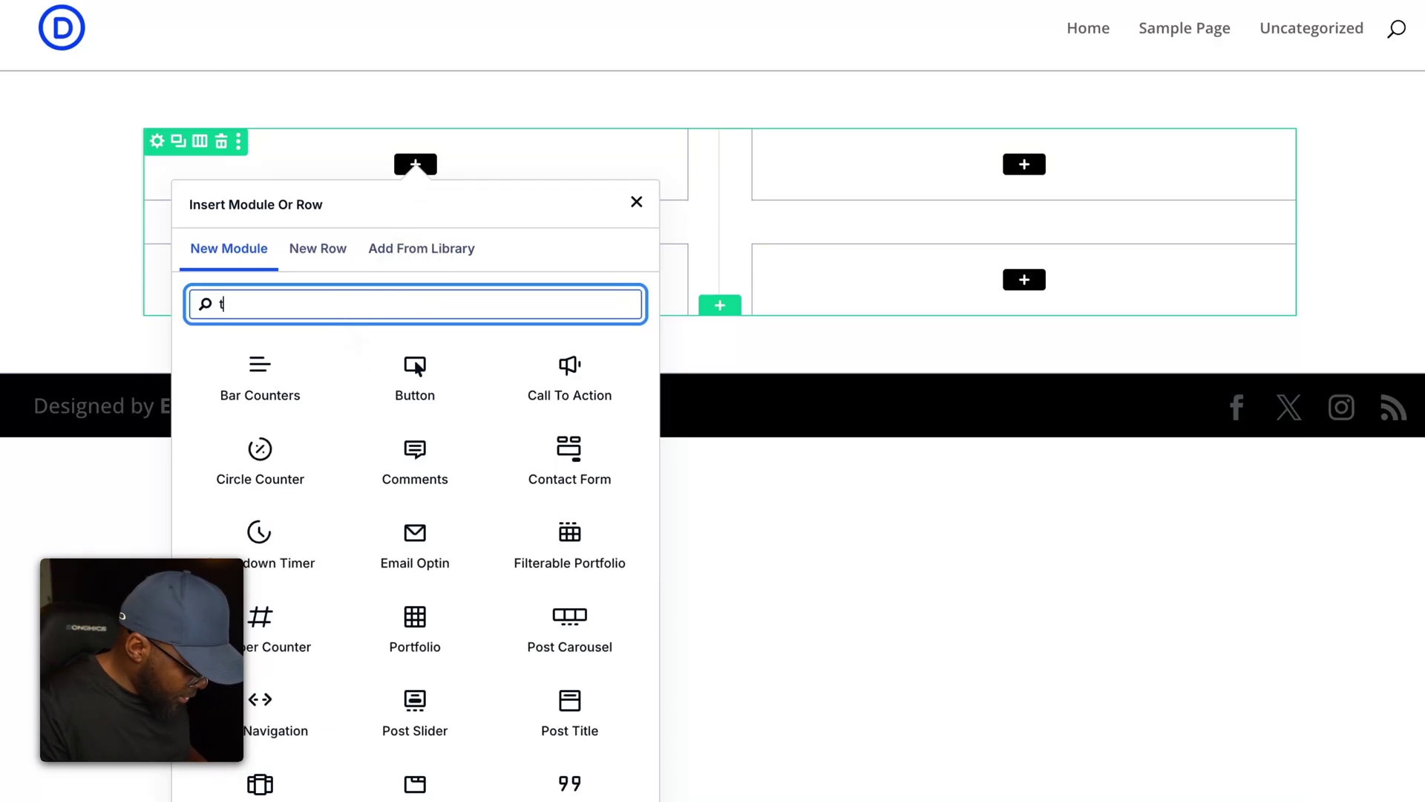
{"action": "type", "text": "ext"}
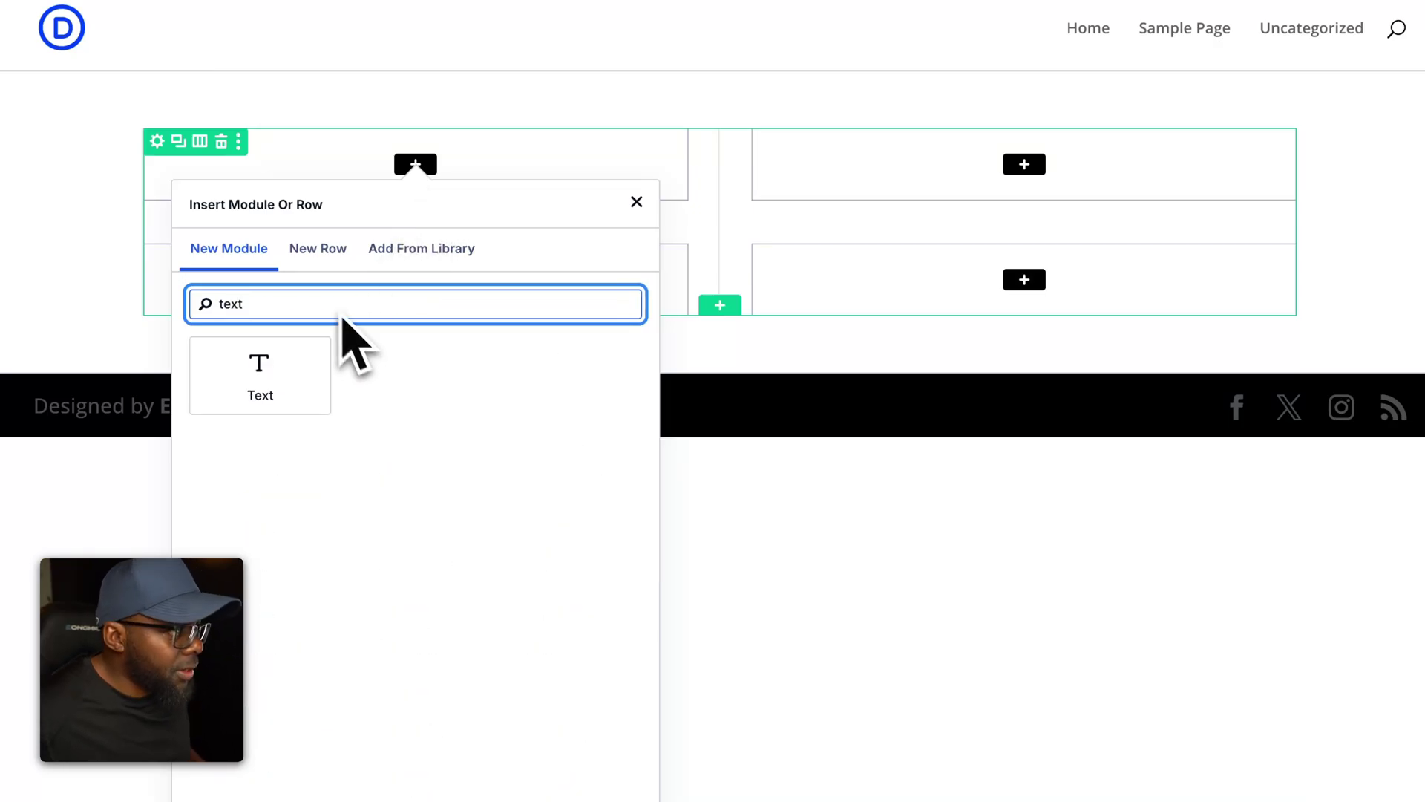
{"action": "left_click", "coordinate": [277, 377]}
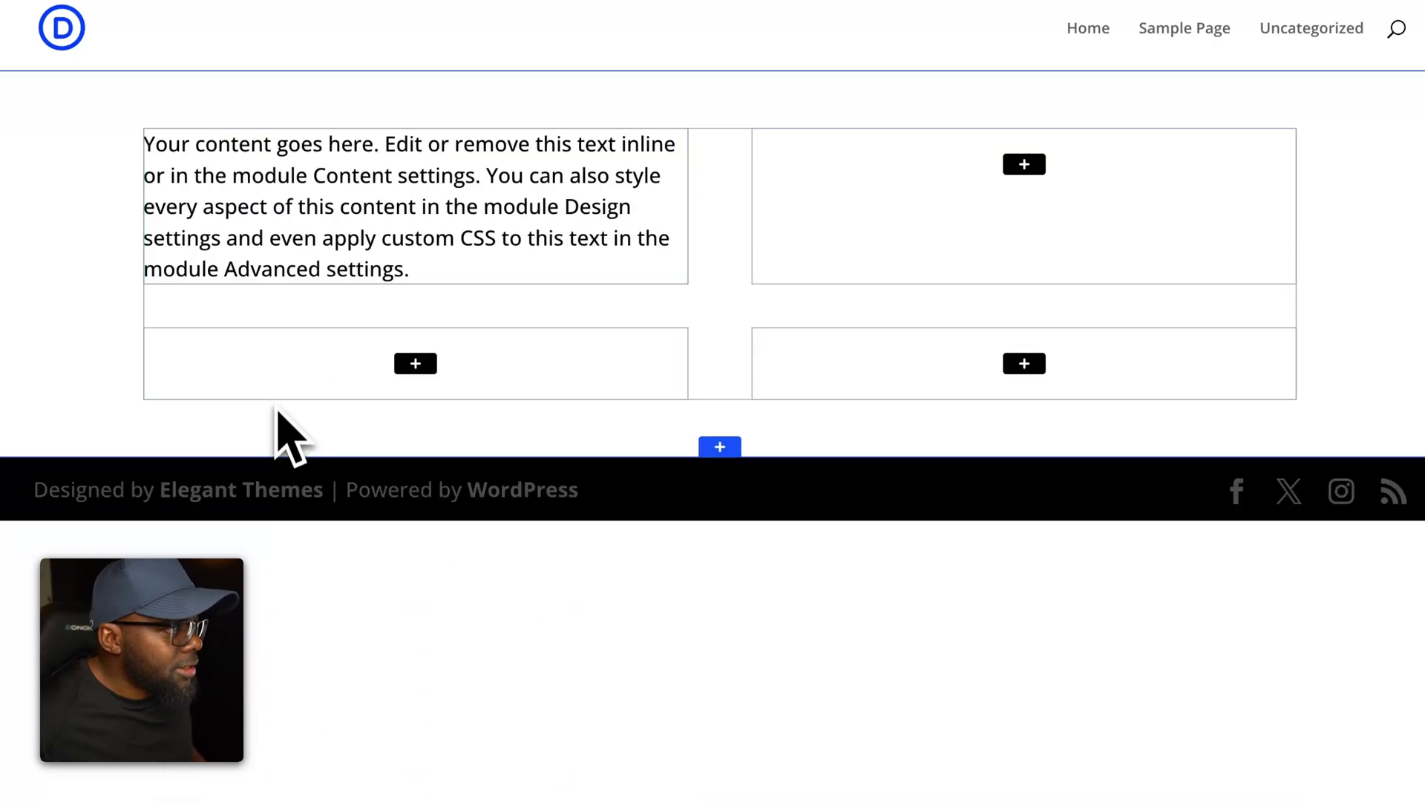
{"action": "left_click", "coordinate": [416, 365]}
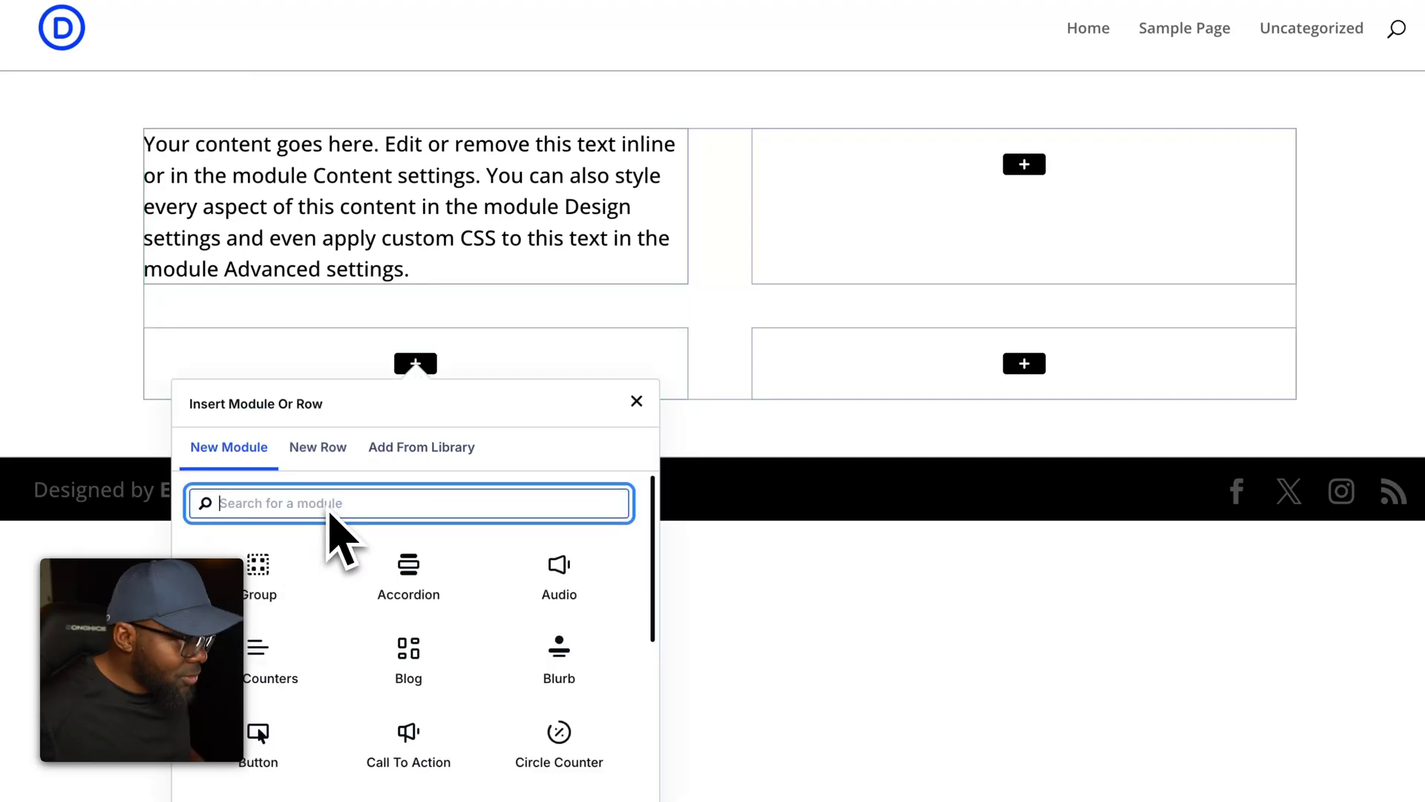
{"action": "type", "text": "text"}
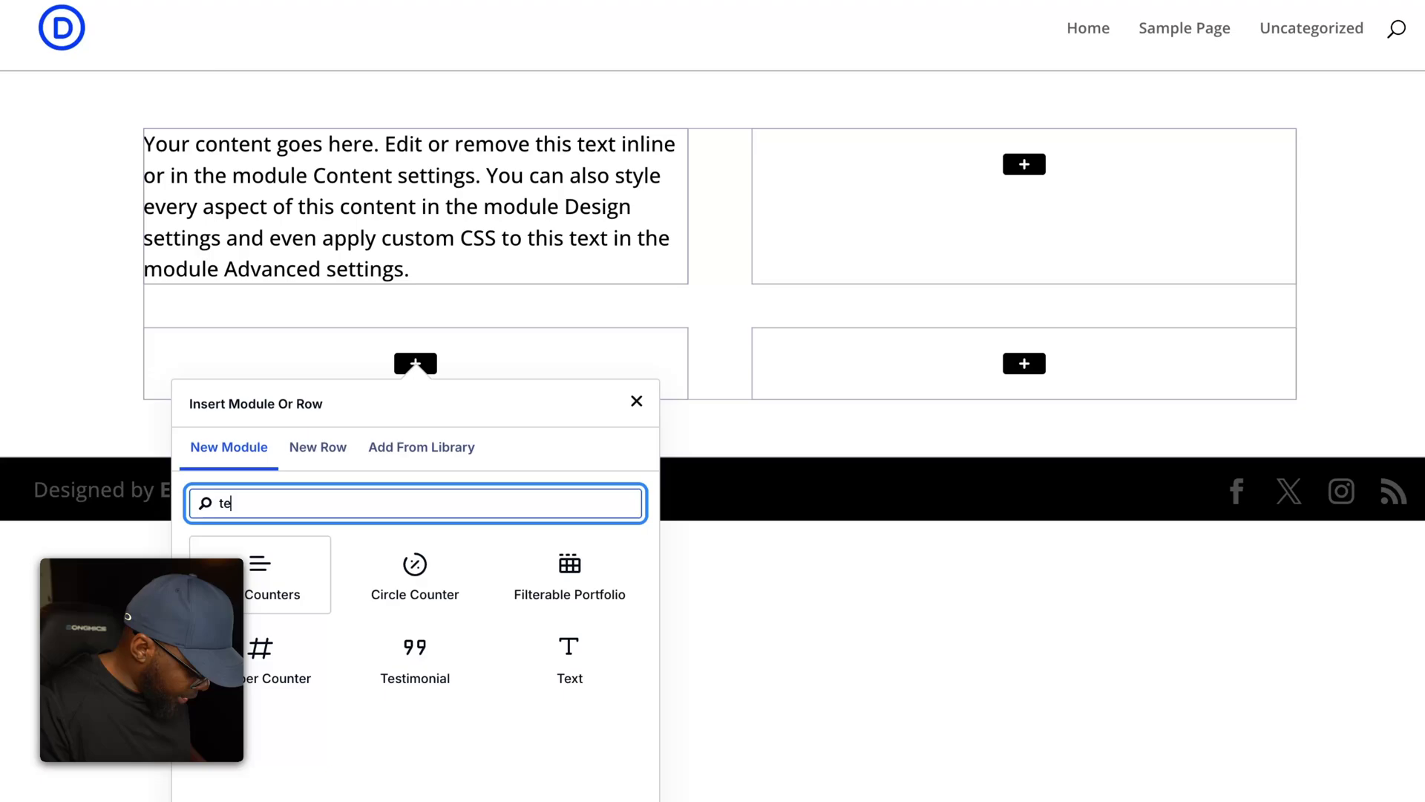
{"action": "left_click", "coordinate": [304, 586]}
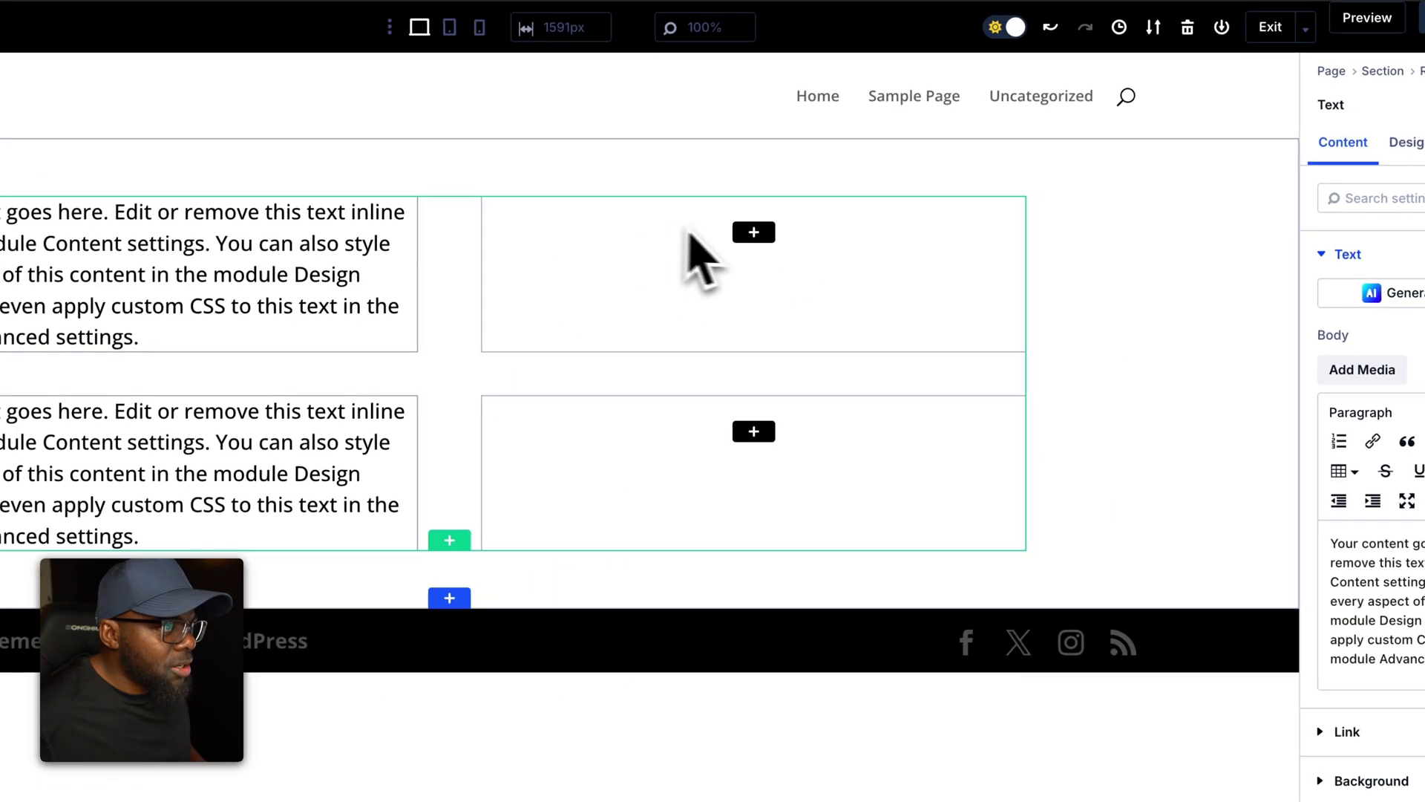
Add a Blurb module to the upper-right column, found by searching 'bl'
{"action": "left_click", "coordinate": [1028, 168]}
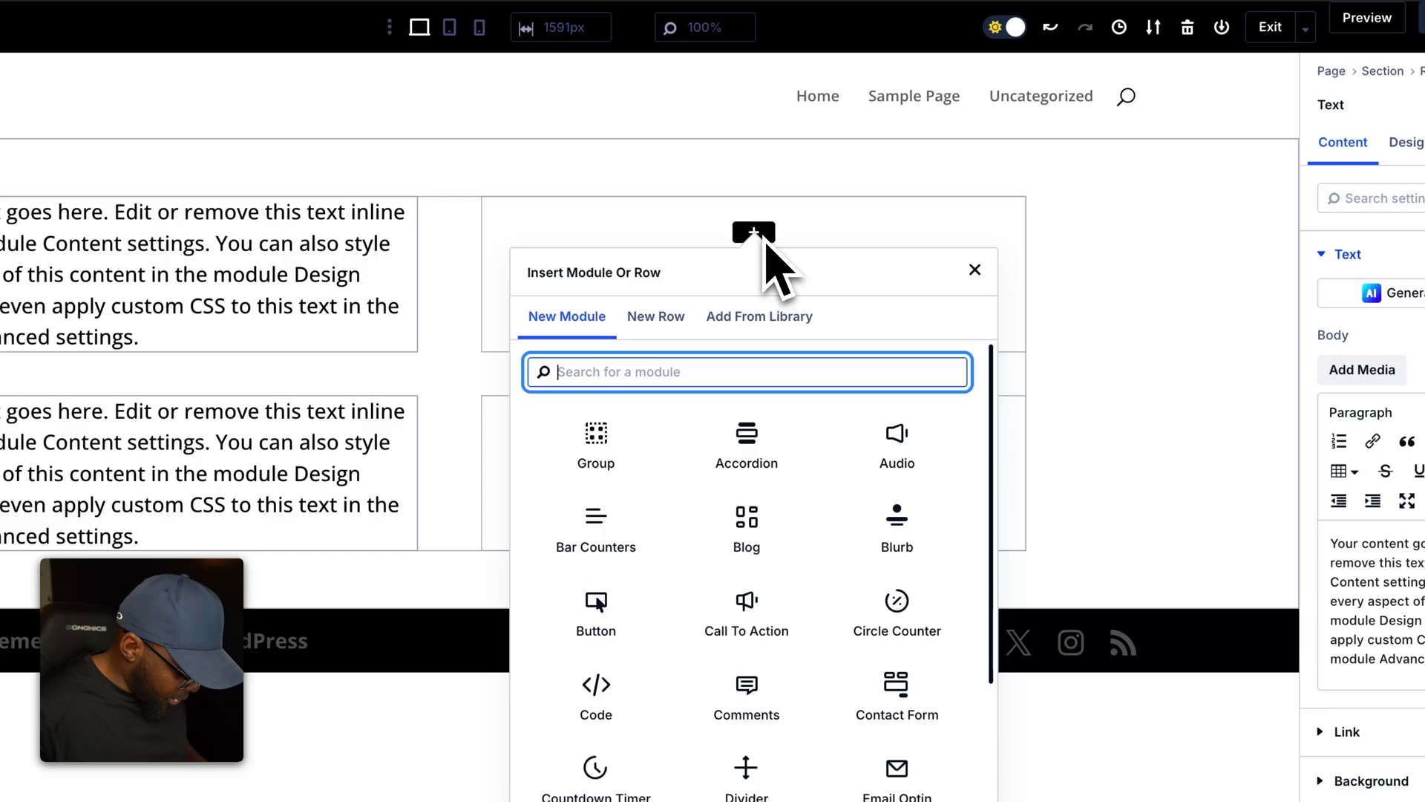
{"action": "type", "text": "bl"}
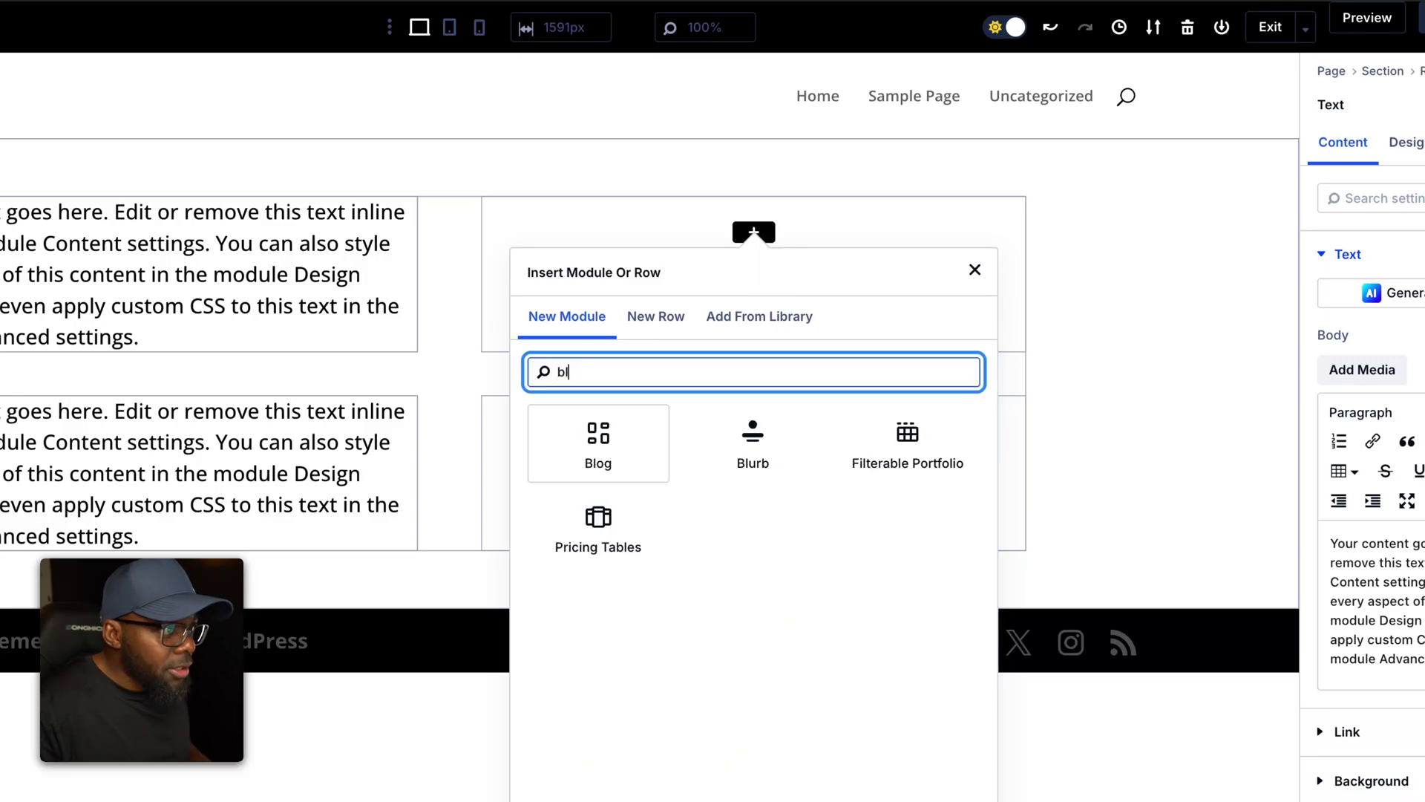
{"action": "left_click", "coordinate": [791, 415]}
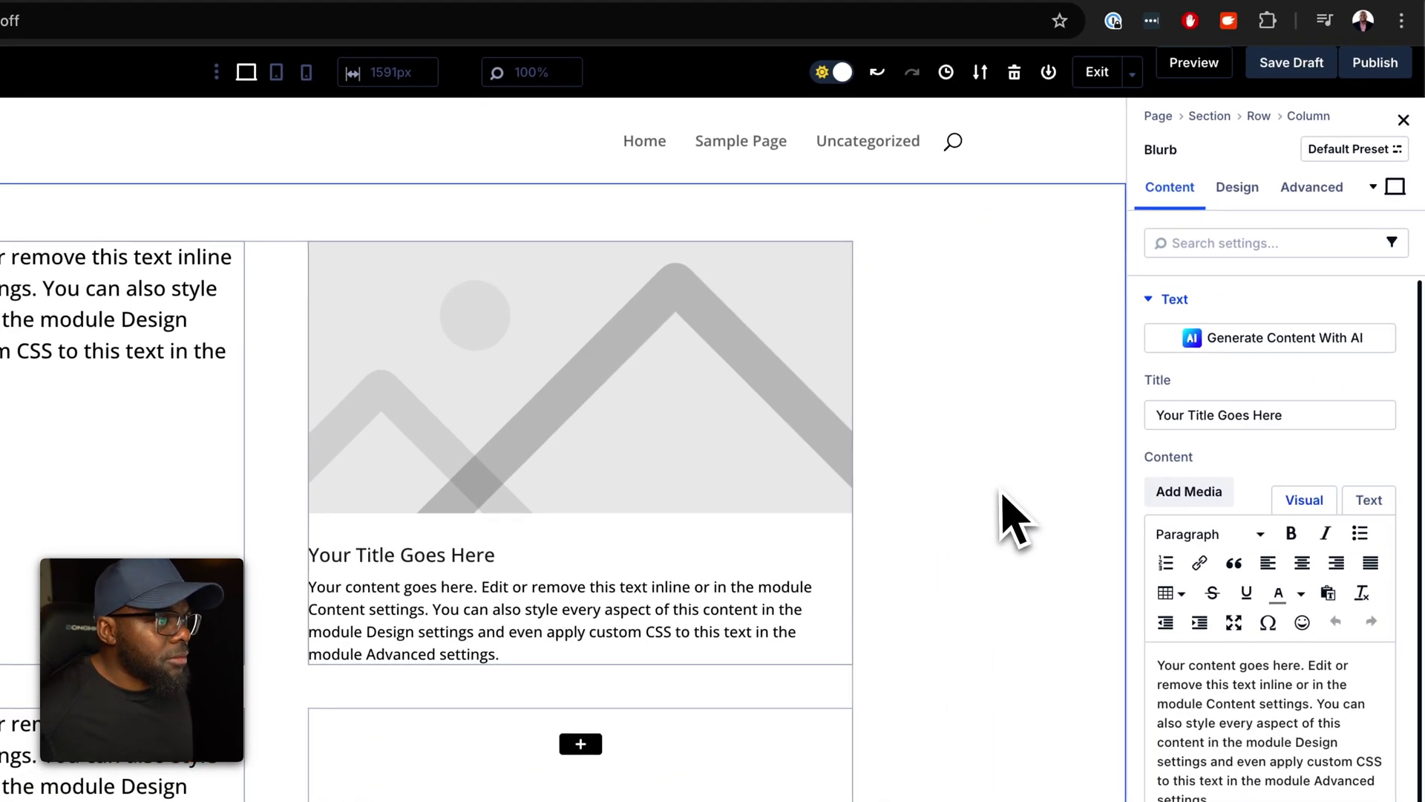
{"action": "left_click", "coordinate": [1156, 443]}
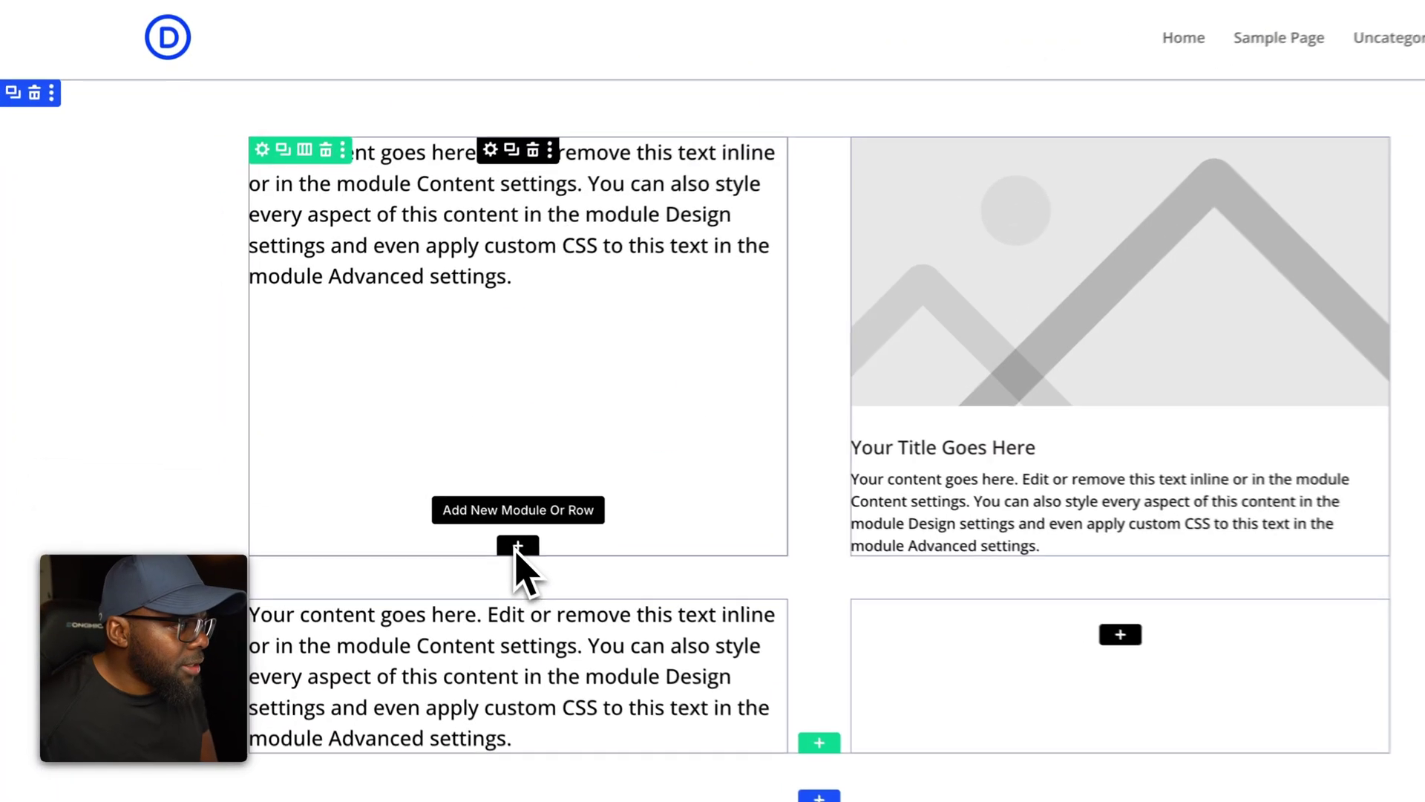
Insert an empty Group below the left column's text
{"action": "left_click", "coordinate": [414, 488]}
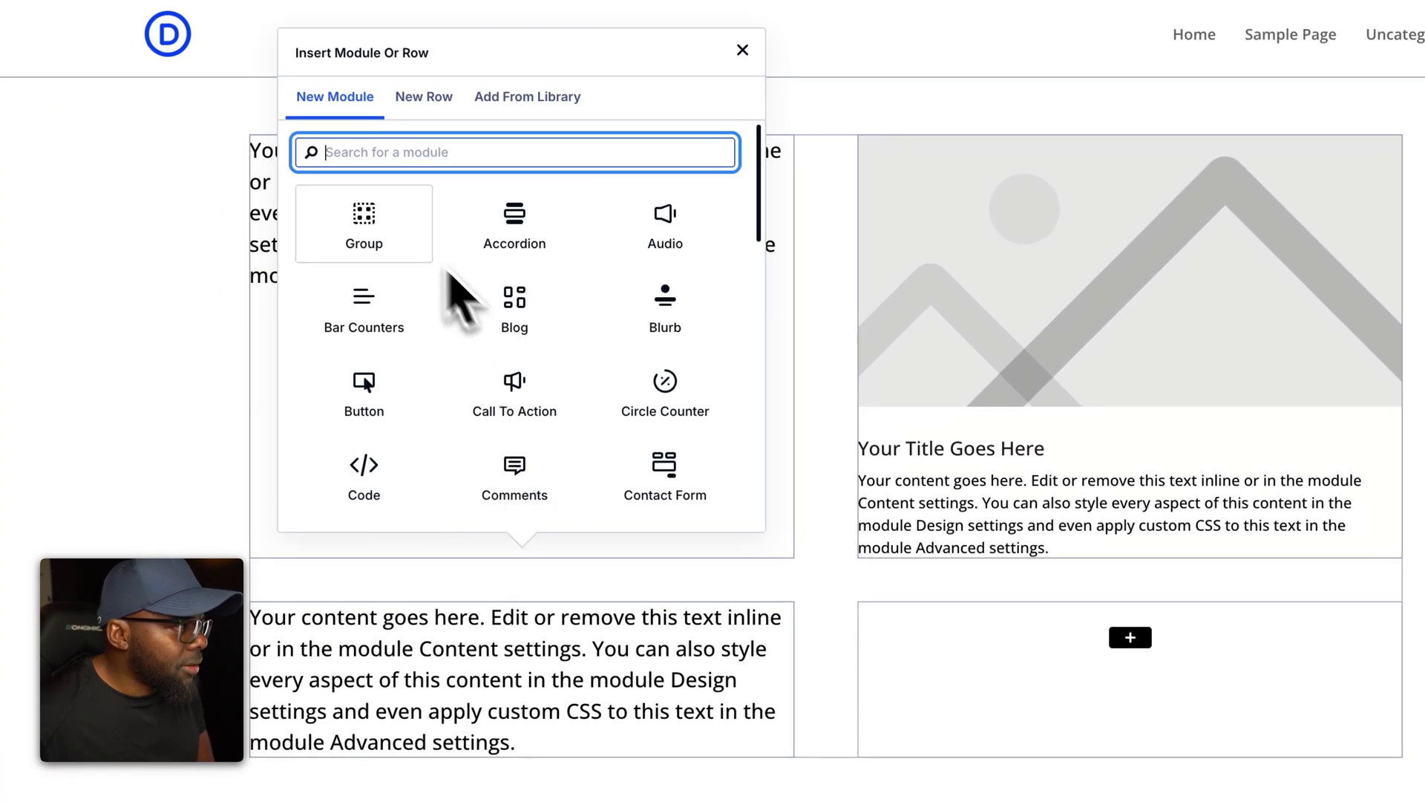
{"action": "left_click", "coordinate": [391, 254]}
{"action": "left_click", "coordinate": [522, 390]}
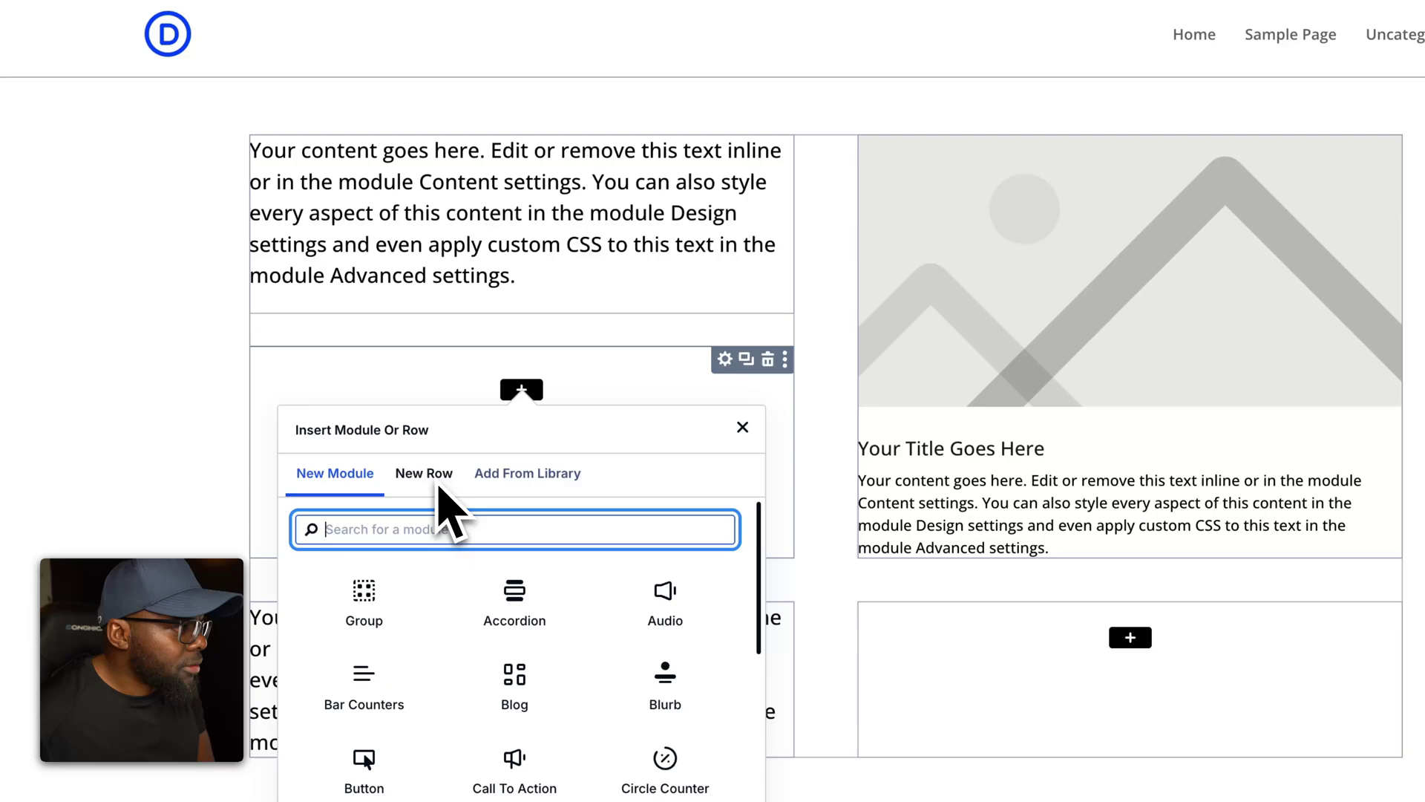
{"action": "left_click", "coordinate": [743, 428]}
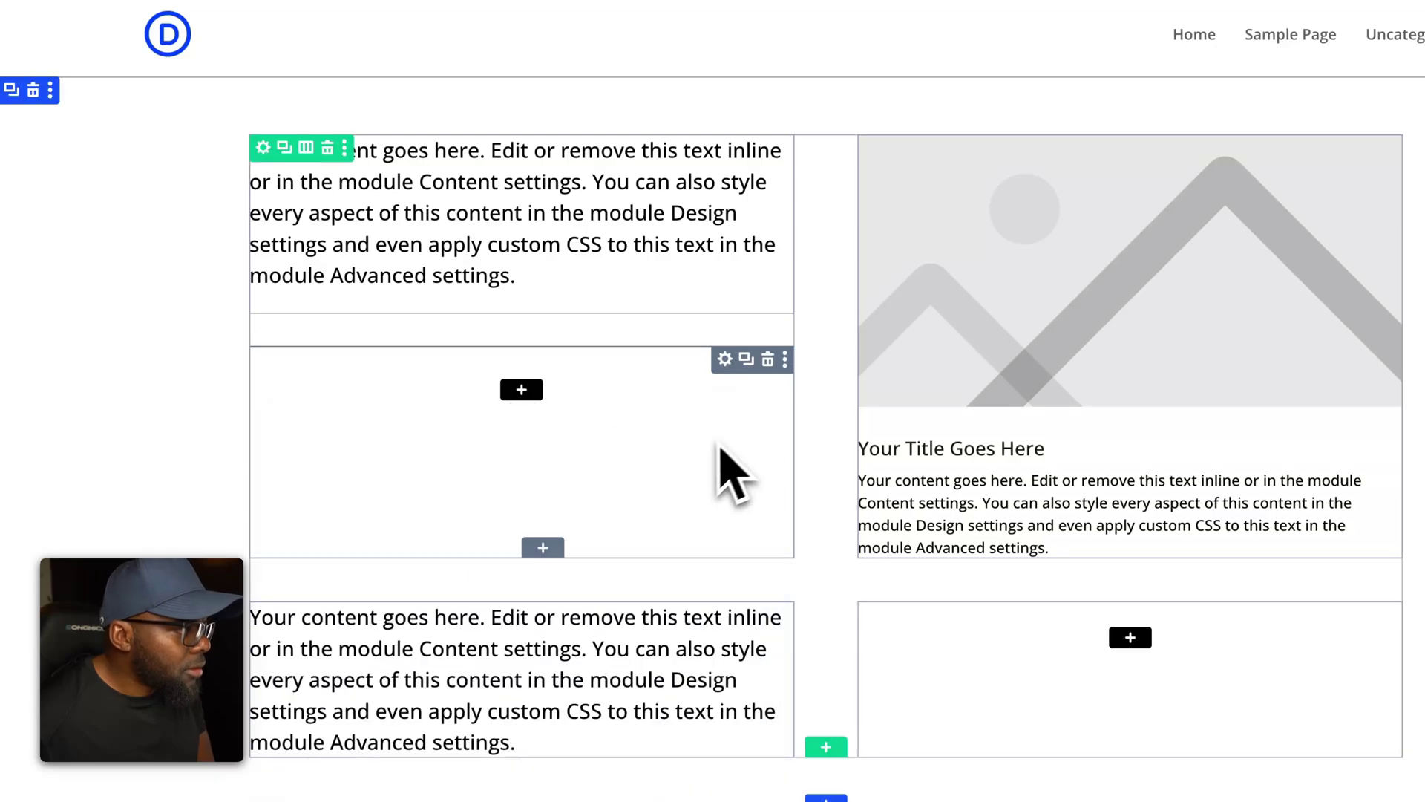
Search the group's module inserter for 'ico' to find the Icon module
{"action": "left_click", "coordinate": [522, 390]}
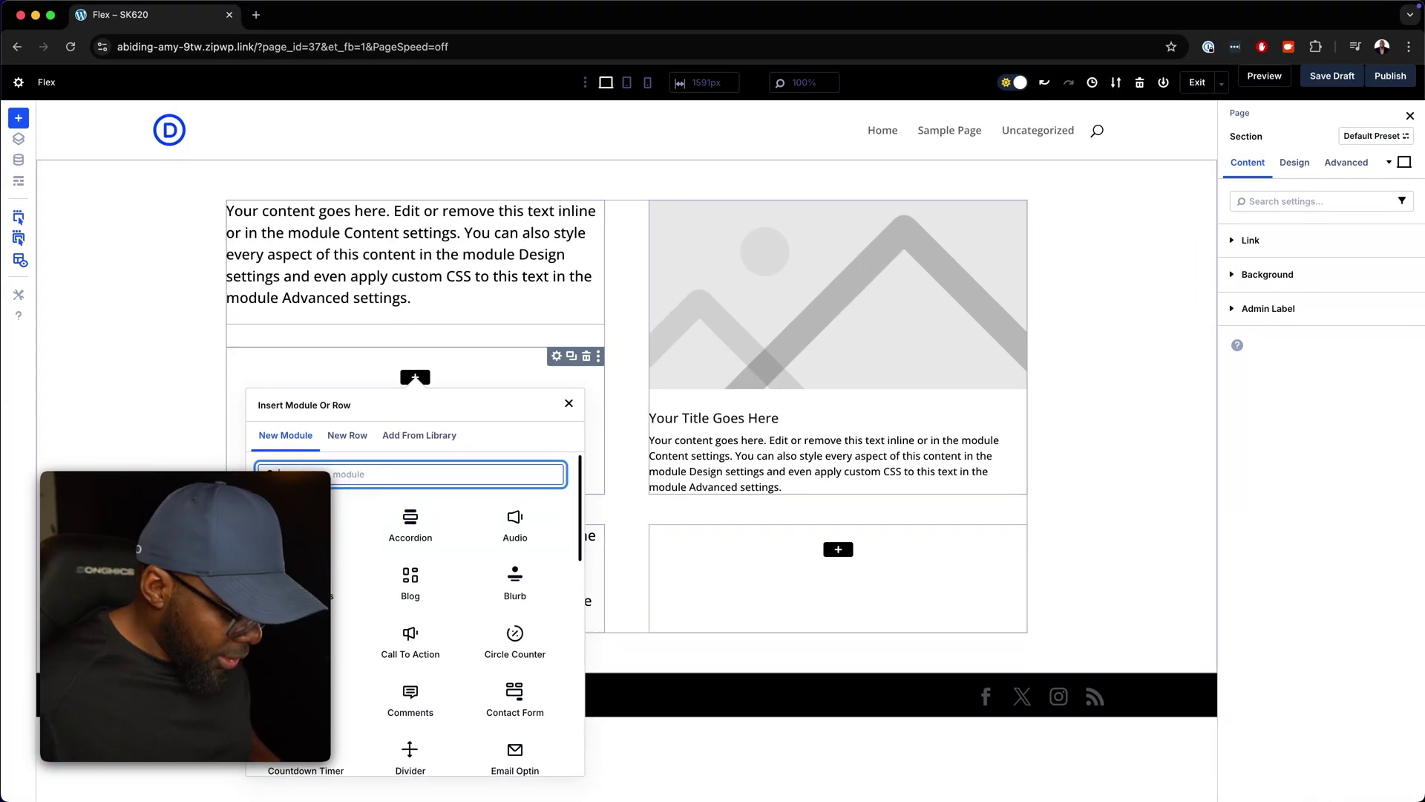
{"action": "type", "text": "te"}
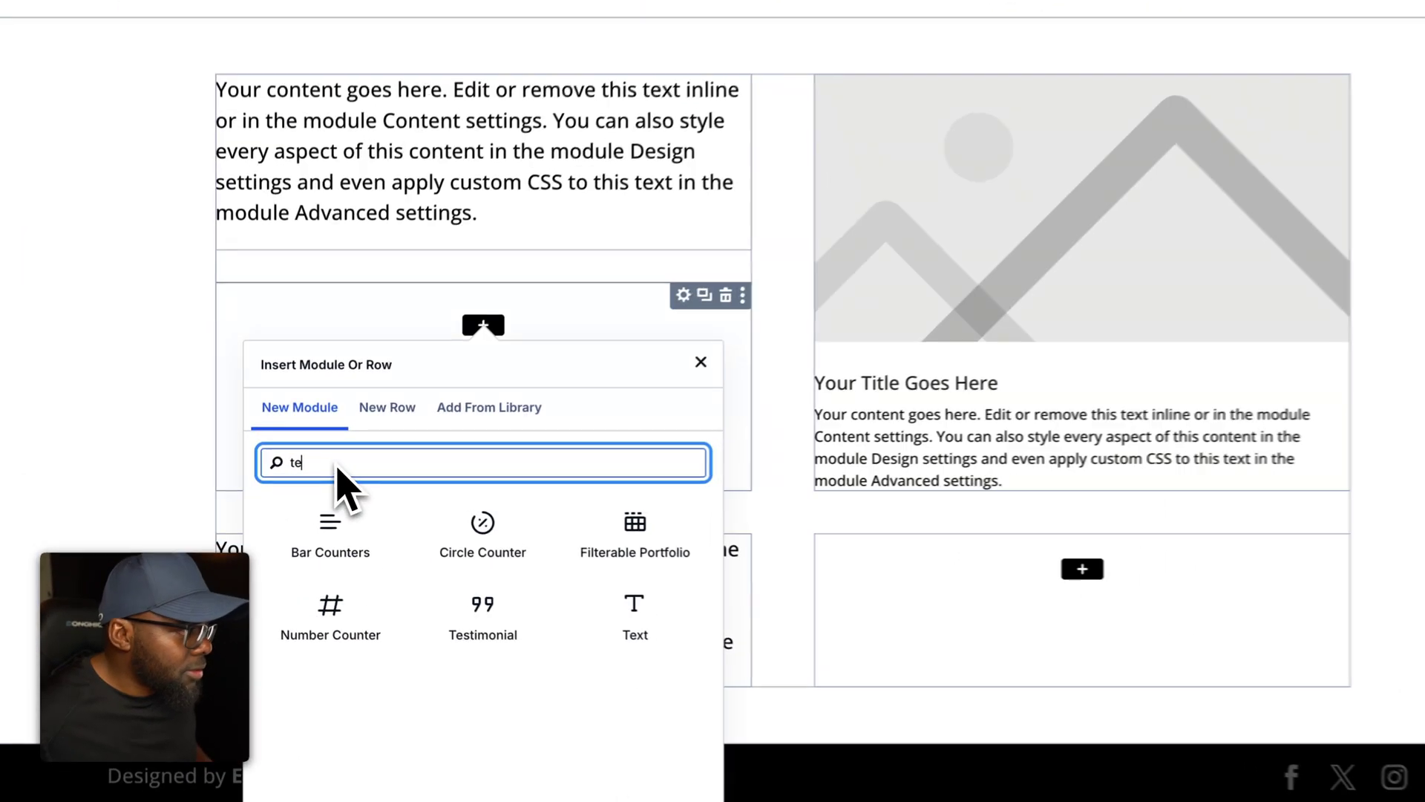
{"action": "double_click", "coordinate": [312, 479]}
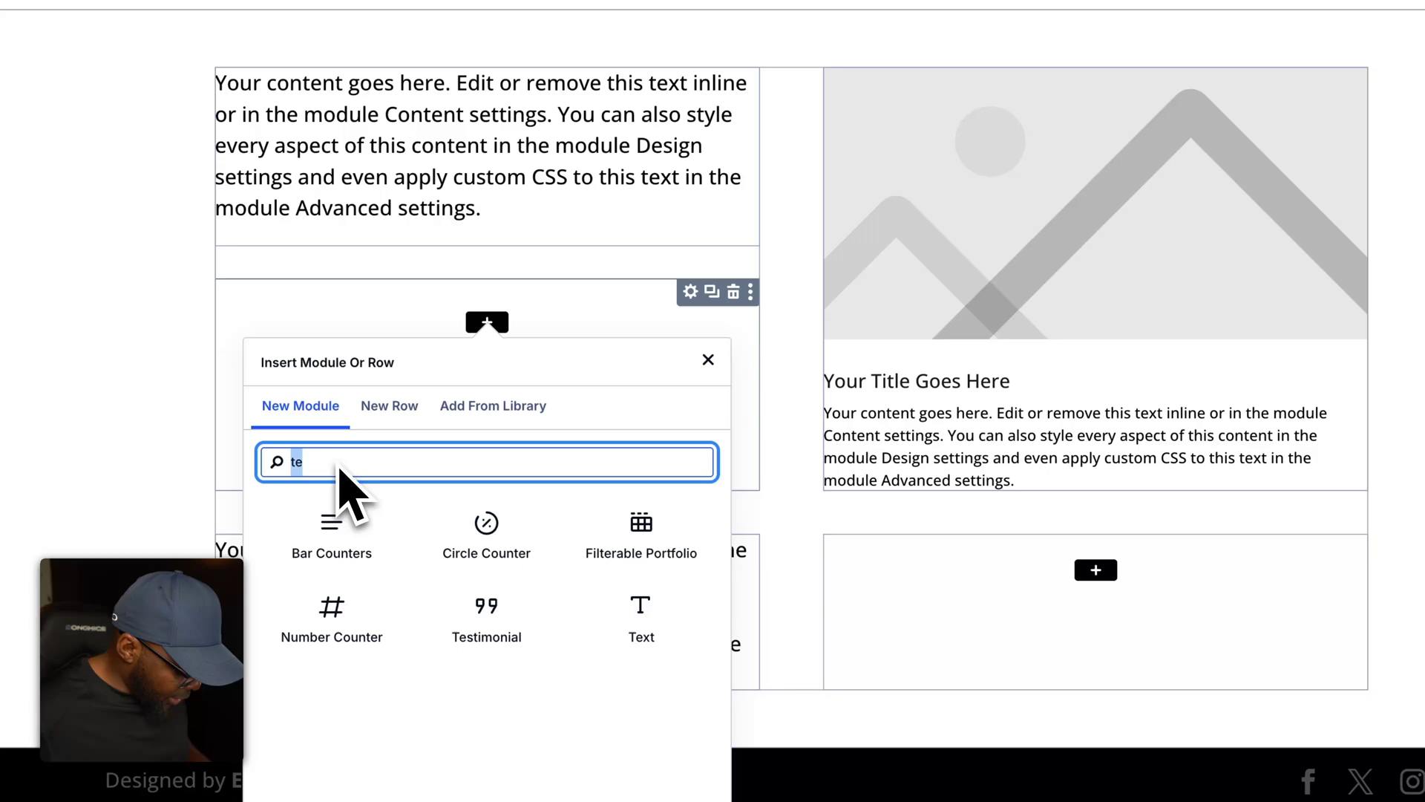
{"action": "key", "text": "BackSpace"}
{"action": "type", "text": "ico"}
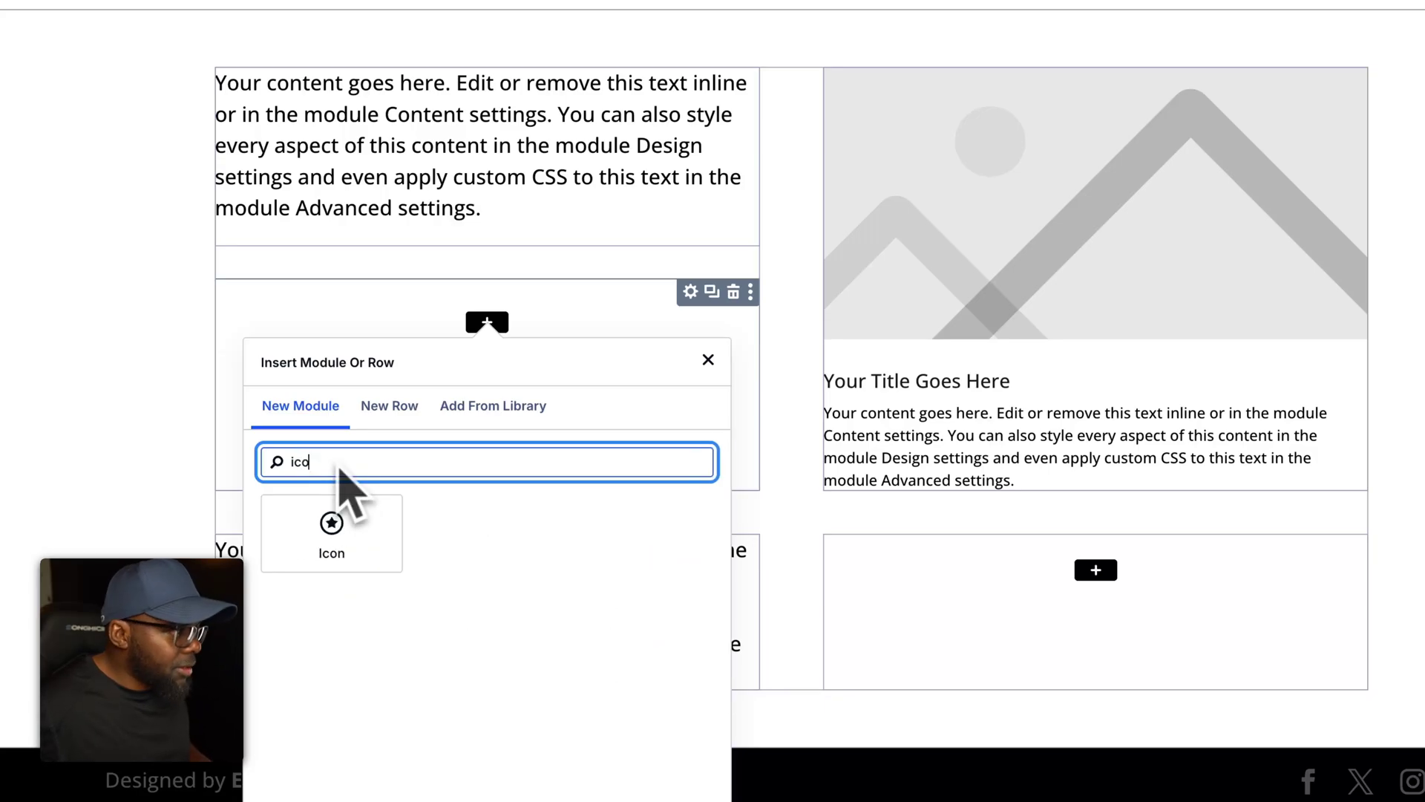
Add an Icon module to the group and set its symbol to sliders
{"action": "left_click", "coordinate": [343, 546]}
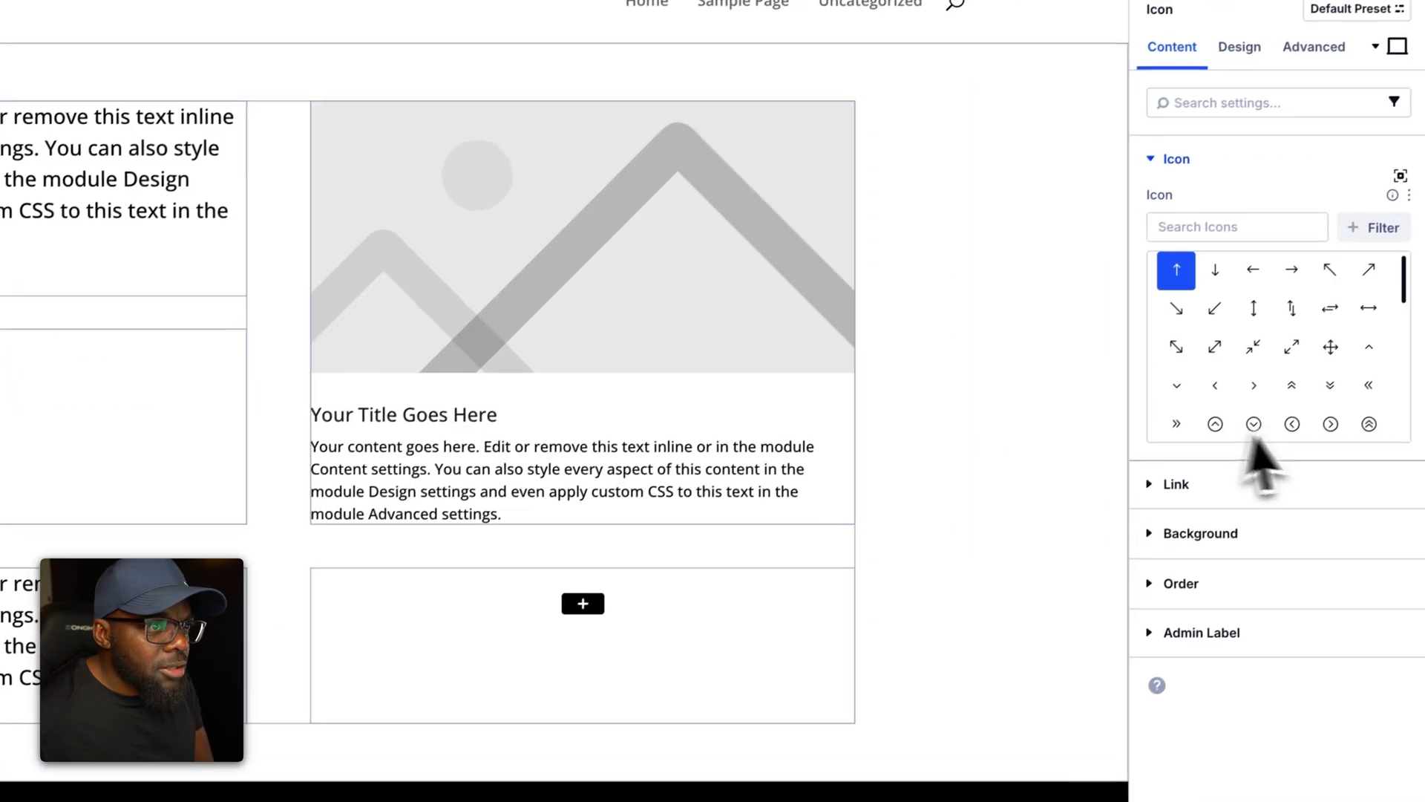
{"action": "scroll", "coordinate": [1325, 380], "scroll_direction": "down", "scroll_amount": 3}
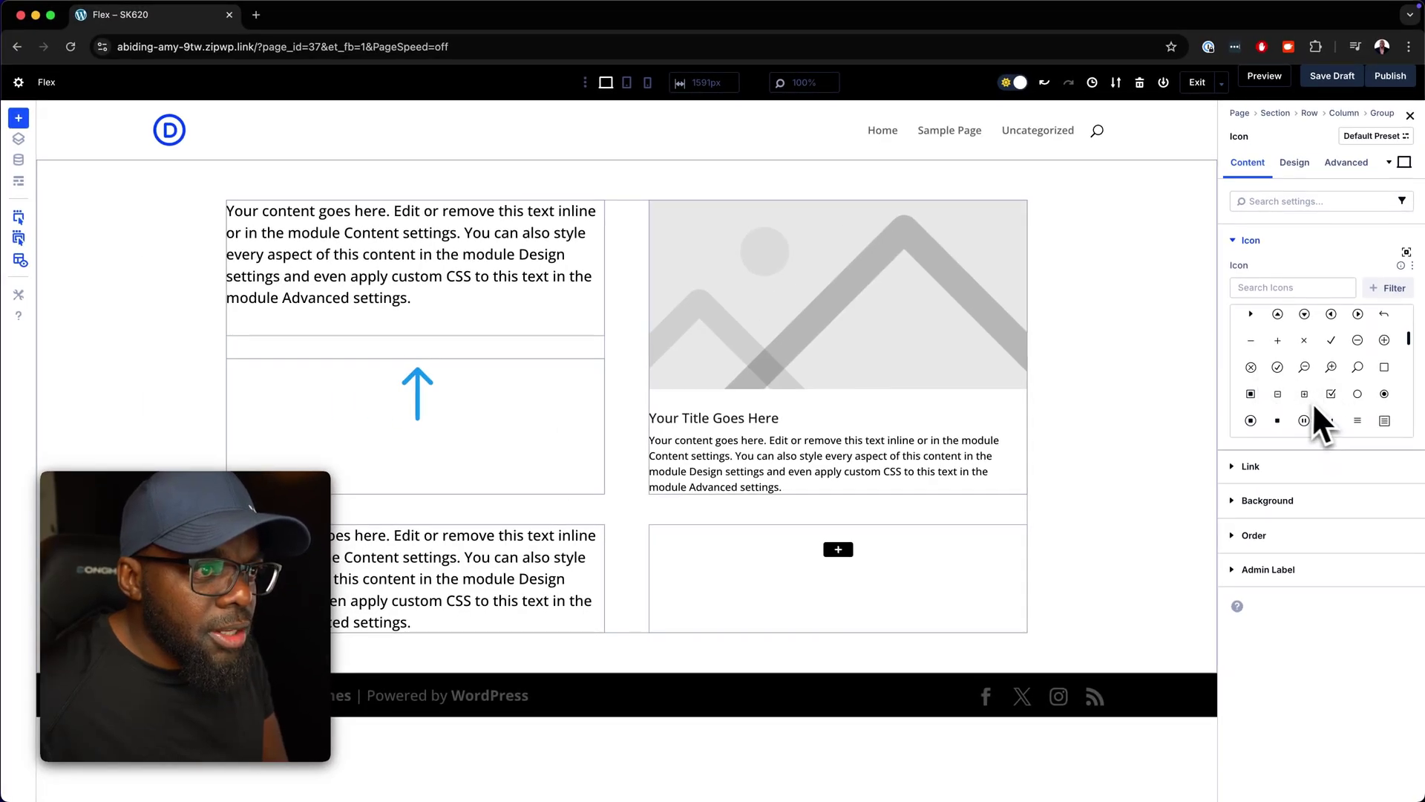
{"action": "scroll", "coordinate": [1321, 407], "scroll_direction": "down", "scroll_amount": 2}
{"action": "left_click", "coordinate": [1331, 408]}
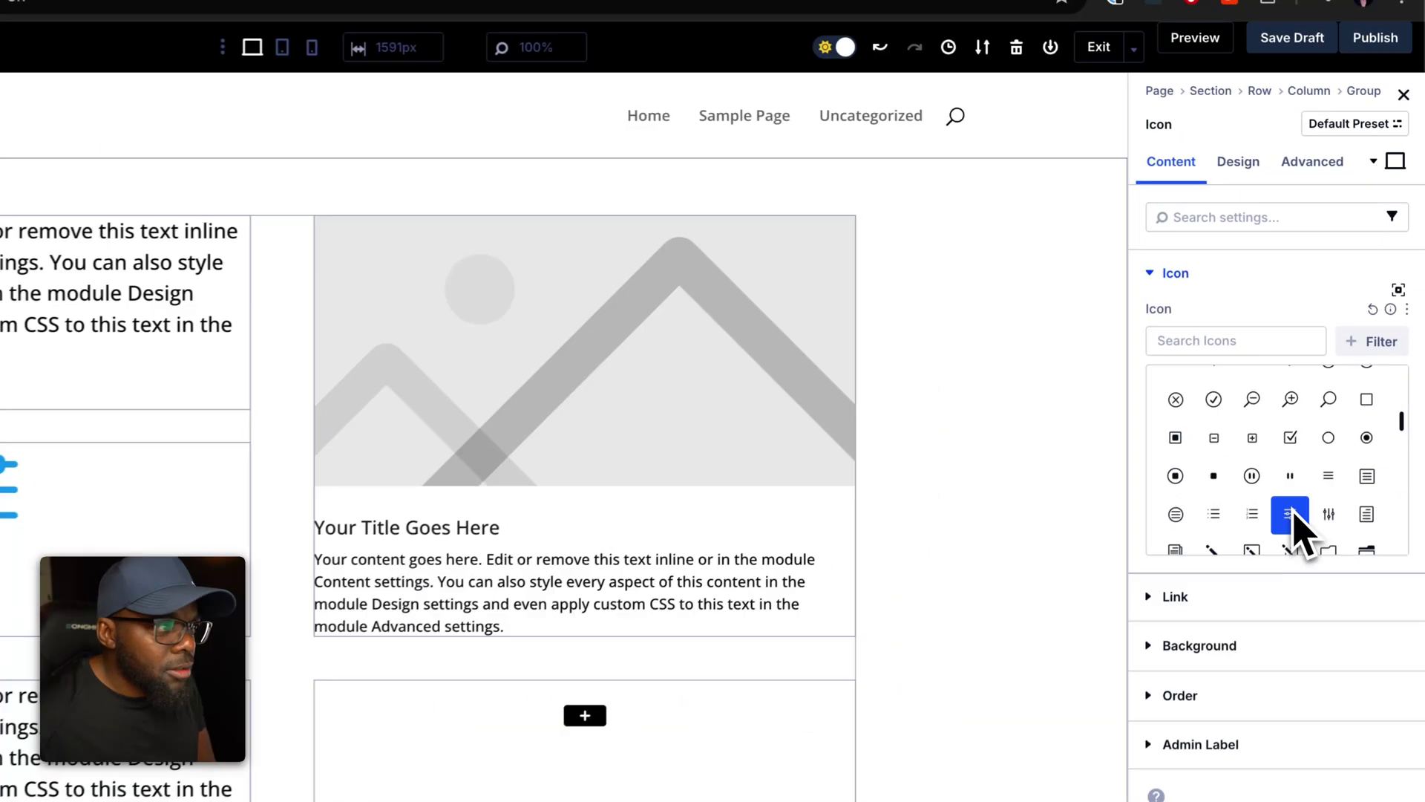
Set the icon size to 4rem in the Design tab's Icon settings
{"action": "left_click", "coordinate": [1239, 162]}
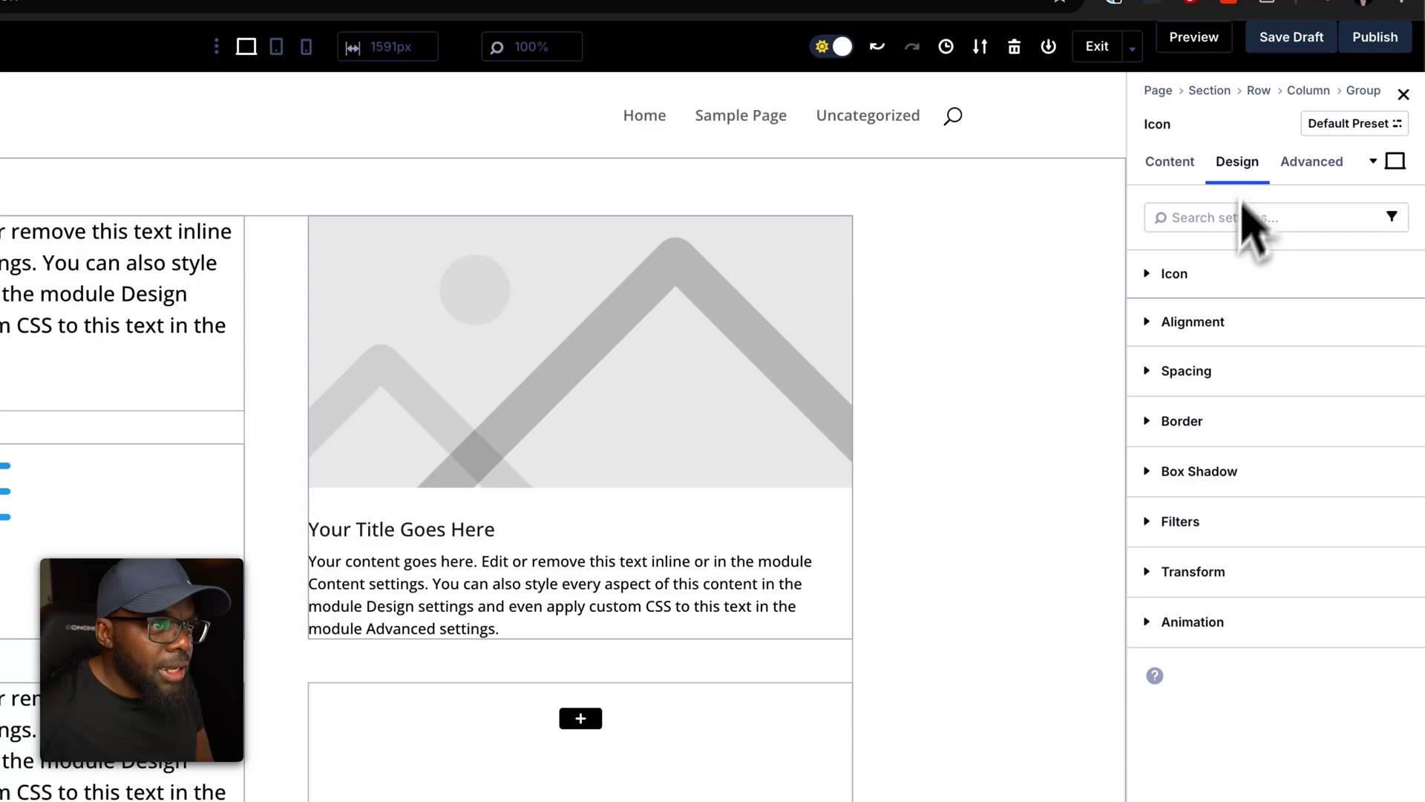
{"action": "left_click", "coordinate": [1206, 282]}
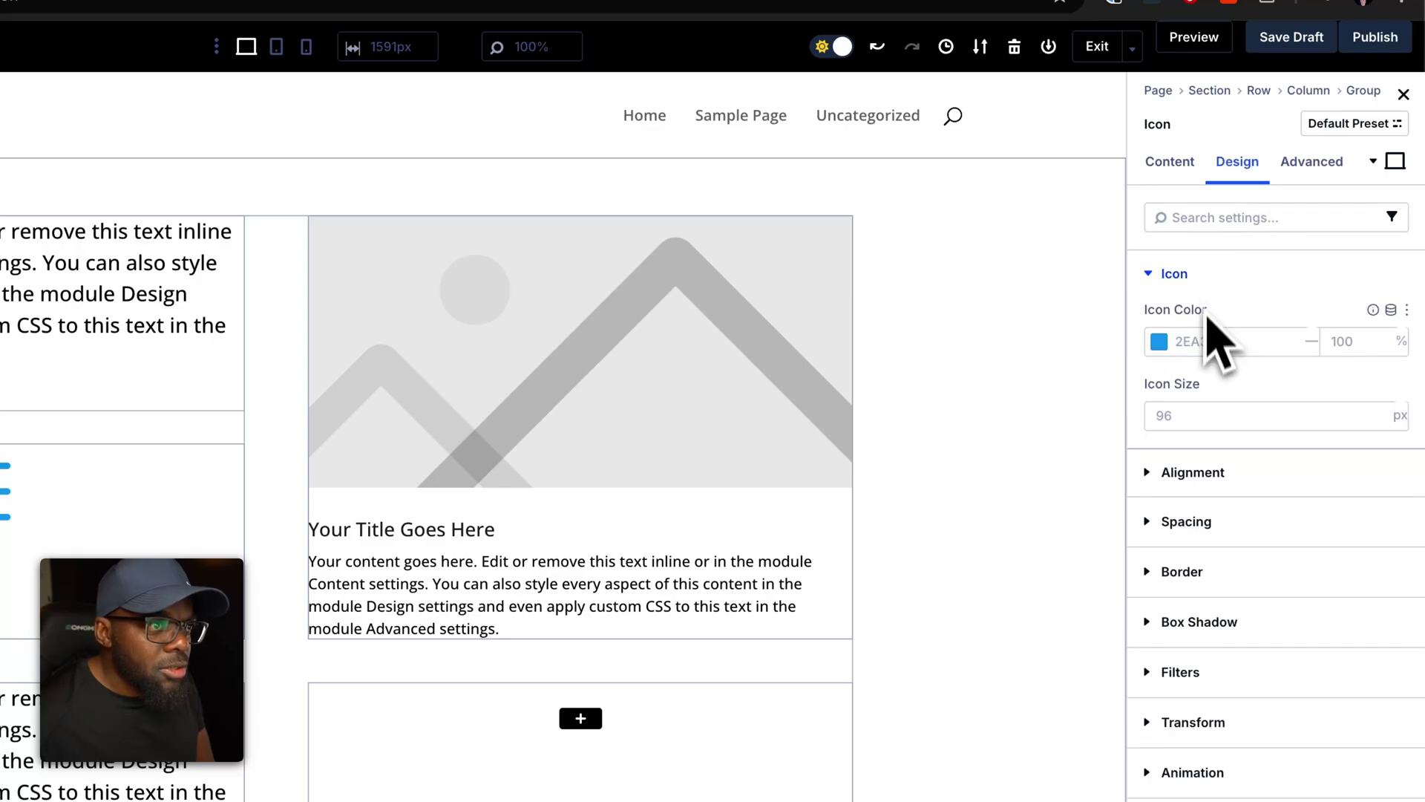
{"action": "left_click", "coordinate": [1195, 423]}
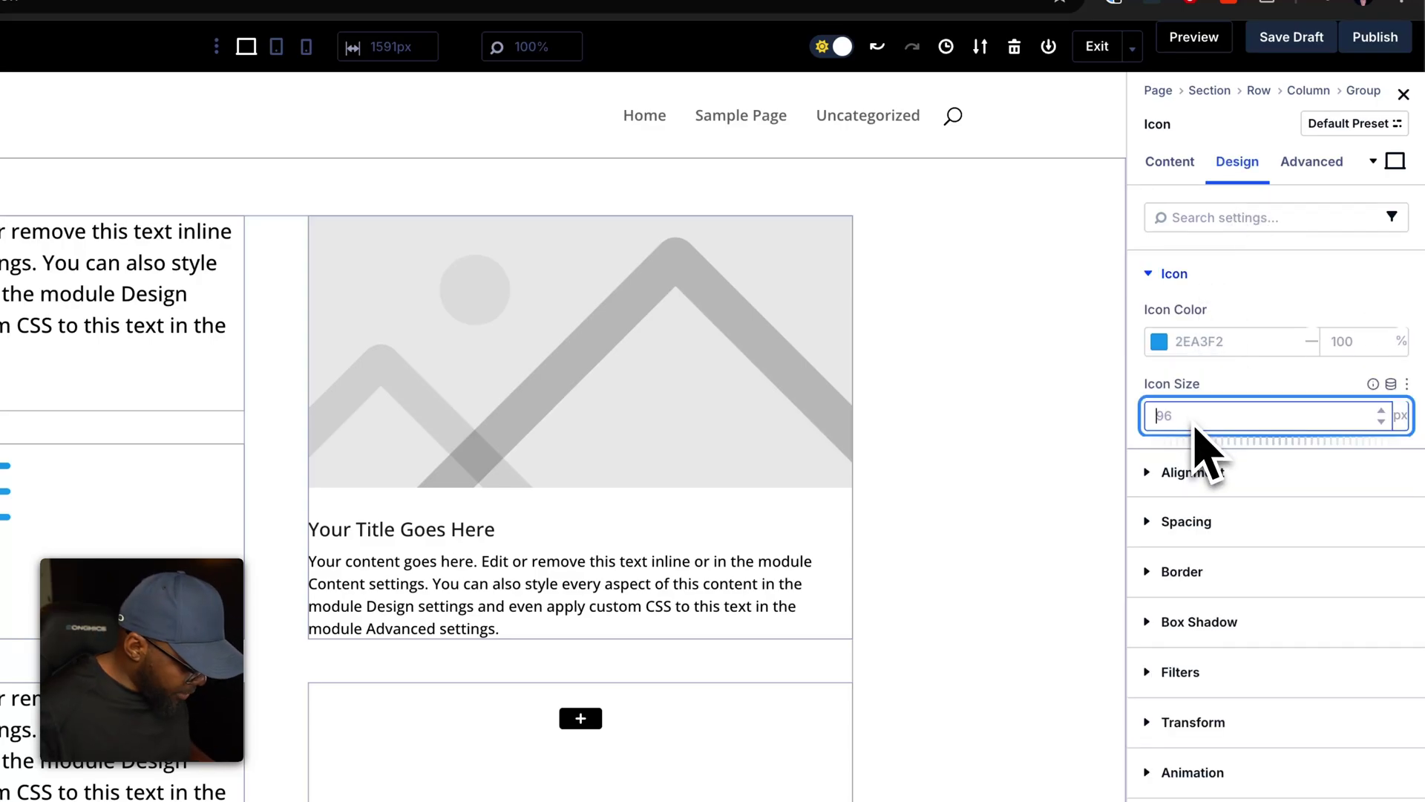
{"action": "type", "text": "3rem"}
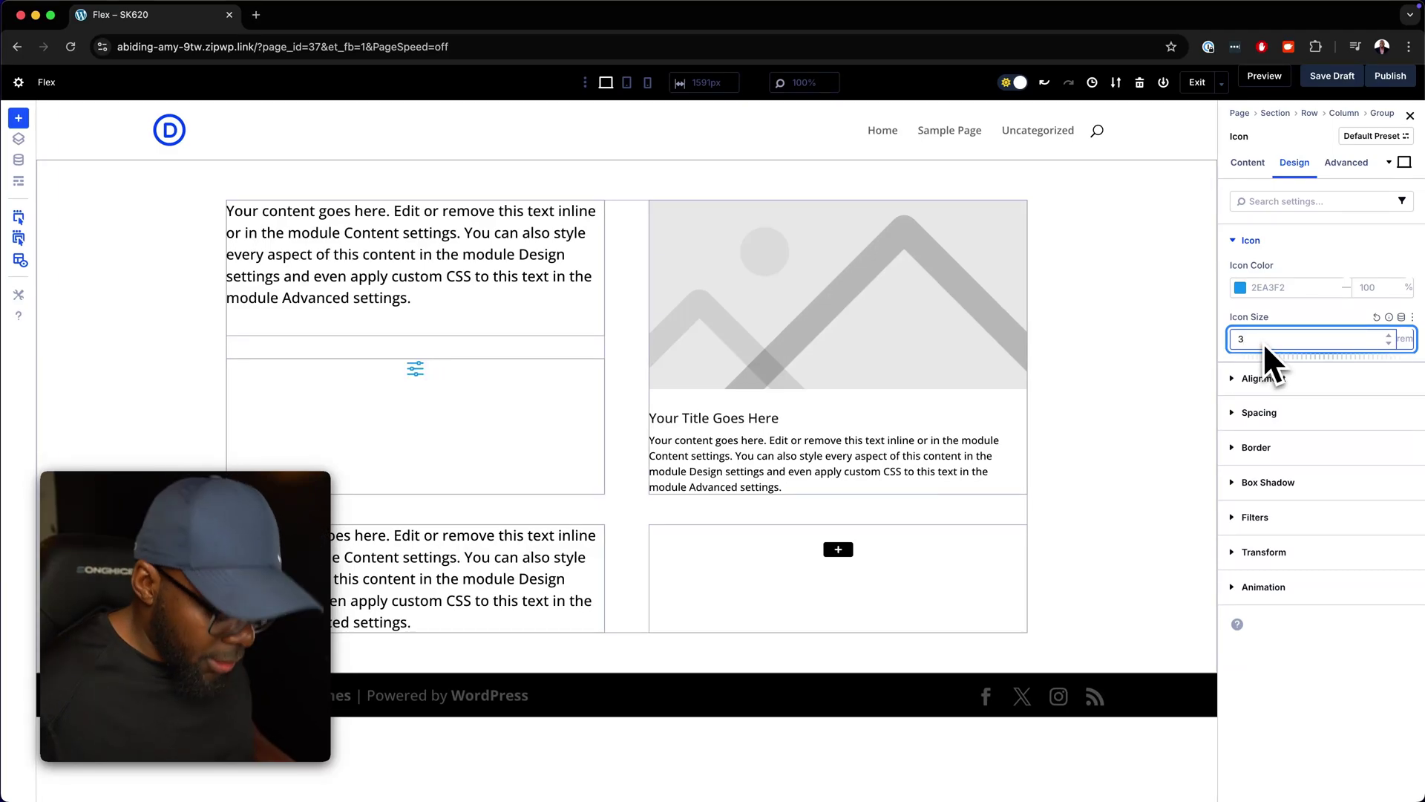
{"action": "key", "text": "BackSpace"}
{"action": "type", "text": "4"}
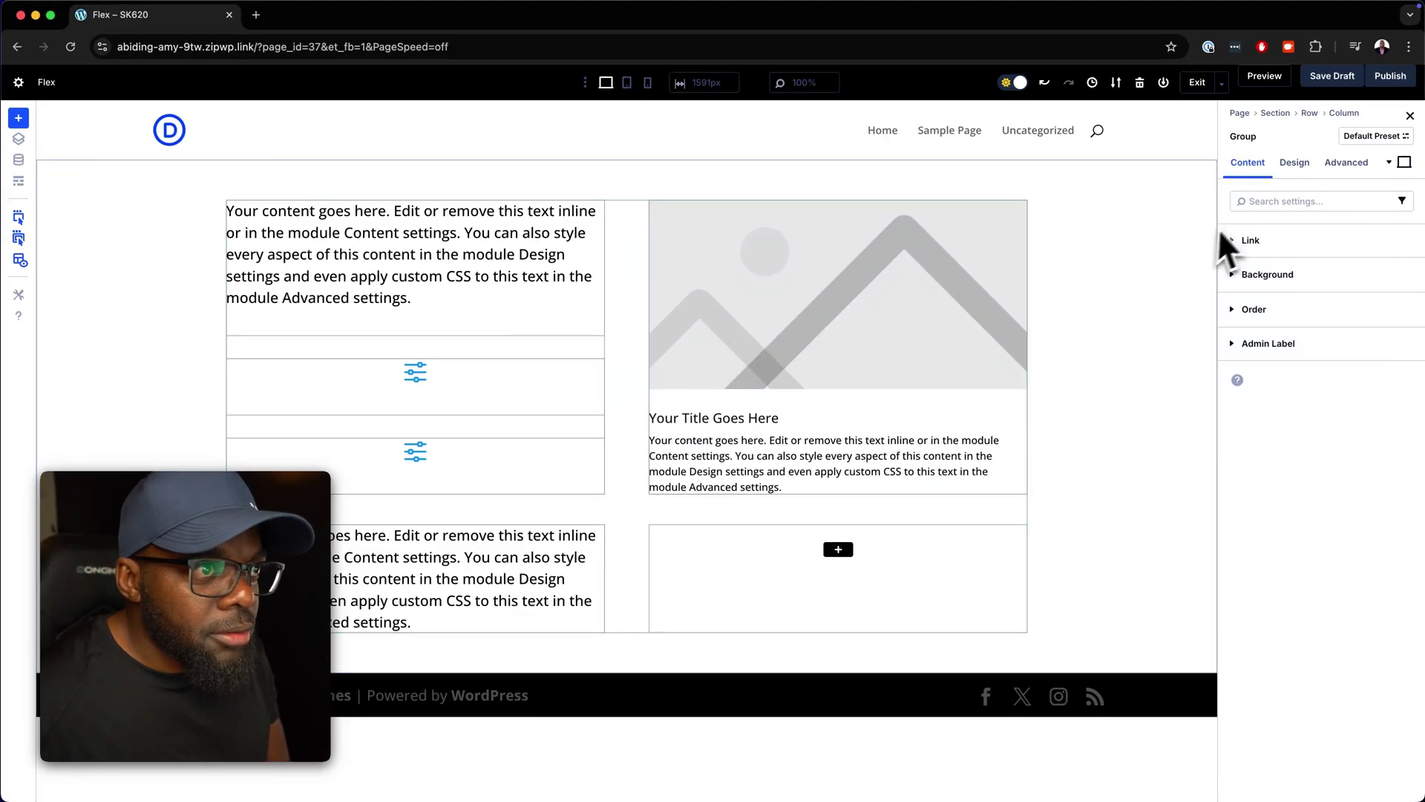
Set the group's Layout Direction to Row, with Justify Content and Align Items both Center
{"action": "left_click", "coordinate": [1293, 165]}
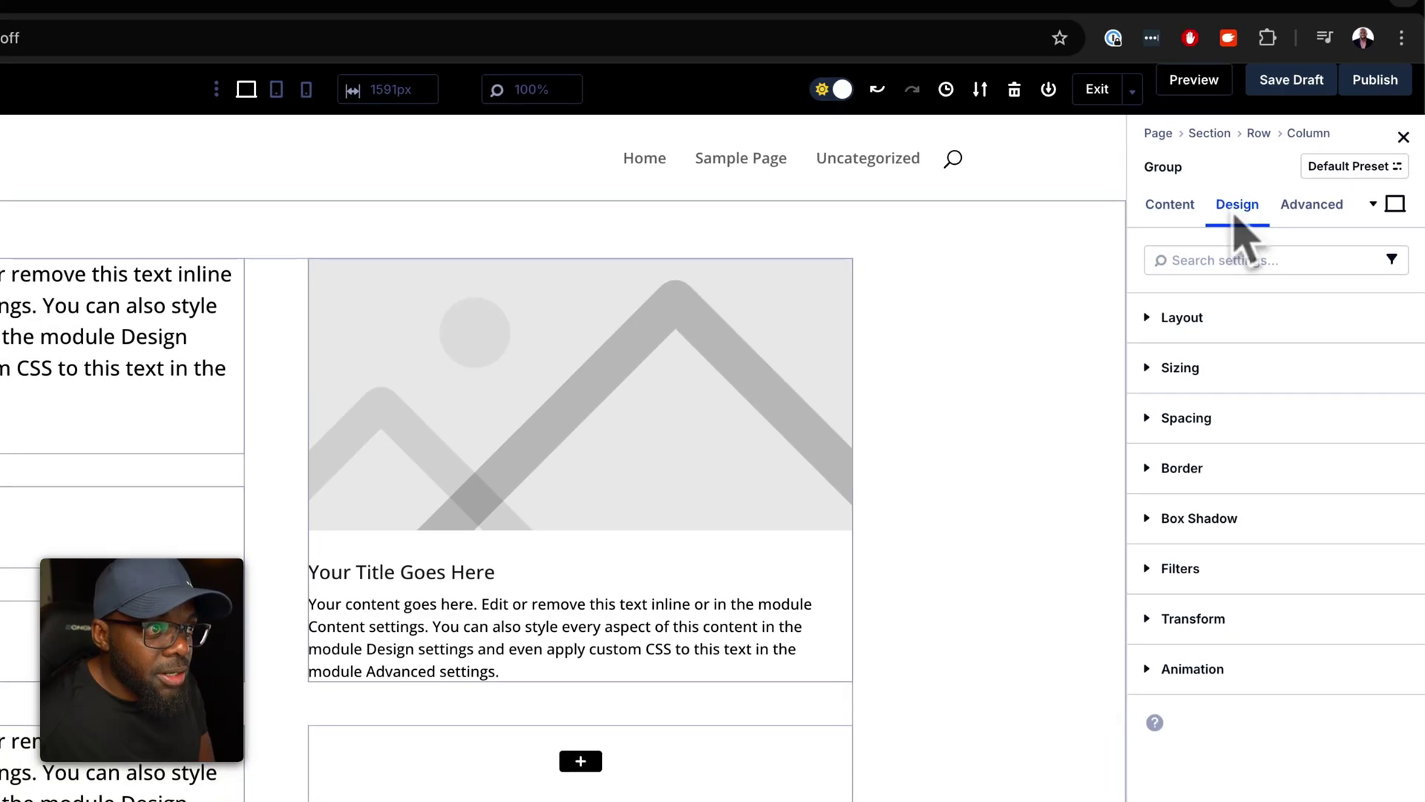
{"action": "left_click", "coordinate": [1197, 320]}
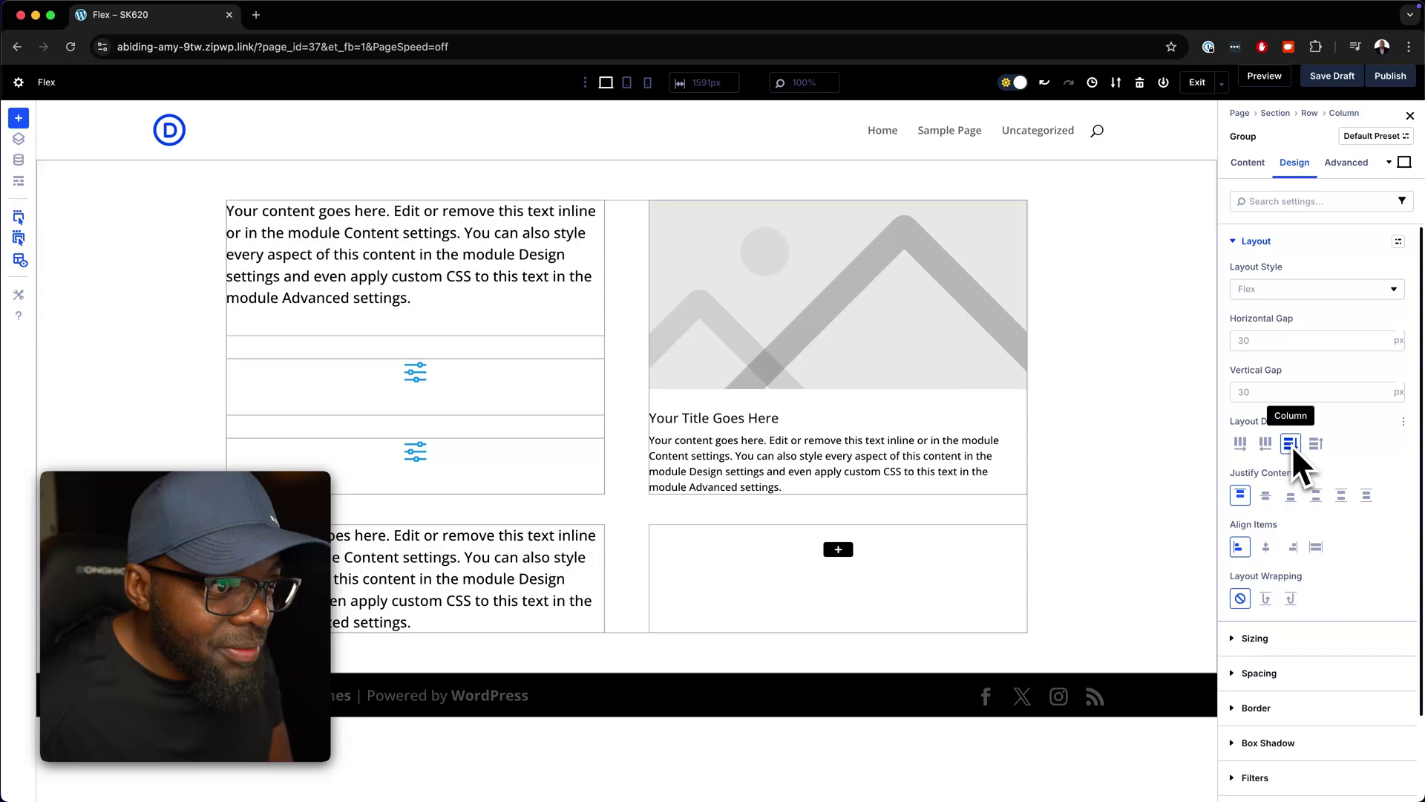
{"action": "left_click", "coordinate": [1239, 443]}
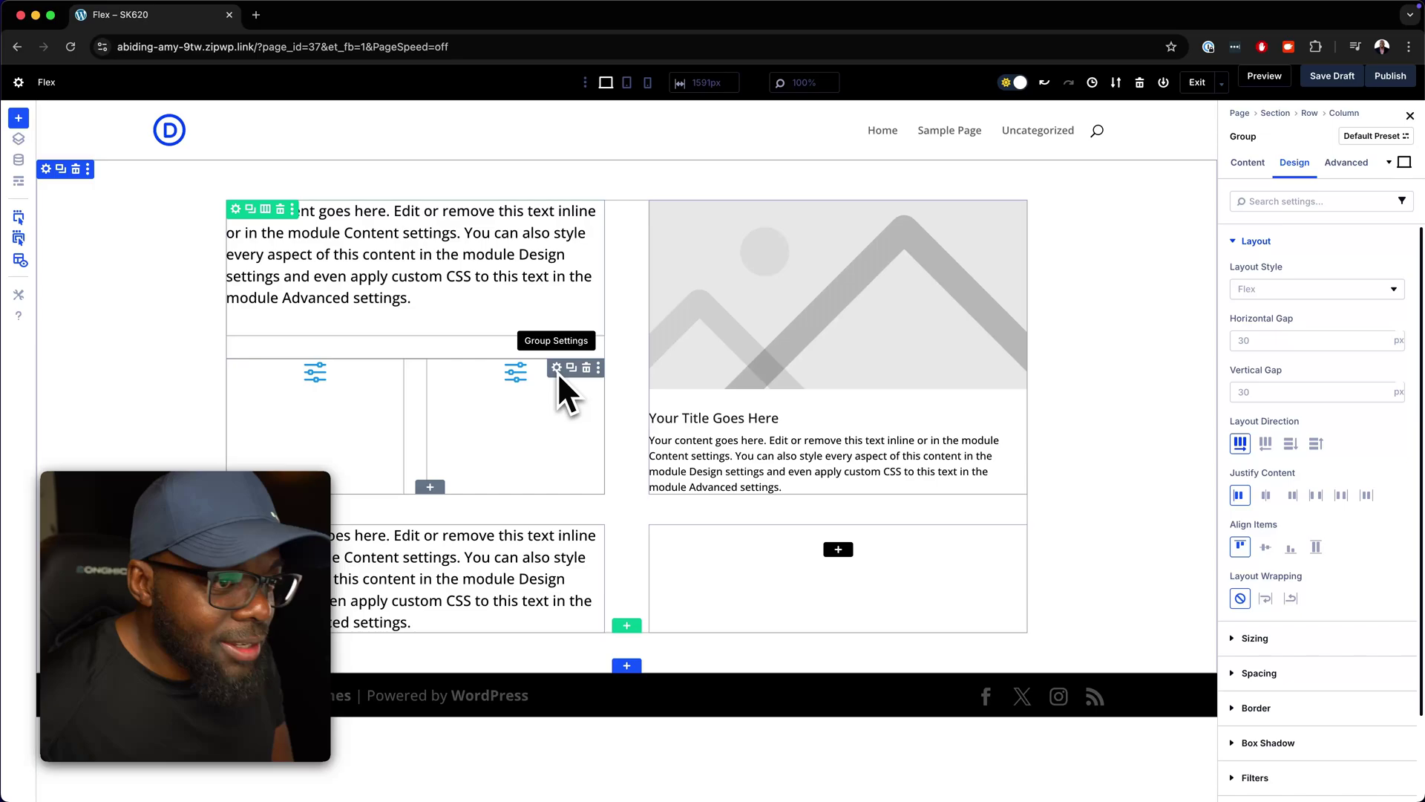
{"action": "scroll", "coordinate": [1364, 513], "scroll_direction": "down", "scroll_amount": 1}
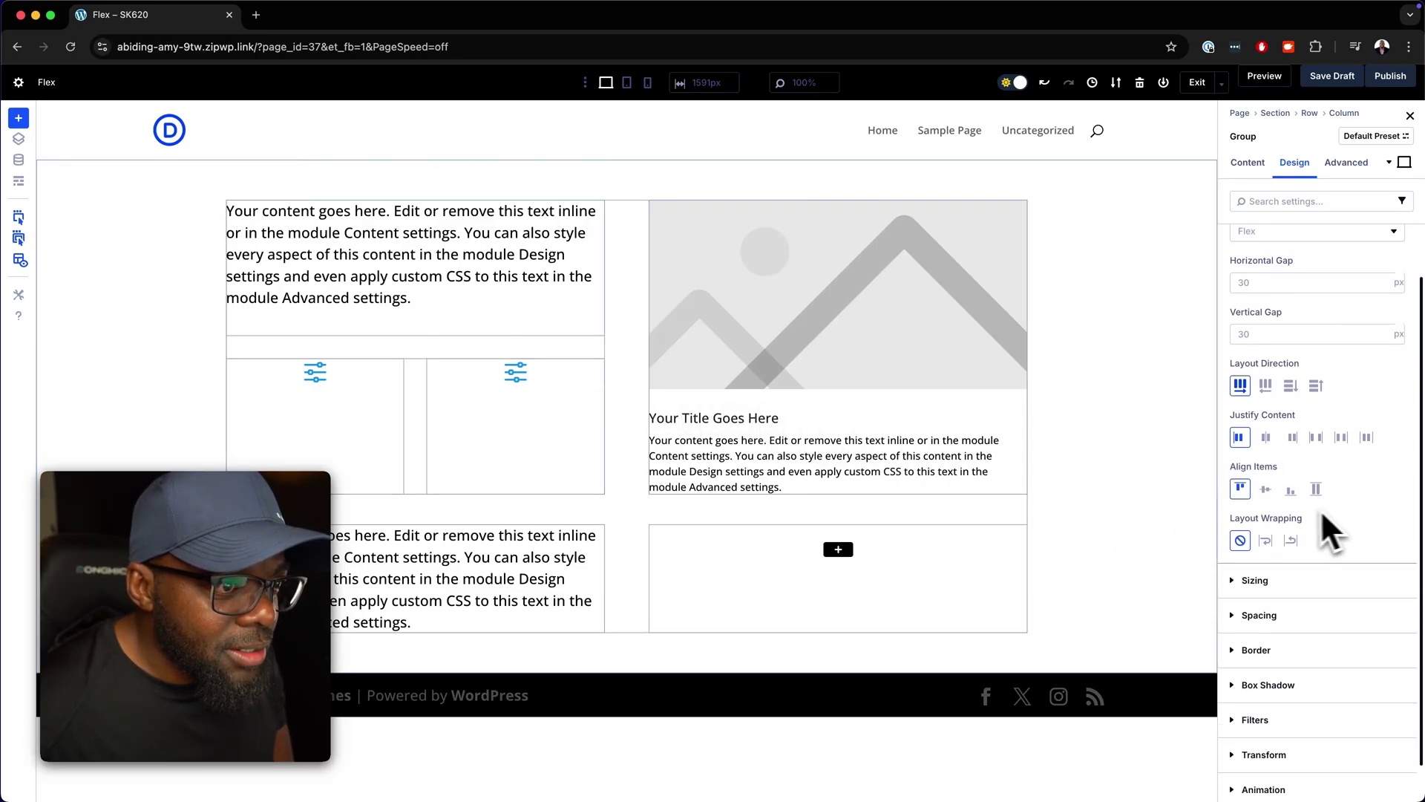
{"action": "left_click", "coordinate": [1267, 500]}
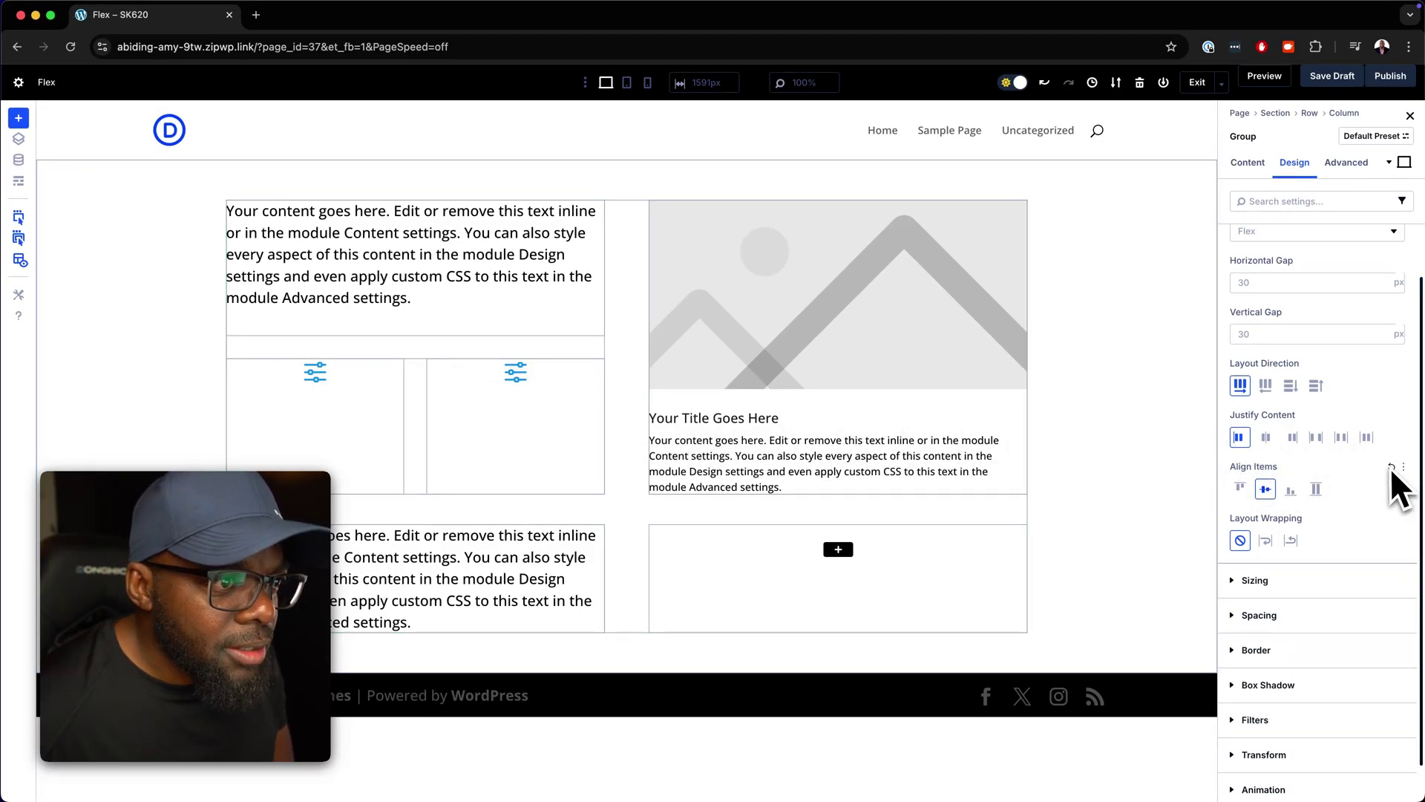
{"action": "scroll", "coordinate": [1394, 486], "scroll_direction": "down", "scroll_amount": 1}
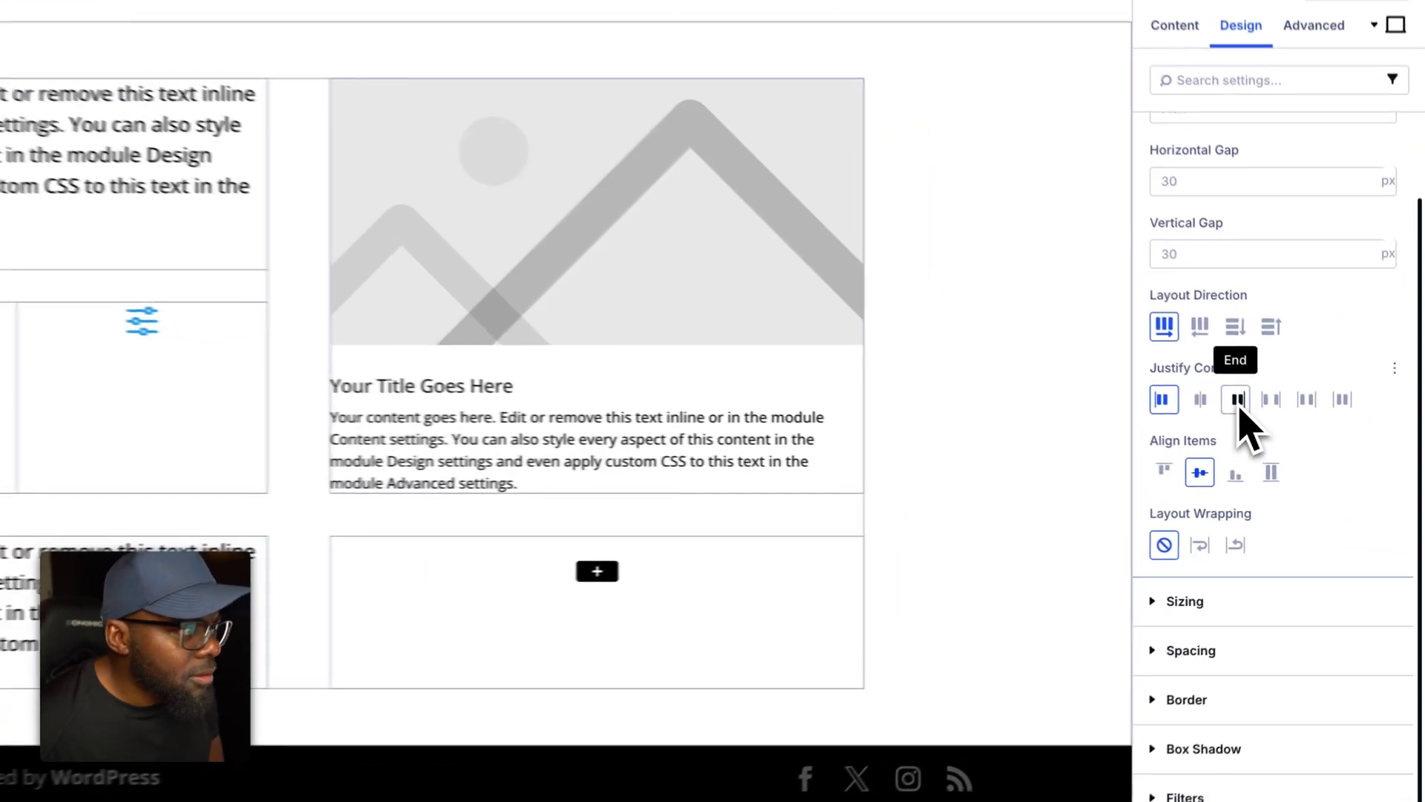
{"action": "left_click", "coordinate": [1201, 401]}
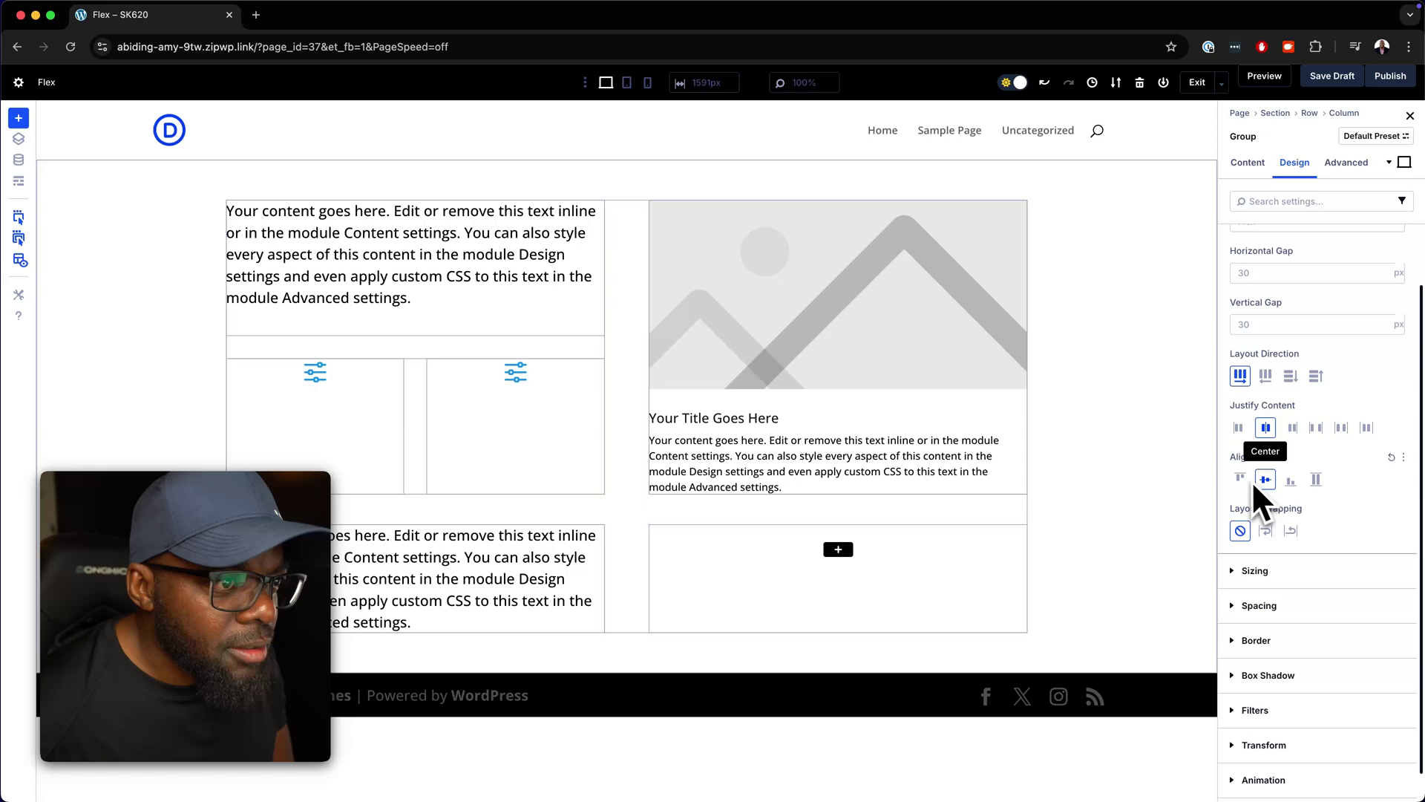
{"action": "left_click", "coordinate": [1266, 478]}
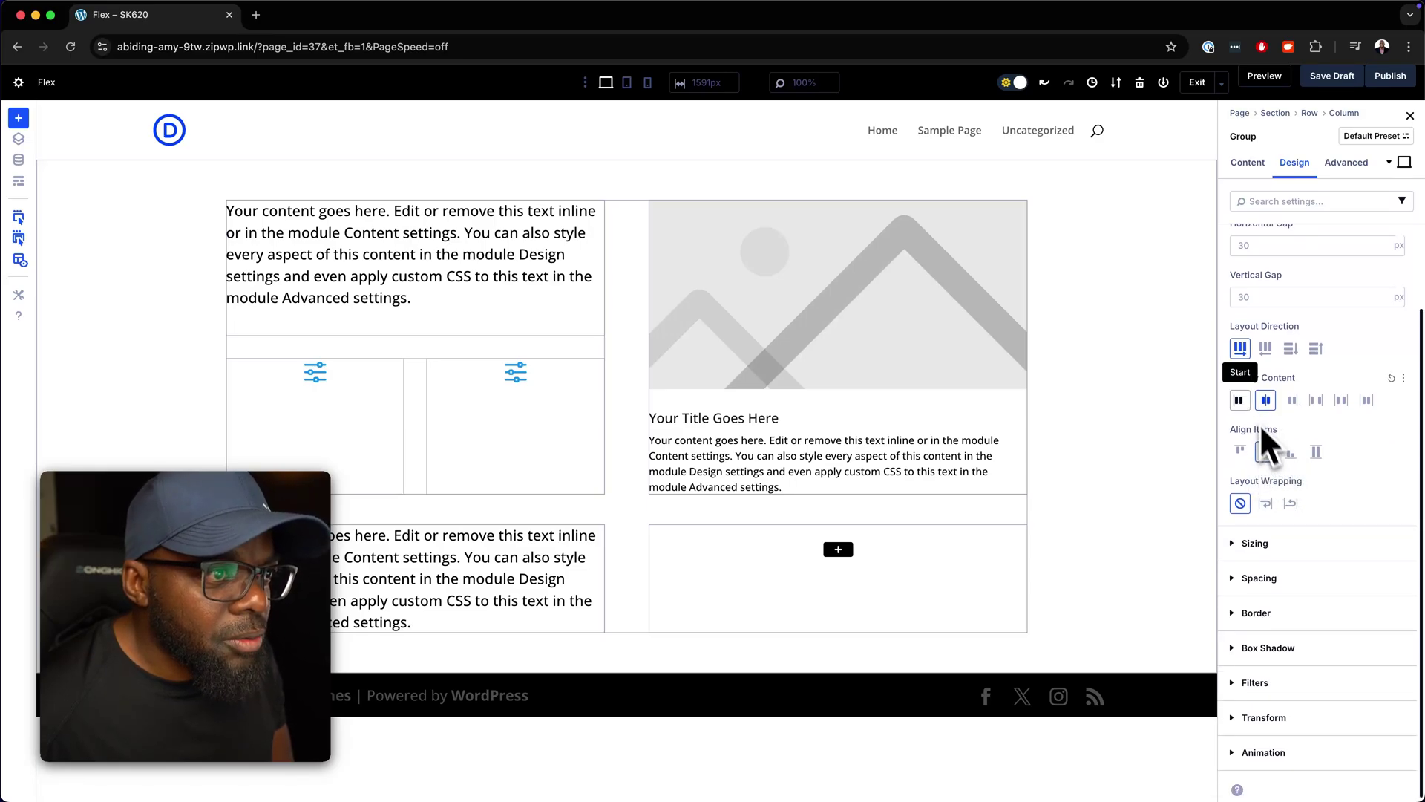
{"action": "scroll", "coordinate": [1400, 419], "scroll_direction": "up", "scroll_amount": 3}
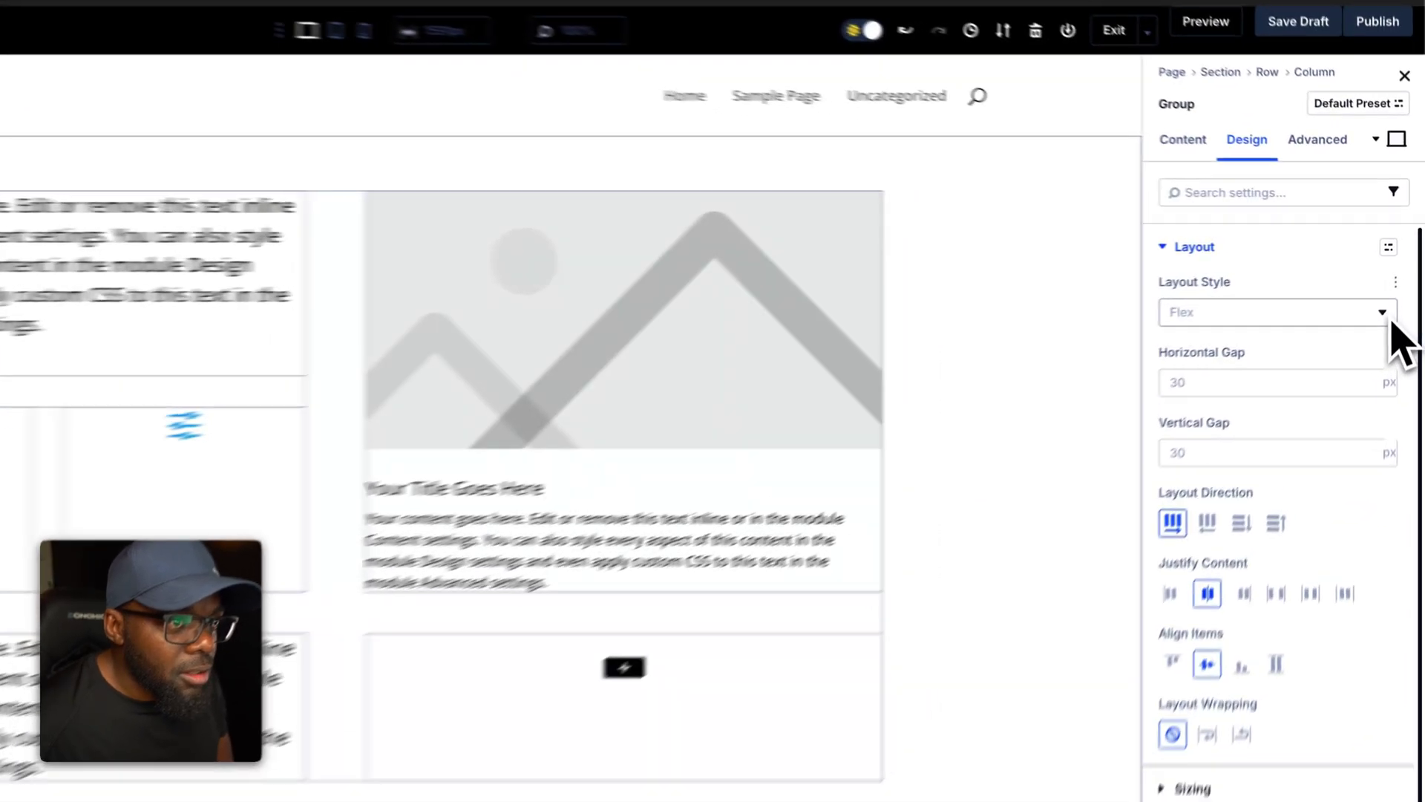
{"action": "left_click", "coordinate": [1394, 290]}
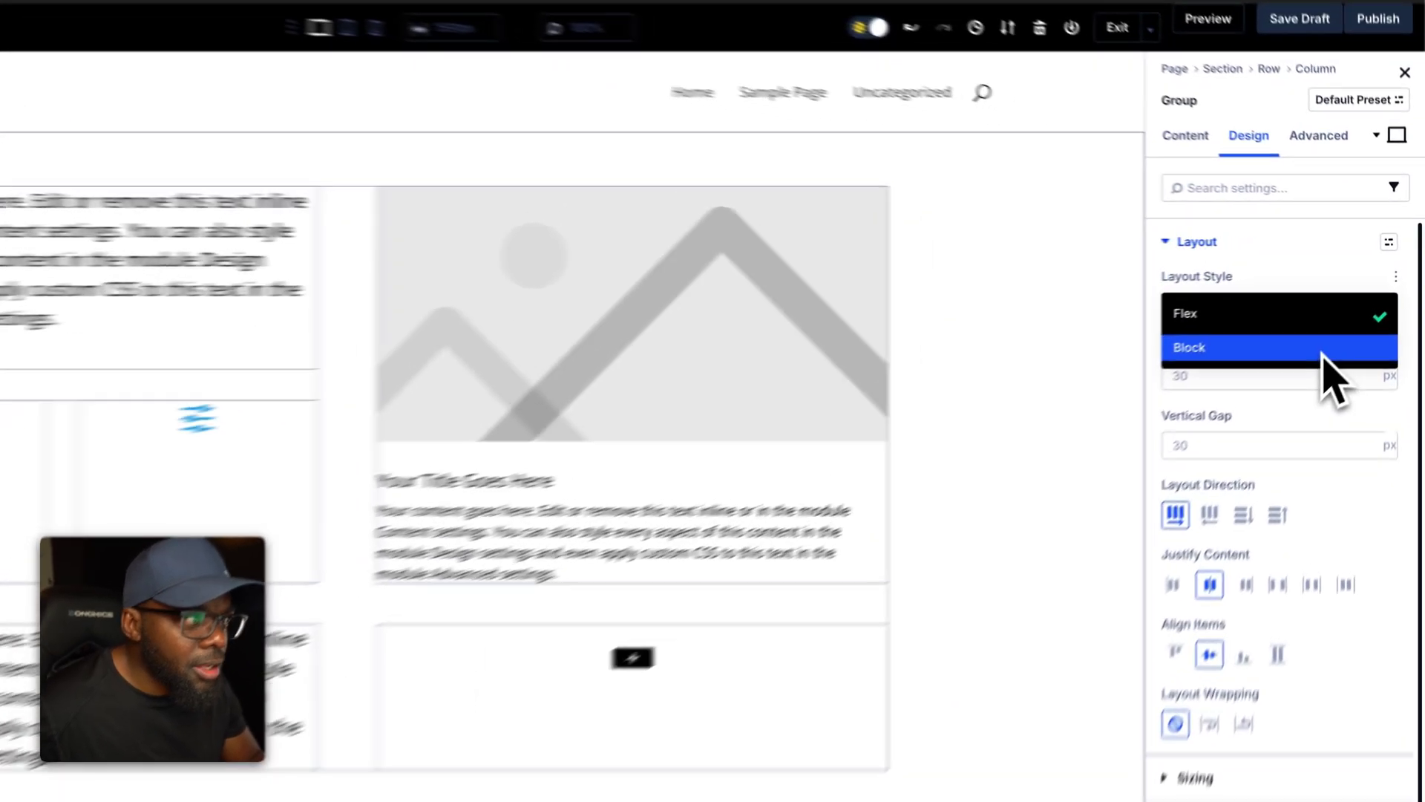
{"action": "left_click", "coordinate": [1322, 349]}
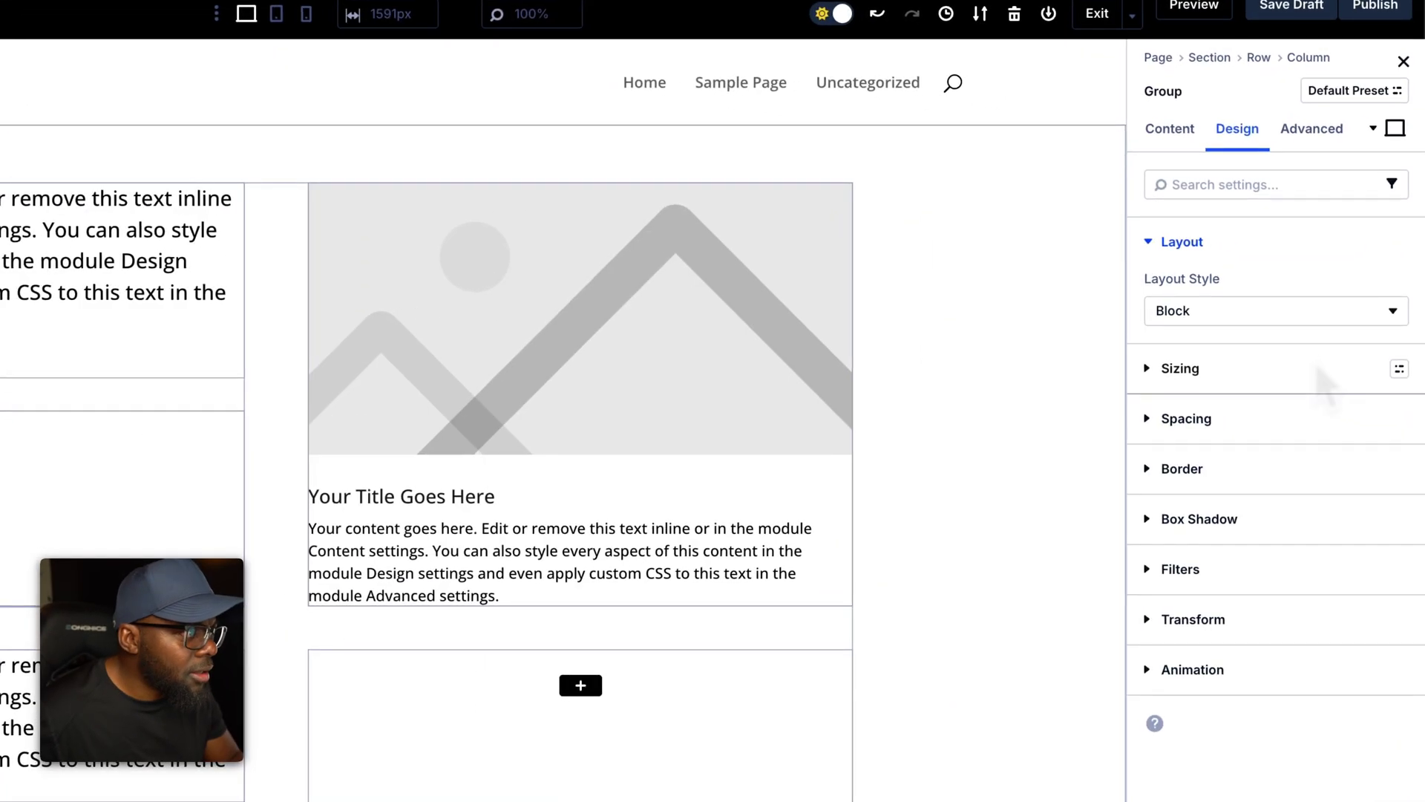
{"action": "left_click", "coordinate": [1390, 313]}
{"action": "left_click", "coordinate": [1320, 326]}
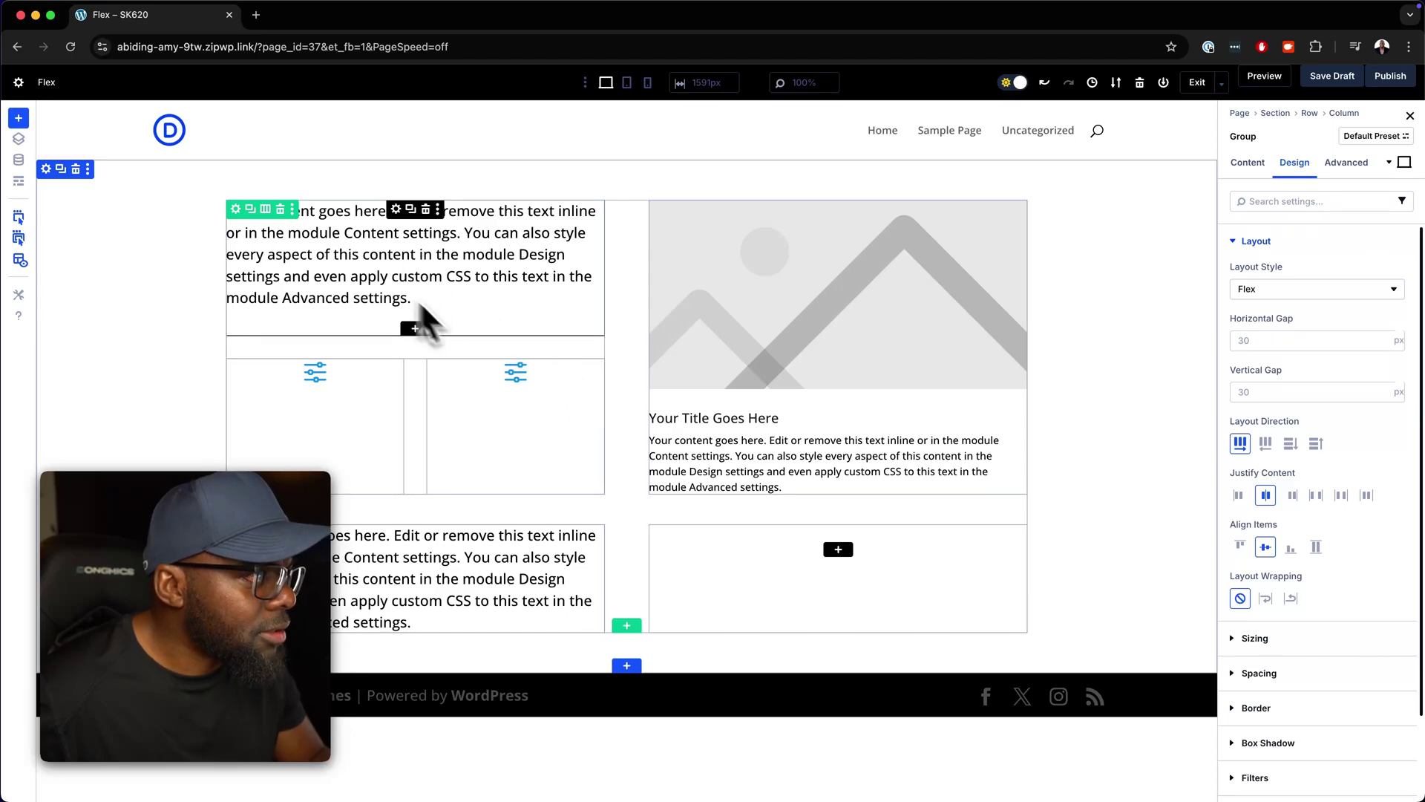
Replace the row with a two-equal-column row and put a Text module in the left column
{"action": "left_click", "coordinate": [281, 210]}
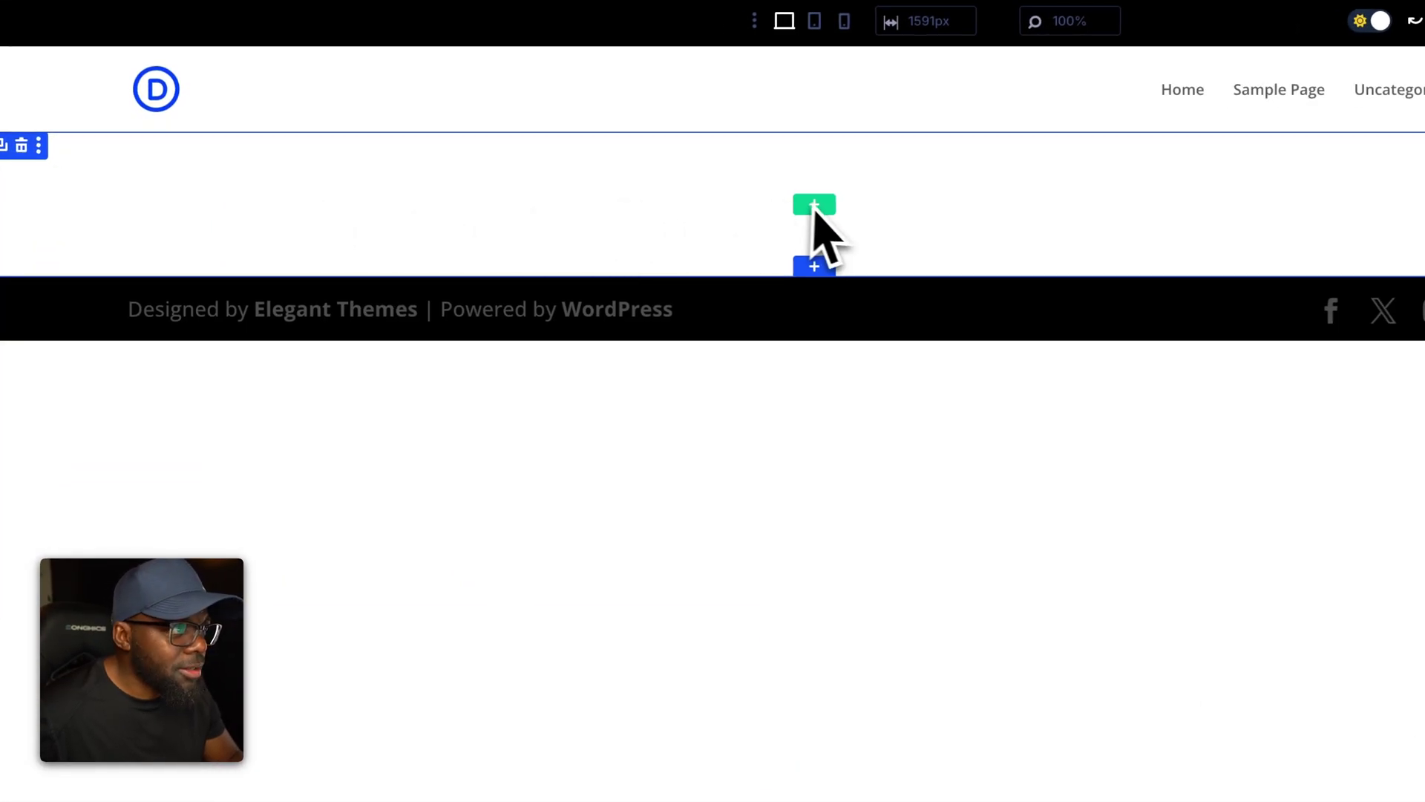
{"action": "left_click", "coordinate": [814, 206]}
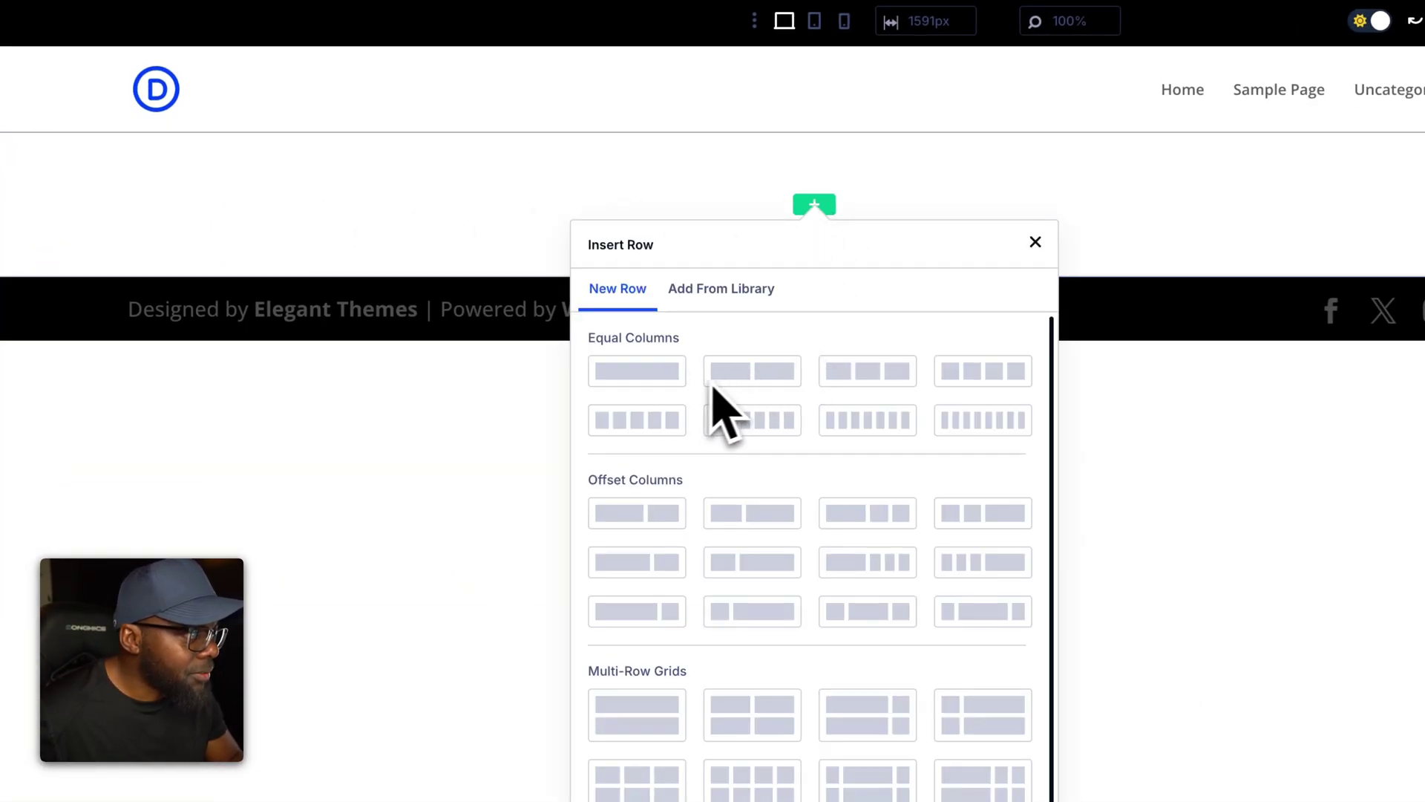
{"action": "left_click", "coordinate": [720, 376]}
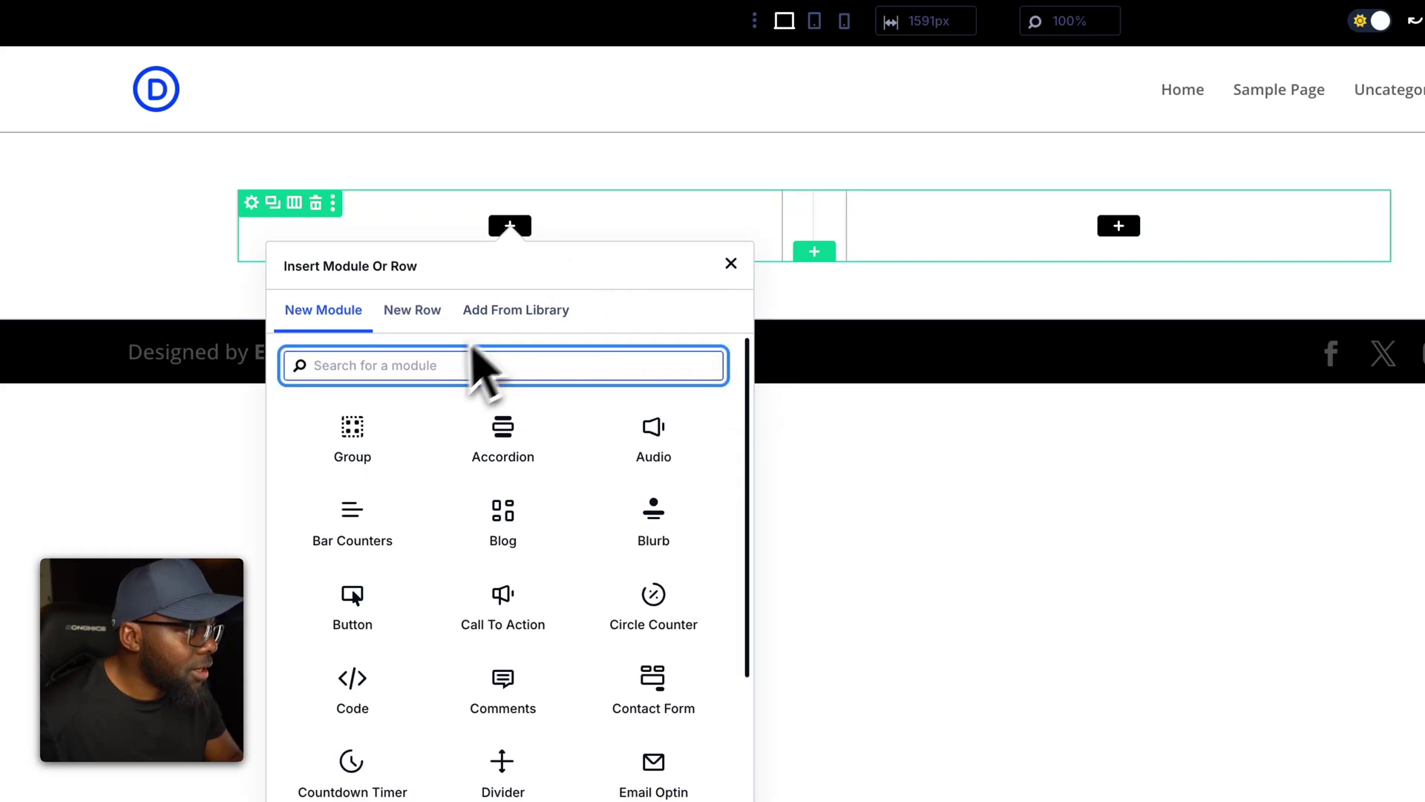
{"action": "type", "text": "text"}
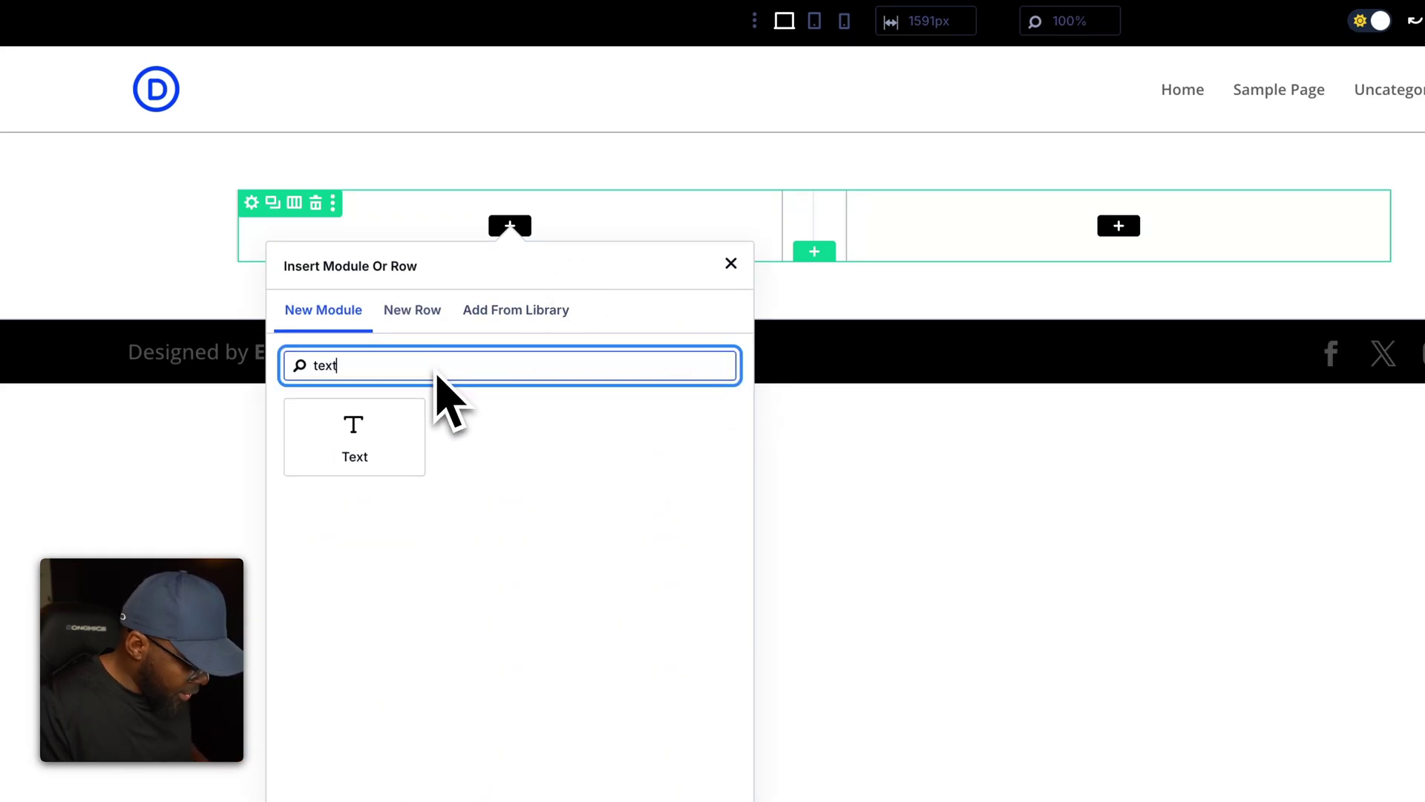
{"action": "left_click", "coordinate": [391, 460]}
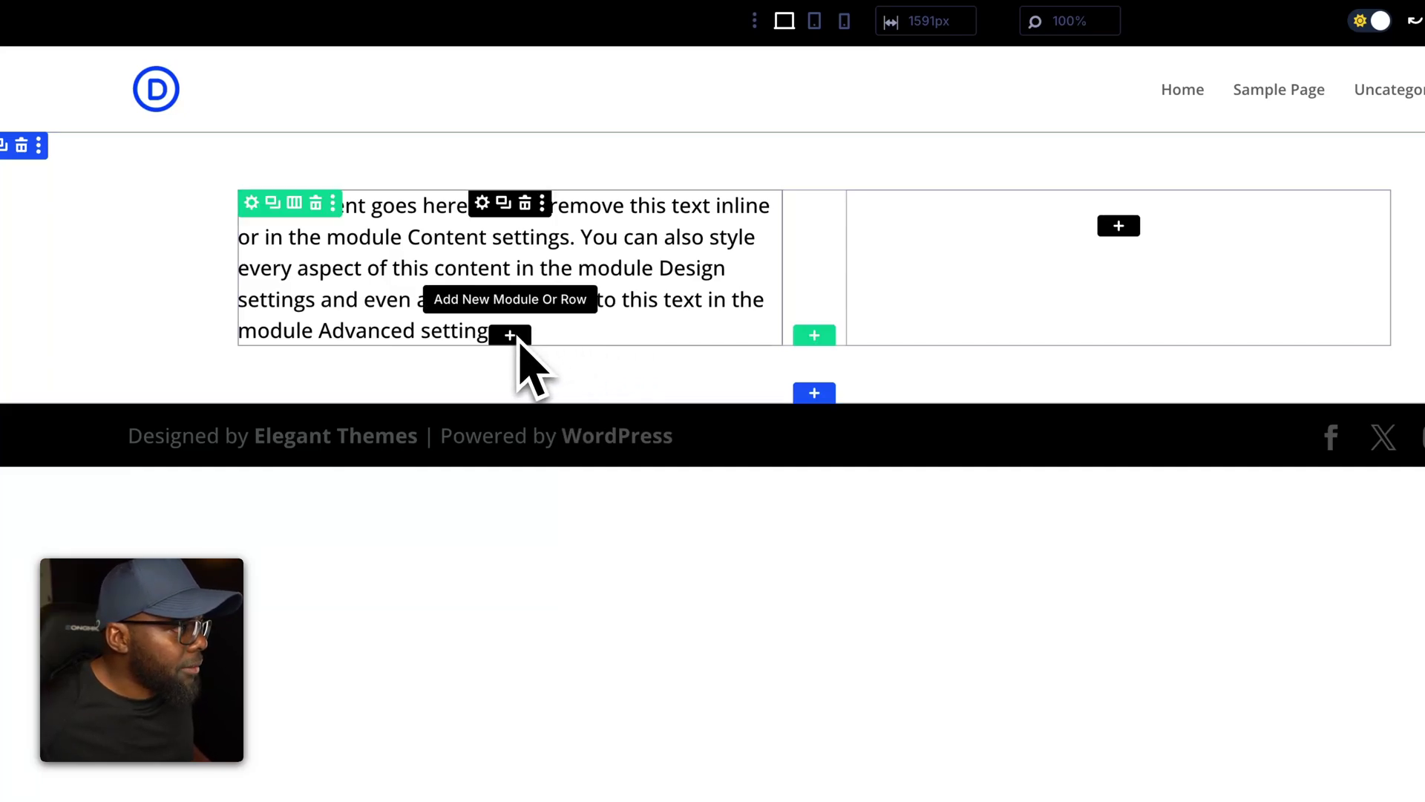
Add a single-column row below the text with an exclamation Icon module
{"action": "left_click", "coordinate": [517, 339]}
{"action": "left_click", "coordinate": [419, 423]}
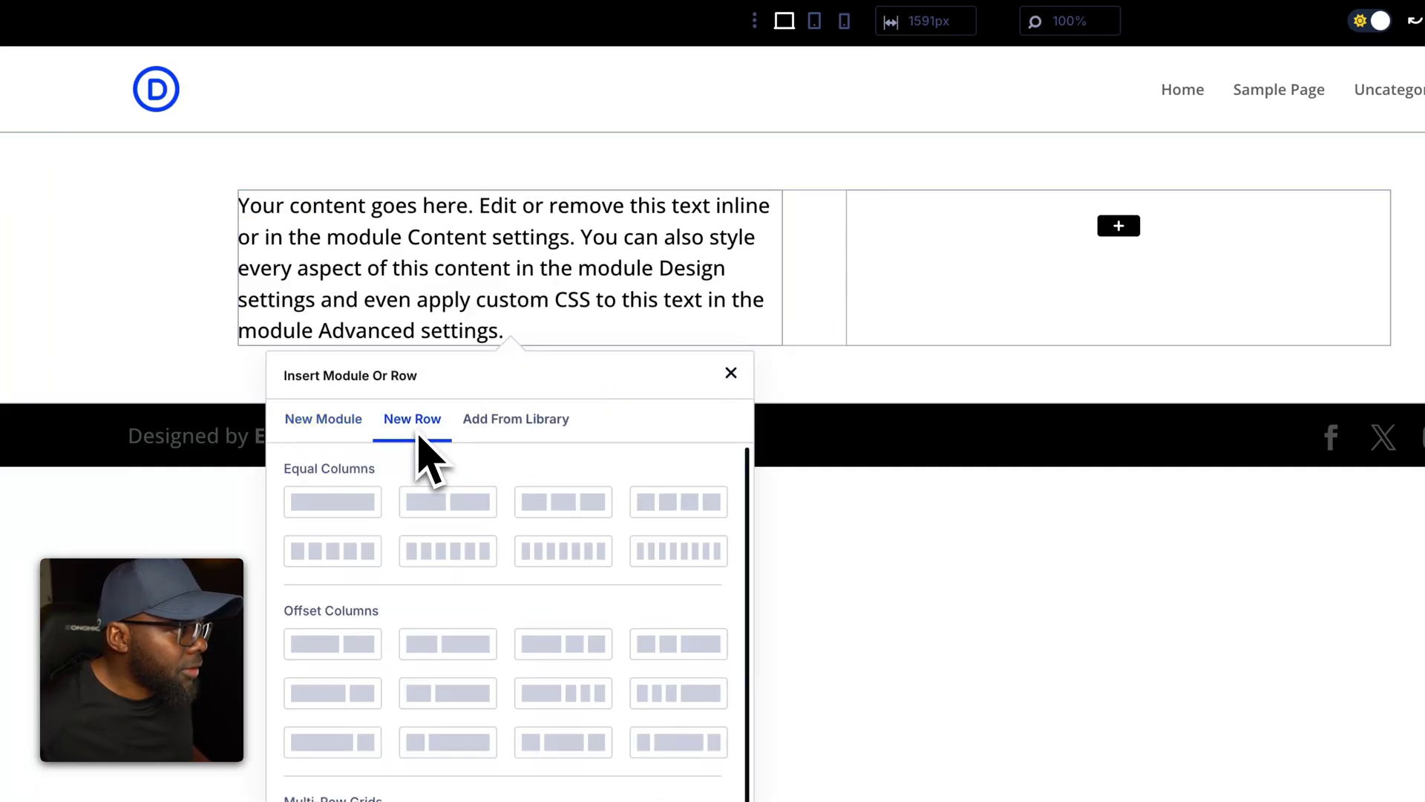
{"action": "left_click", "coordinate": [356, 503]}
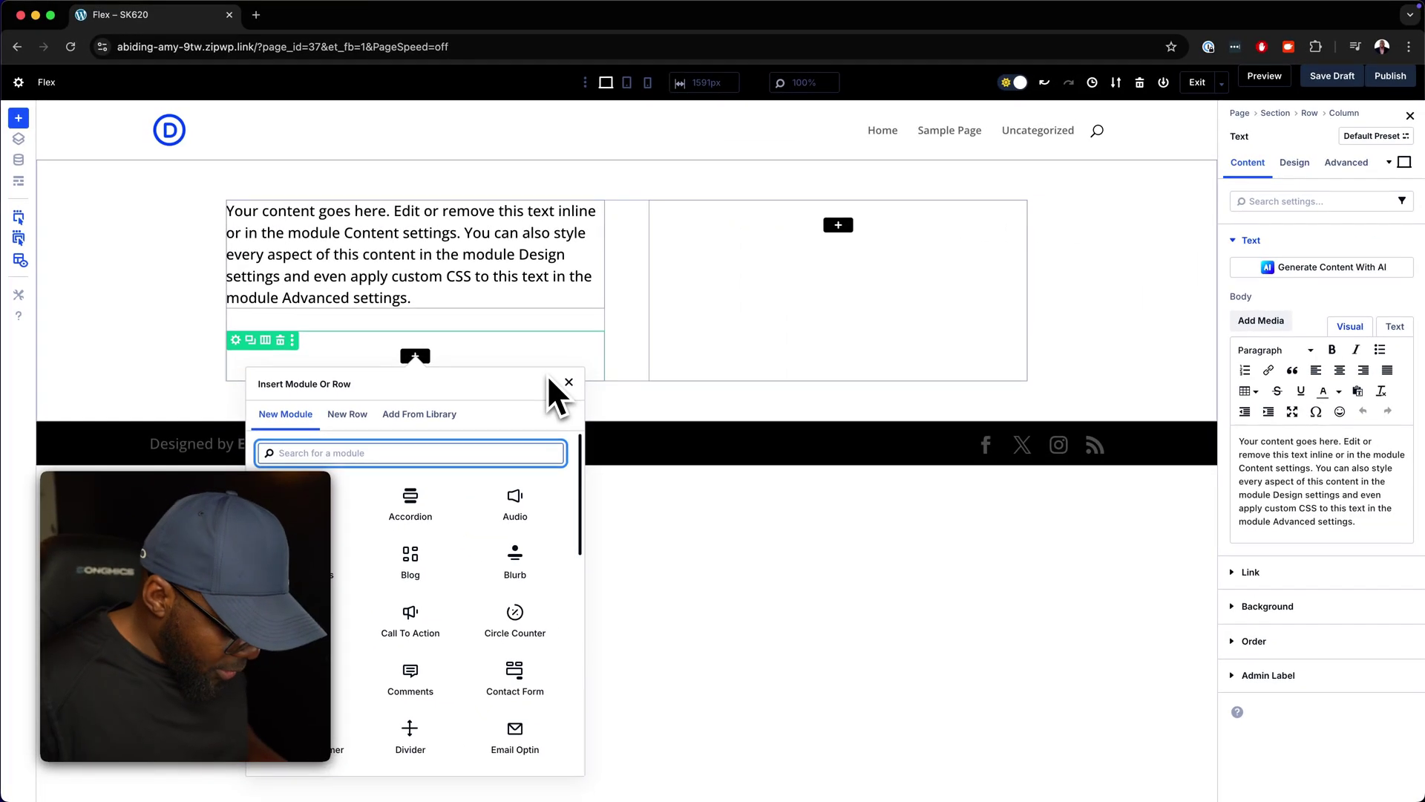
{"action": "type", "text": "icon"}
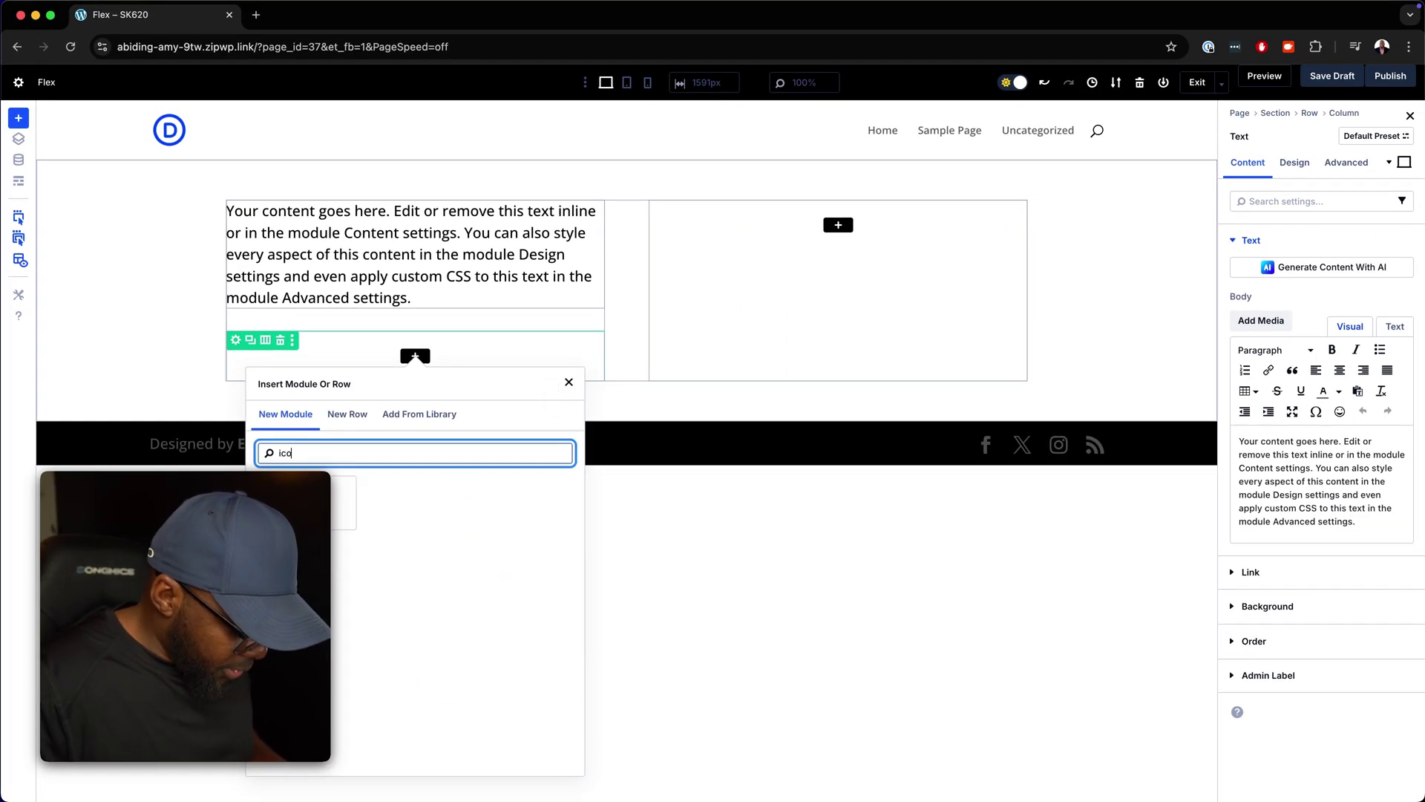
{"action": "left_click", "coordinate": [334, 497]}
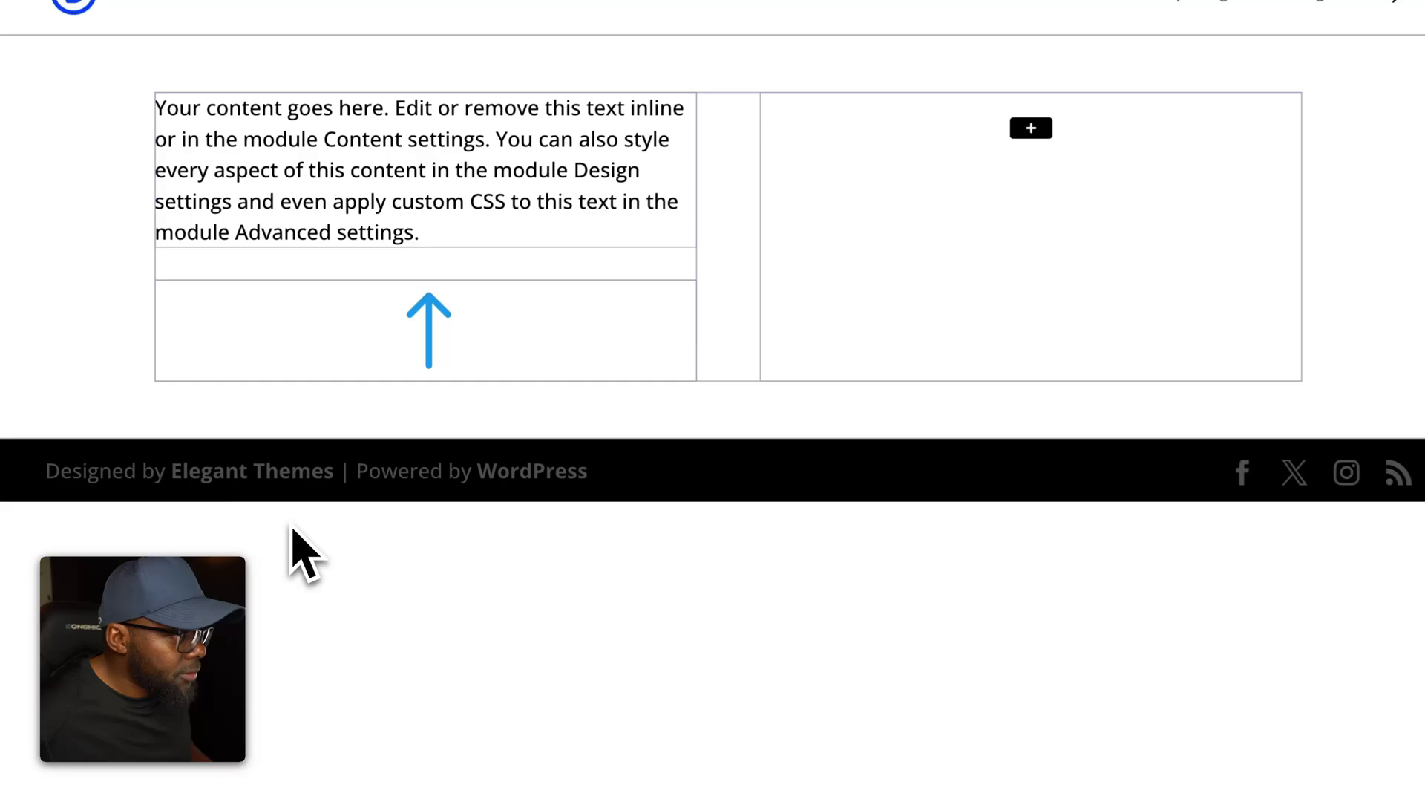
{"action": "scroll", "coordinate": [1295, 452], "scroll_direction": "down", "scroll_amount": 5}
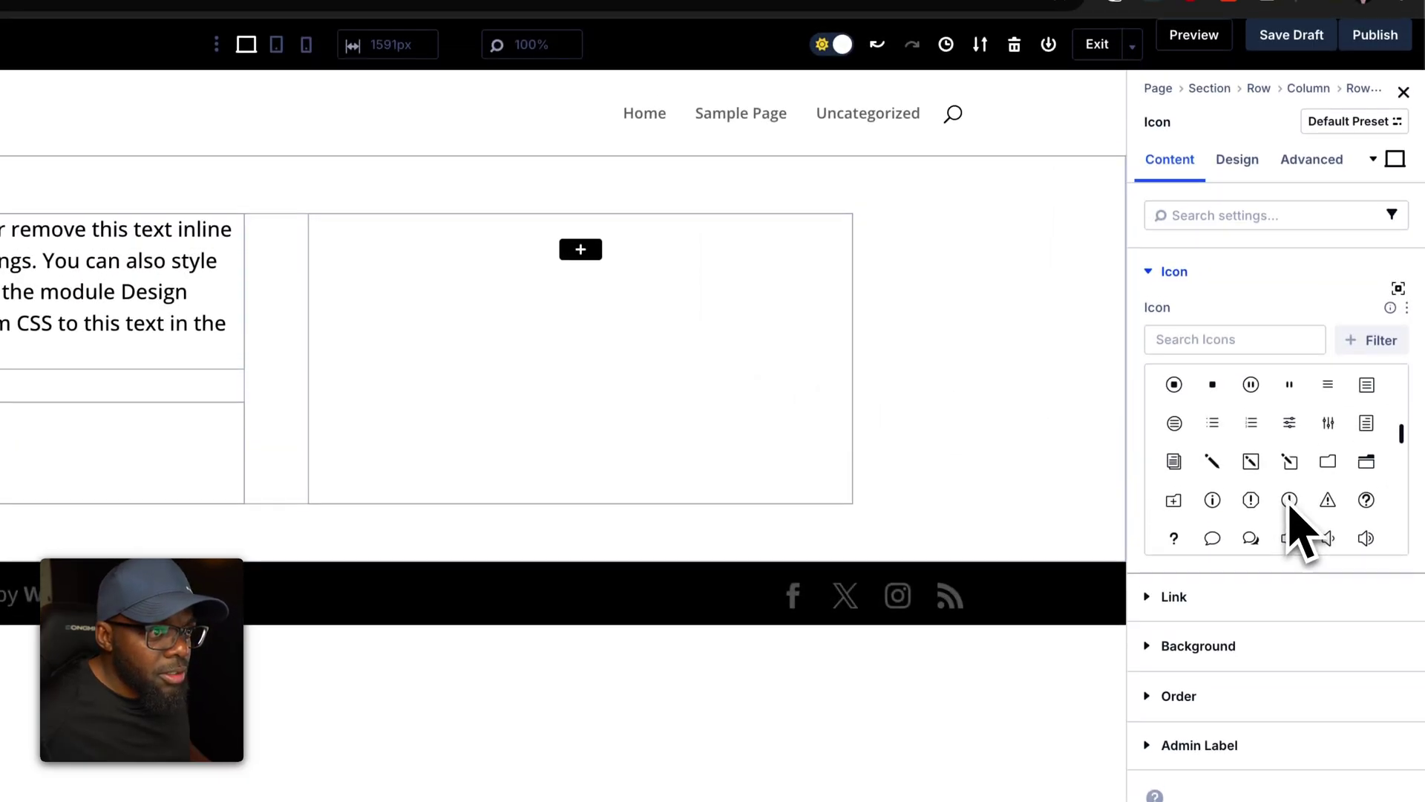
{"action": "left_click", "coordinate": [1254, 501]}
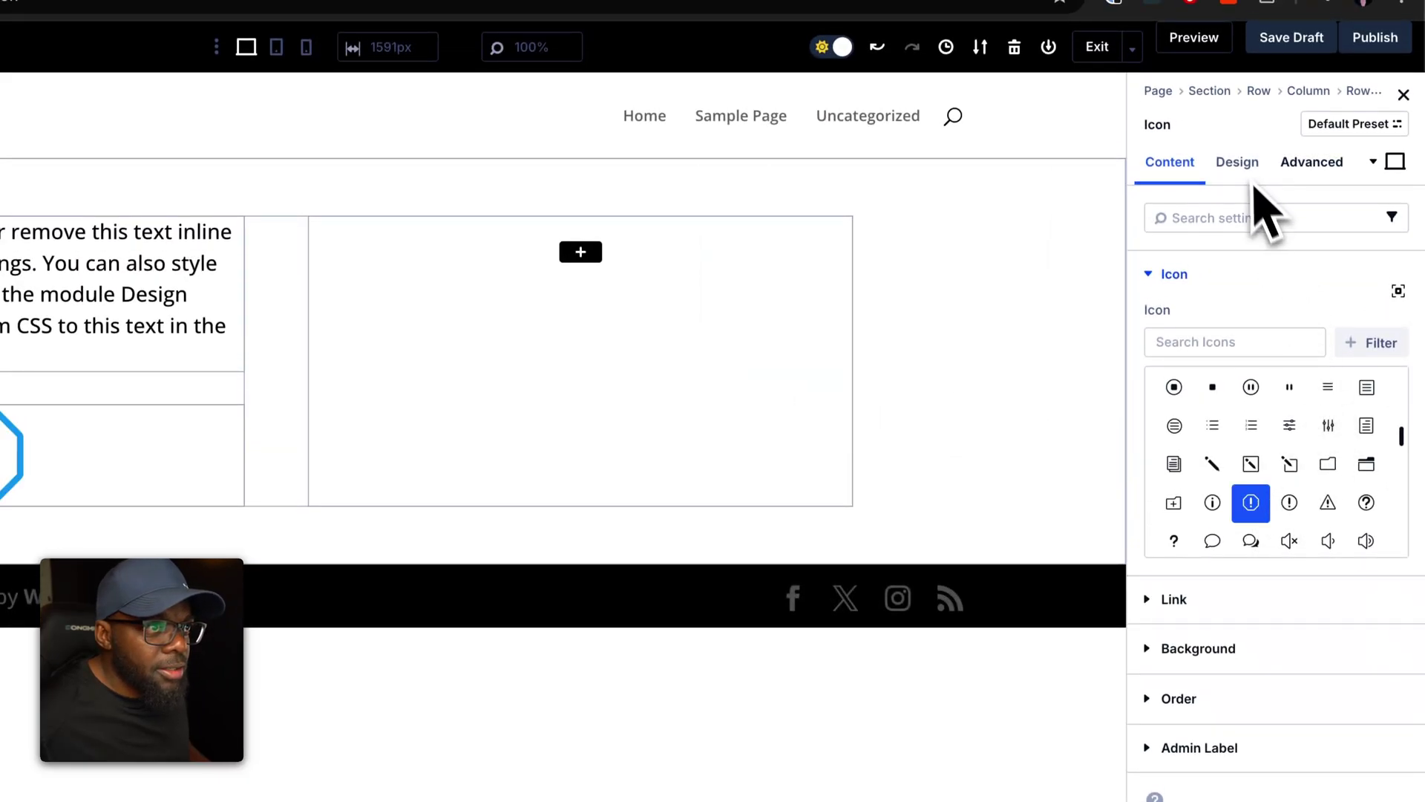
Set the exclamation icon's size to 4rem
{"action": "left_click", "coordinate": [1240, 165]}
{"action": "left_click", "coordinate": [1209, 276]}
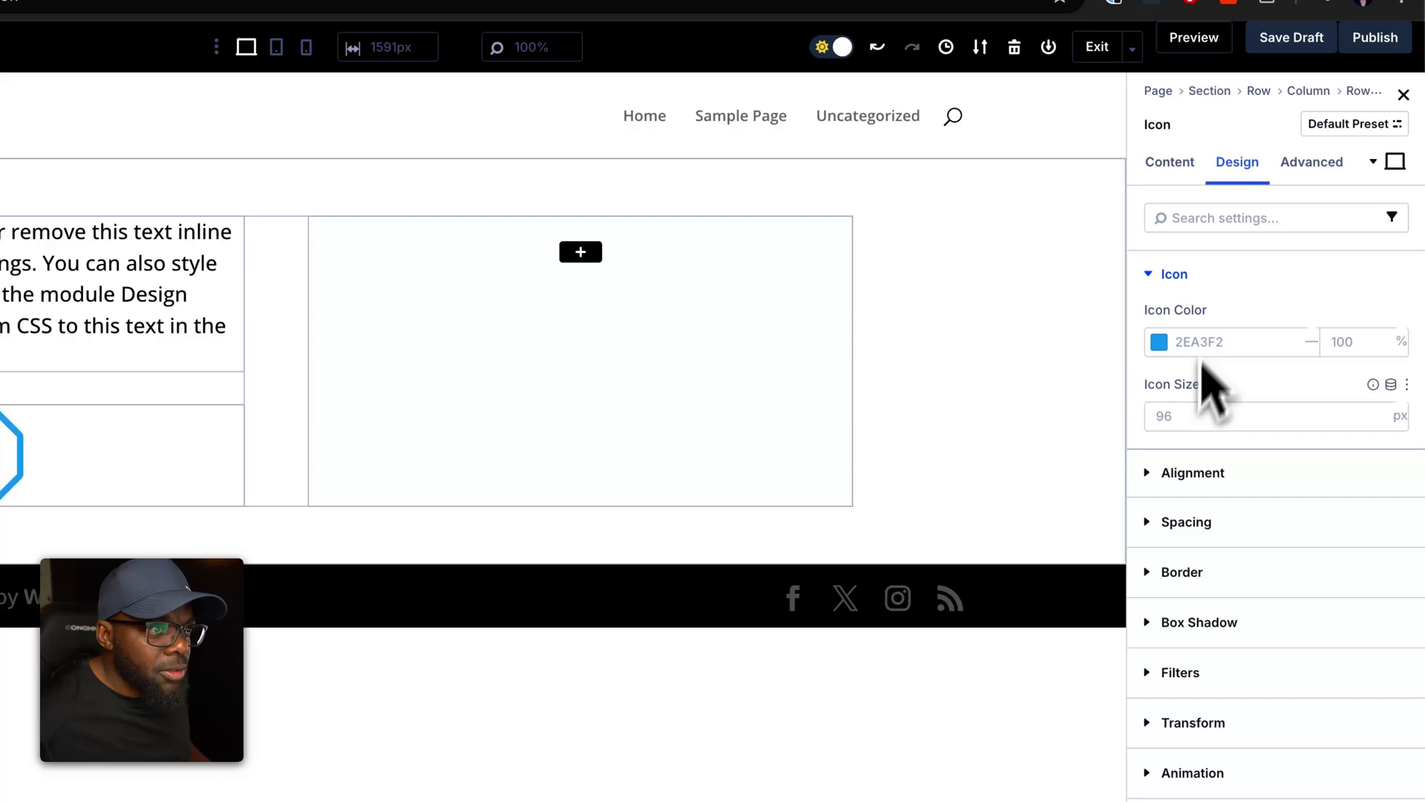
{"action": "left_click", "coordinate": [1188, 425]}
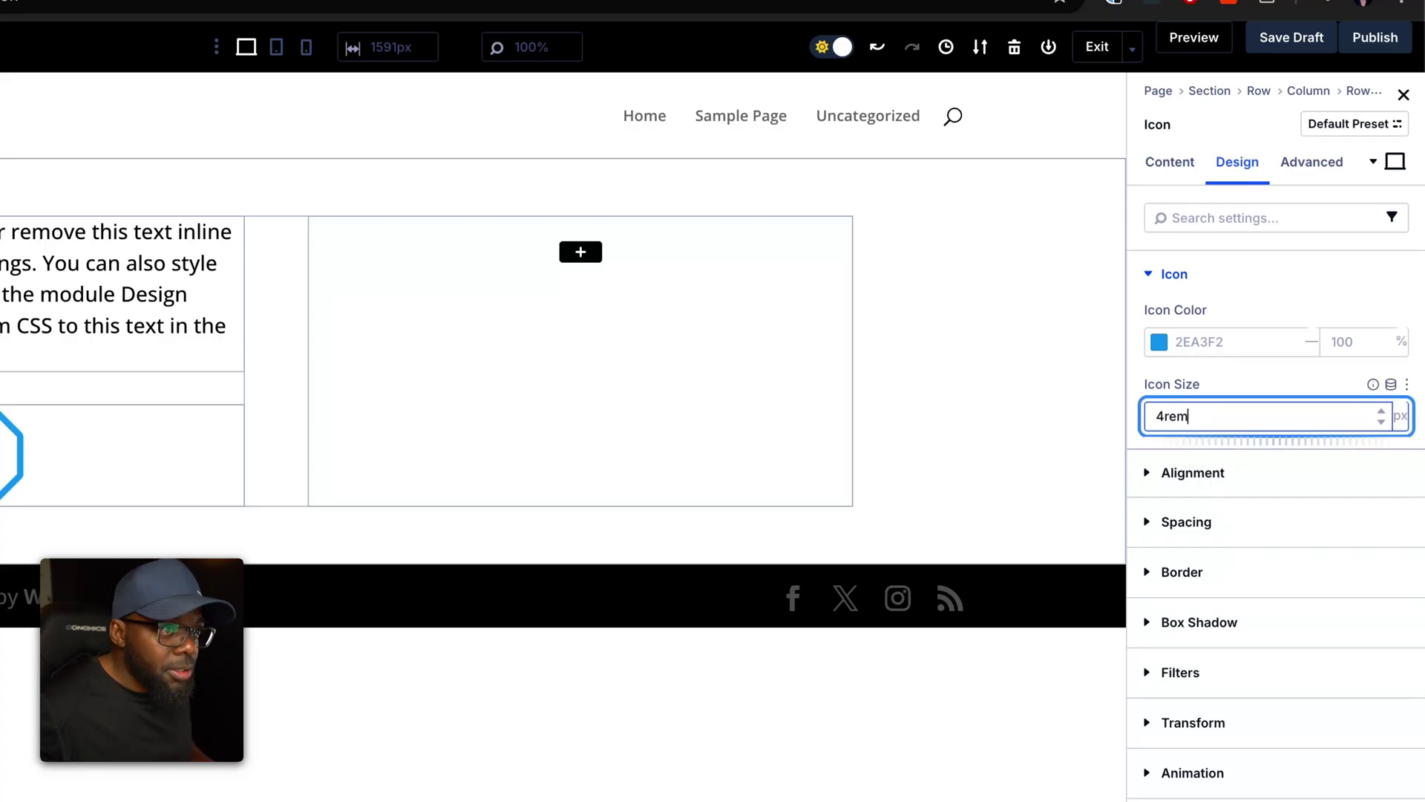
{"action": "key", "text": "Return"}
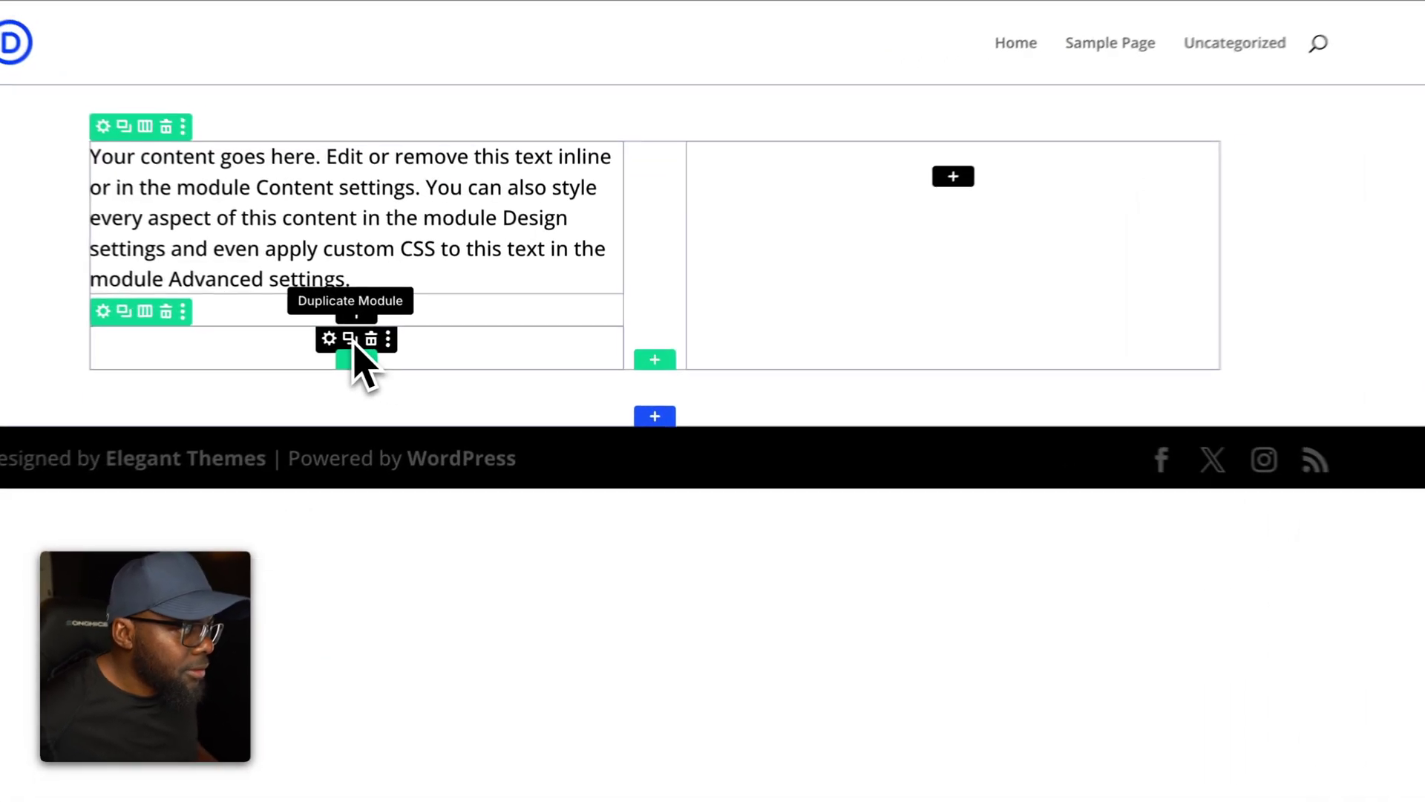
Duplicate the icon module and change the copy to a lock symbol
{"action": "left_click", "coordinate": [411, 340]}
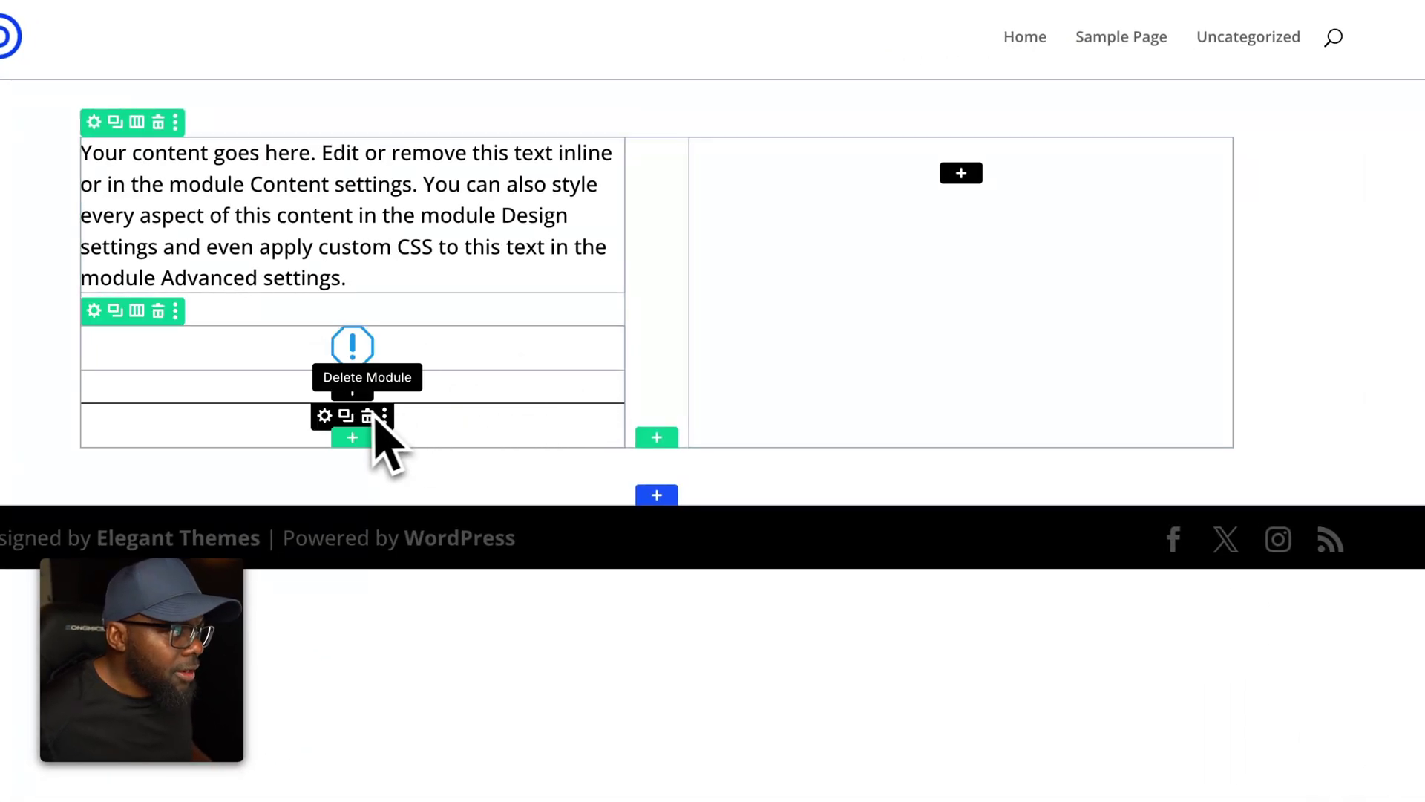
{"action": "left_click", "coordinate": [324, 415]}
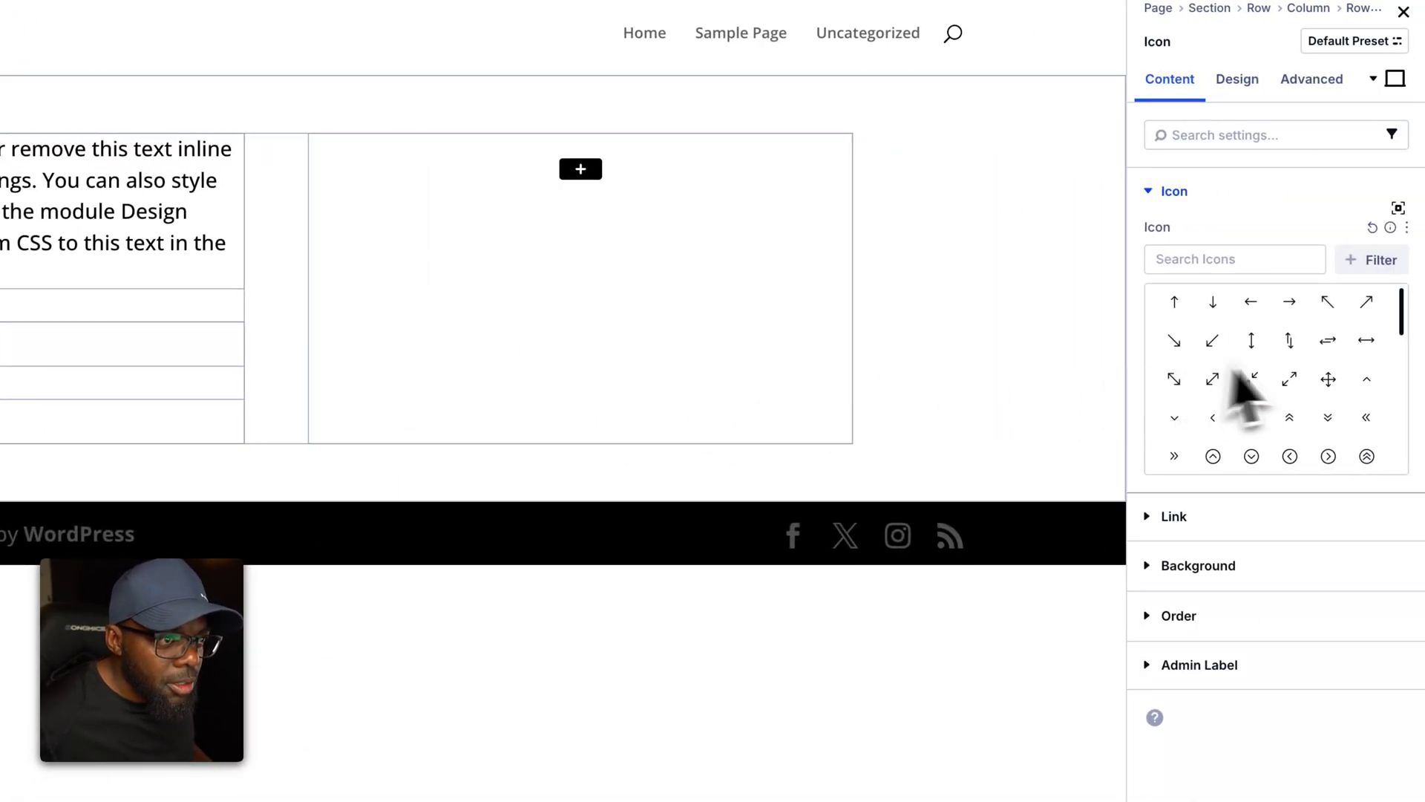
{"action": "scroll", "coordinate": [1311, 376], "scroll_direction": "down", "scroll_amount": 5}
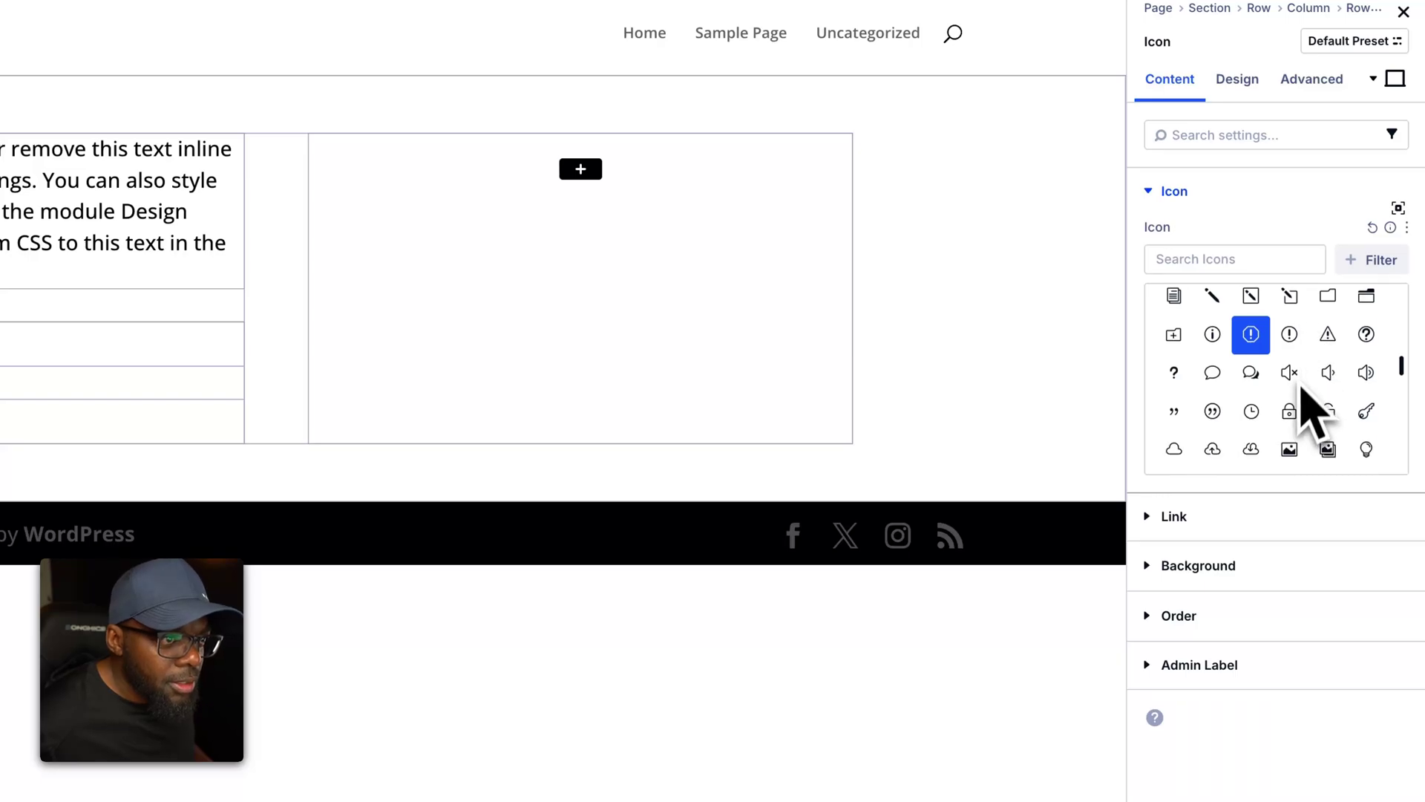
{"action": "left_click", "coordinate": [1291, 412]}
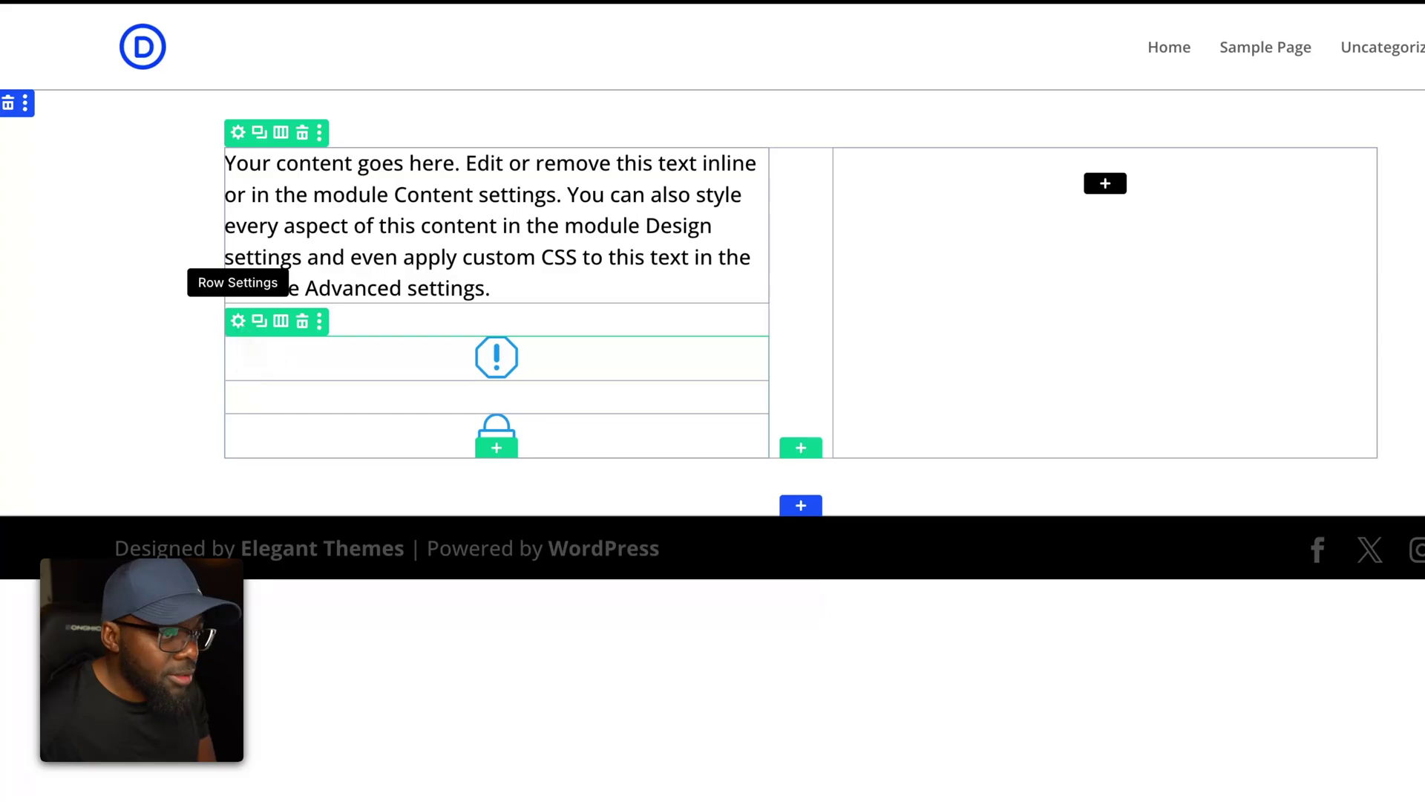
Set the icon column's Layout Direction to Row and Justify Content to Space Between
{"action": "left_click", "coordinate": [239, 322]}
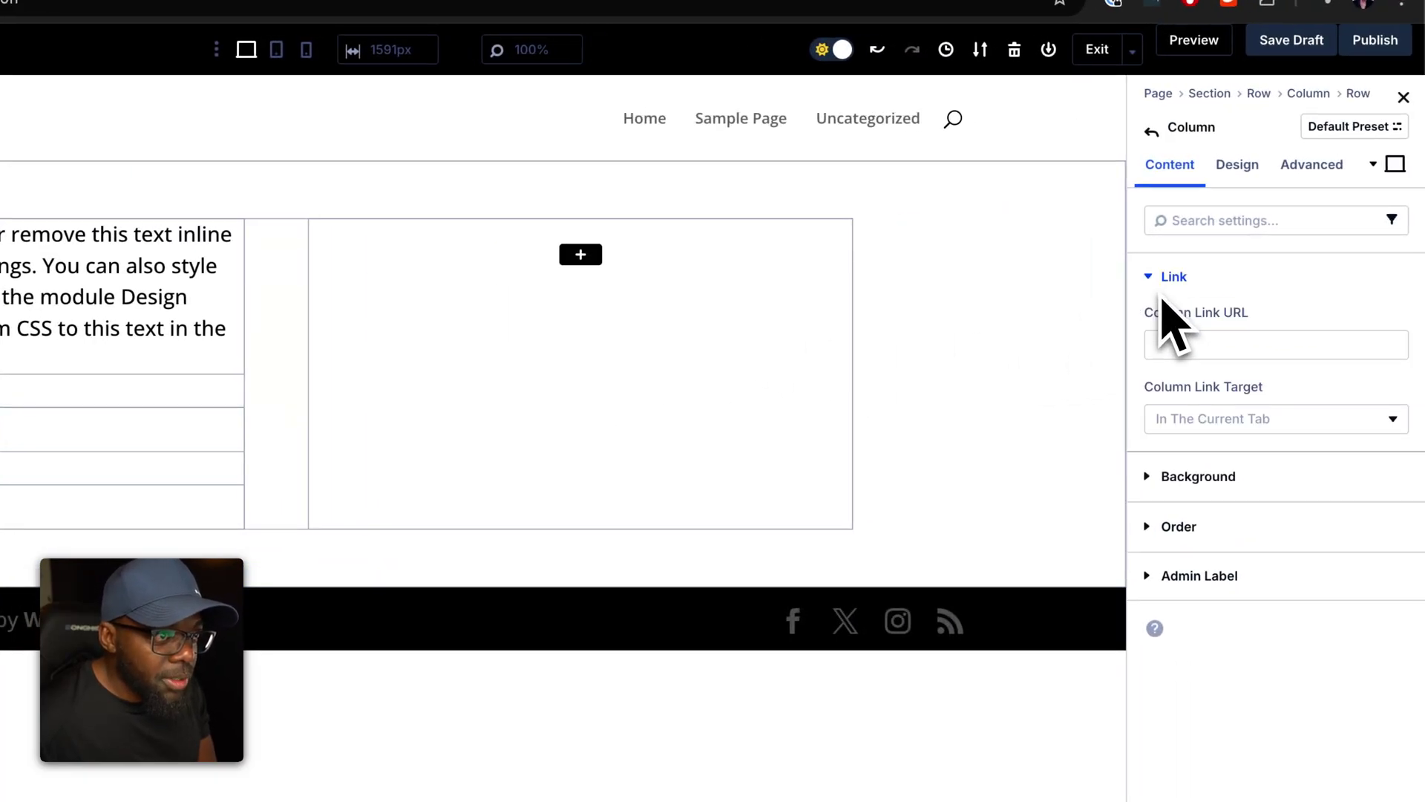
{"action": "left_click", "coordinate": [1235, 166]}
{"action": "left_click", "coordinate": [1218, 279]}
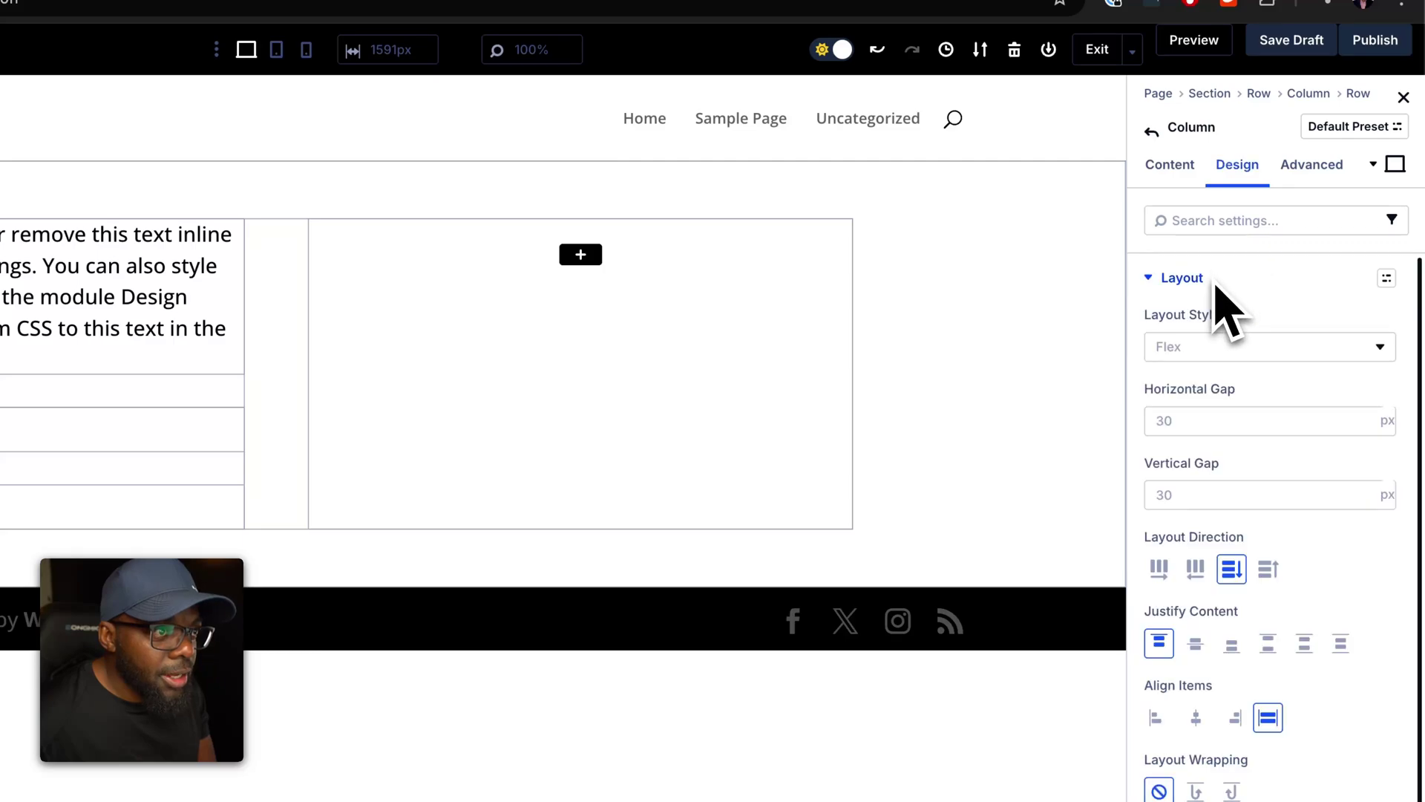
{"action": "scroll", "coordinate": [1255, 482], "scroll_direction": "down", "scroll_amount": 2}
{"action": "scroll", "coordinate": [1260, 512], "scroll_direction": "down", "scroll_amount": 2}
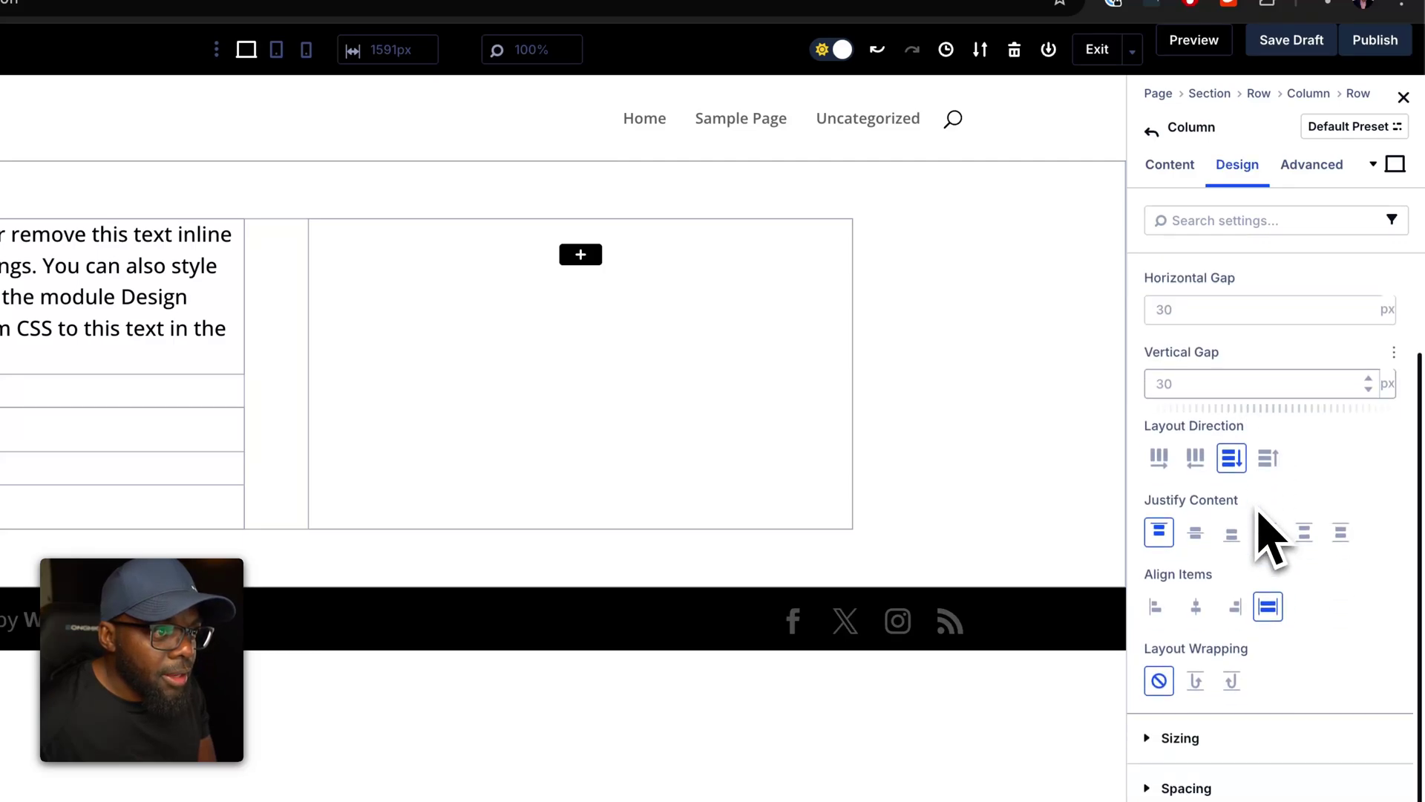
{"action": "left_click", "coordinate": [1159, 458]}
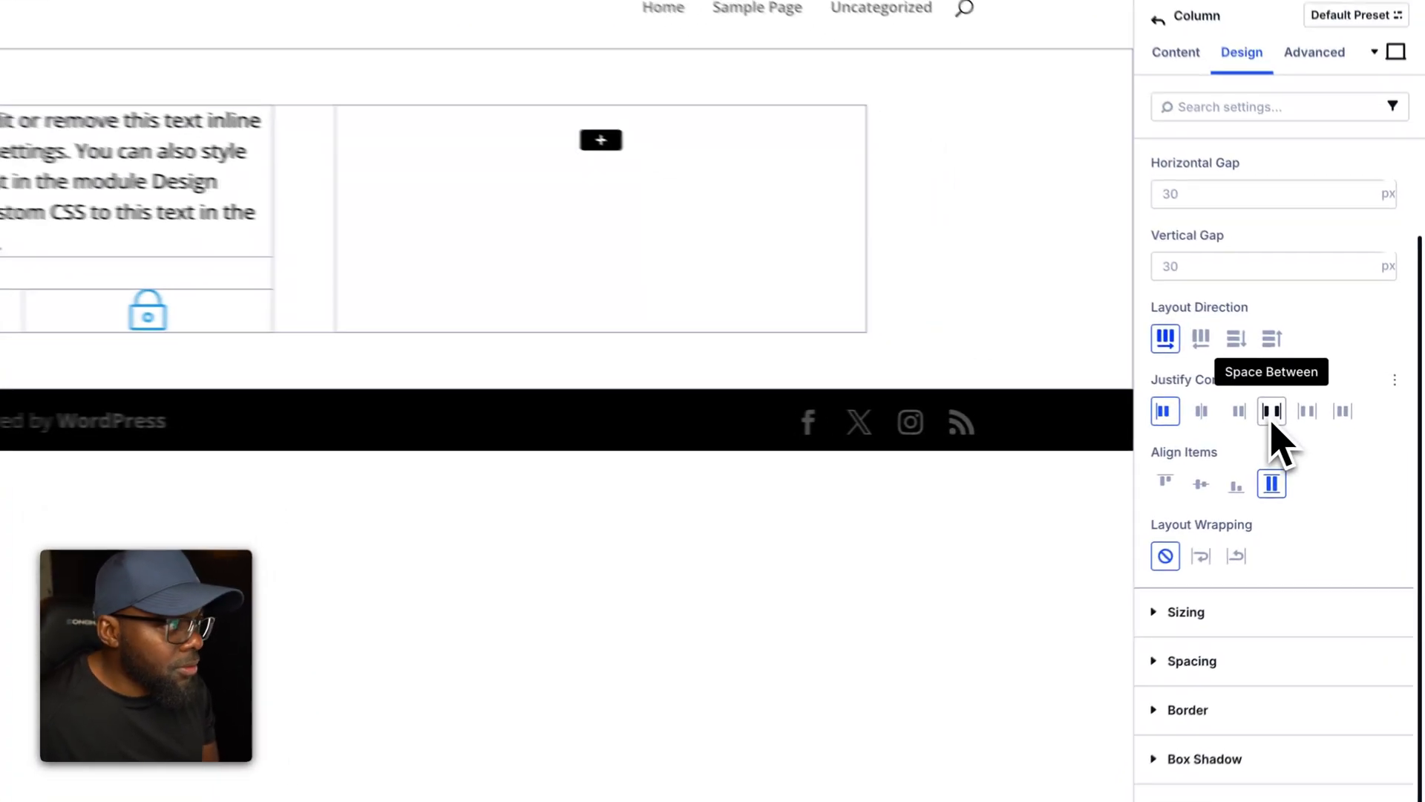
{"action": "left_click", "coordinate": [1272, 413]}
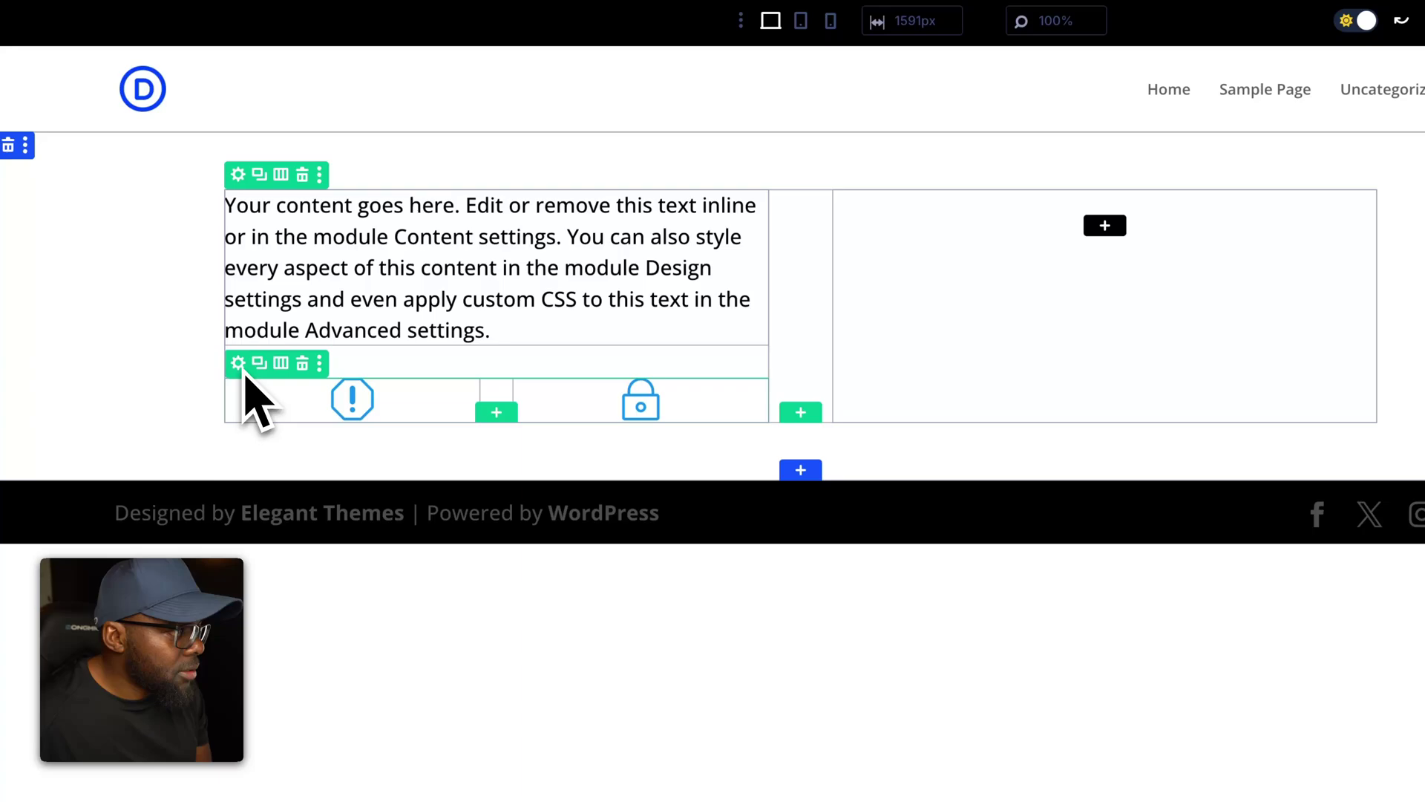
{"action": "left_click", "coordinate": [237, 332]}
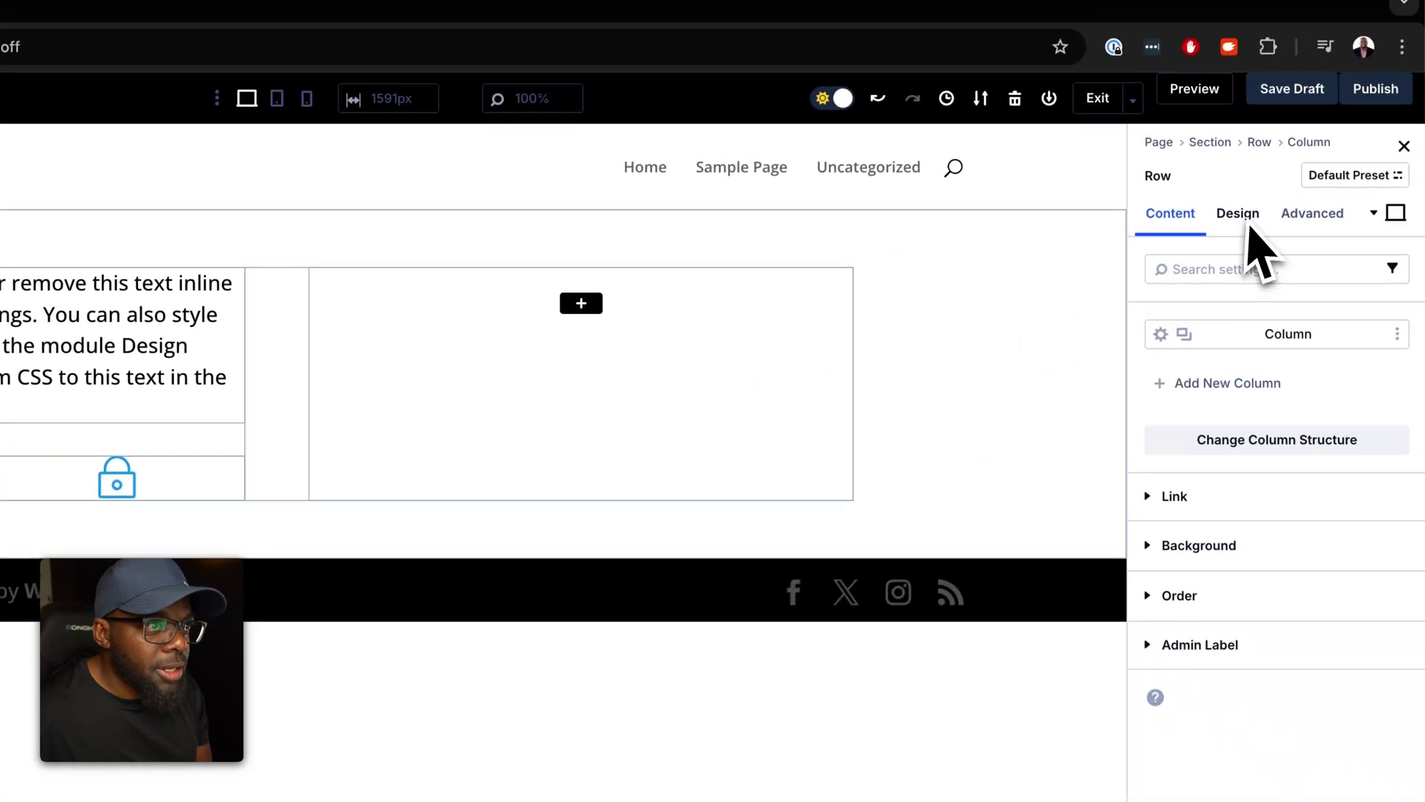
{"action": "left_click", "coordinate": [1408, 155]}
{"action": "left_click", "coordinate": [1218, 327]}
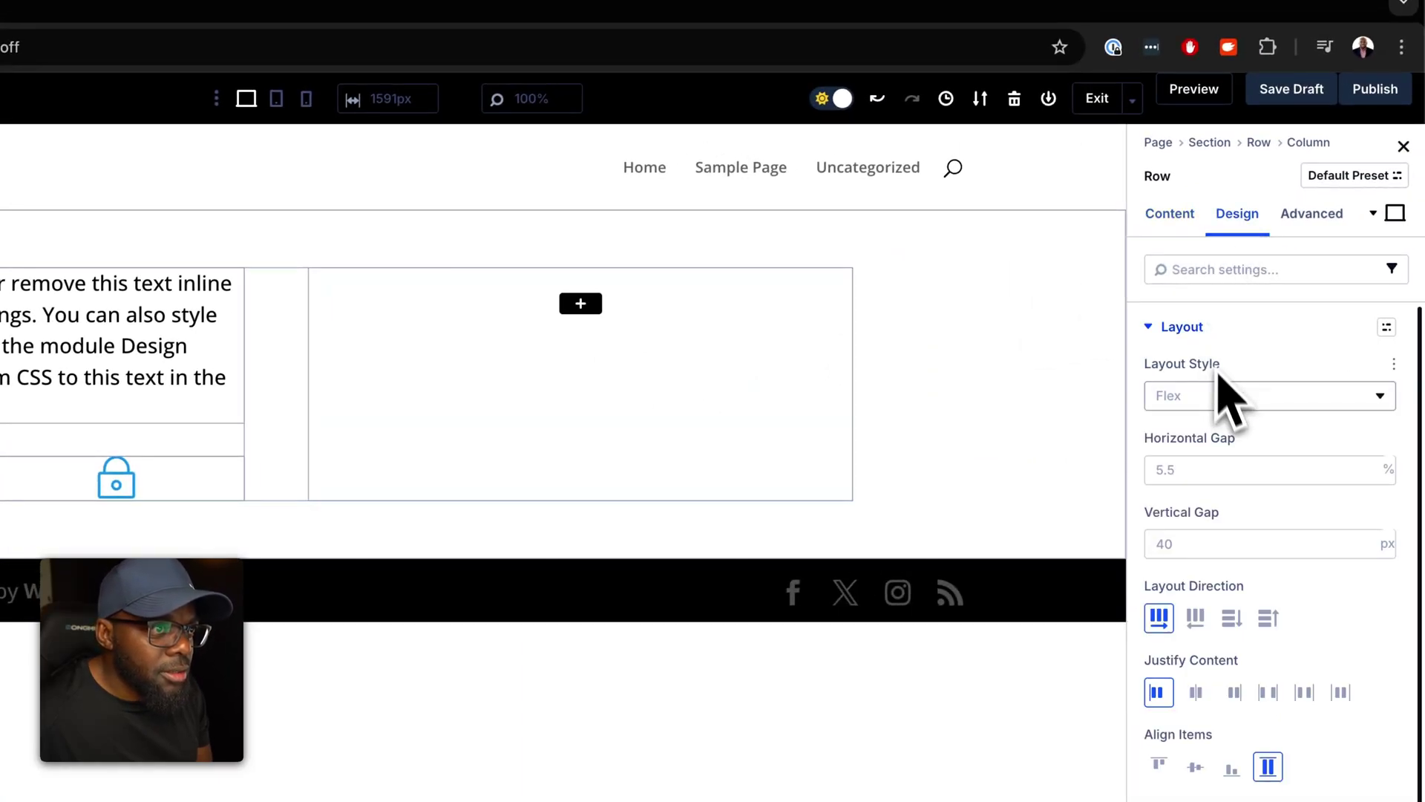
{"action": "scroll", "coordinate": [1239, 368], "scroll_direction": "down", "scroll_amount": 2}
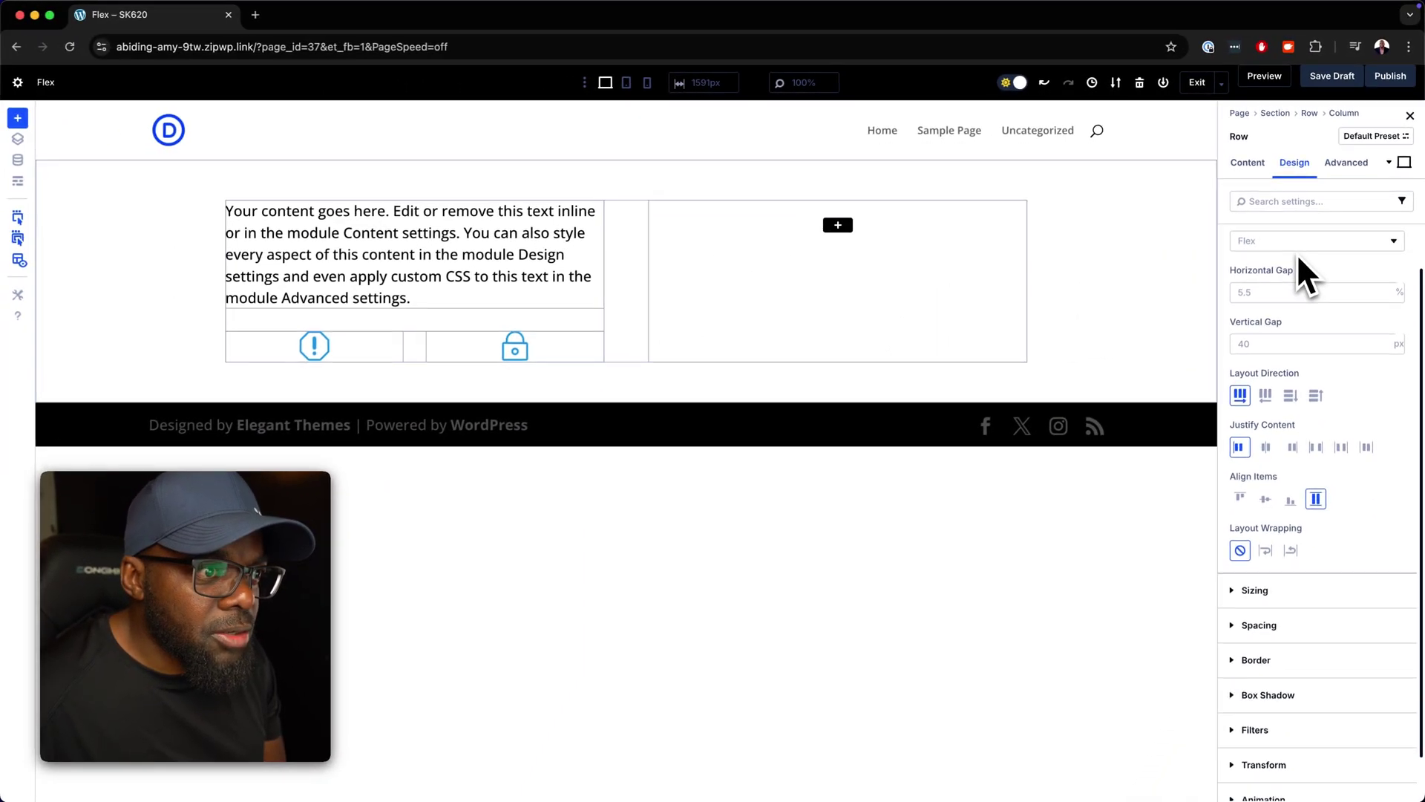
{"action": "scroll", "coordinate": [1297, 252], "scroll_direction": "up", "scroll_amount": 1}
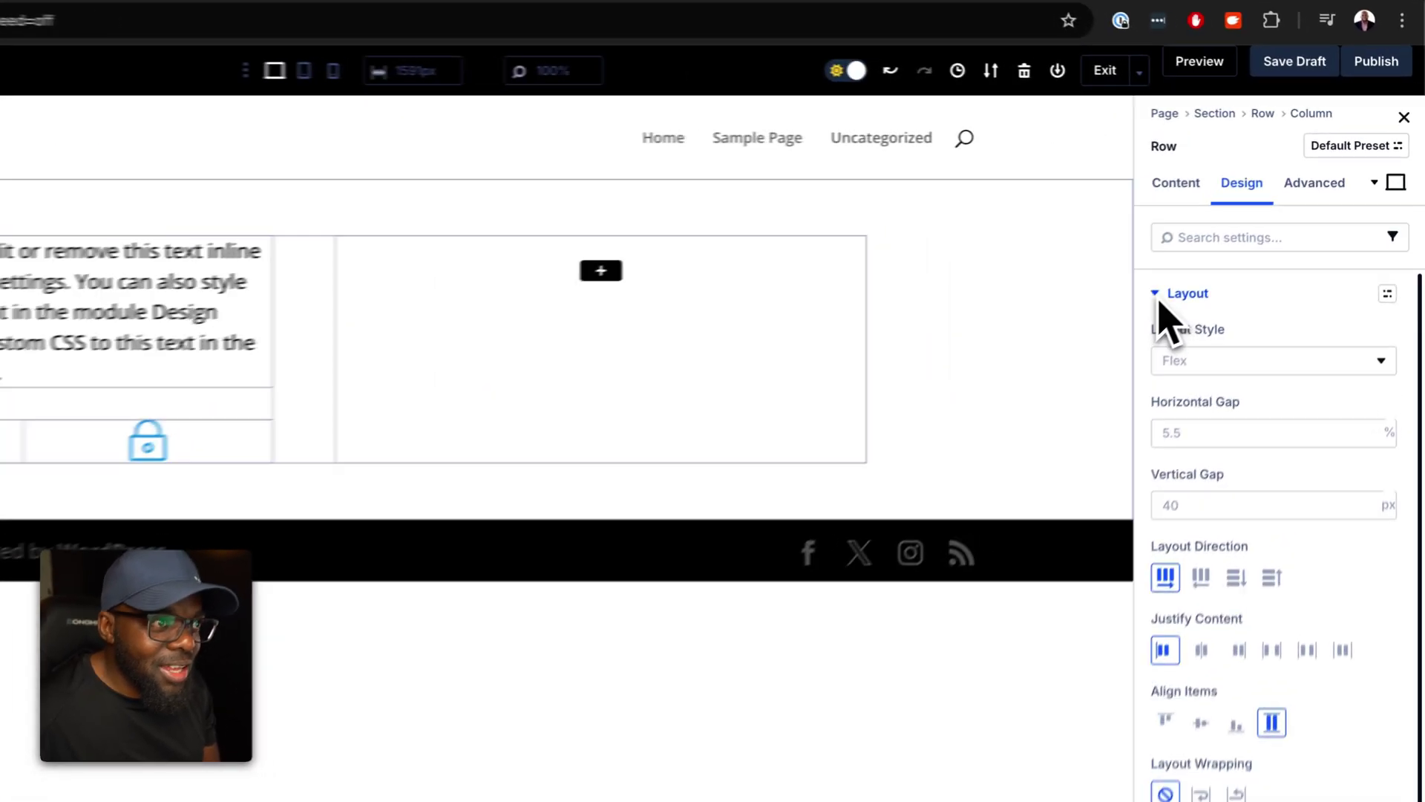
{"action": "left_click", "coordinate": [1235, 242]}
{"action": "left_click", "coordinate": [1257, 277]}
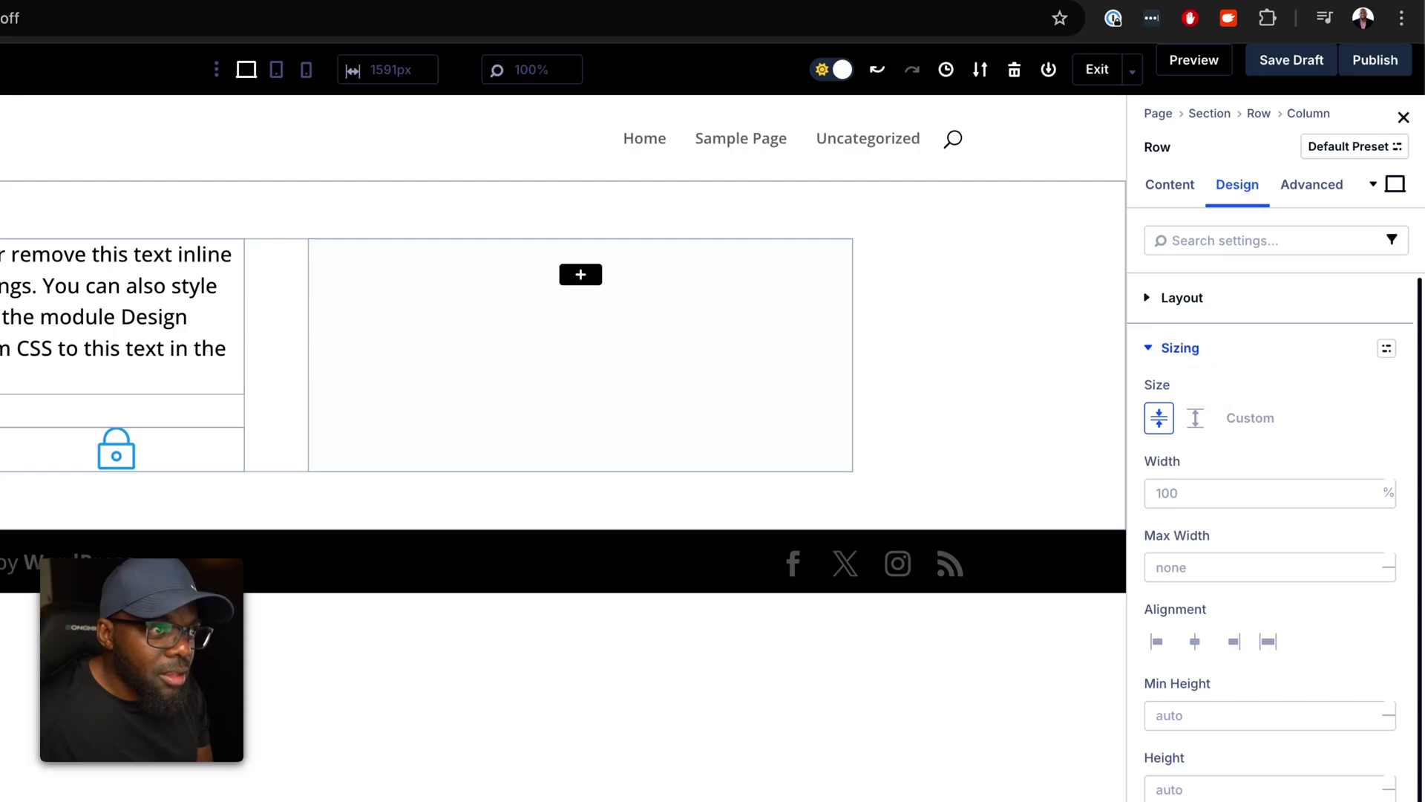
{"action": "left_click", "coordinate": [1187, 347]}
{"action": "left_click", "coordinate": [1219, 401]}
{"action": "left_click", "coordinate": [1226, 404]}
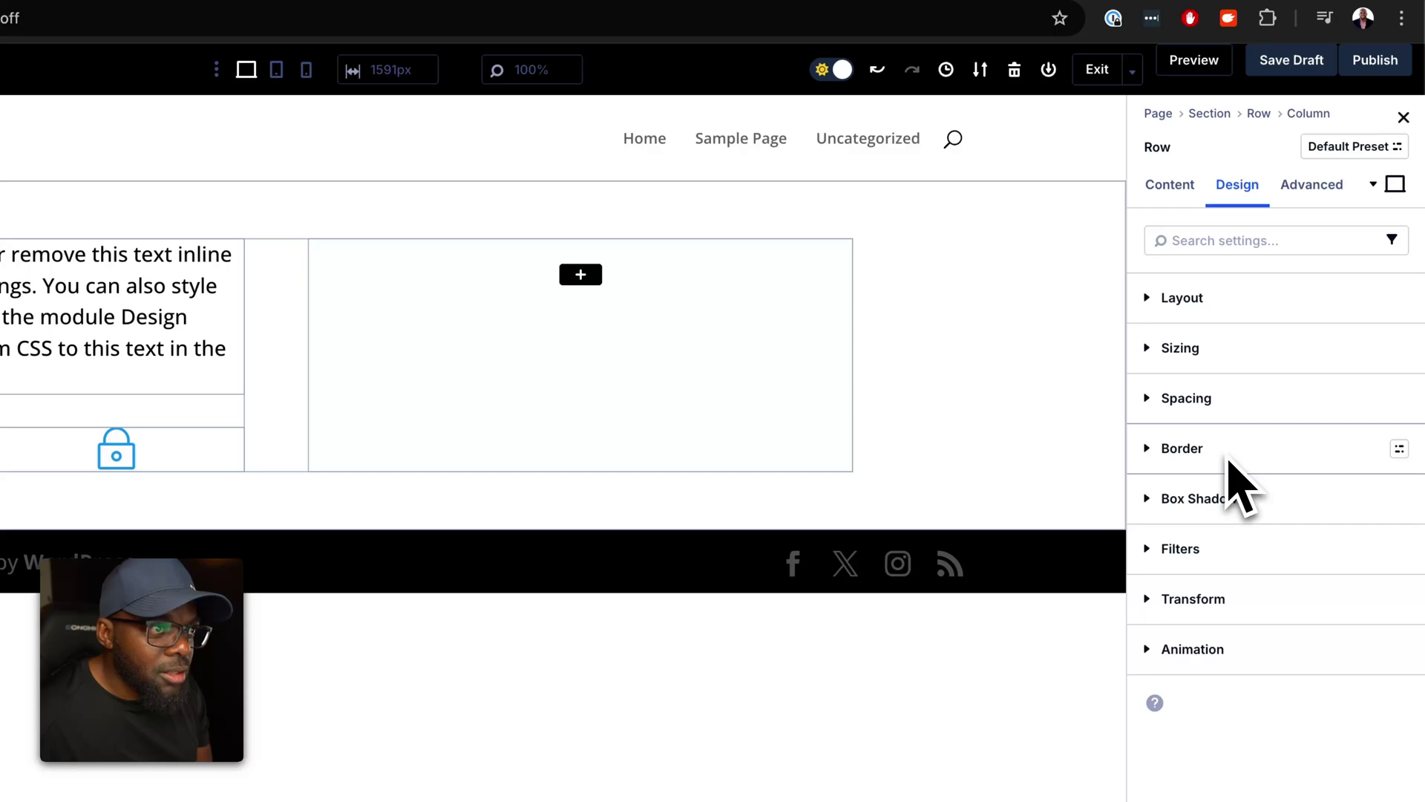
{"action": "left_click", "coordinate": [1310, 195]}
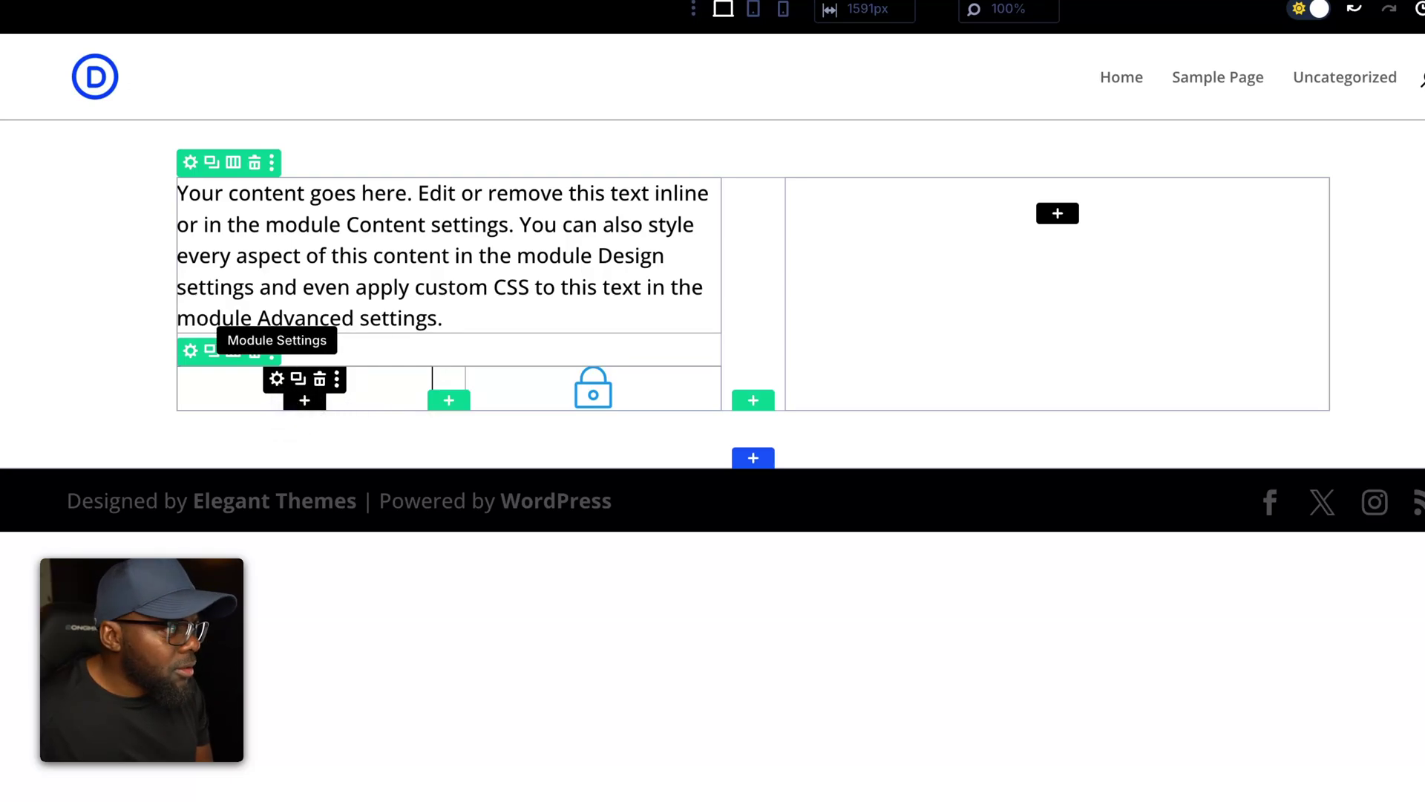
Try right Icon Alignment on the padlock Icon module, then set it back to centre
{"action": "left_click", "coordinate": [277, 378]}
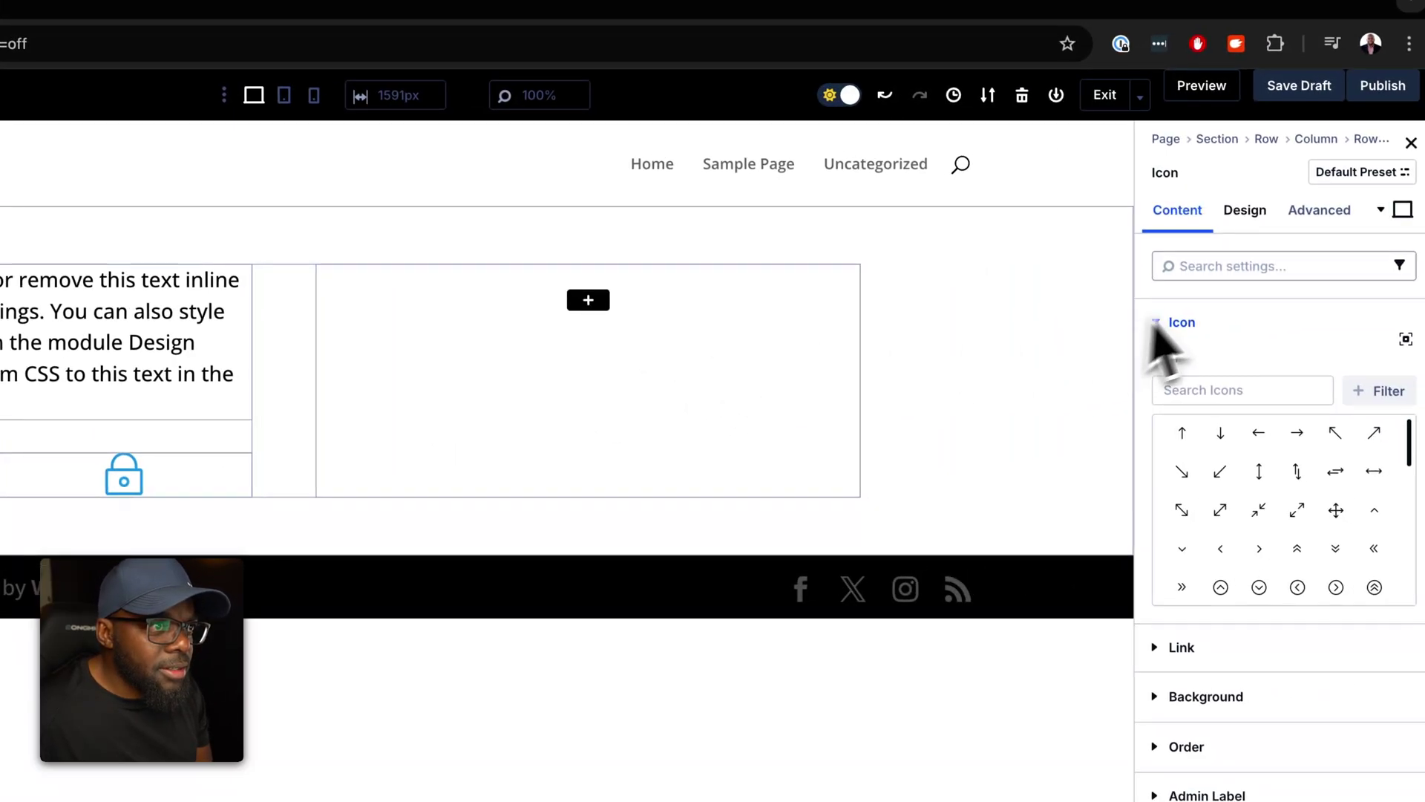
{"action": "left_click", "coordinate": [1247, 213]}
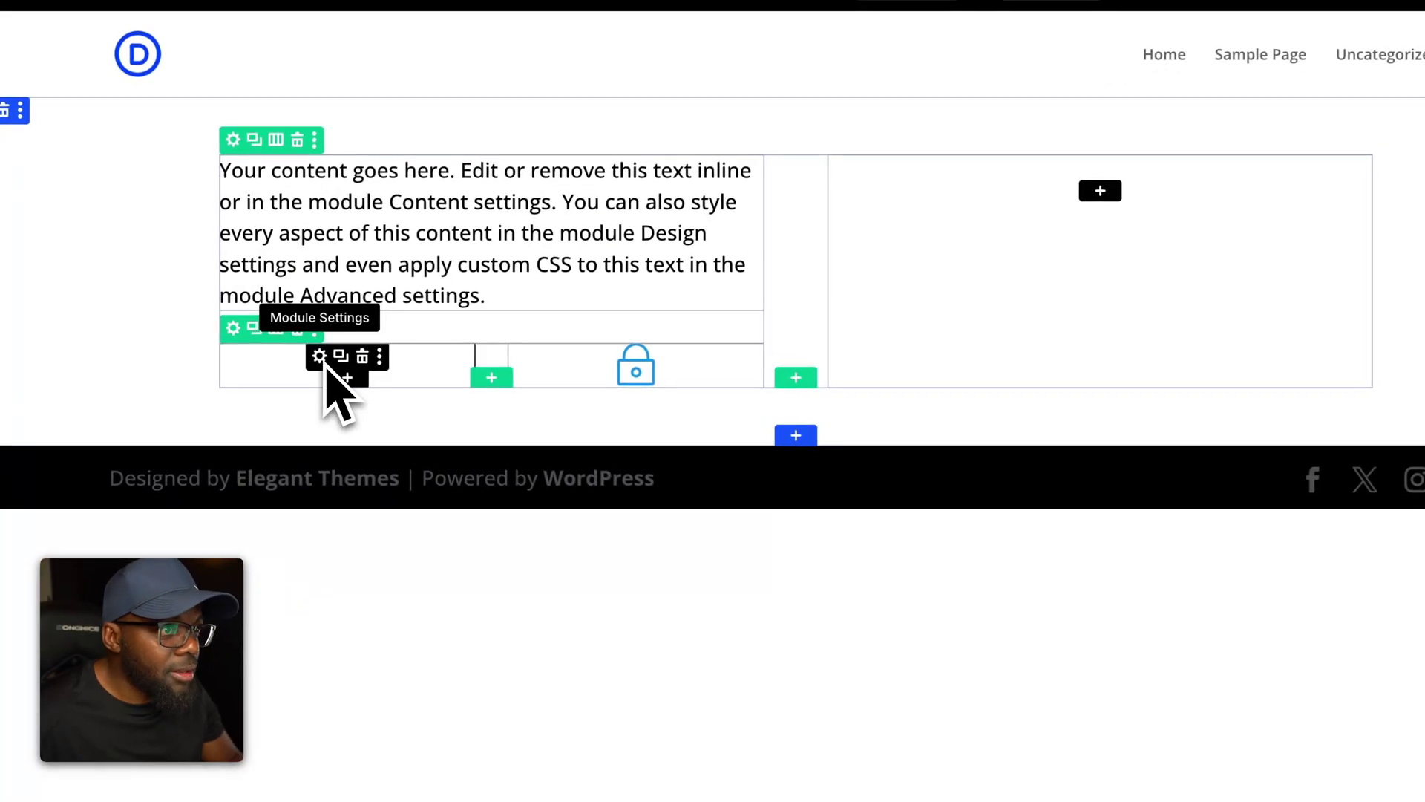
{"action": "left_click", "coordinate": [325, 364]}
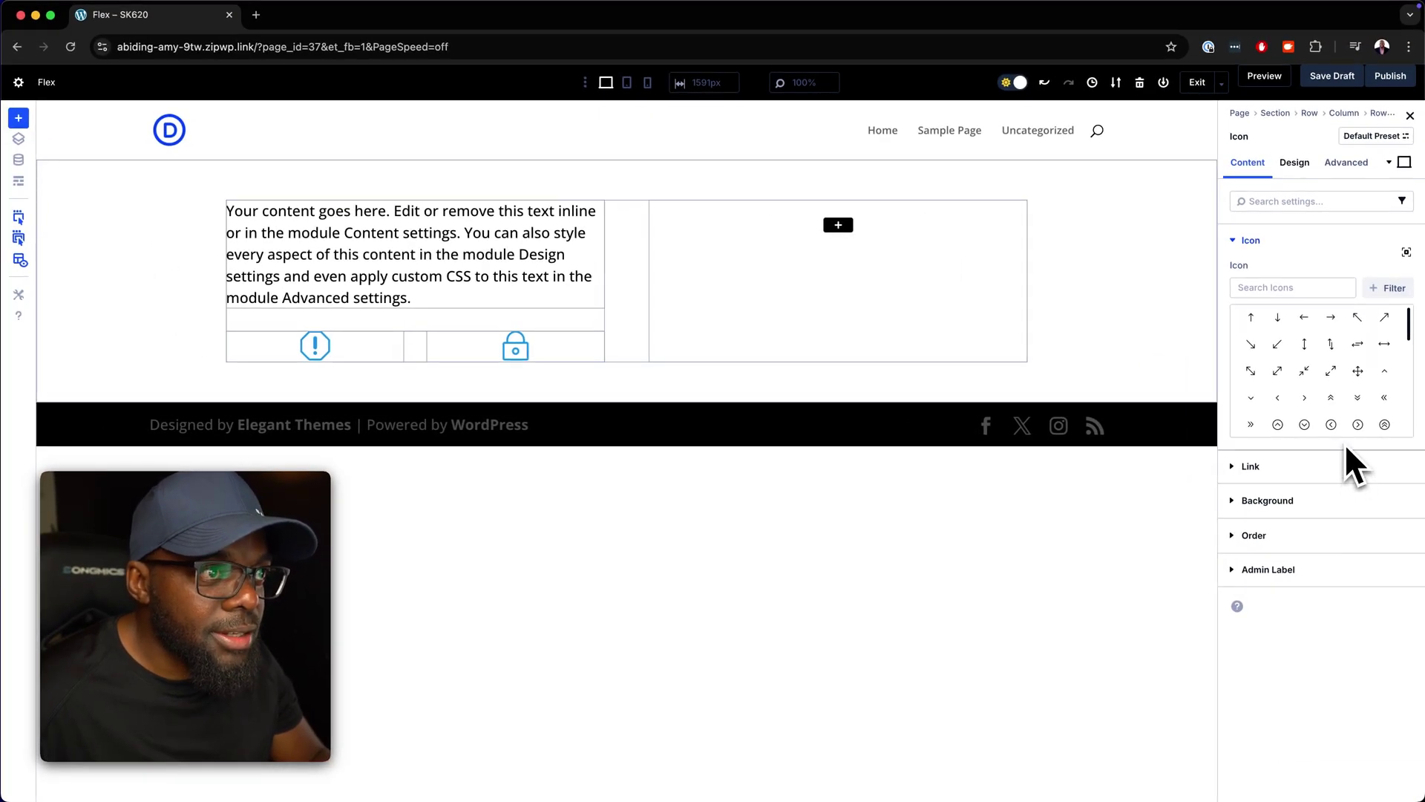
{"action": "left_click", "coordinate": [1245, 245]}
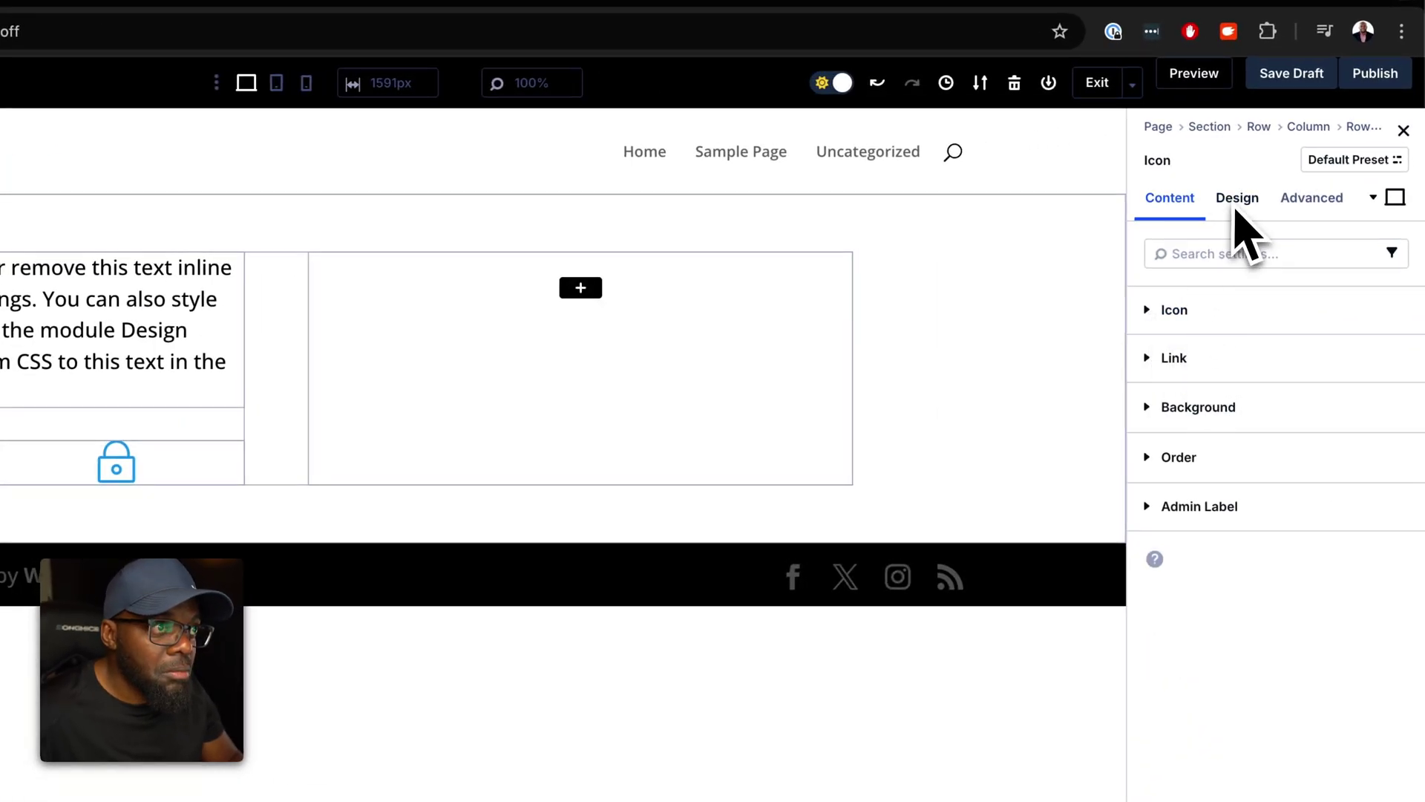
{"action": "left_click", "coordinate": [1236, 206]}
{"action": "left_click", "coordinate": [1210, 359]}
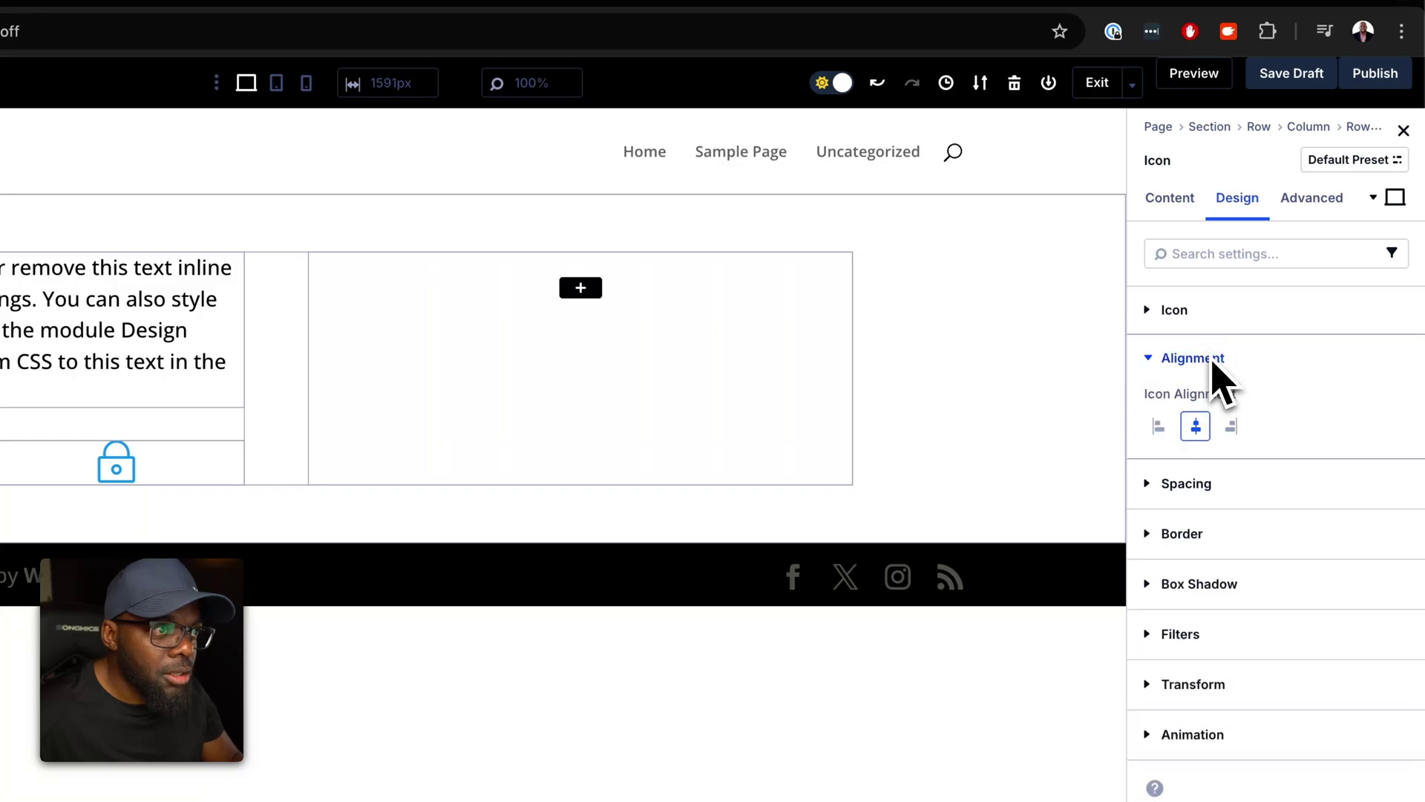
{"action": "left_click", "coordinate": [1232, 426]}
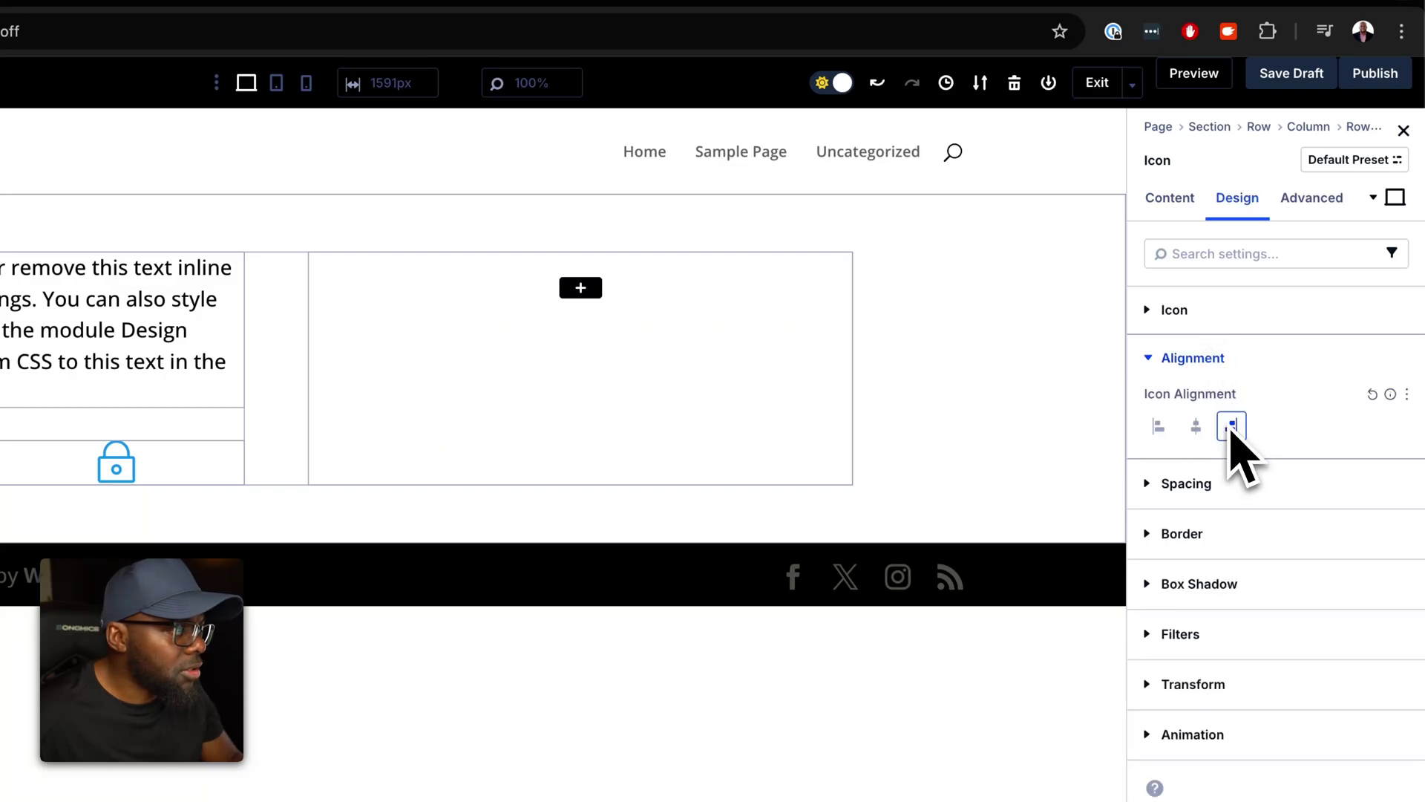
{"action": "left_click", "coordinate": [1196, 427]}
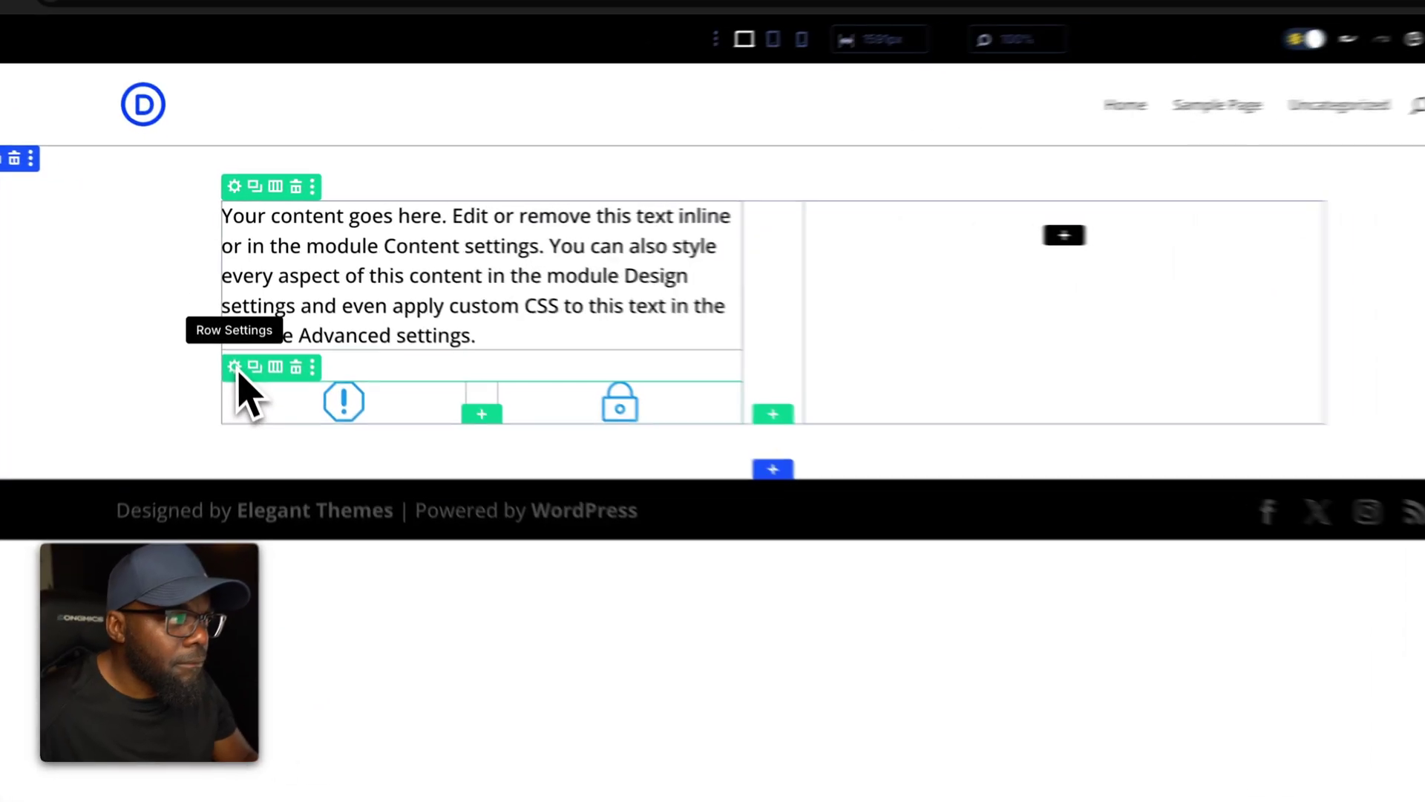
Set the inner icon row's Horizontal Gap to 2 and Vertical Gap to 2rem
{"action": "left_click", "coordinate": [236, 369]}
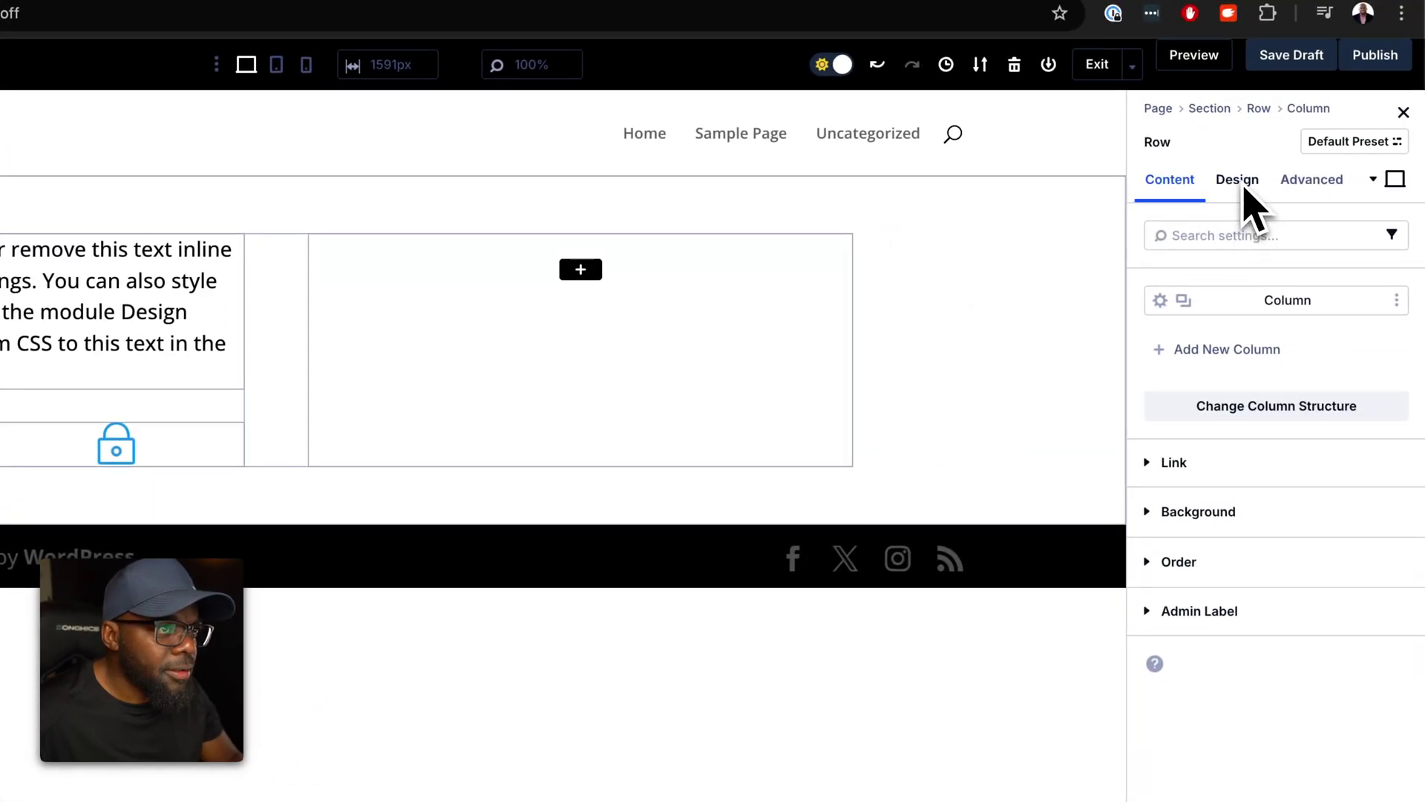
{"action": "left_click", "coordinate": [1244, 186]}
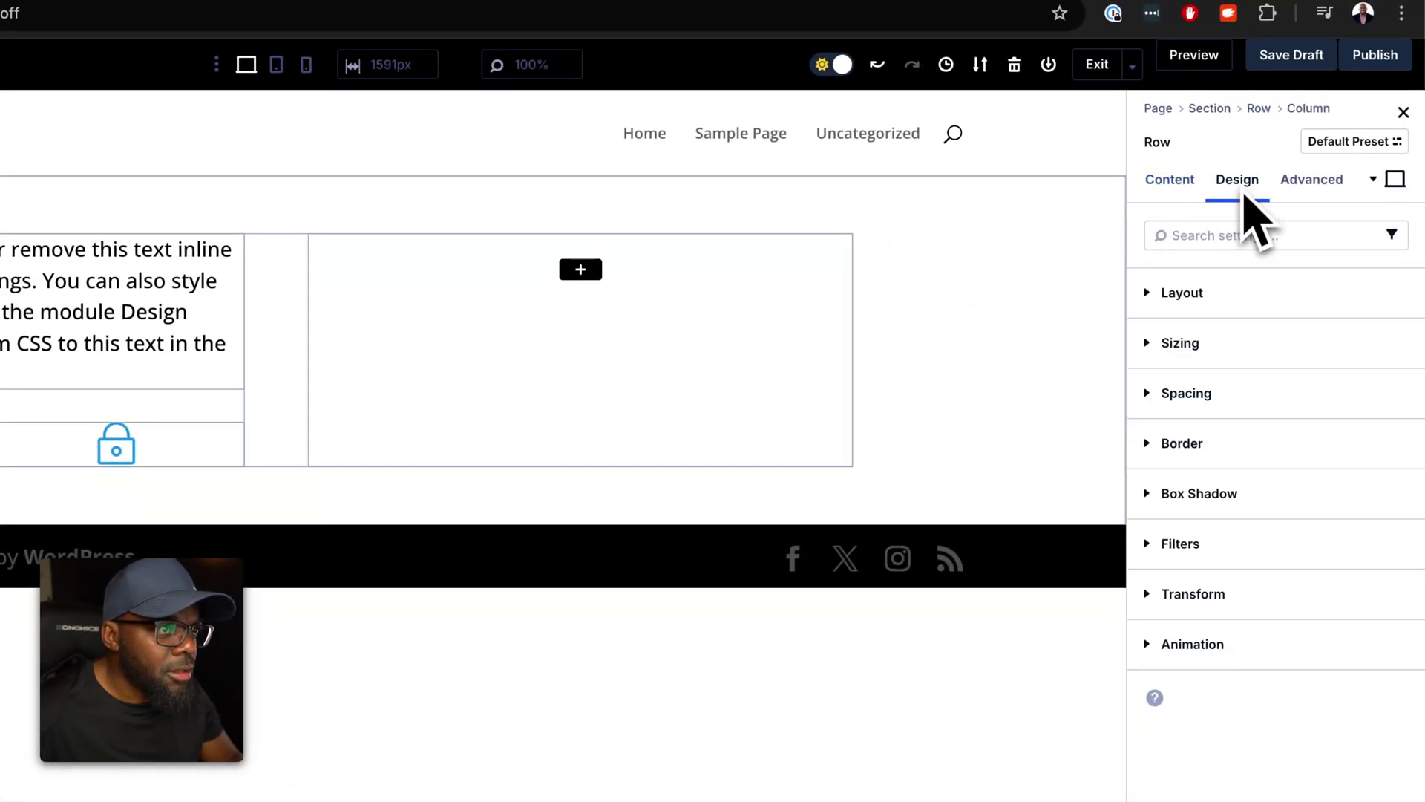
{"action": "left_click", "coordinate": [1221, 297]}
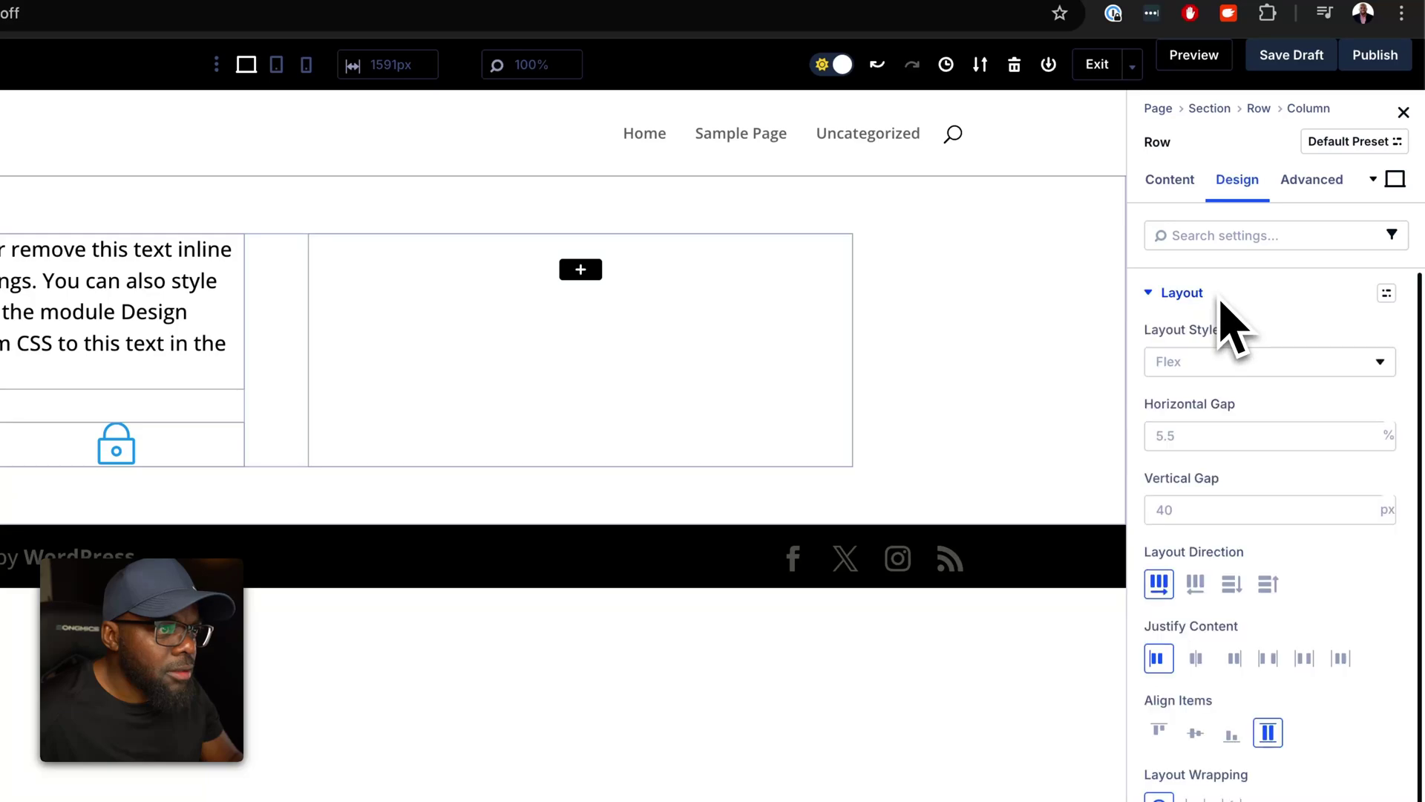
{"action": "left_click", "coordinate": [1221, 444]}
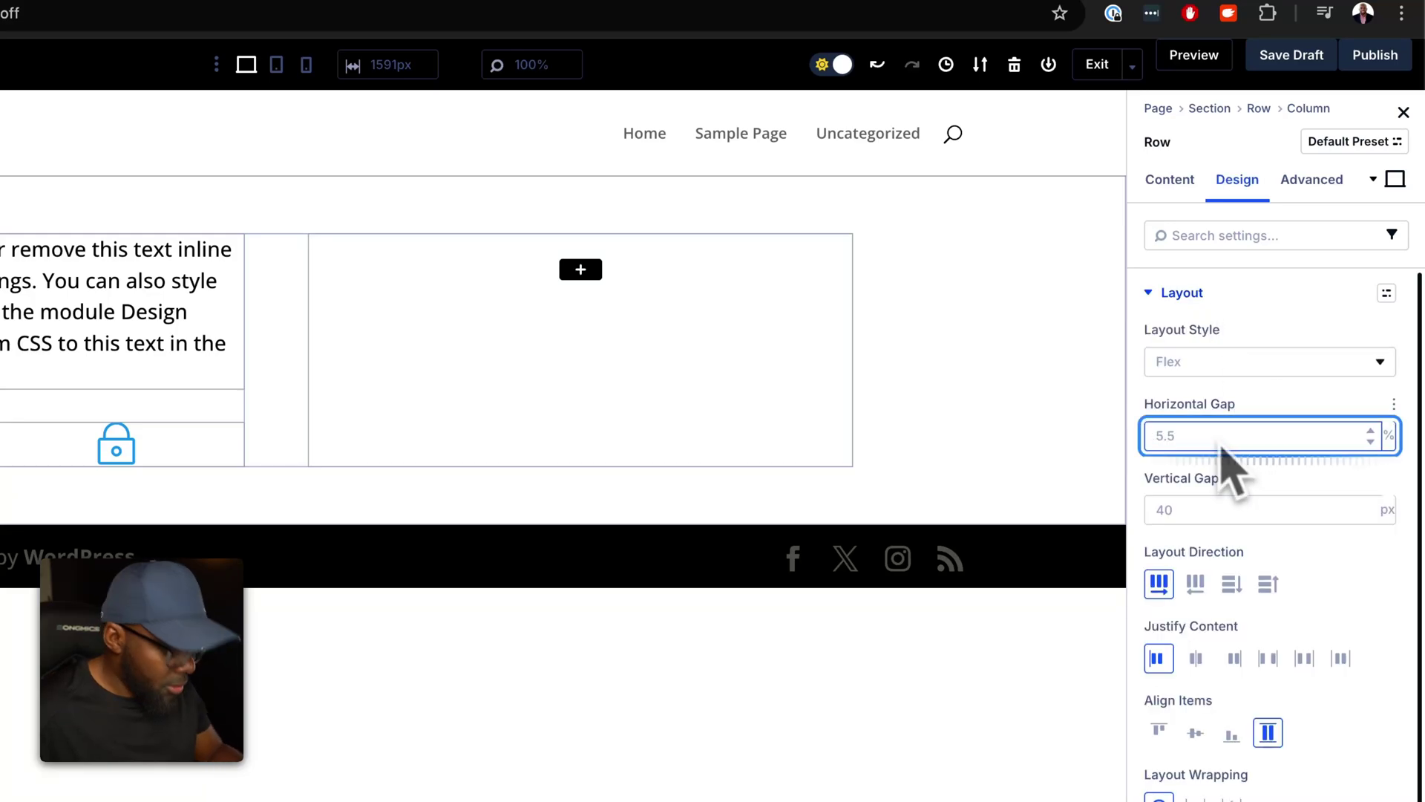
{"action": "type", "text": "2"}
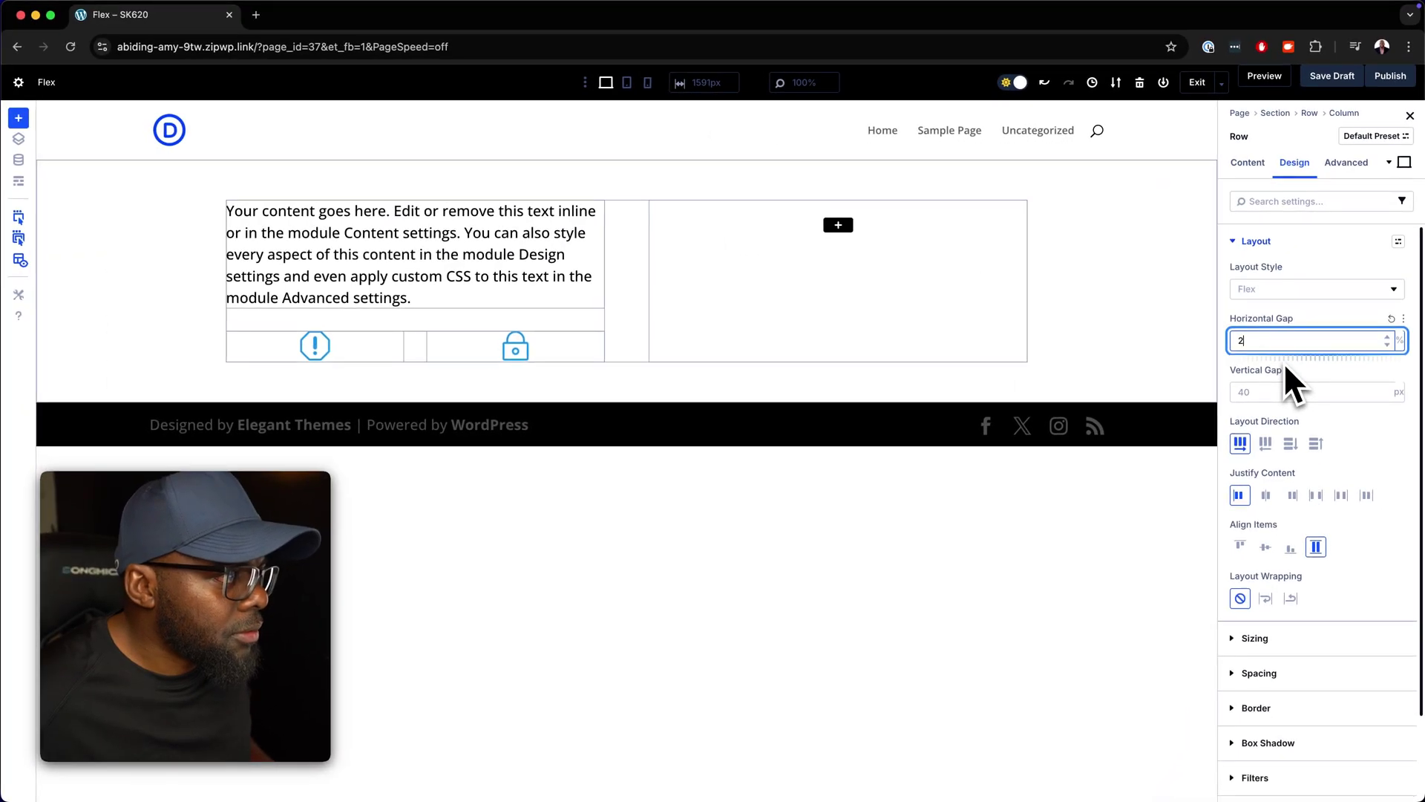
{"action": "left_click", "coordinate": [1295, 393]}
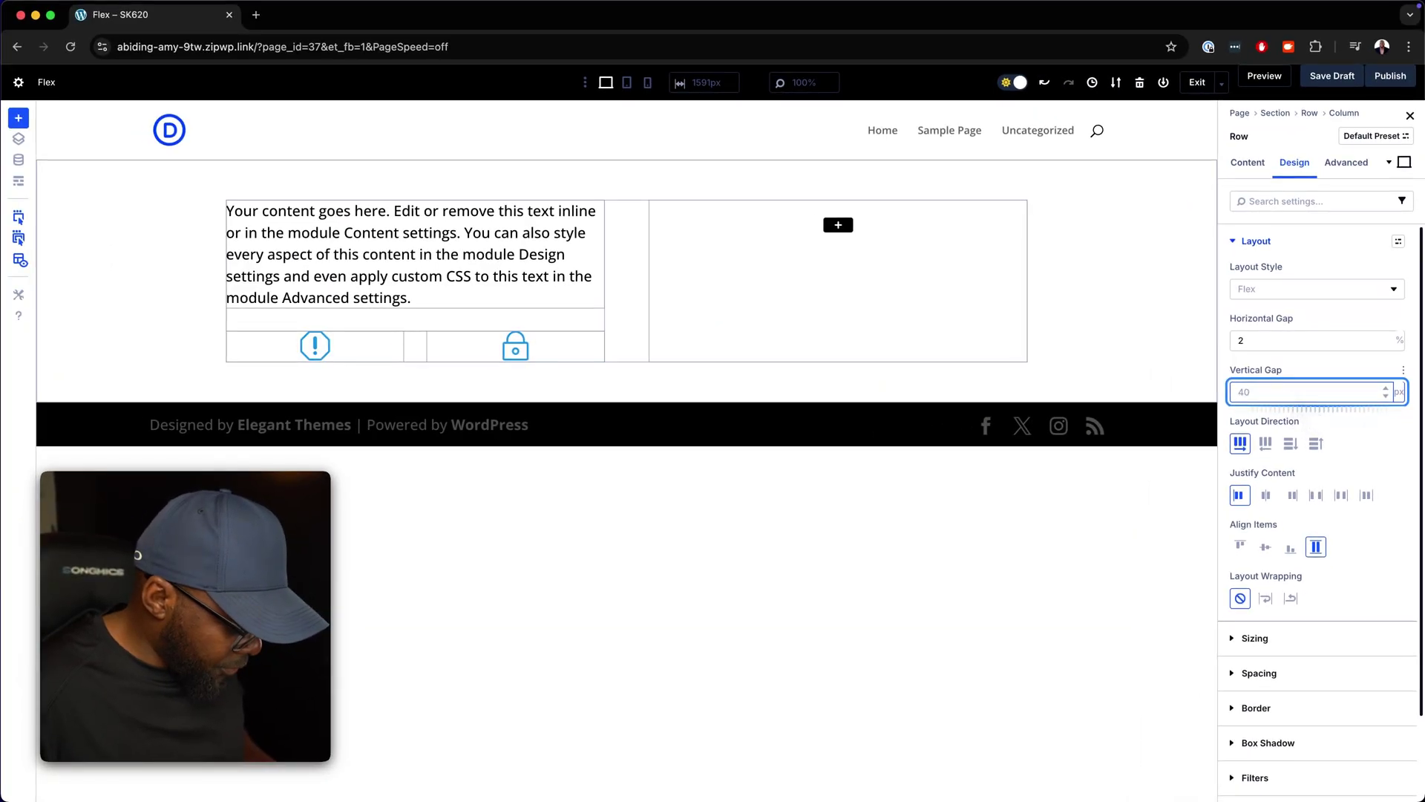
{"action": "type", "text": "2rem"}
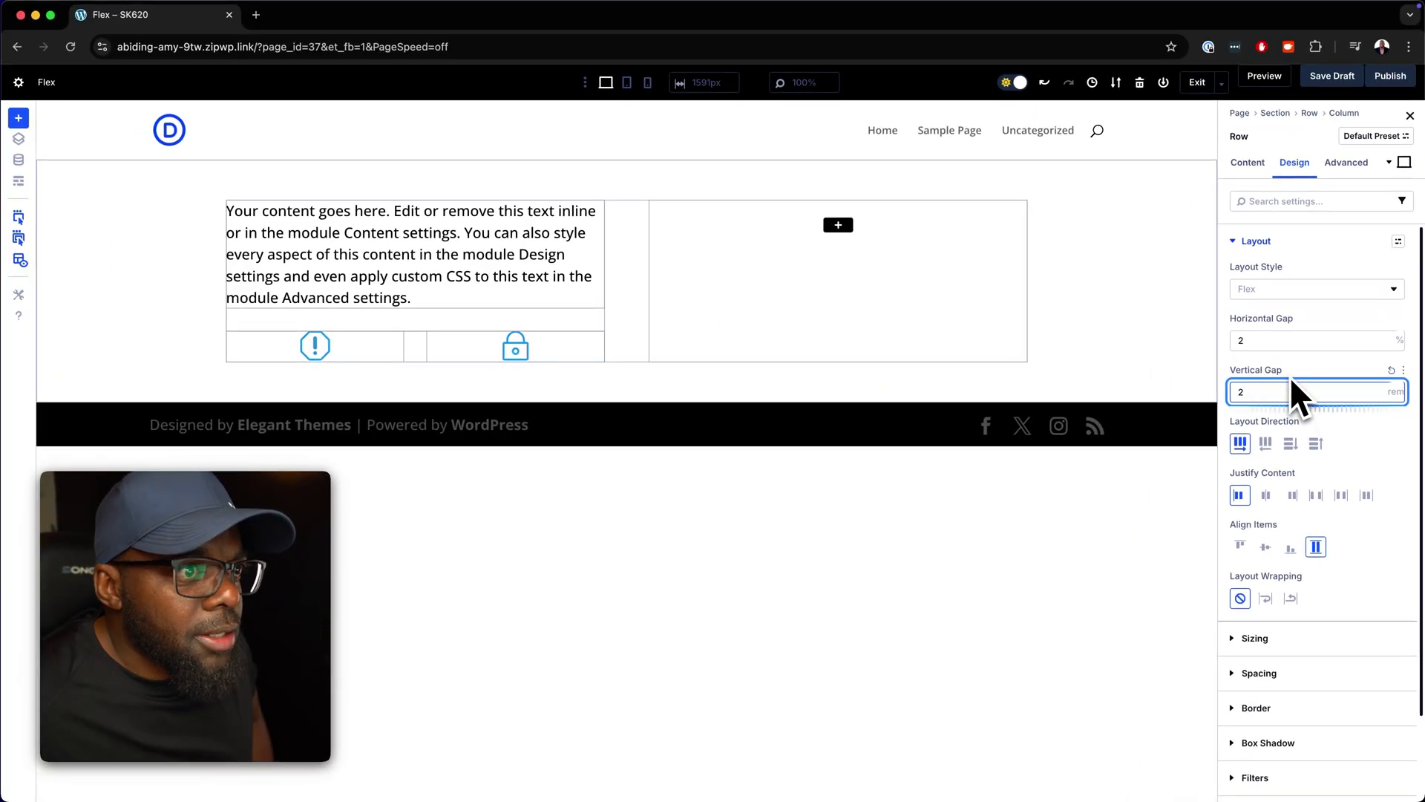
Try stretch and top item alignments, then set the row's Align Items to Center
{"action": "scroll", "coordinate": [1337, 414], "scroll_direction": "down", "scroll_amount": 3}
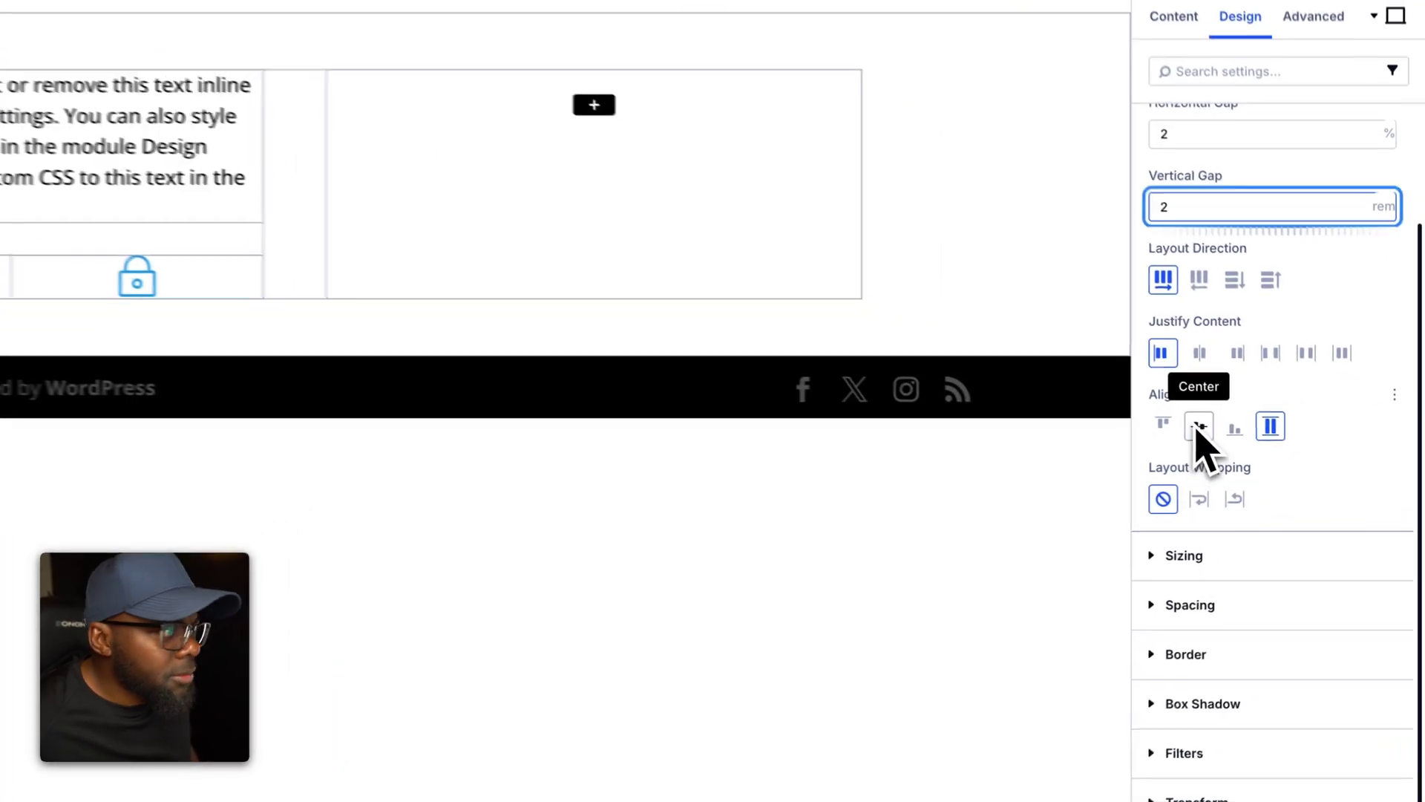
{"action": "left_click", "coordinate": [1198, 428]}
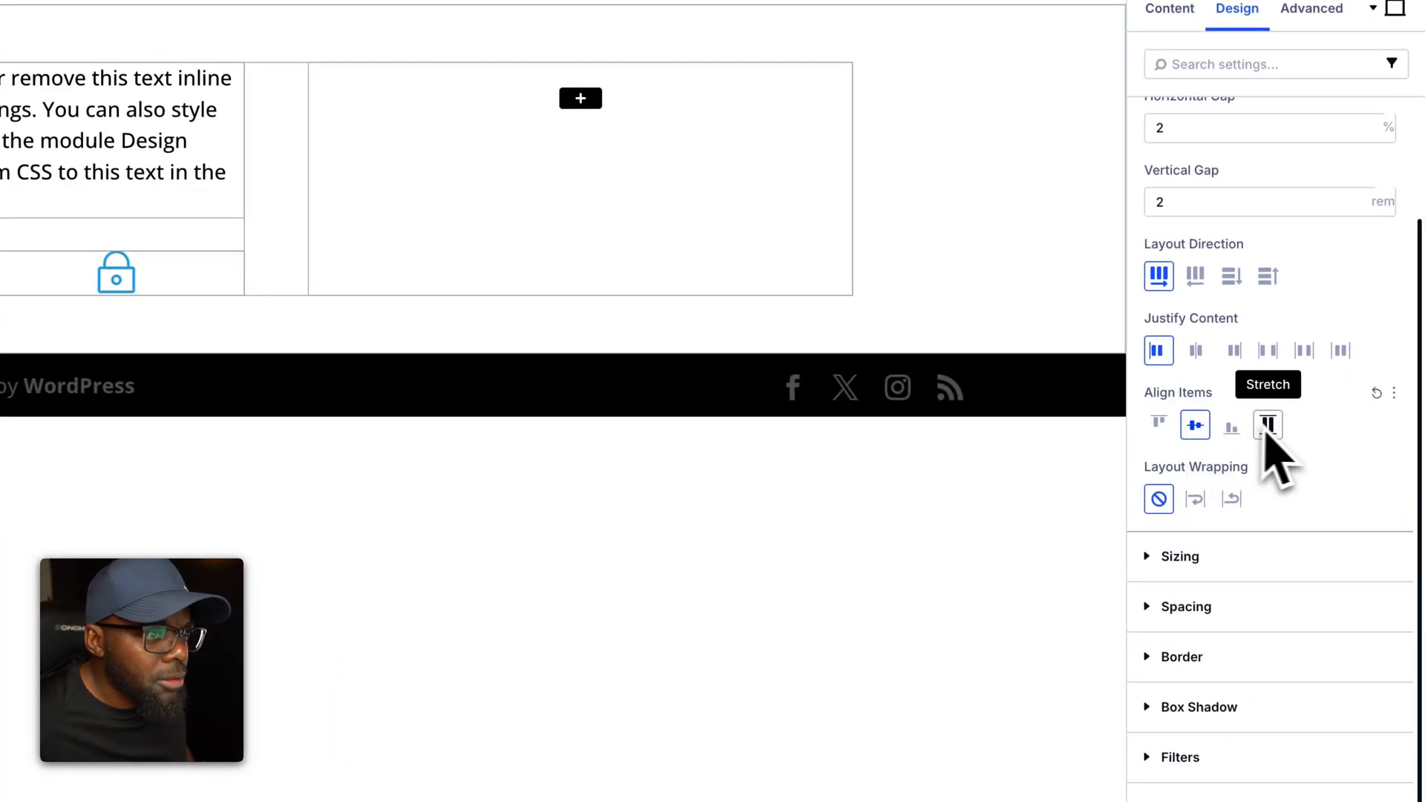
{"action": "left_click", "coordinate": [1270, 426]}
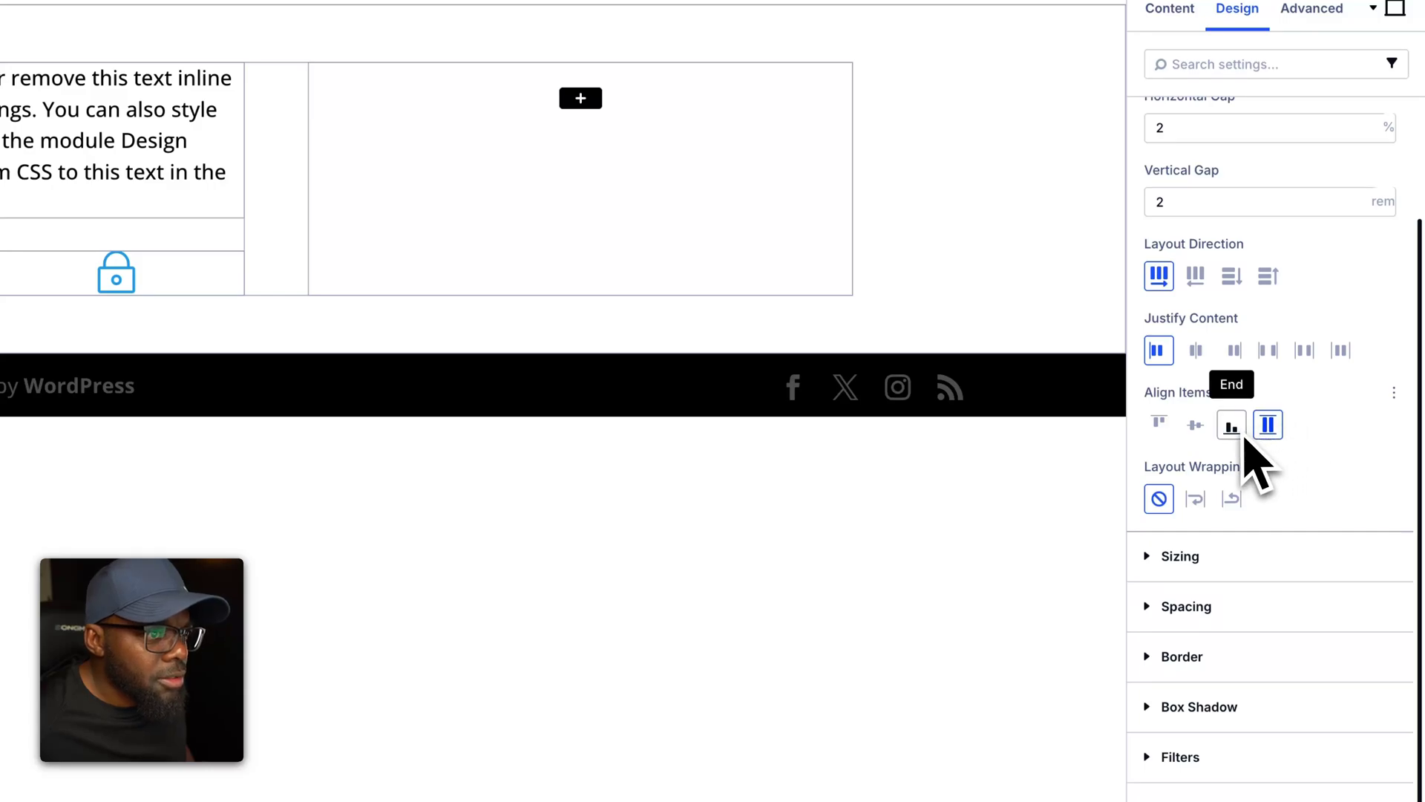
{"action": "left_click", "coordinate": [1162, 429]}
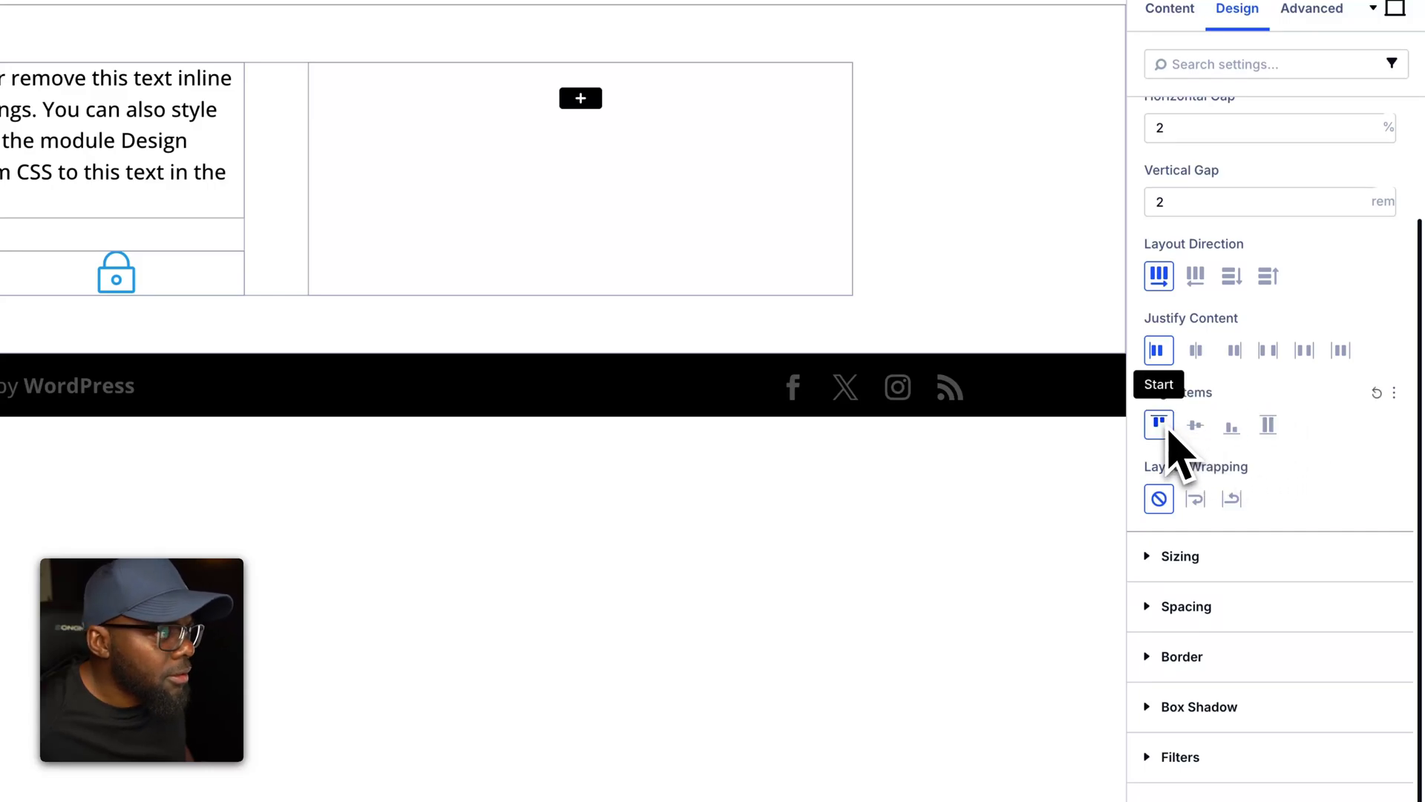
{"action": "left_click", "coordinate": [1201, 435]}
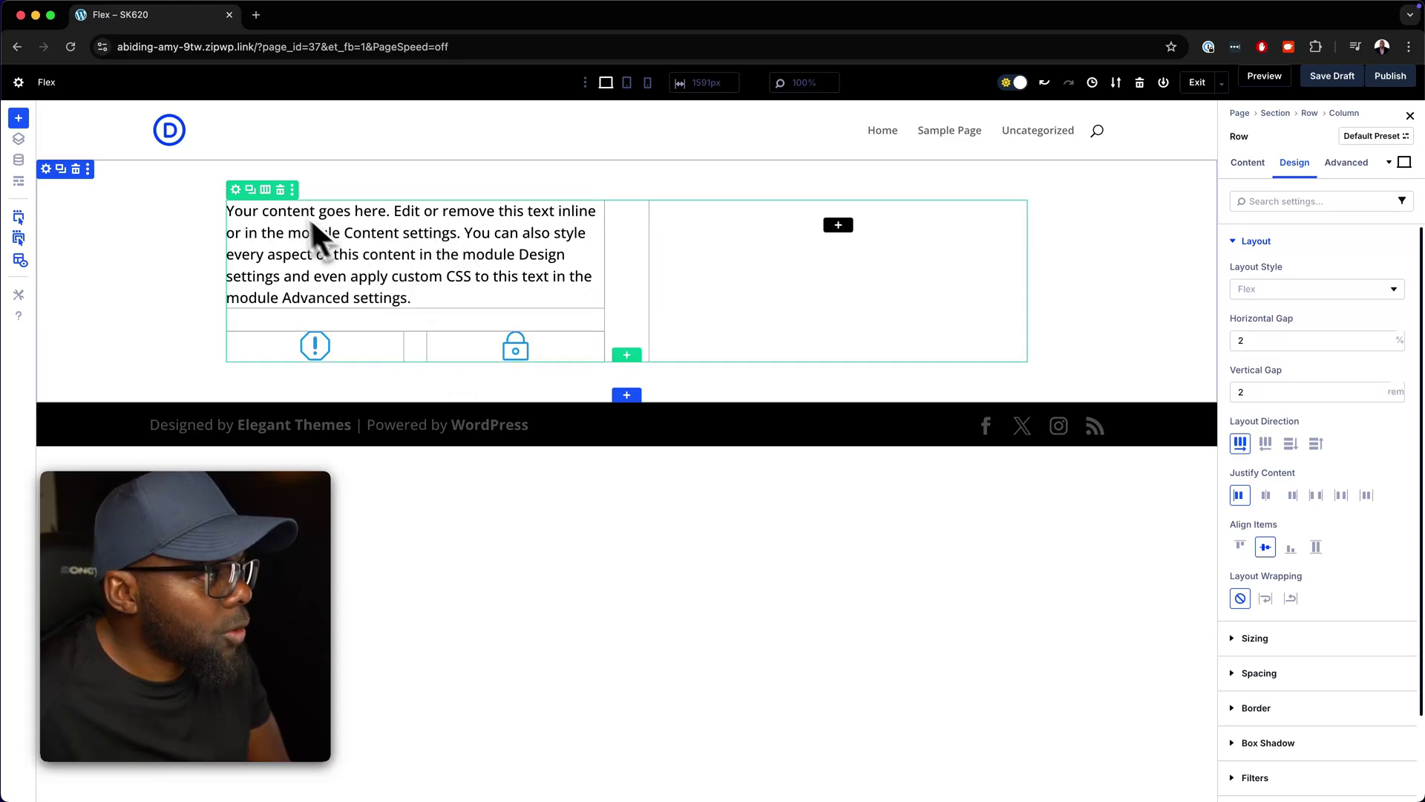
Set the main row's horizontal and vertical gaps to 2rem
{"action": "left_click", "coordinate": [244, 190]}
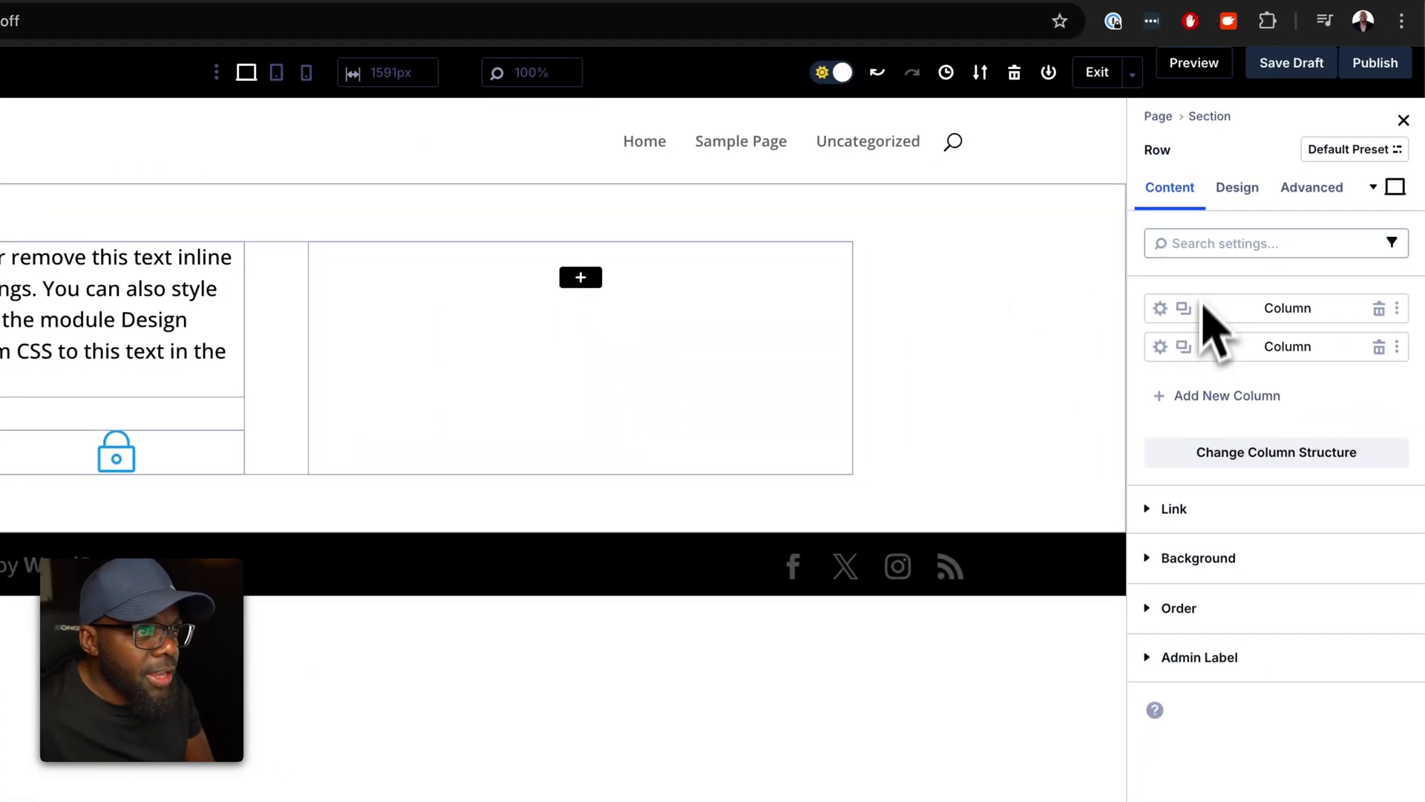
{"action": "left_click", "coordinate": [1237, 192]}
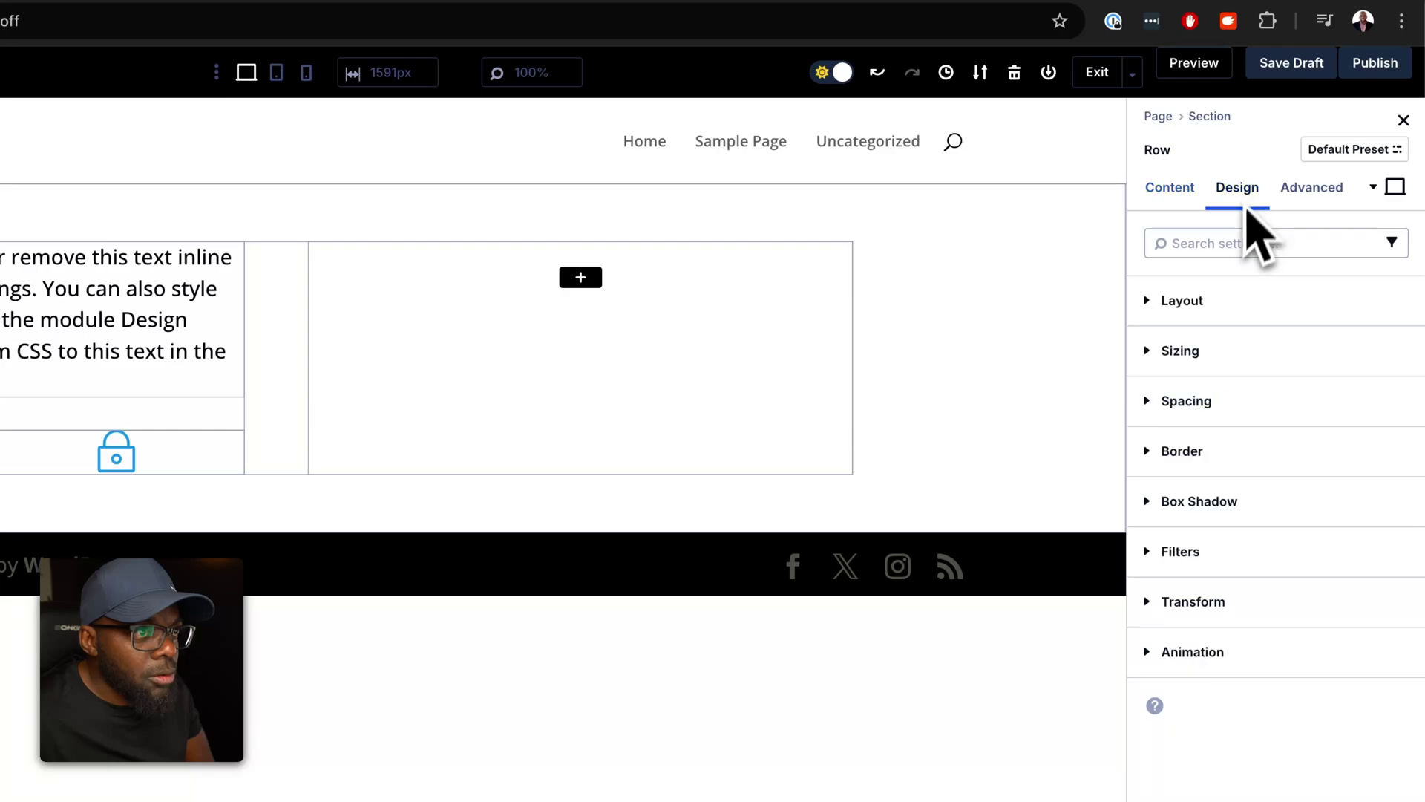
{"action": "left_click", "coordinate": [1203, 301]}
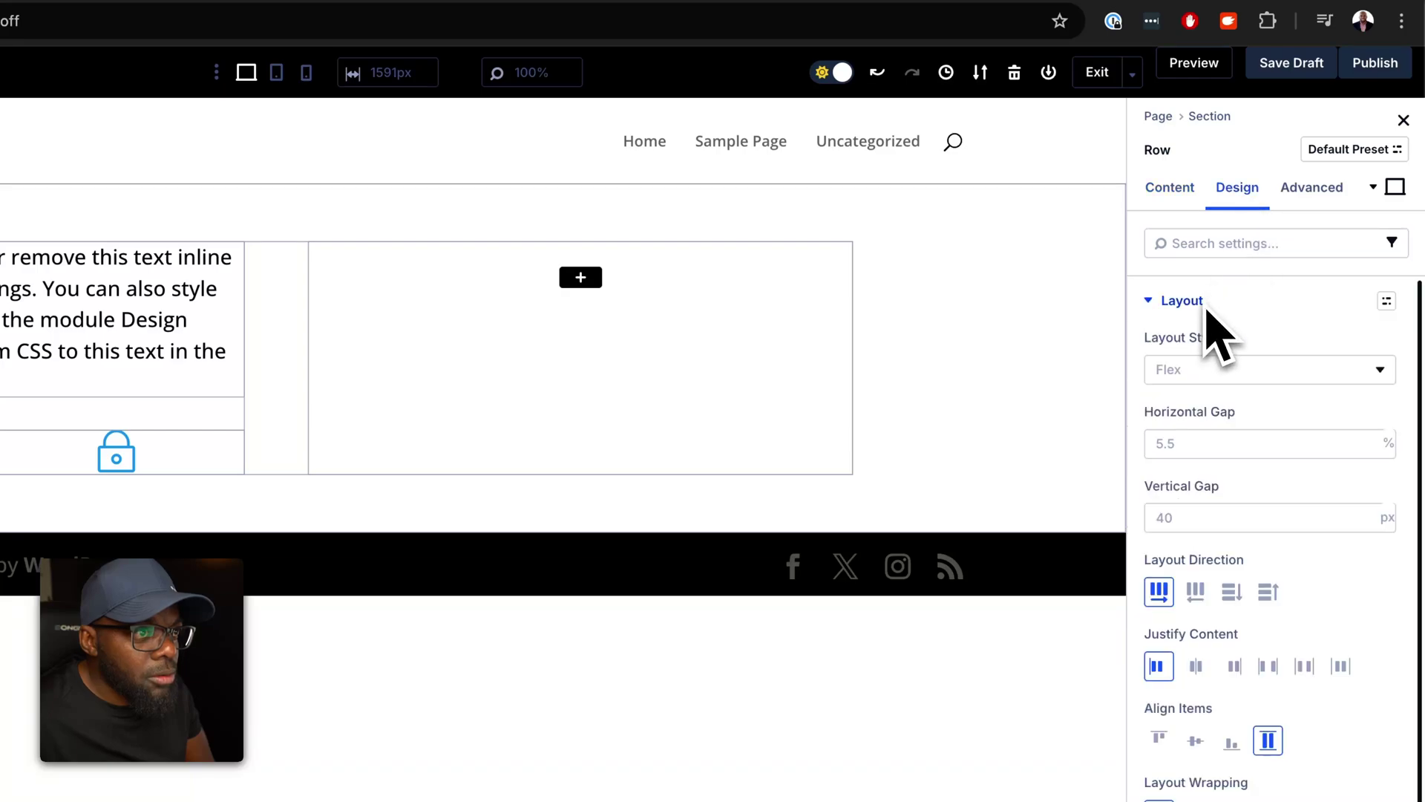
{"action": "left_click", "coordinate": [1246, 451]}
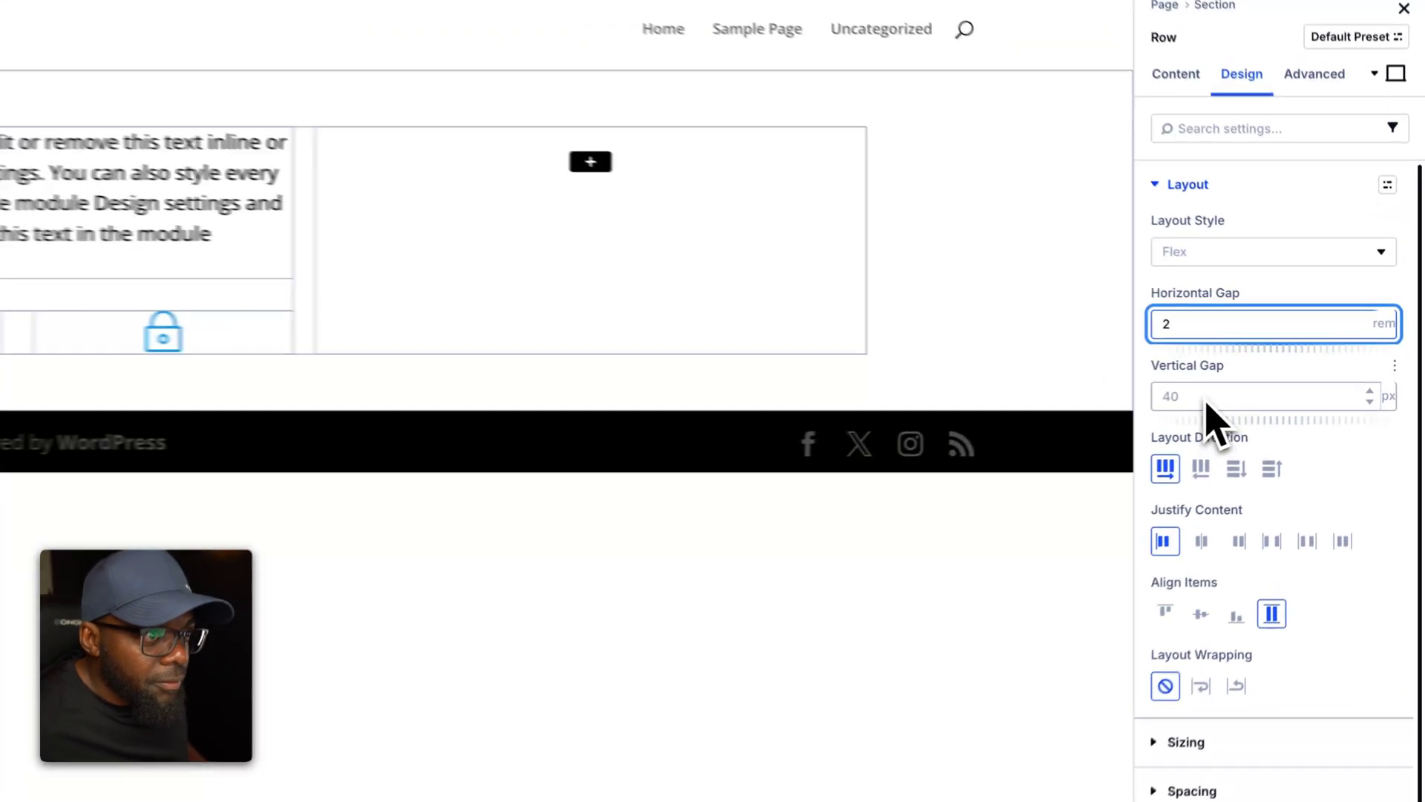
{"action": "left_click", "coordinate": [1268, 391]}
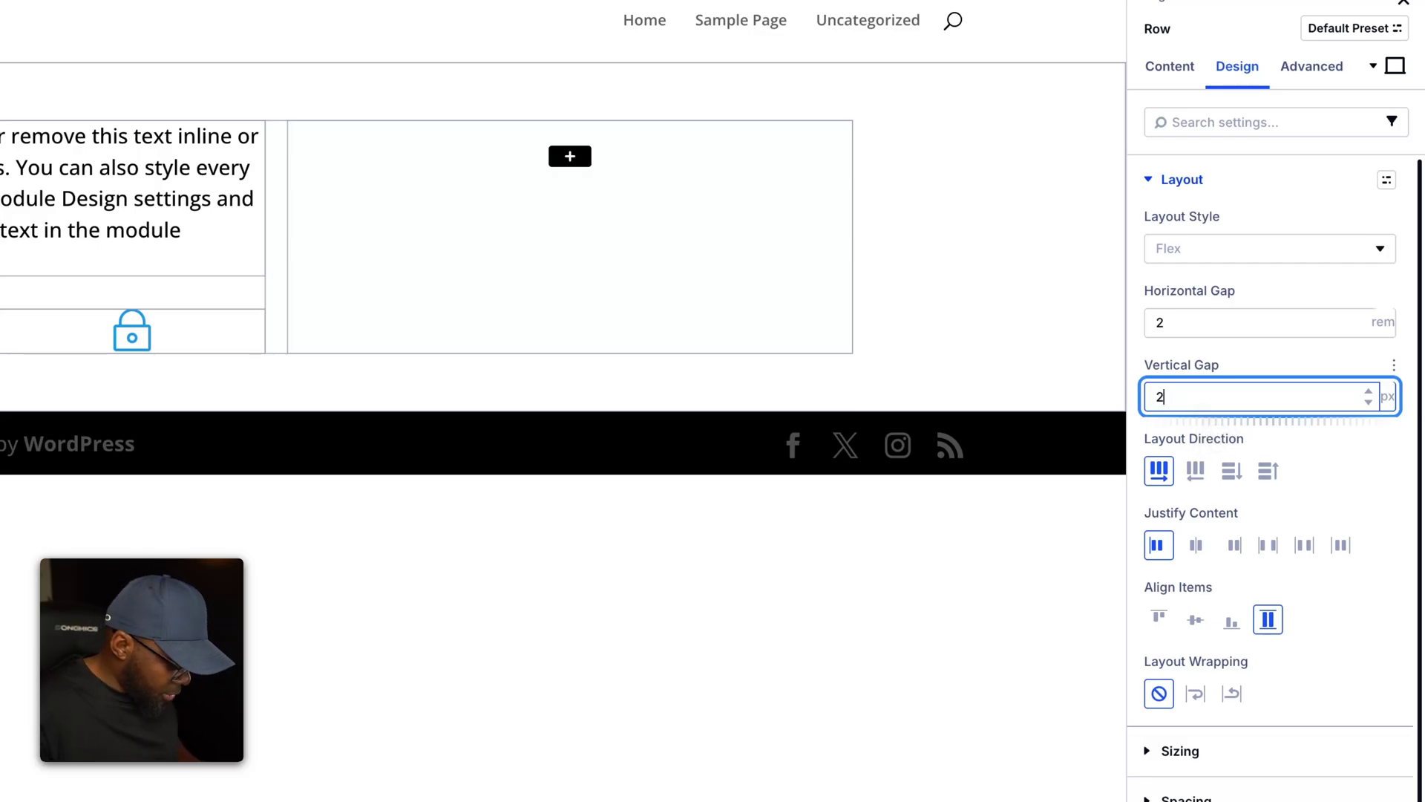
{"action": "type", "text": "2rem"}
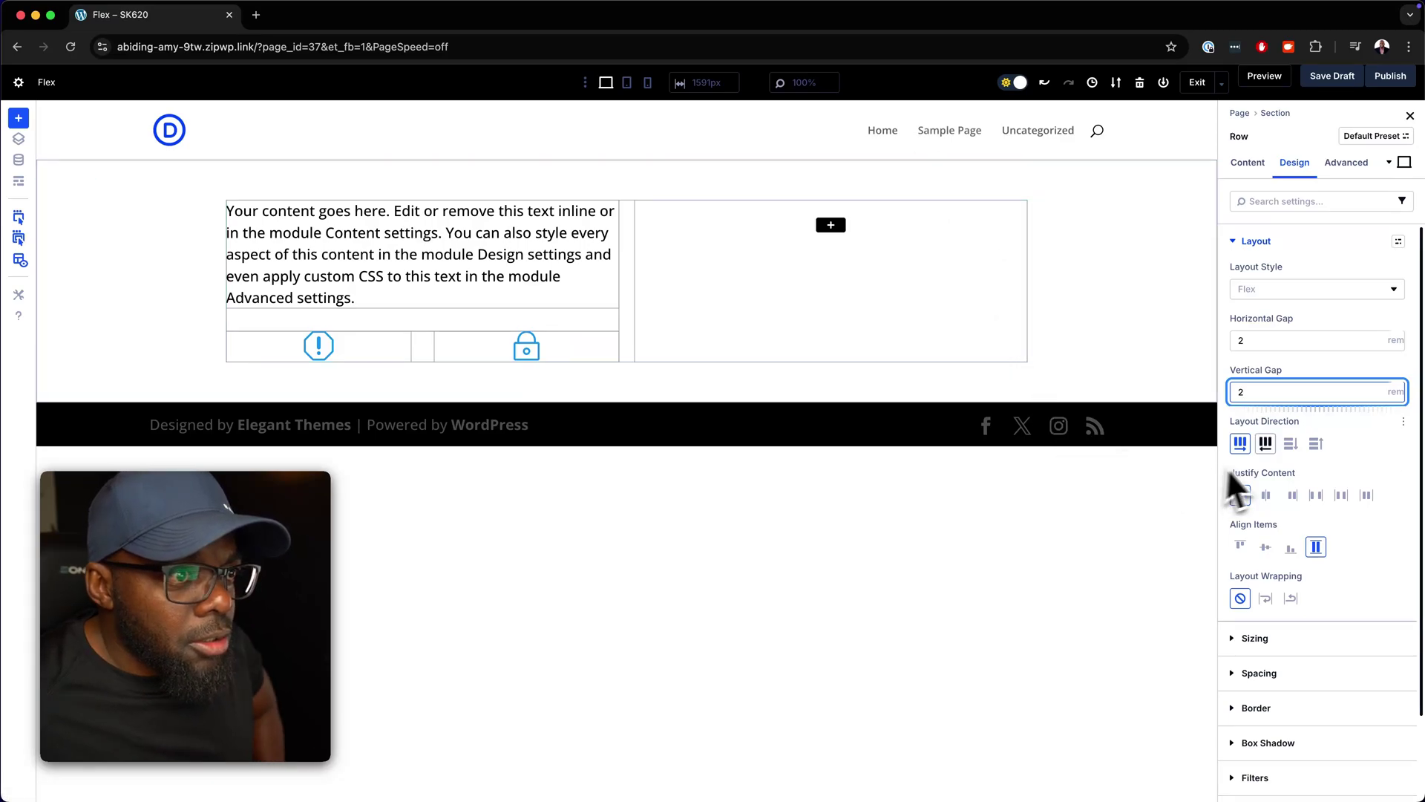
Set the main row's Align Items to Center after trying Top
{"action": "scroll", "coordinate": [1332, 416], "scroll_direction": "down", "scroll_amount": 3}
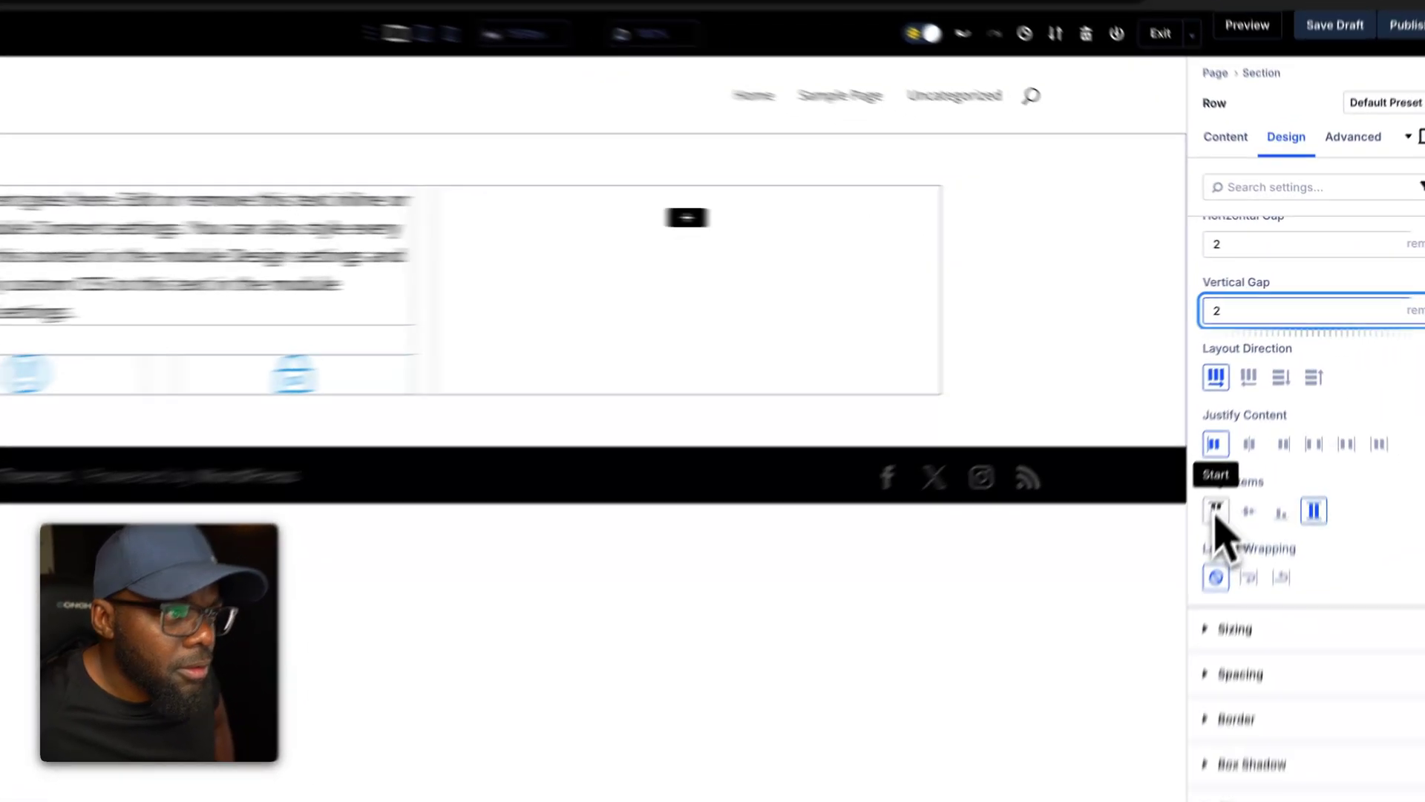
{"action": "left_click", "coordinate": [1239, 451]}
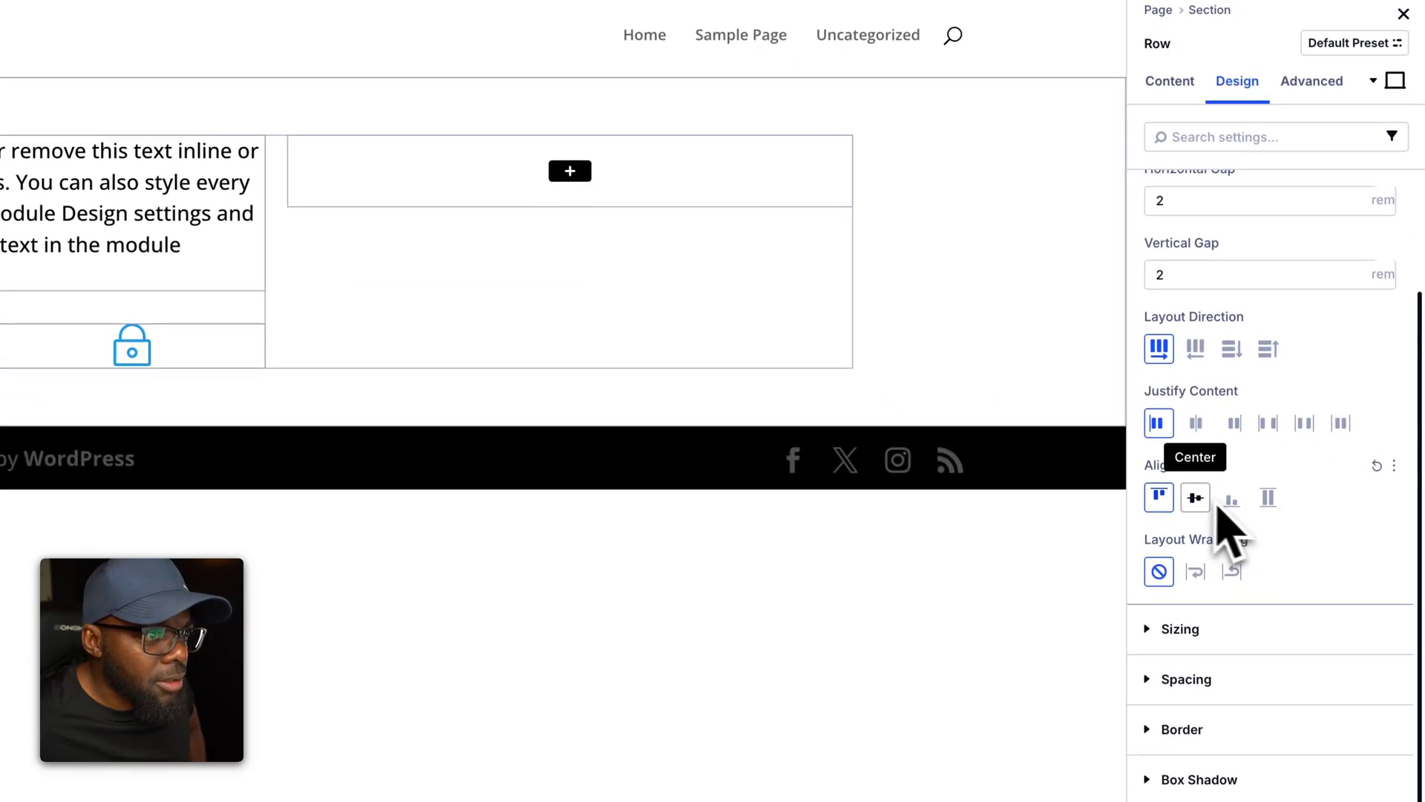
{"action": "left_click", "coordinate": [1198, 499]}
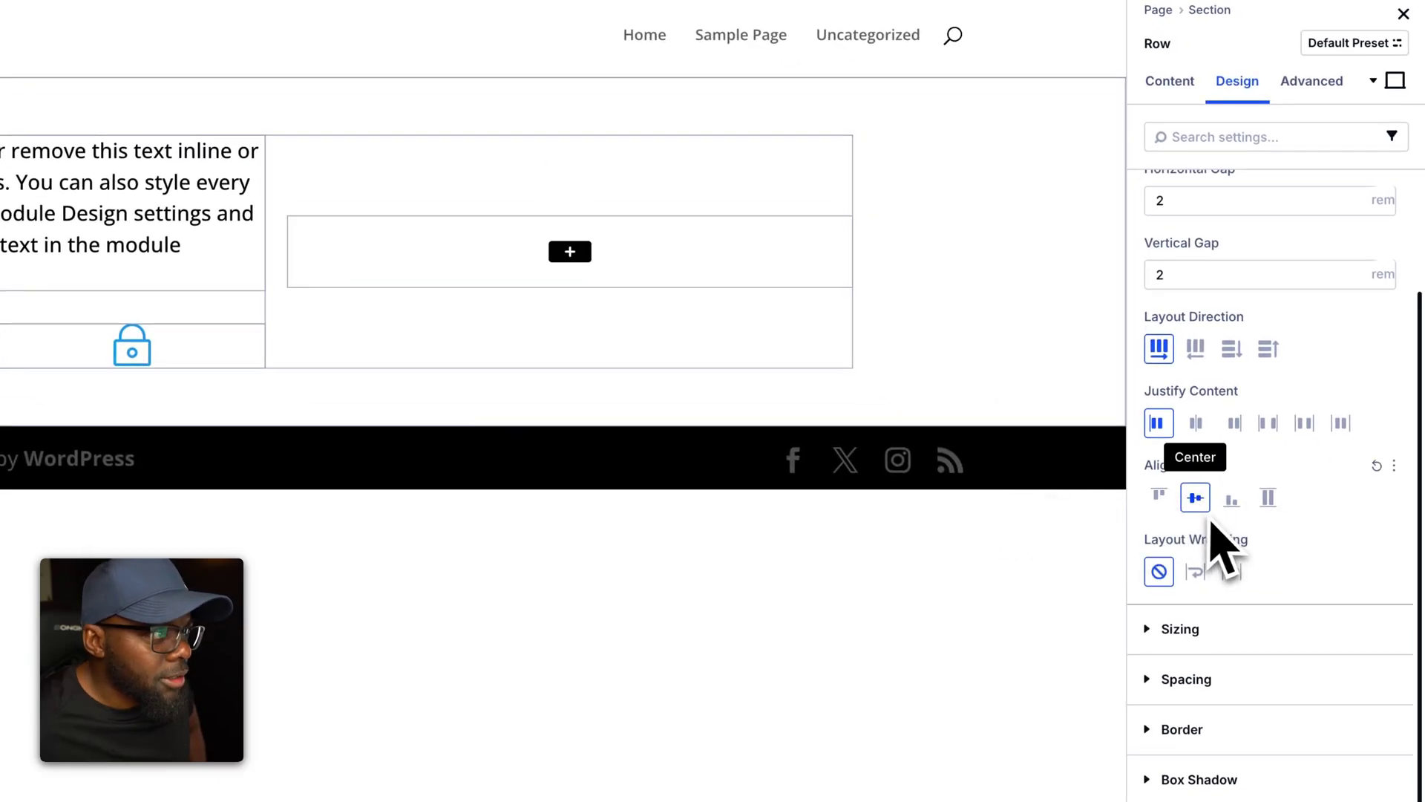
Insert a Text module in the right column and delete all but its first two placeholder sentences
{"action": "left_click", "coordinate": [570, 252]}
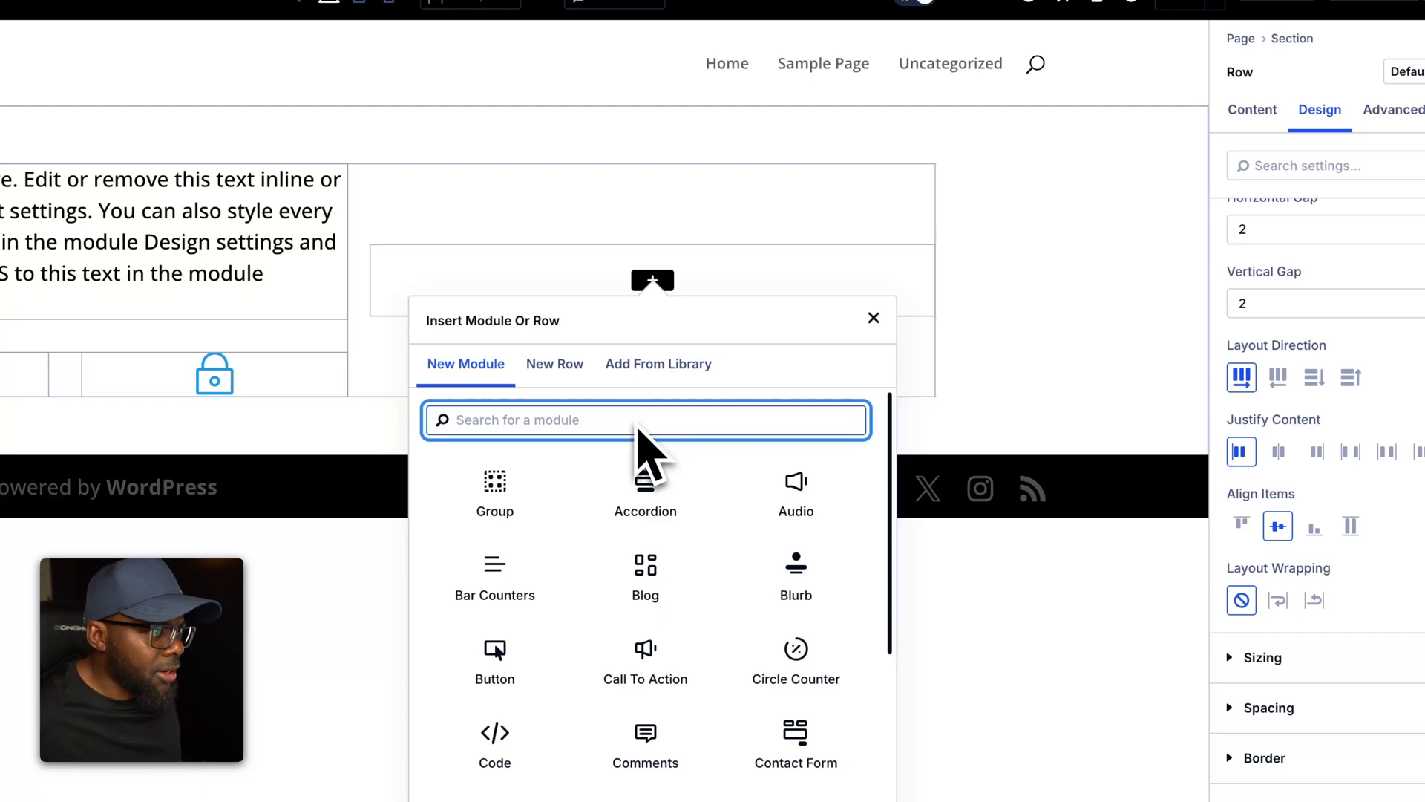
{"action": "type", "text": "text"}
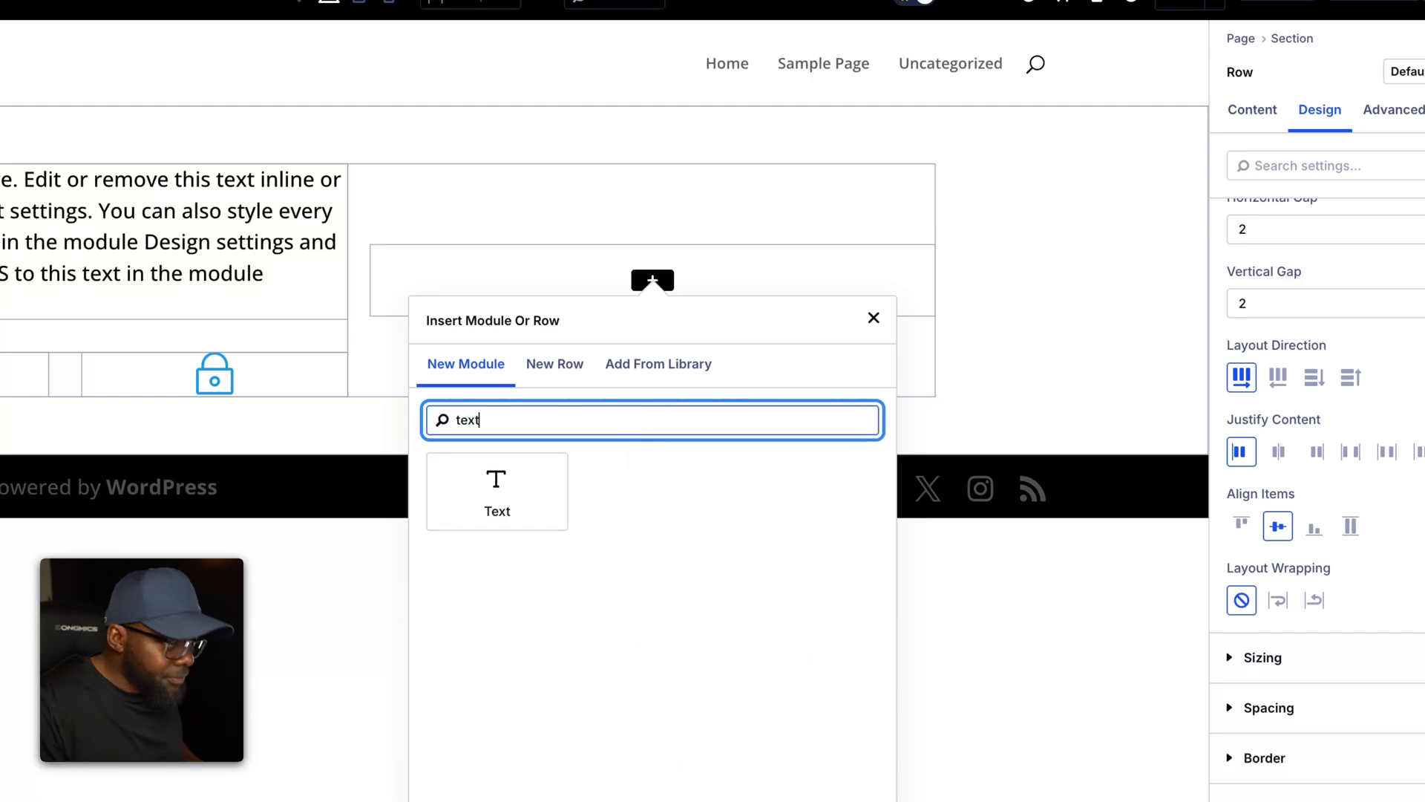
{"action": "left_click", "coordinate": [508, 516]}
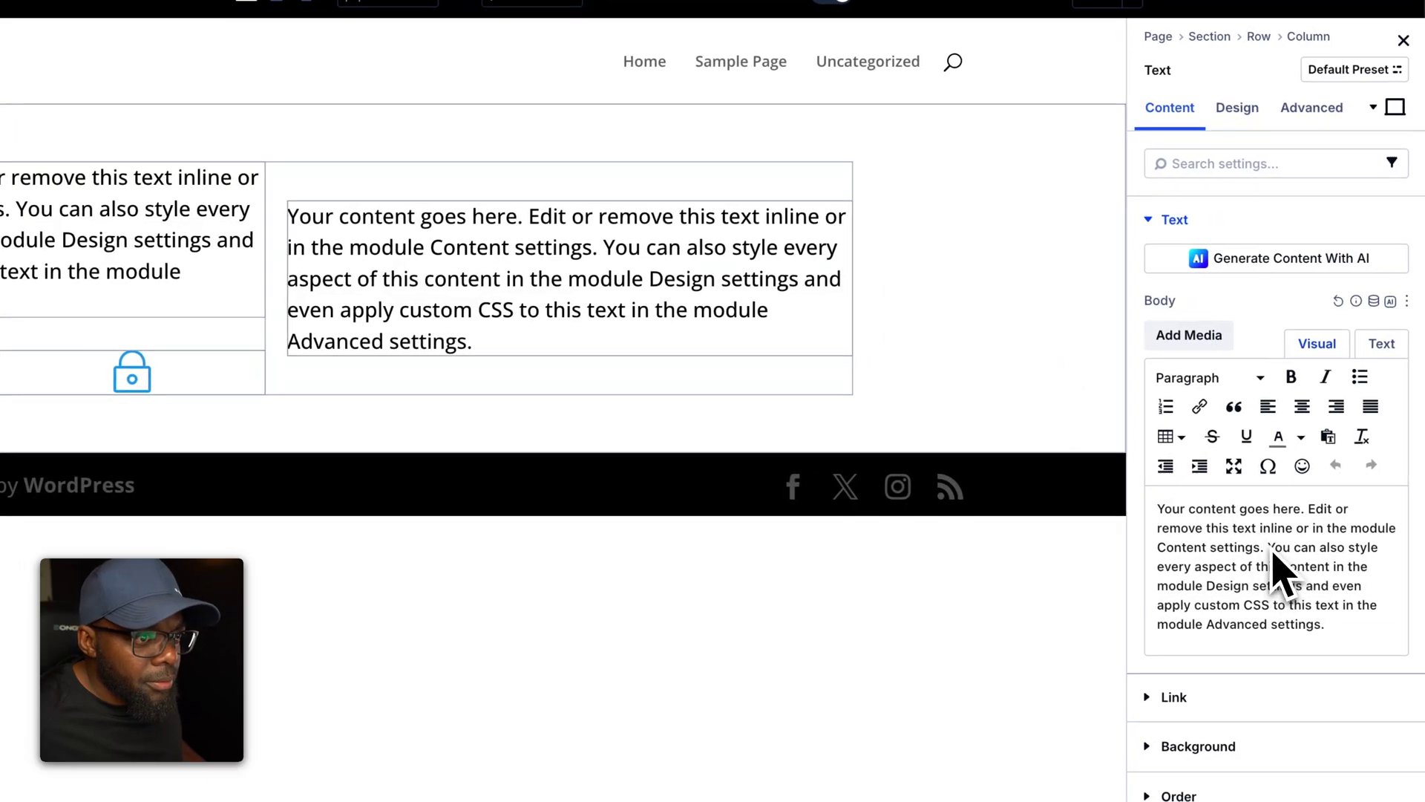
{"action": "left_click_drag", "start_coordinate": [1352, 550], "coordinate": [1423, 637]}
{"action": "key", "text": "BackSpace"}
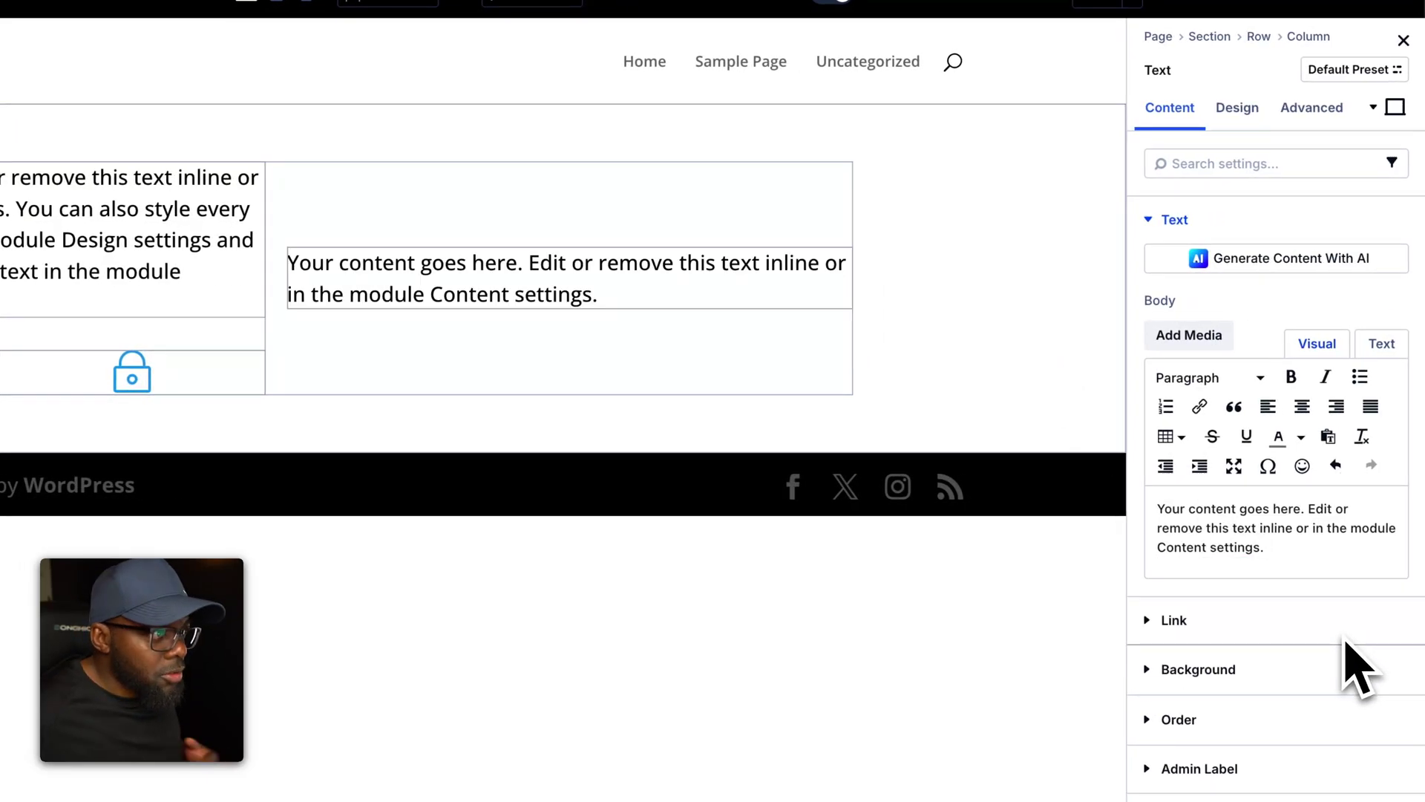
{"action": "left_click", "coordinate": [1245, 110]}
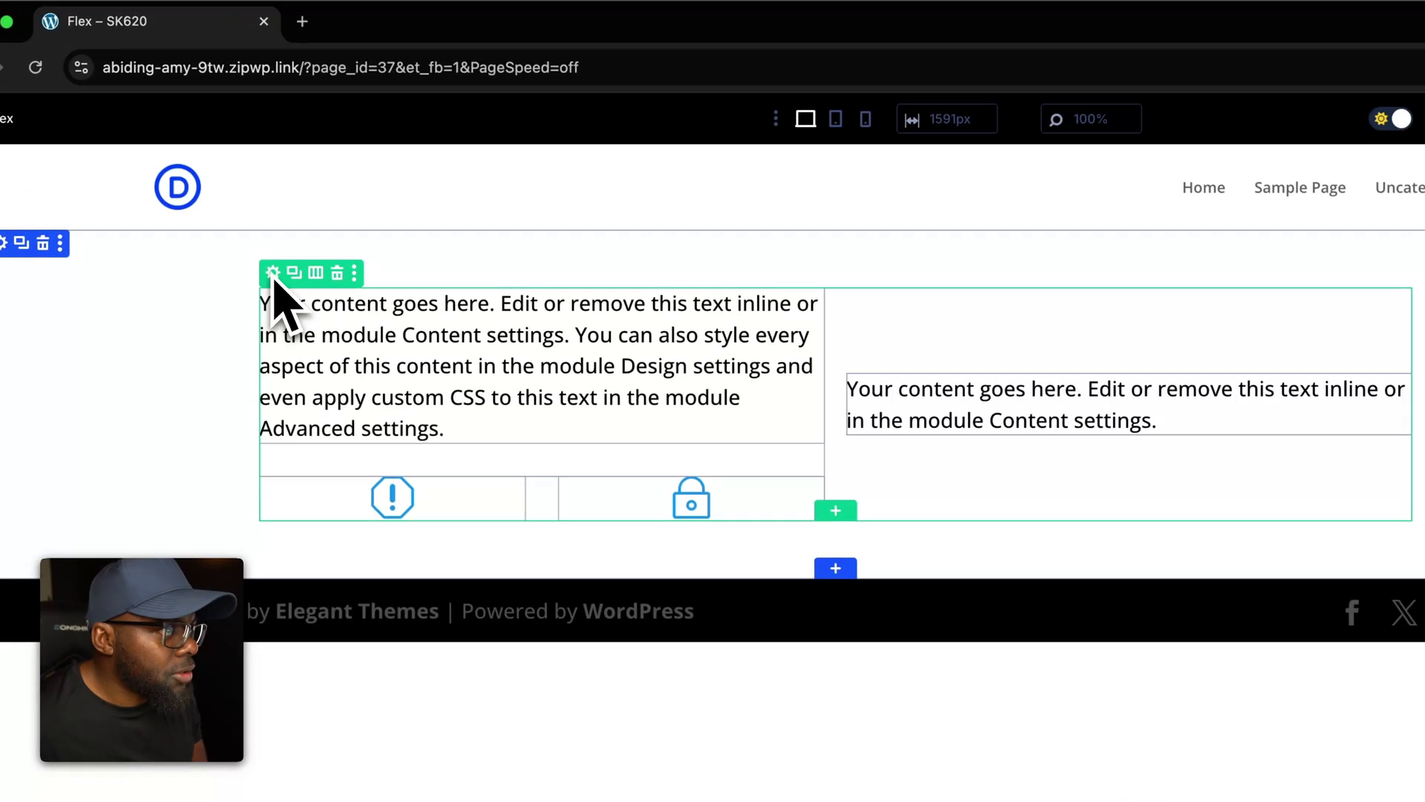
Try top and bottom alignment, then set the main row's items to Stretch with content centred
{"action": "left_click", "coordinate": [273, 274]}
{"action": "left_click", "coordinate": [1251, 152]}
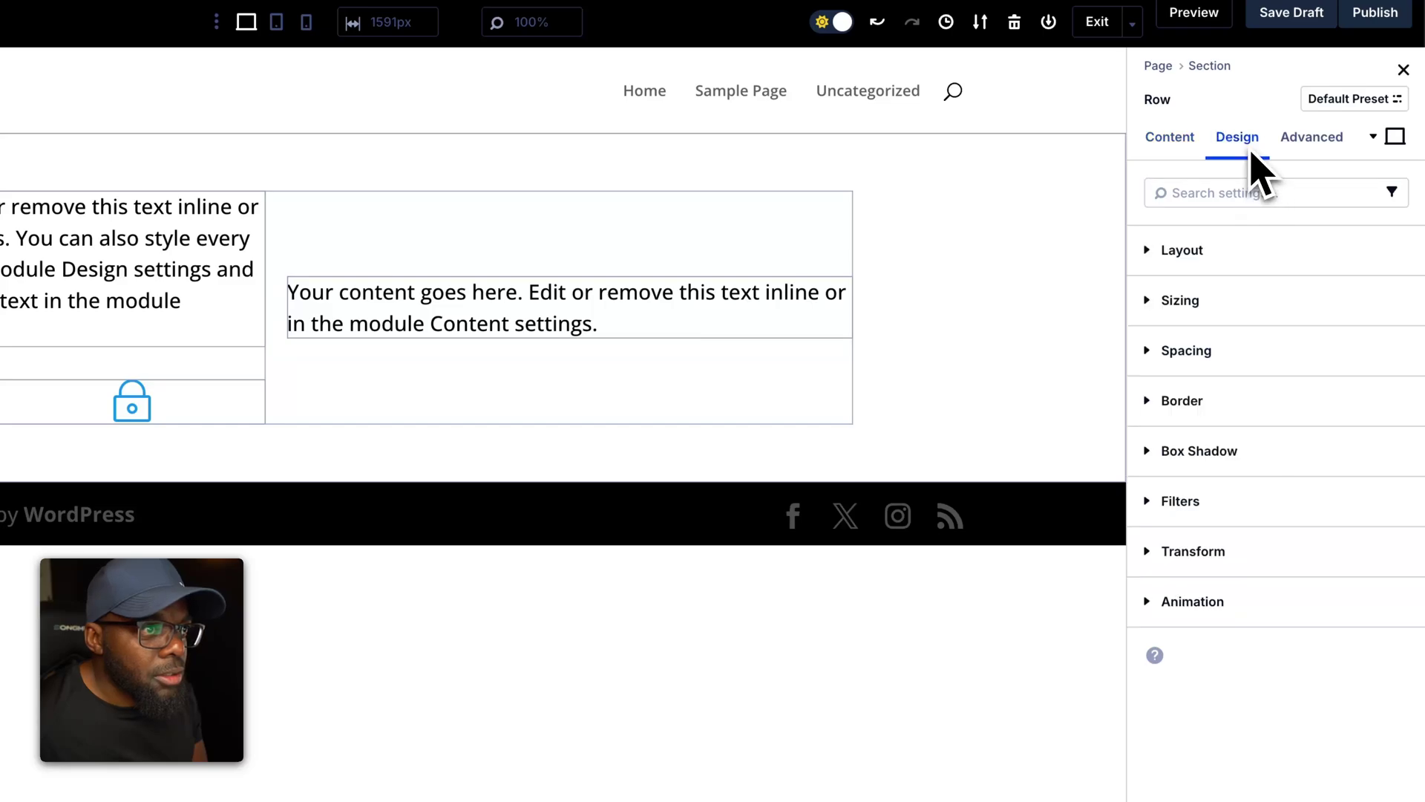
{"action": "left_click", "coordinate": [1236, 250]}
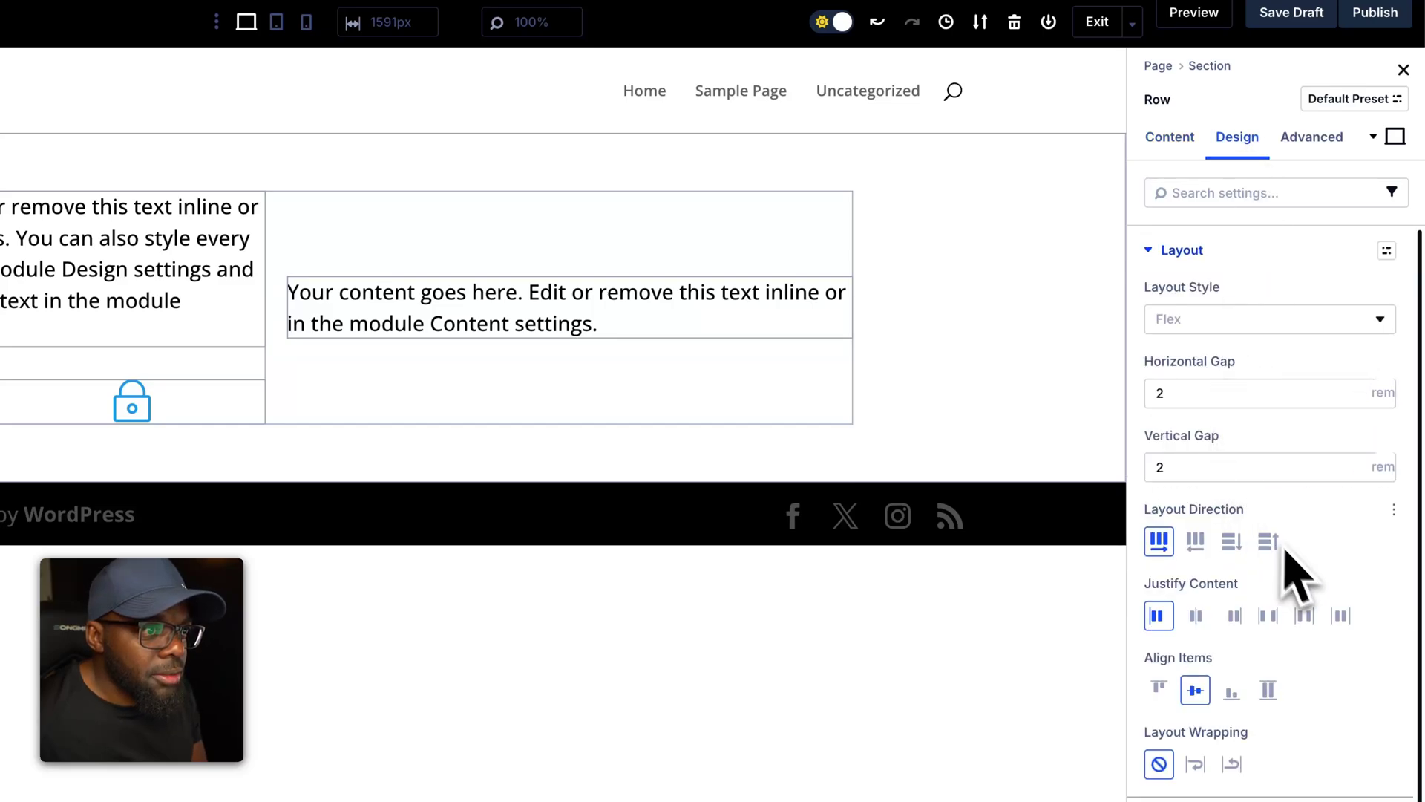
{"action": "scroll", "coordinate": [1288, 553], "scroll_direction": "down", "scroll_amount": 3}
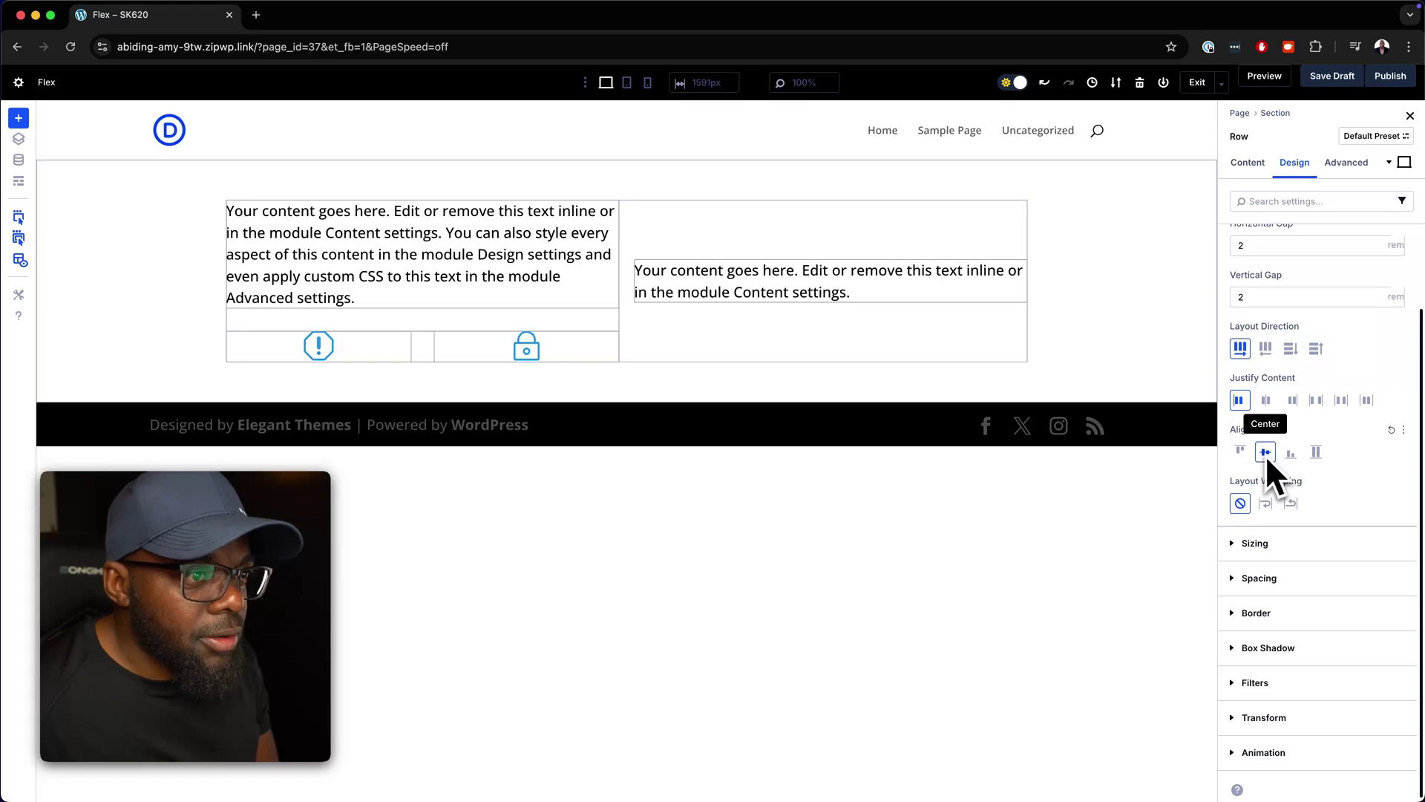
{"action": "left_click", "coordinate": [1240, 451]}
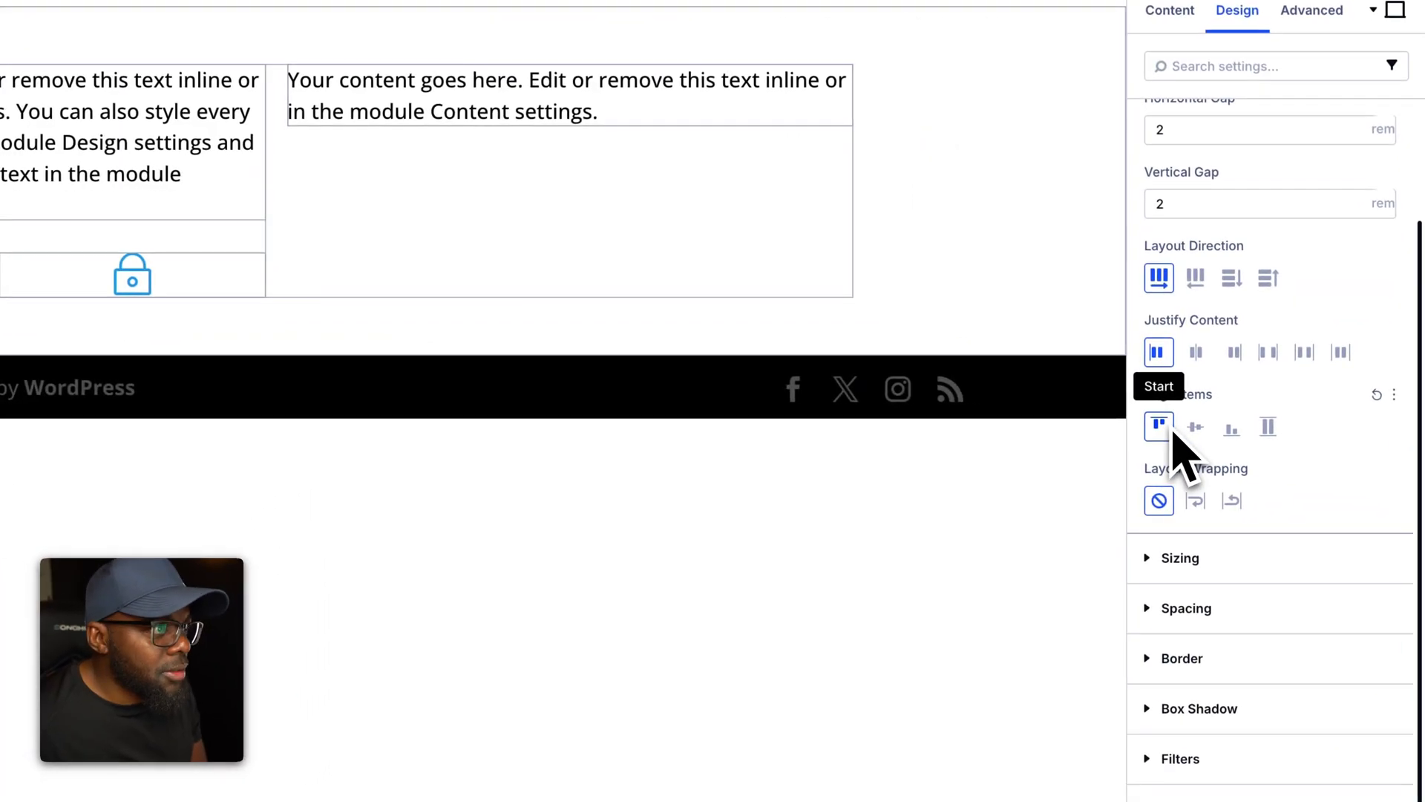
{"action": "left_click", "coordinate": [1238, 443]}
{"action": "left_click", "coordinate": [1270, 434]}
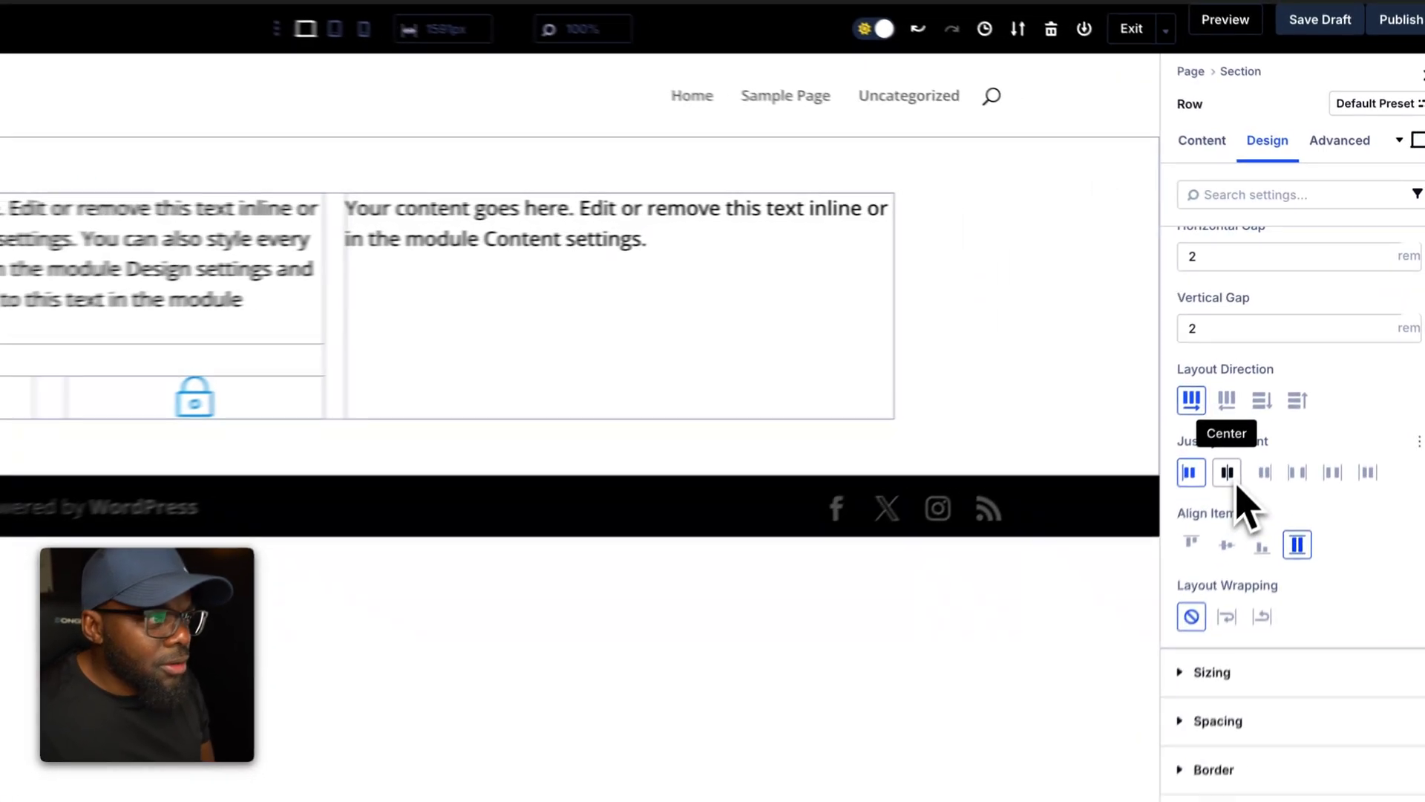
{"action": "left_click", "coordinate": [1265, 400]}
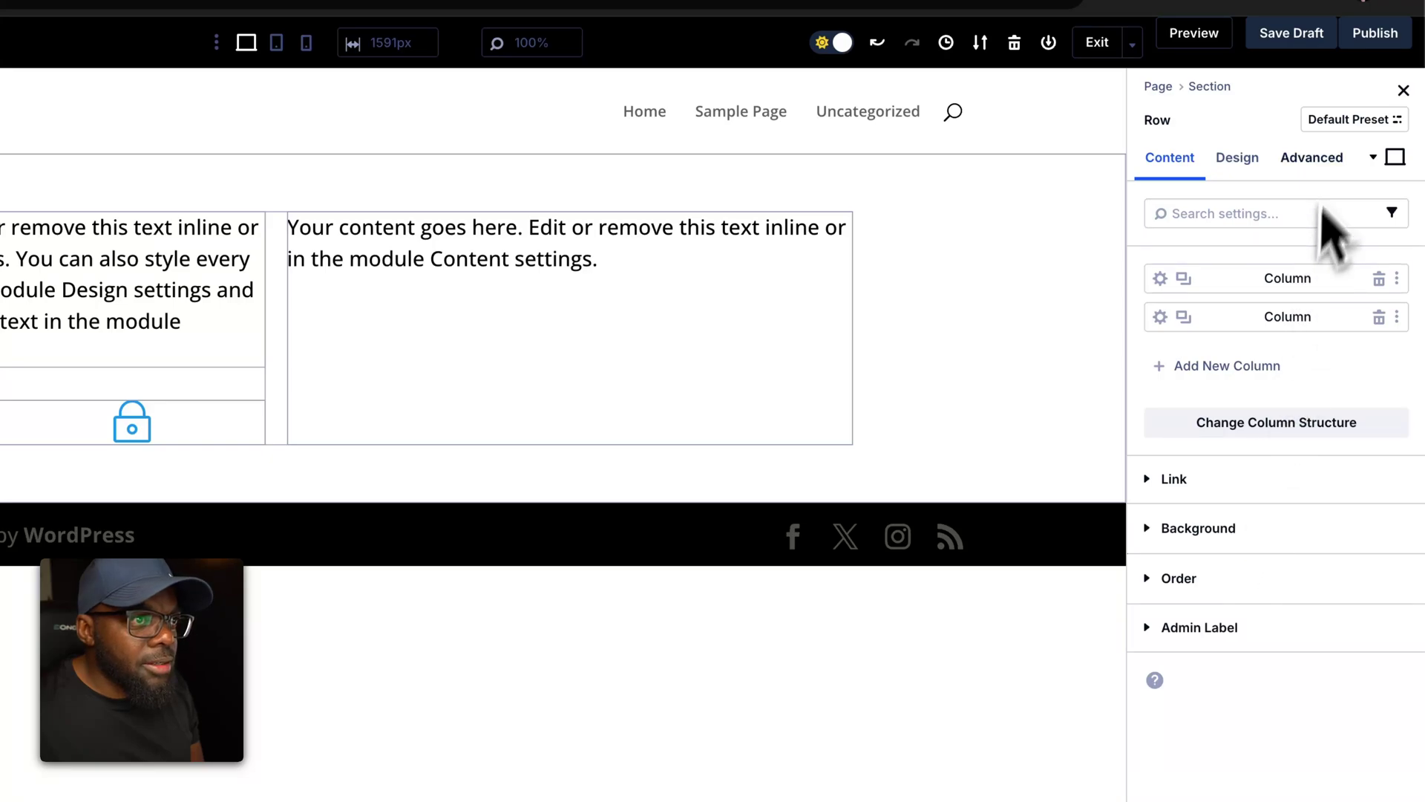
Enter 'pad-l bg-pri-200' as the row's CSS Class under Advanced > CSS ID & Classes
{"action": "left_click", "coordinate": [1325, 159]}
{"action": "left_click", "coordinate": [1244, 293]}
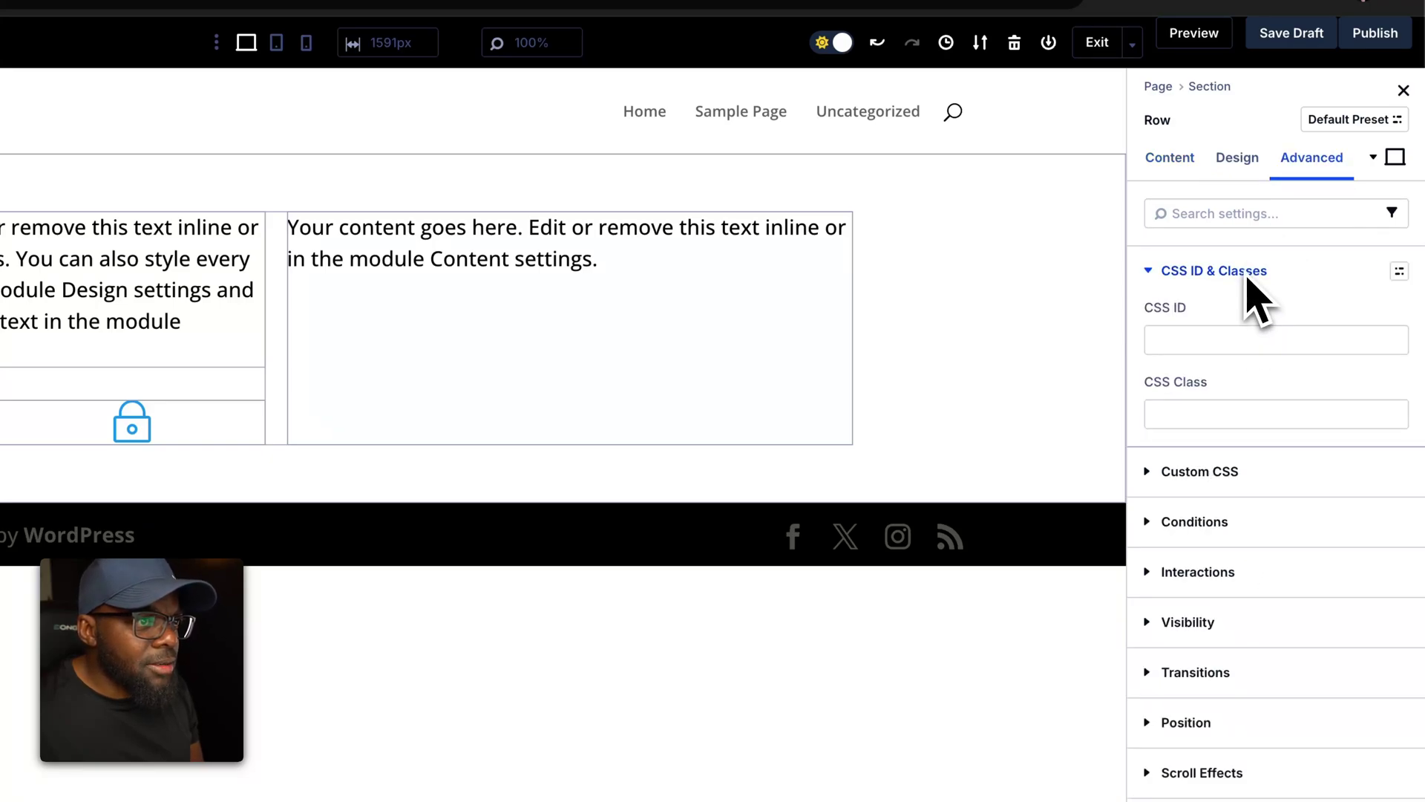
{"action": "left_click", "coordinate": [1219, 423]}
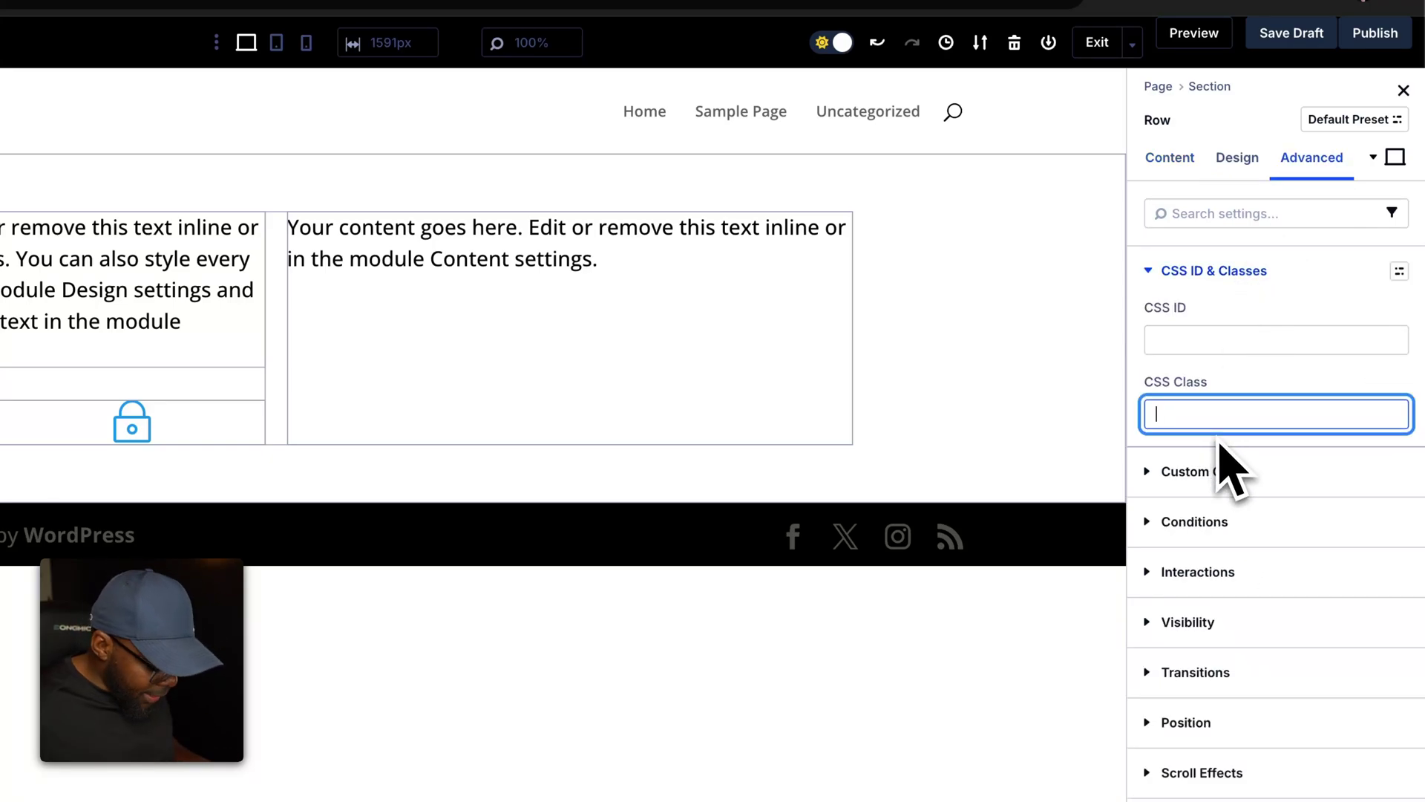
{"action": "type", "text": "pad-l bg-pri"}
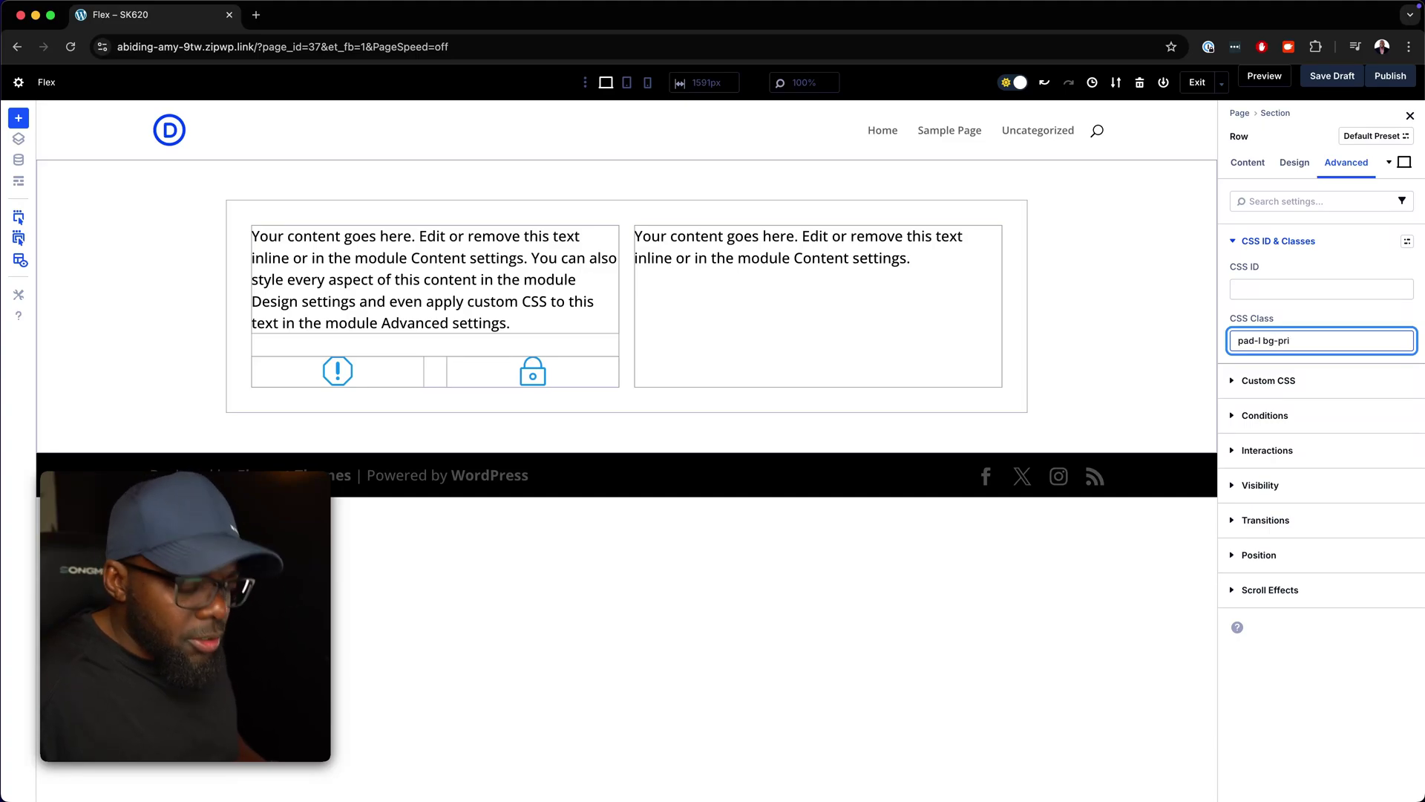
{"action": "type", "text": "200"}
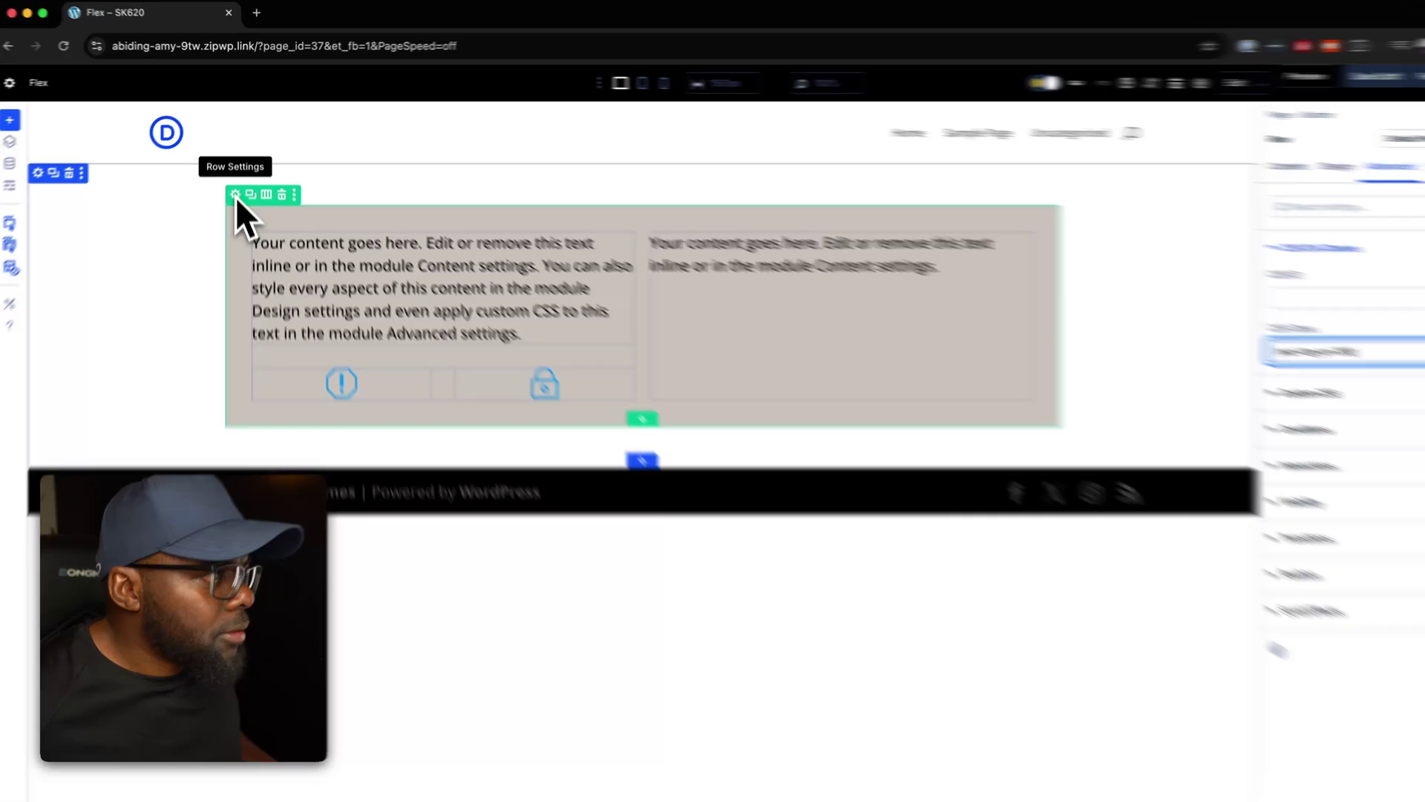
Enter 'bg-pri-300 pad-l' as the left column's CSS Class
{"action": "left_click", "coordinate": [242, 191]}
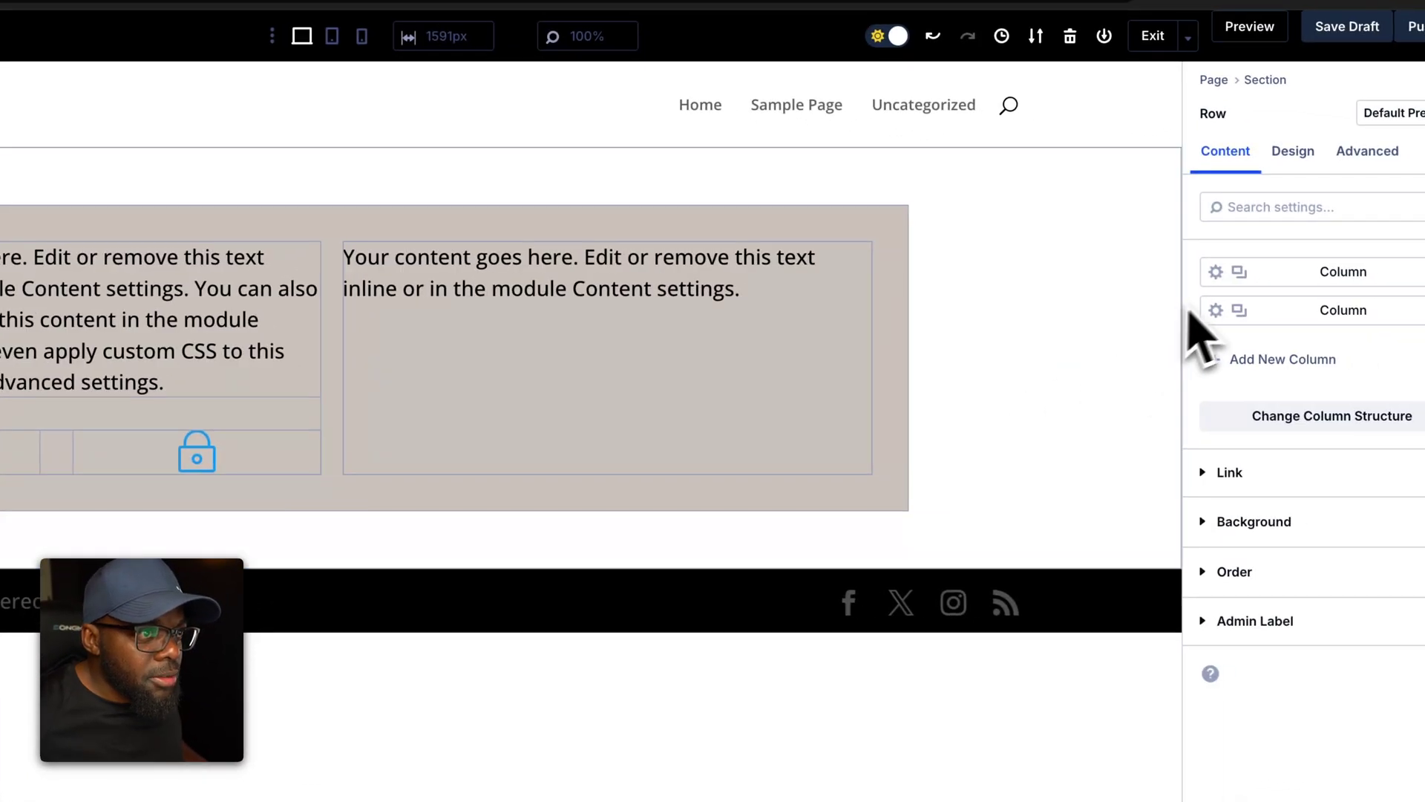
{"action": "left_click", "coordinate": [1218, 271]}
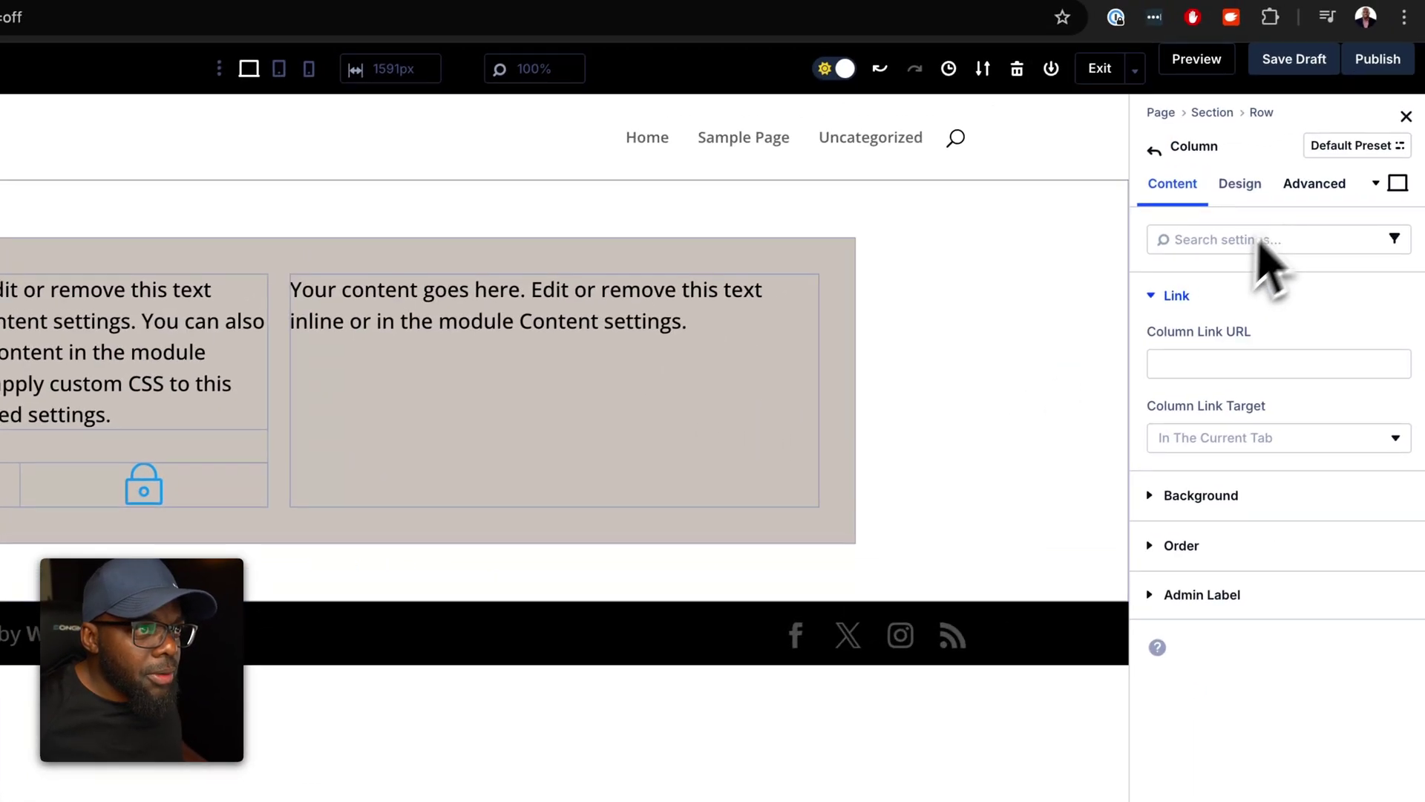
{"action": "left_click", "coordinate": [1366, 153]}
{"action": "left_click", "coordinate": [1310, 267]}
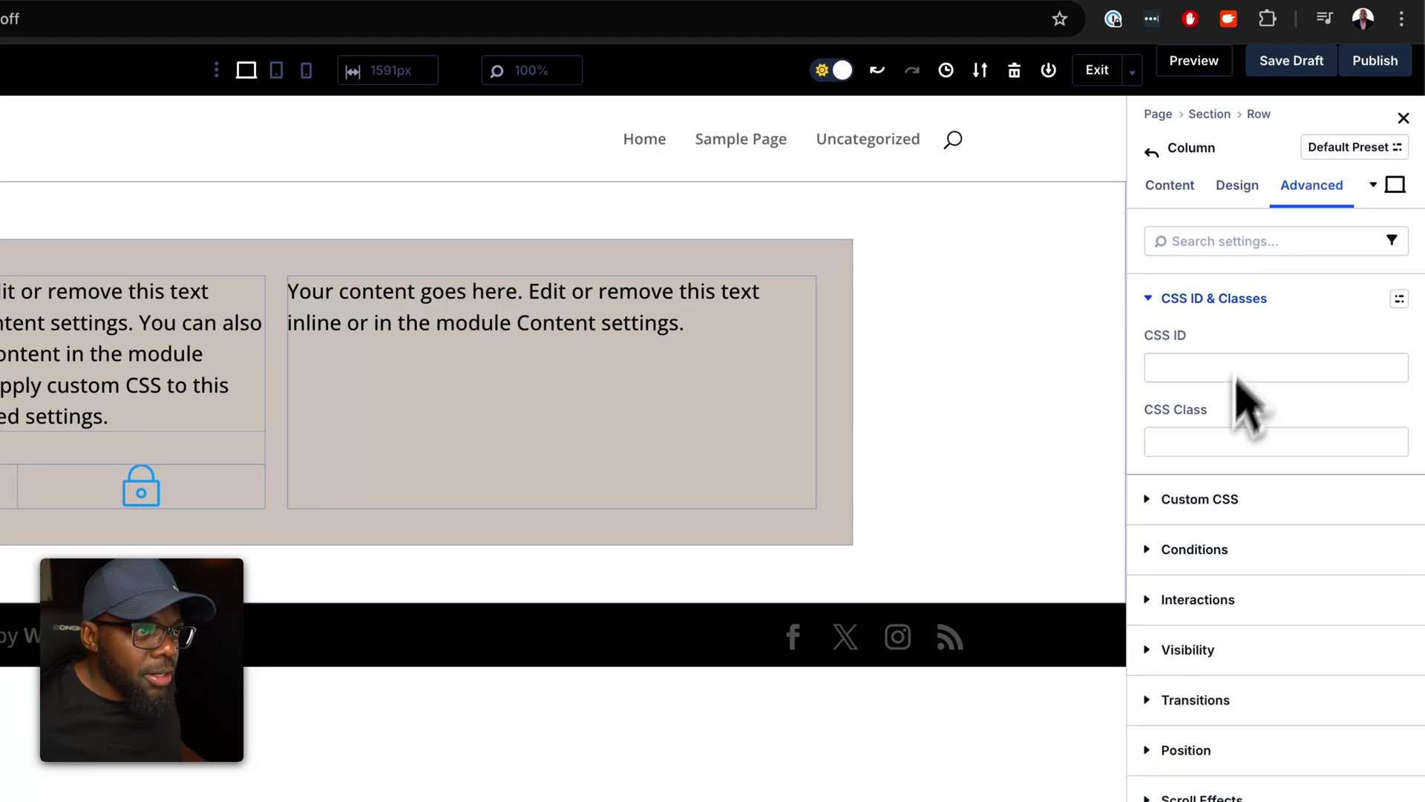
{"action": "left_click", "coordinate": [1221, 445]}
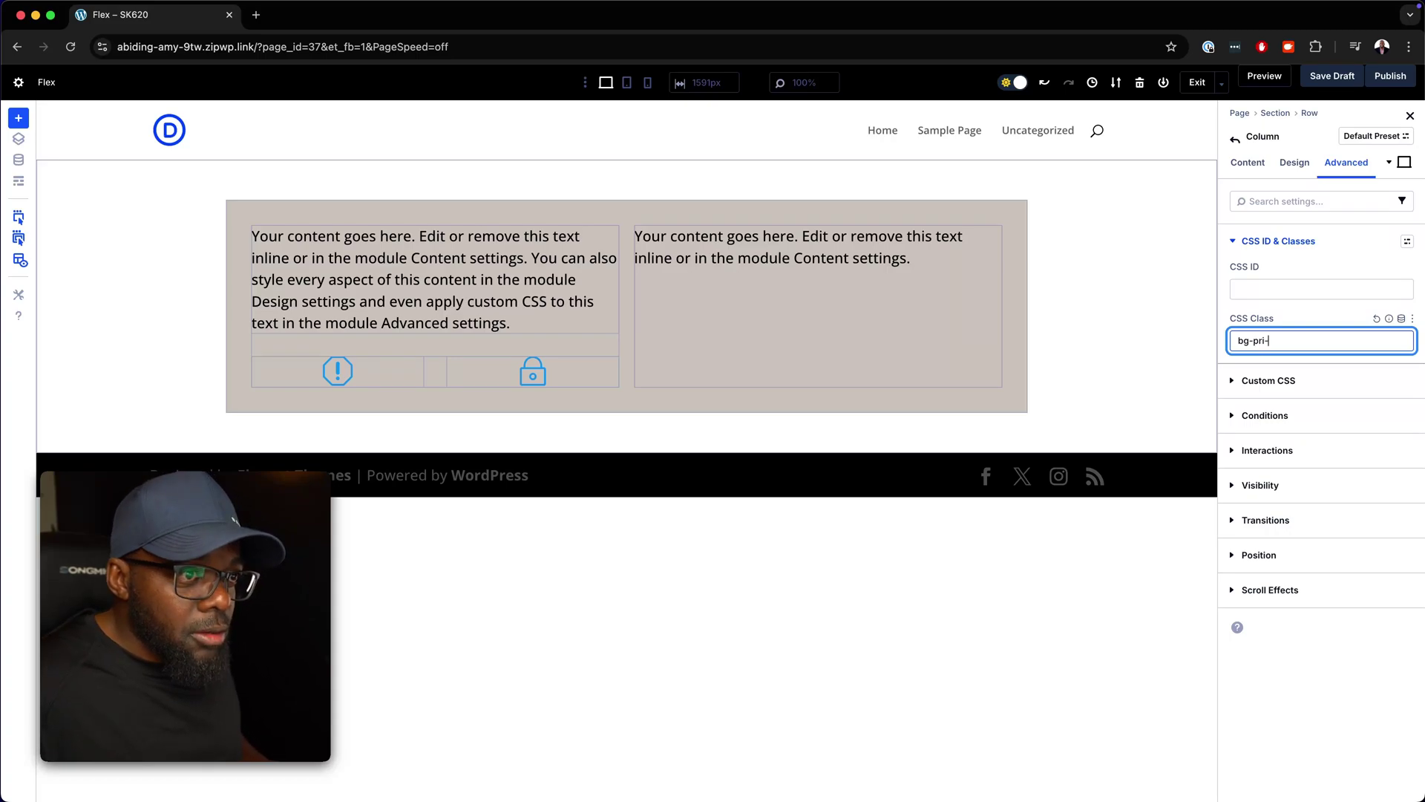
{"action": "type", "text": "00"}
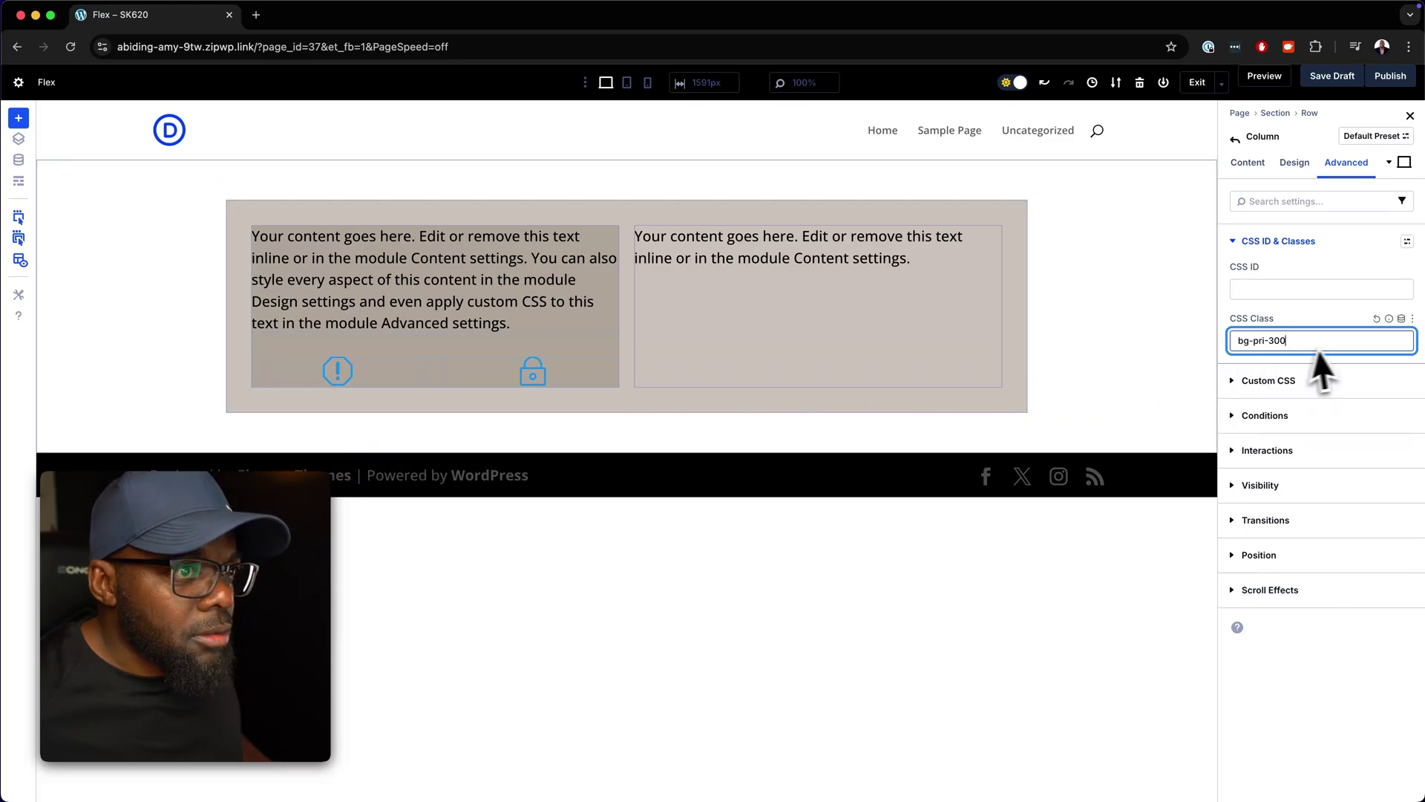
{"action": "type", "text": "pad"}
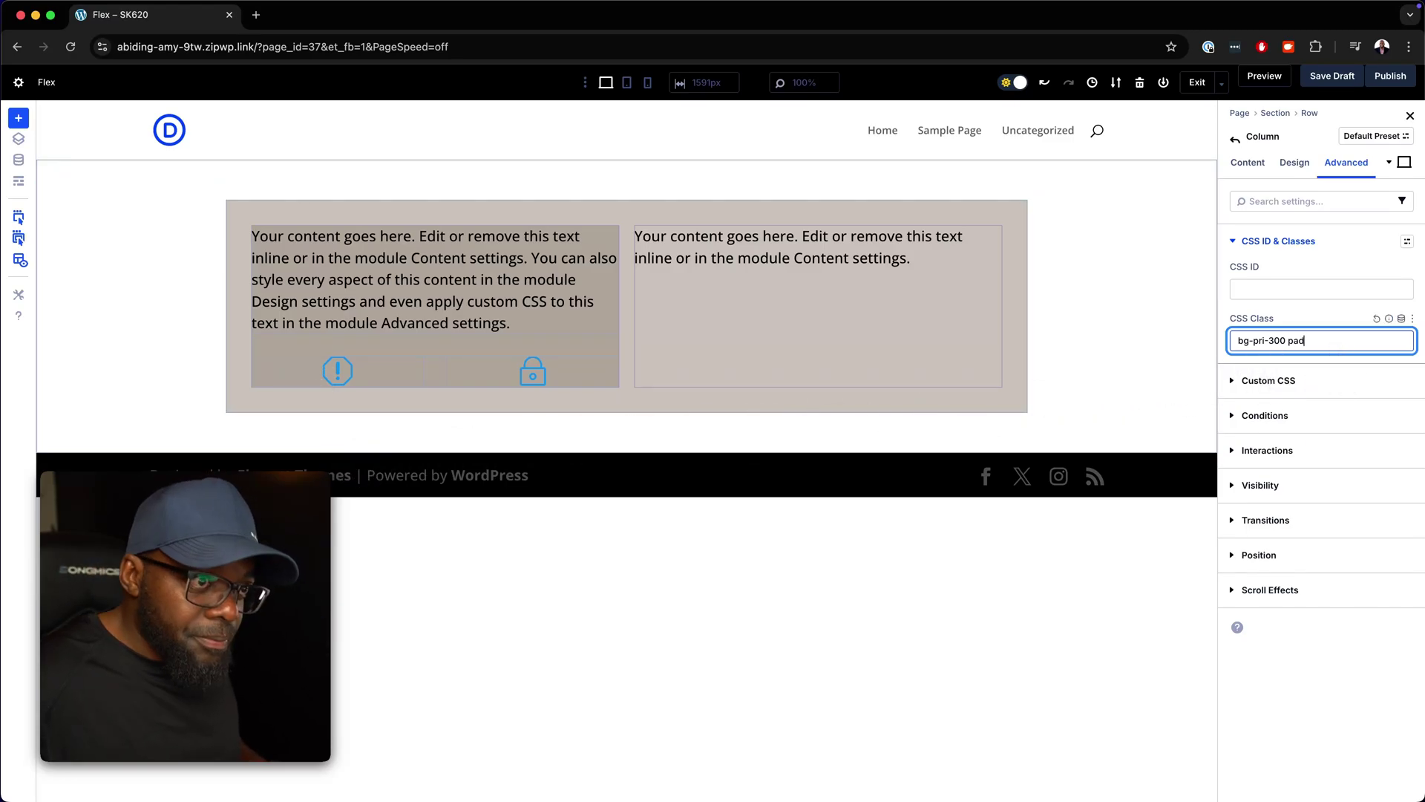
{"action": "type", "text": "-l"}
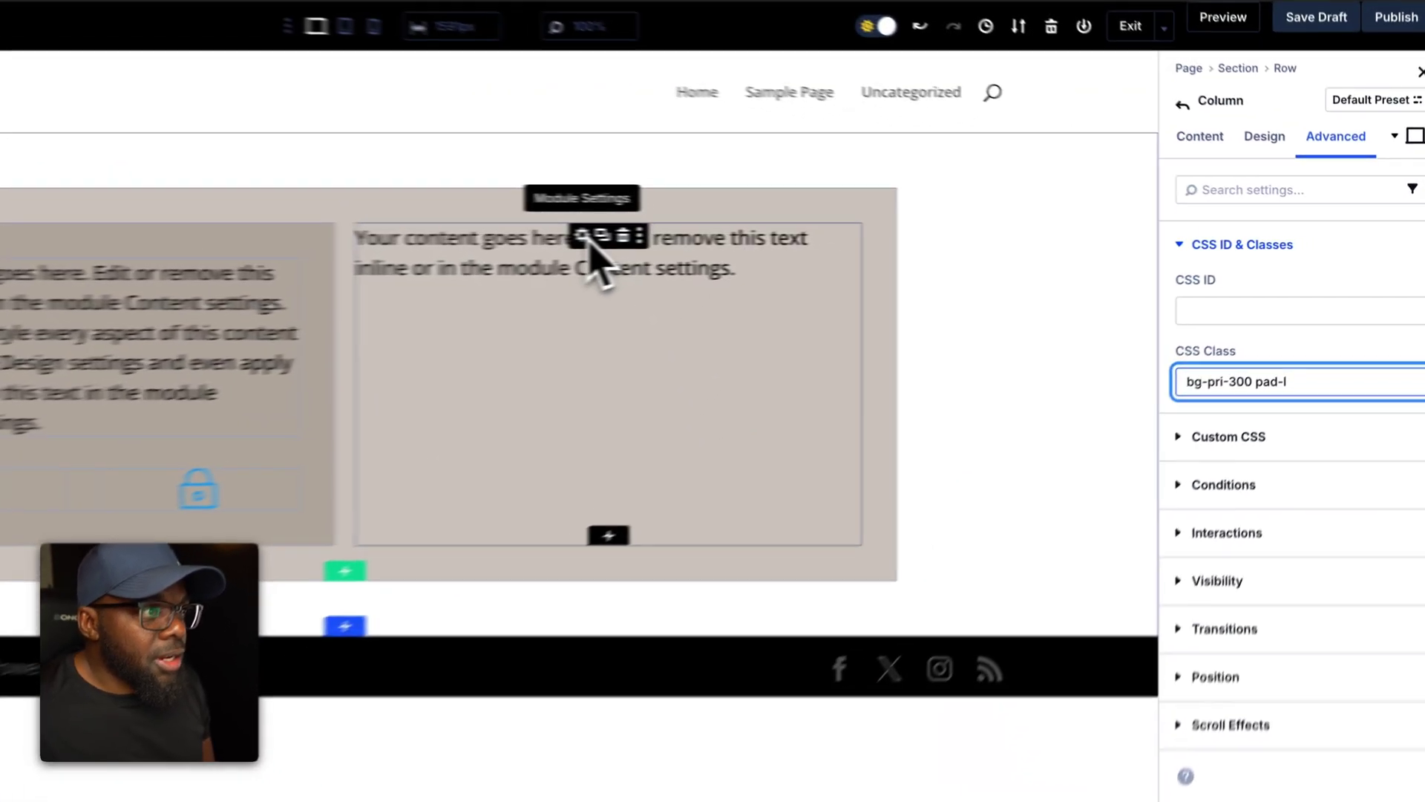
Open the right Text module's settings, then return to the row's settings
{"action": "left_click", "coordinate": [800, 235]}
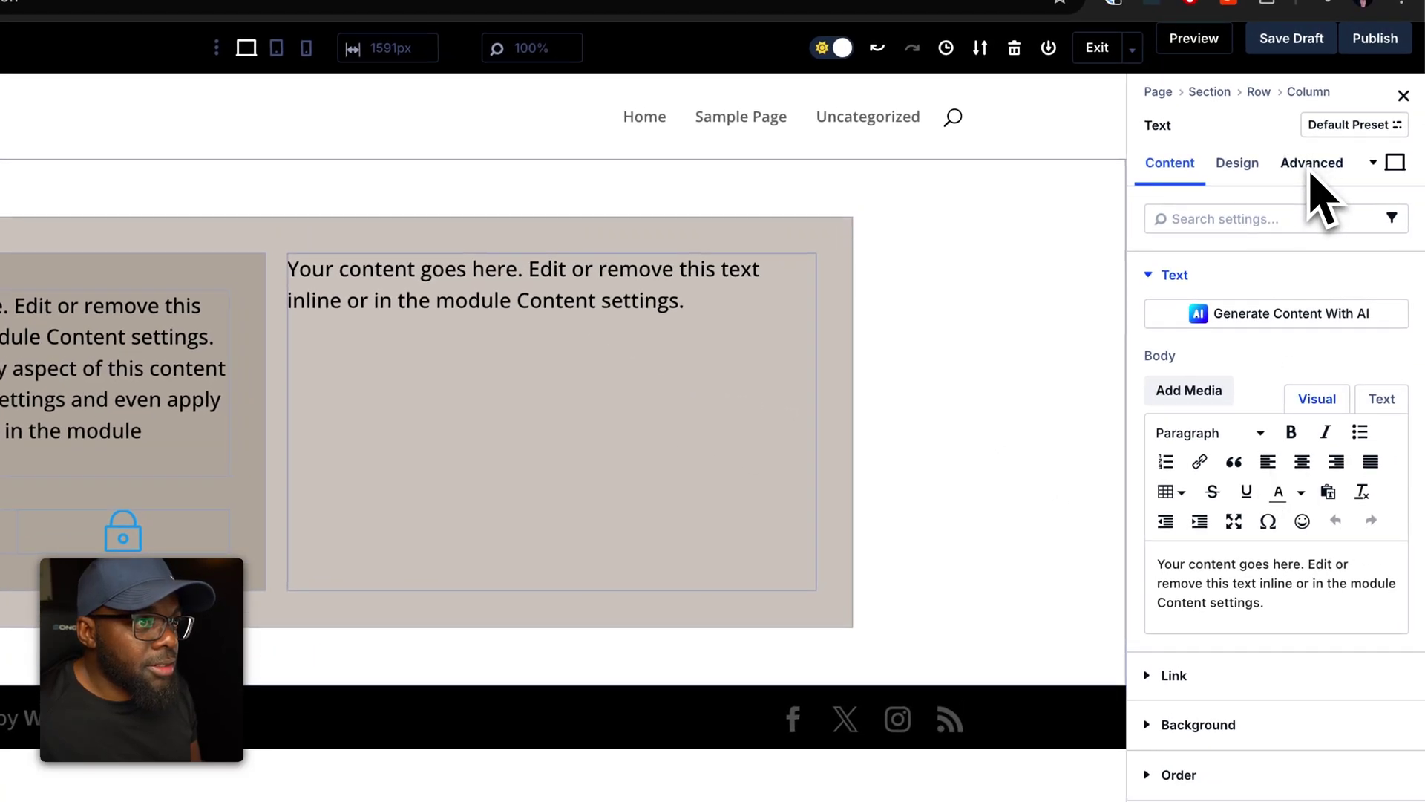
{"action": "left_click", "coordinate": [1311, 166]}
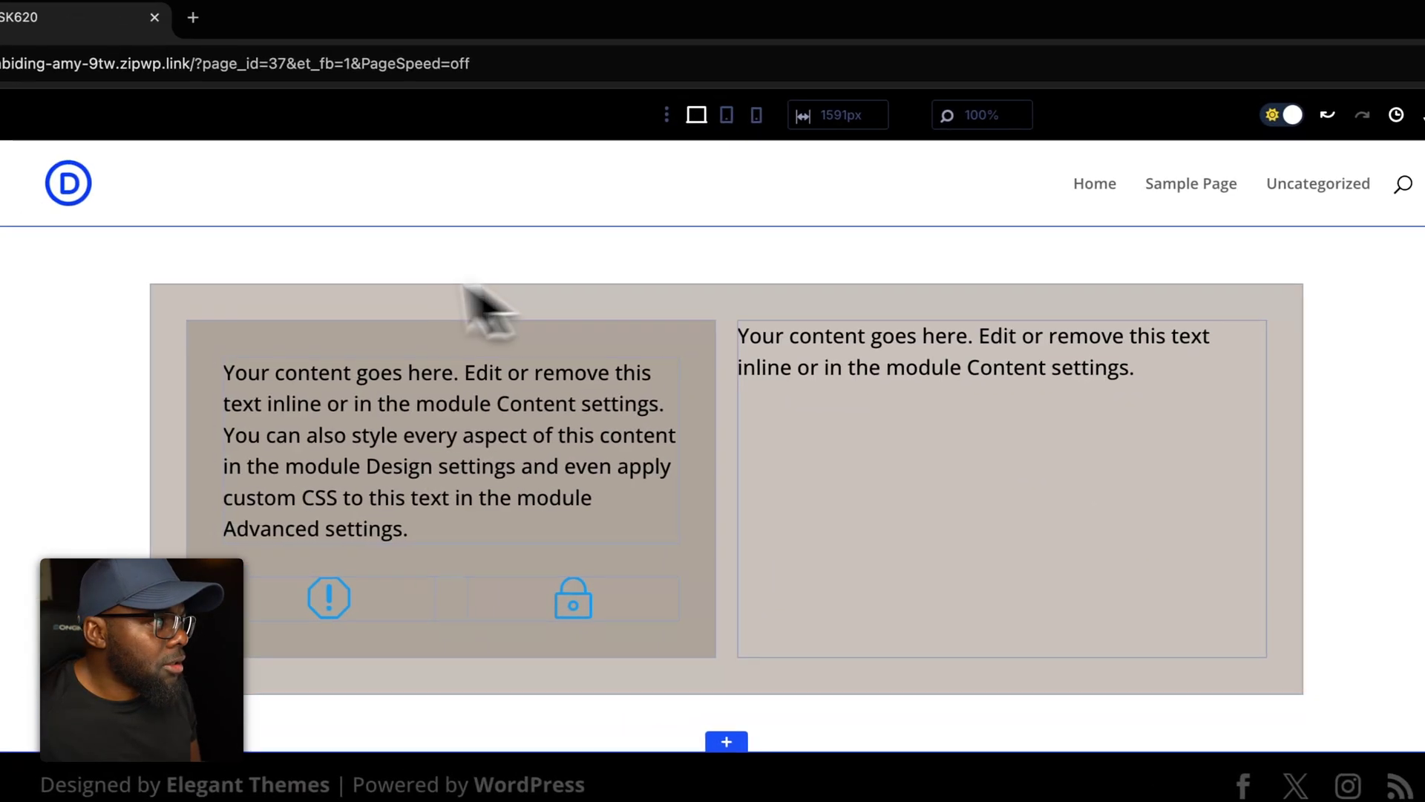
{"action": "left_click", "coordinate": [238, 247]}
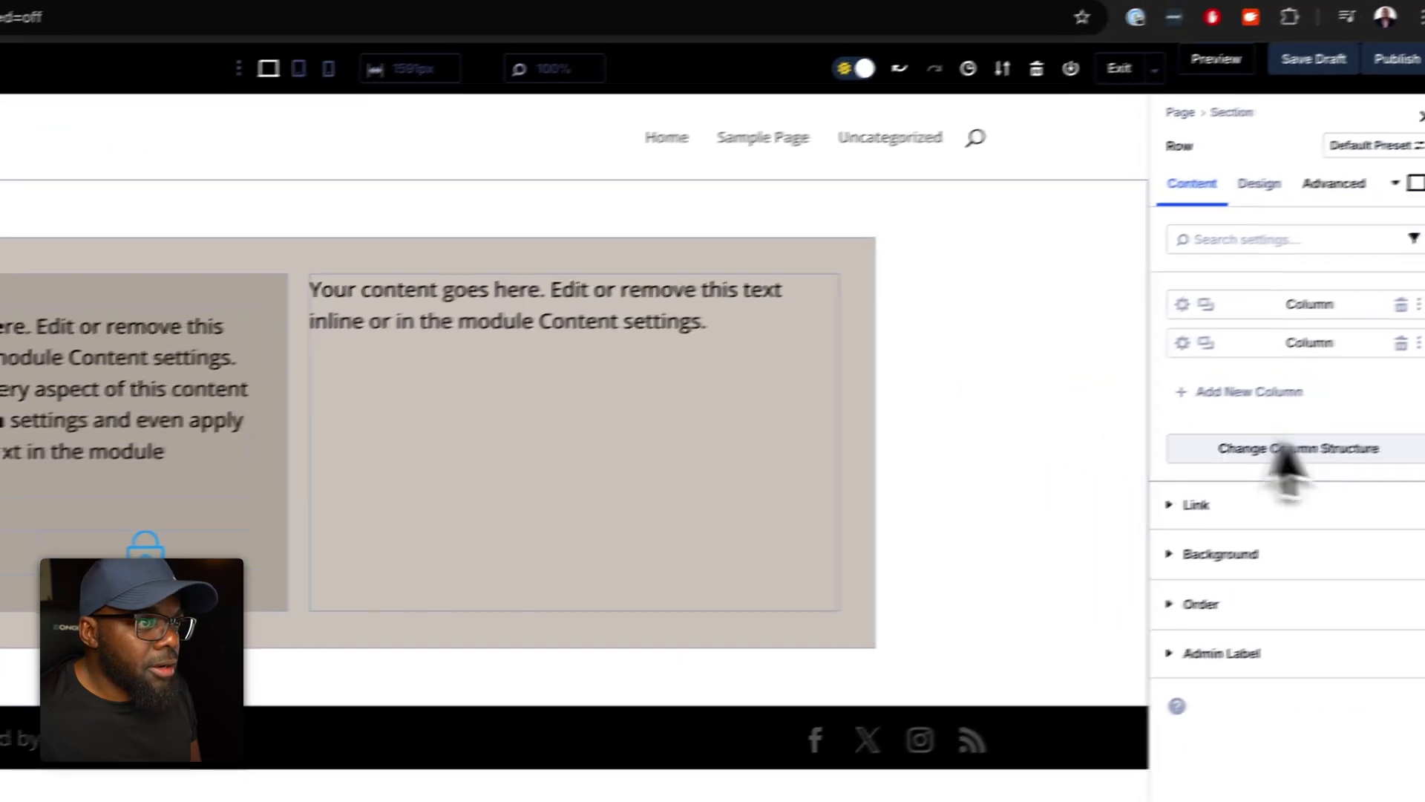
Enter 'bg-acc-400' as the right column's CSS Class and go back to Row settings
{"action": "left_click", "coordinate": [1160, 347]}
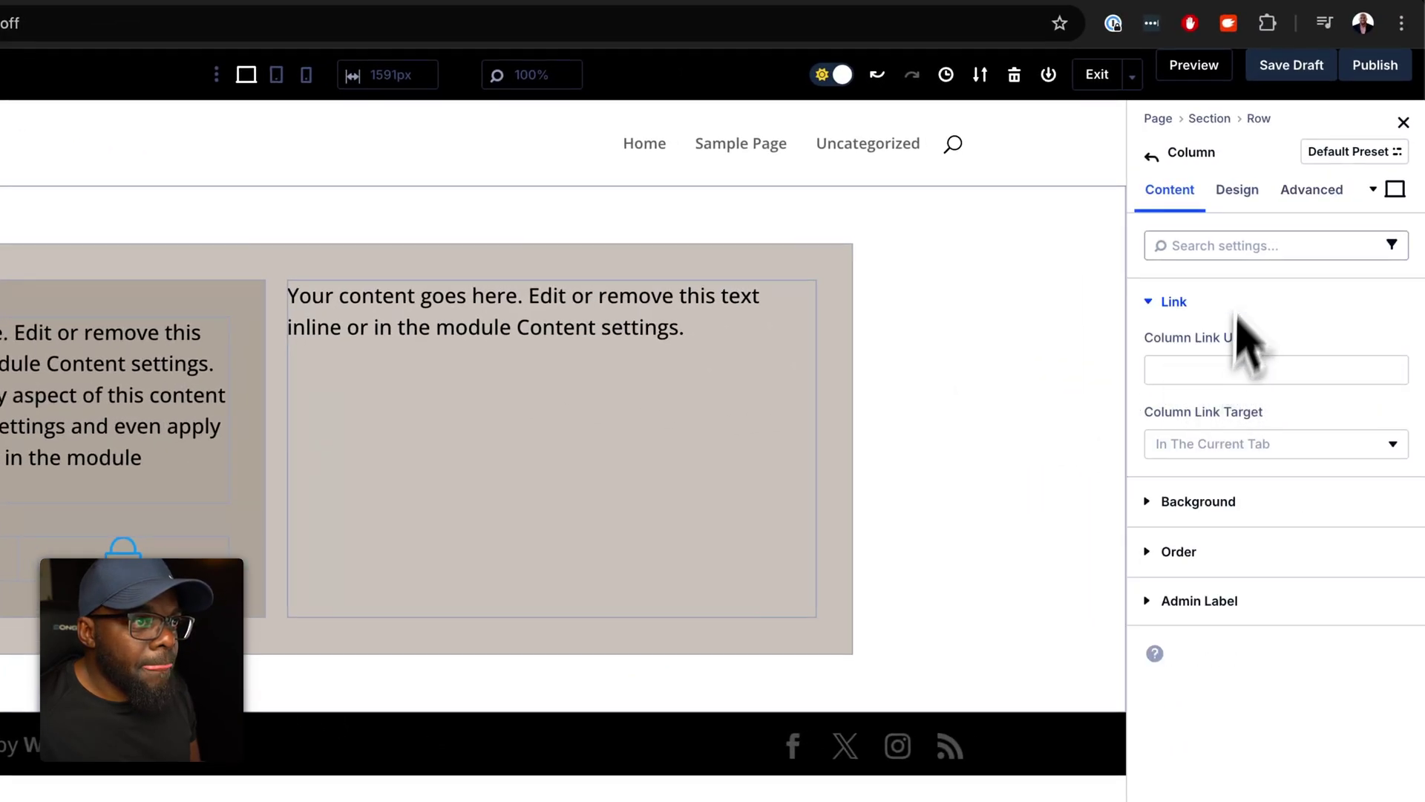
{"action": "left_click", "coordinate": [1311, 193]}
{"action": "left_click", "coordinate": [1255, 304]}
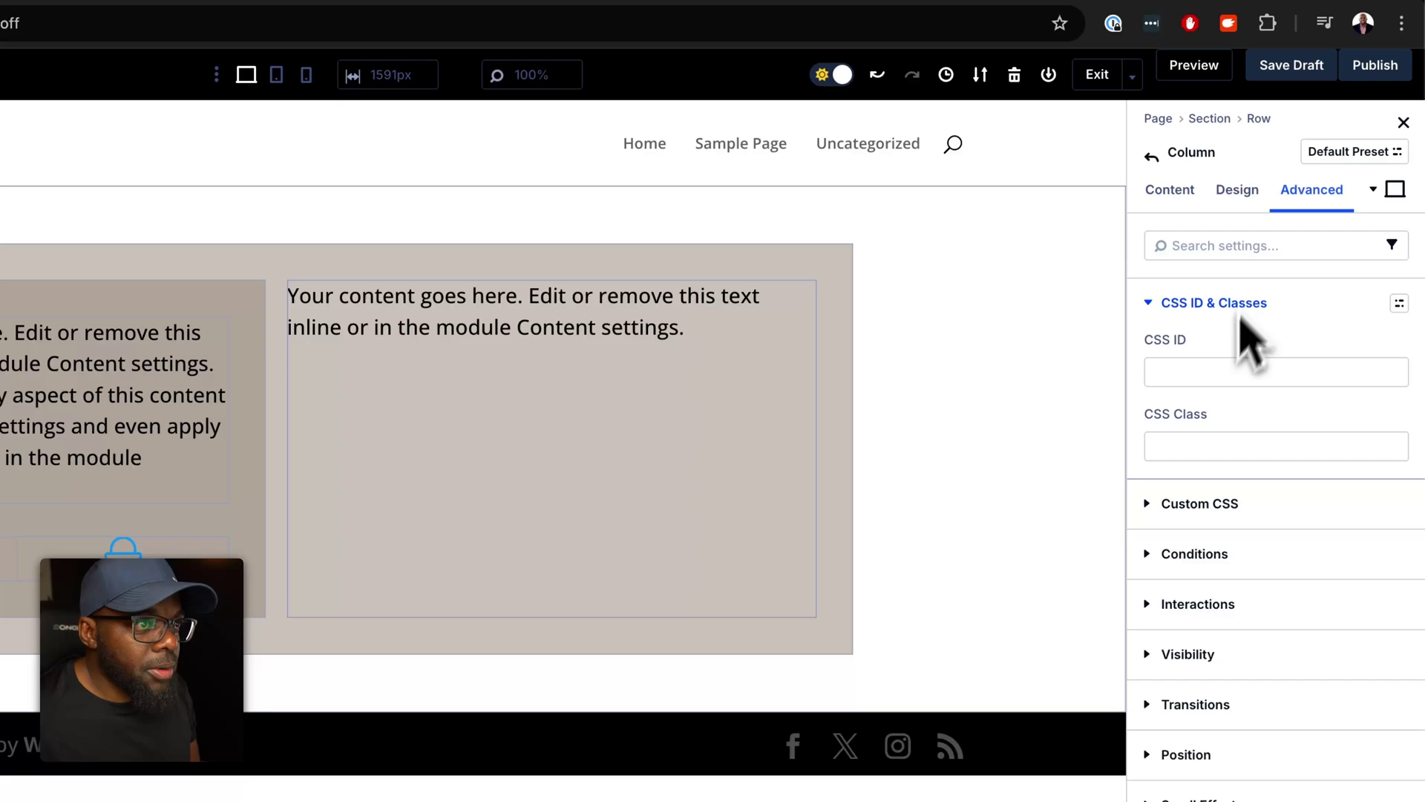
{"action": "left_click", "coordinate": [1200, 458]}
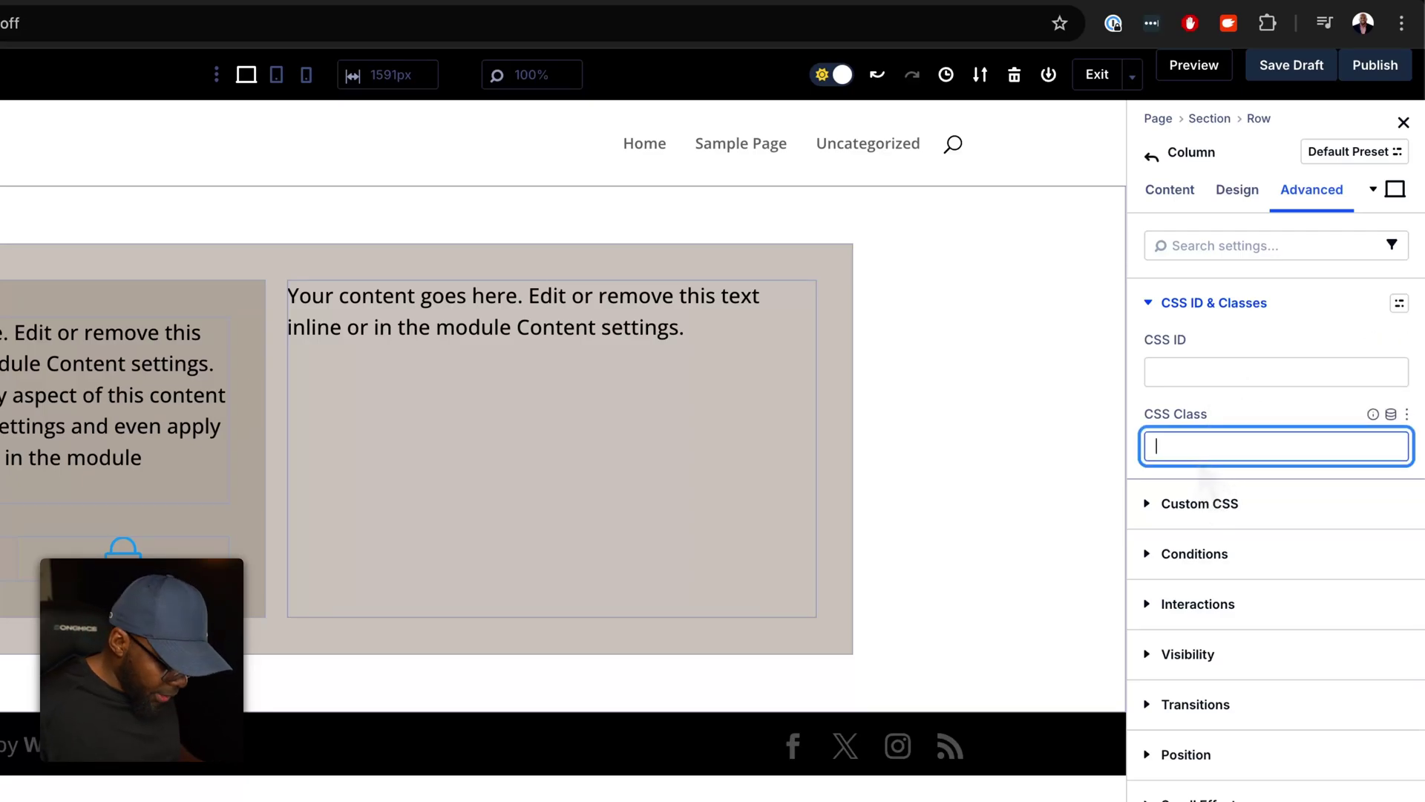
{"action": "type", "text": "bg-acc-4"}
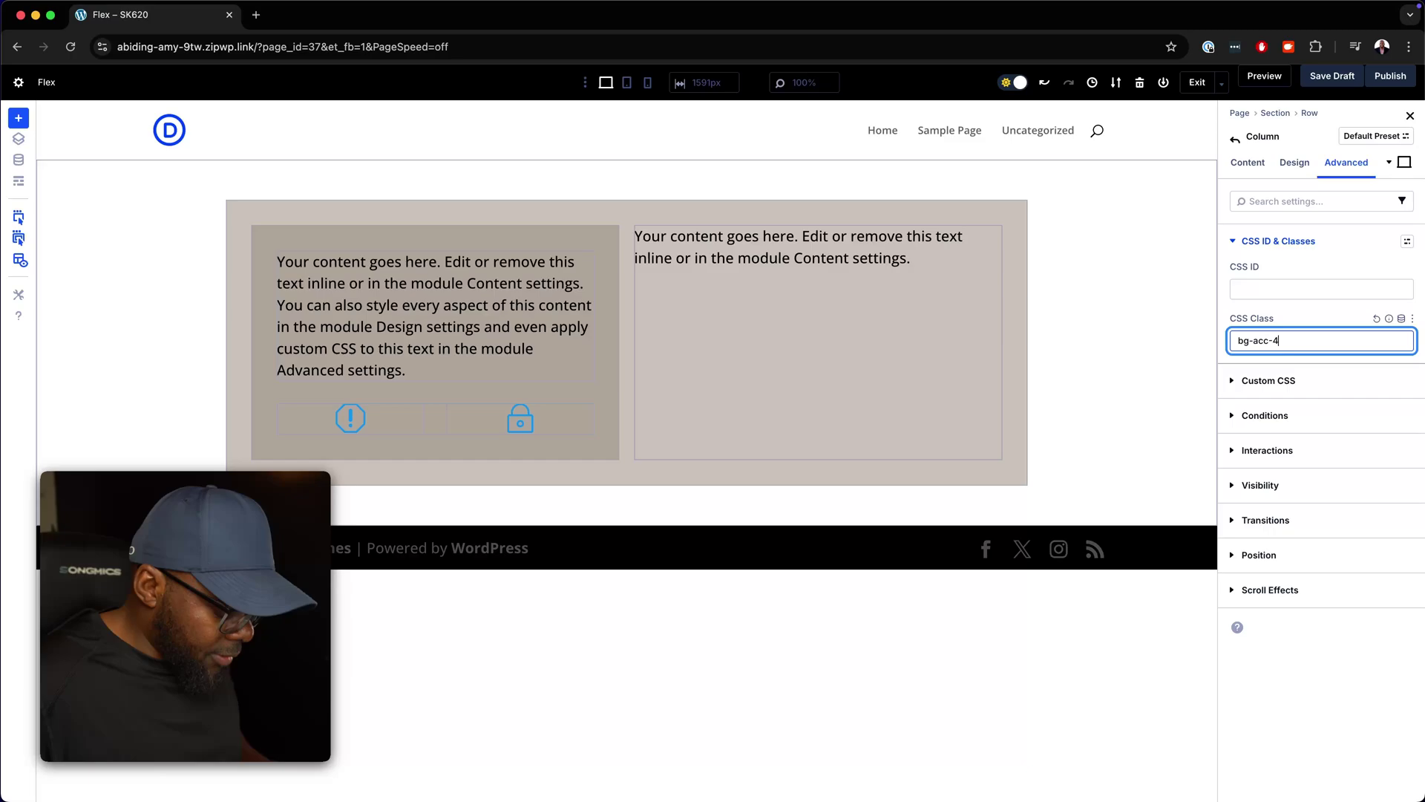
{"action": "type", "text": "00"}
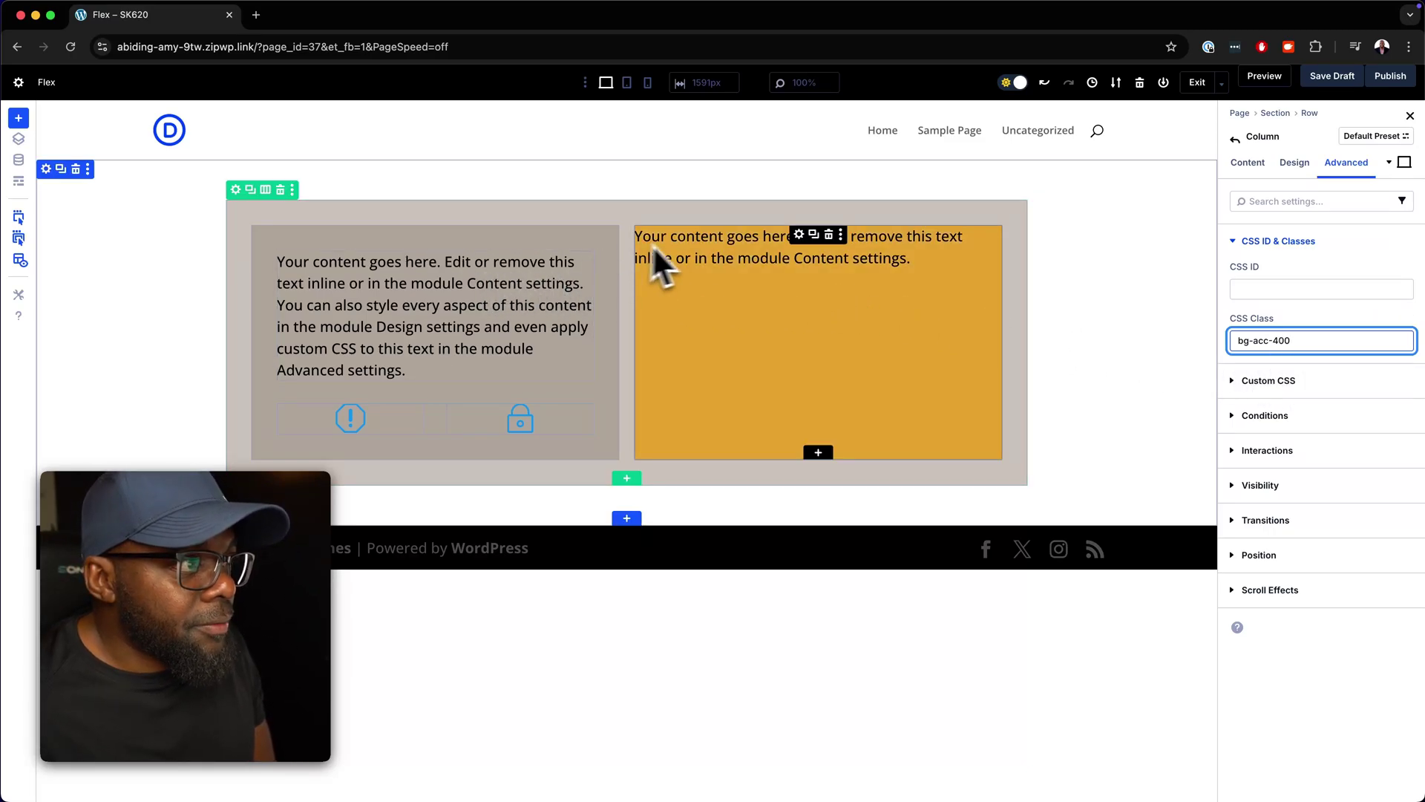
{"action": "left_click", "coordinate": [1250, 165]}
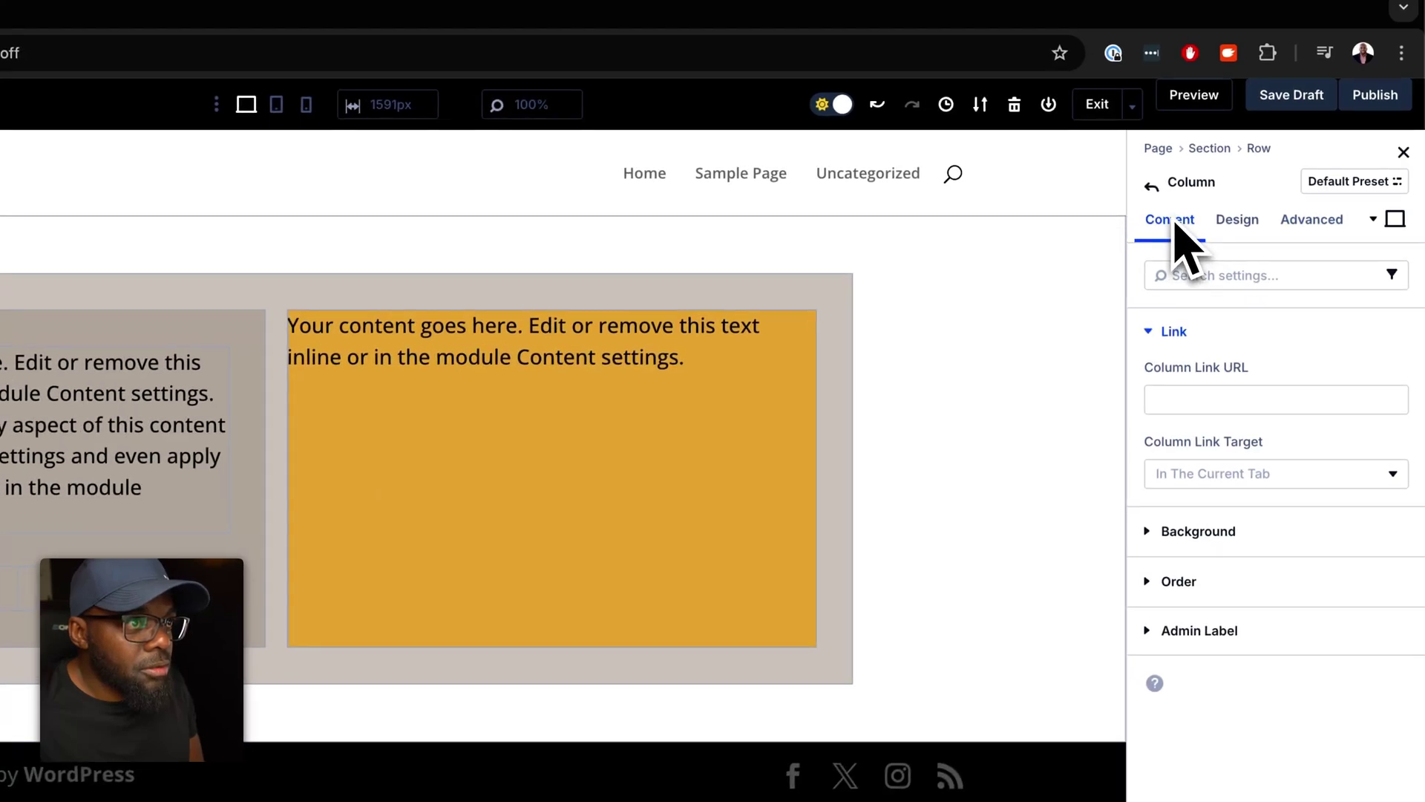
{"action": "left_click", "coordinate": [1153, 188]}
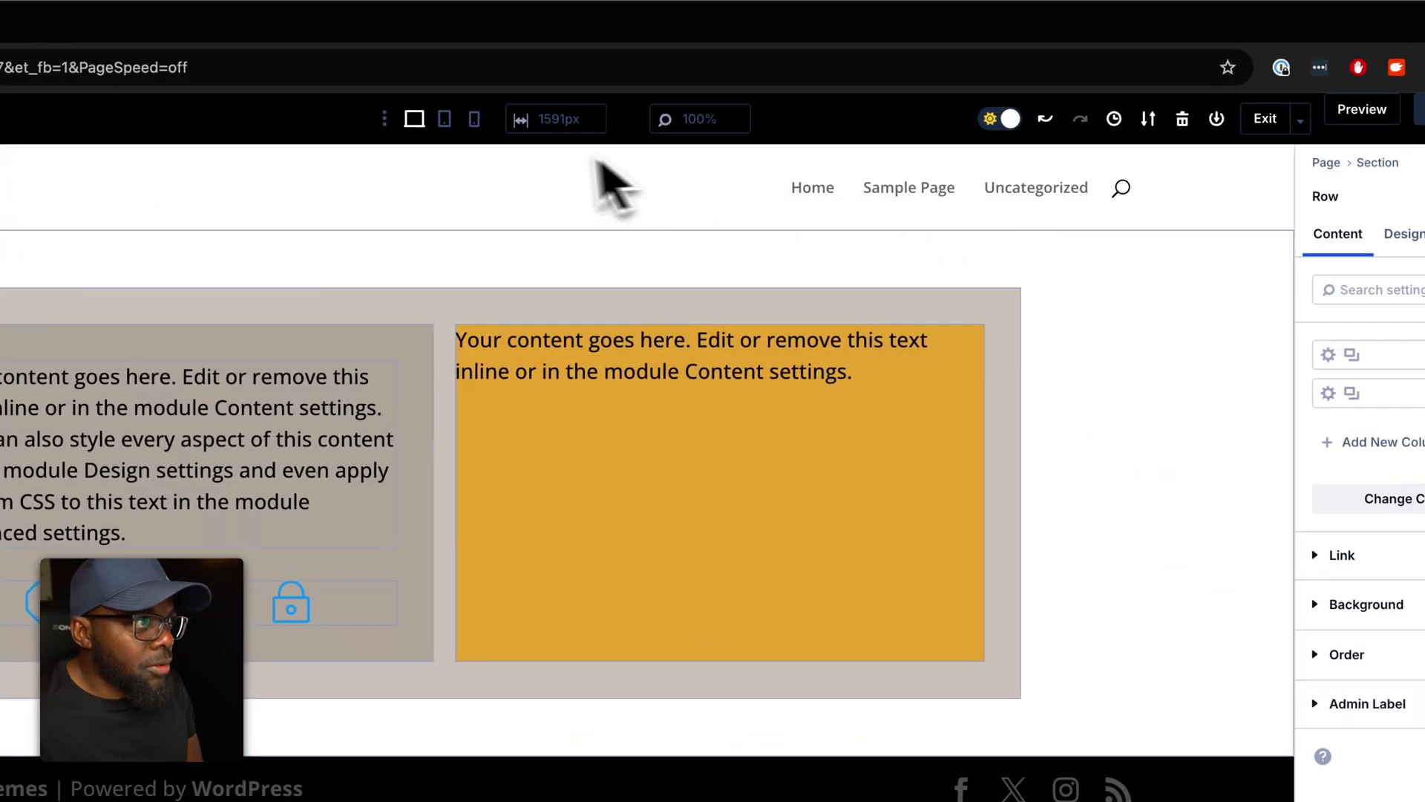
In tablet view, cycle the row's Layout Direction through Column, Row Reverse, Column Reverse, then Row
{"action": "left_click", "coordinate": [445, 121]}
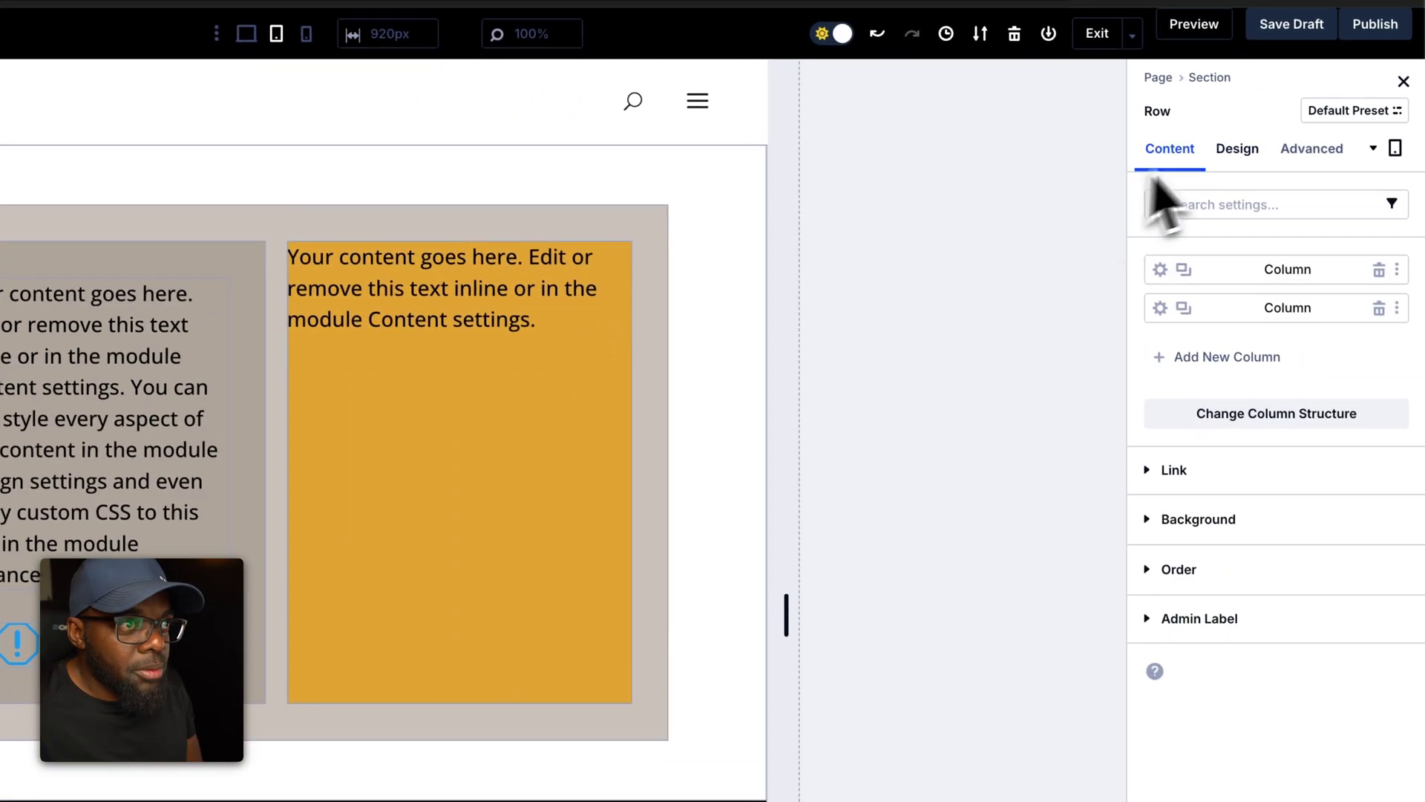
{"action": "left_click", "coordinate": [1238, 152]}
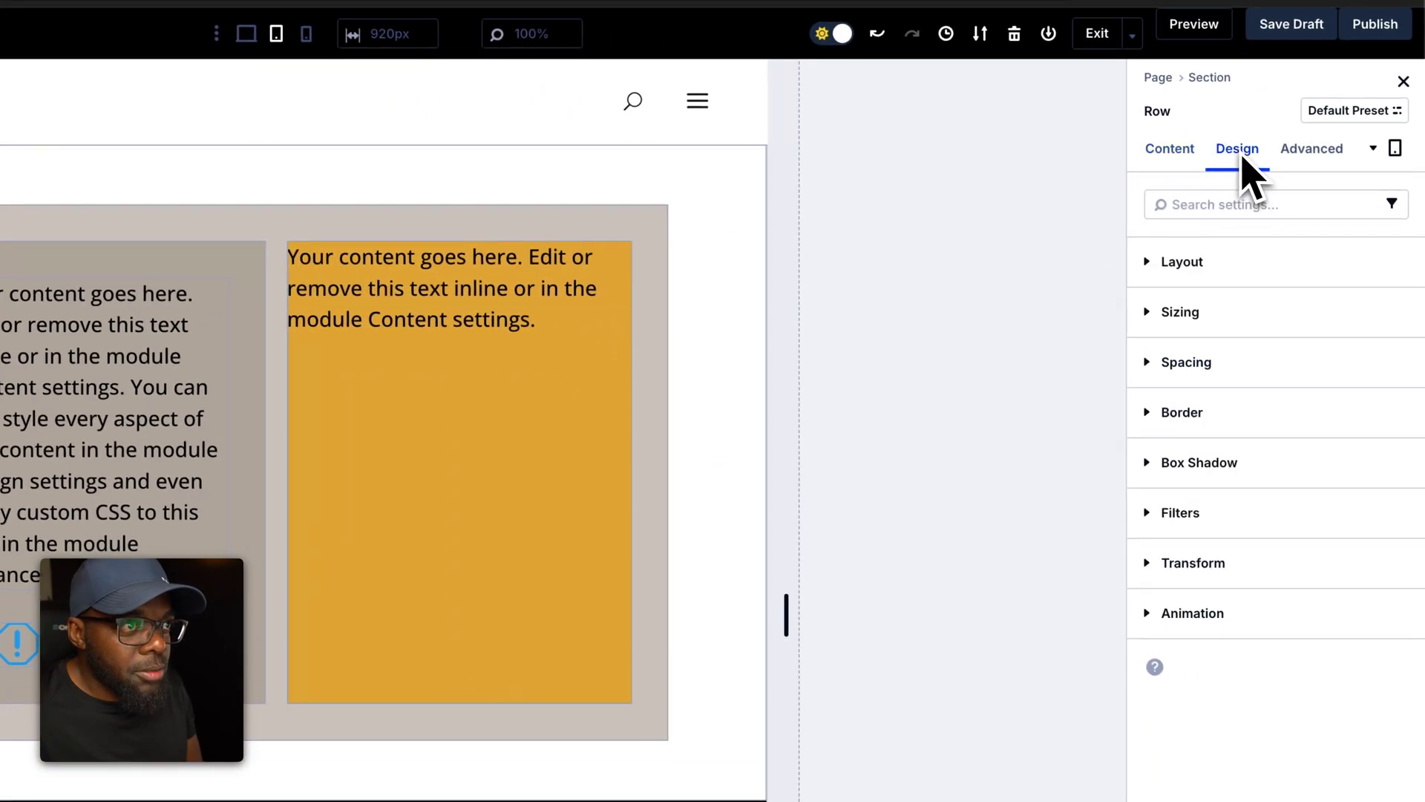
{"action": "left_click", "coordinate": [1226, 260]}
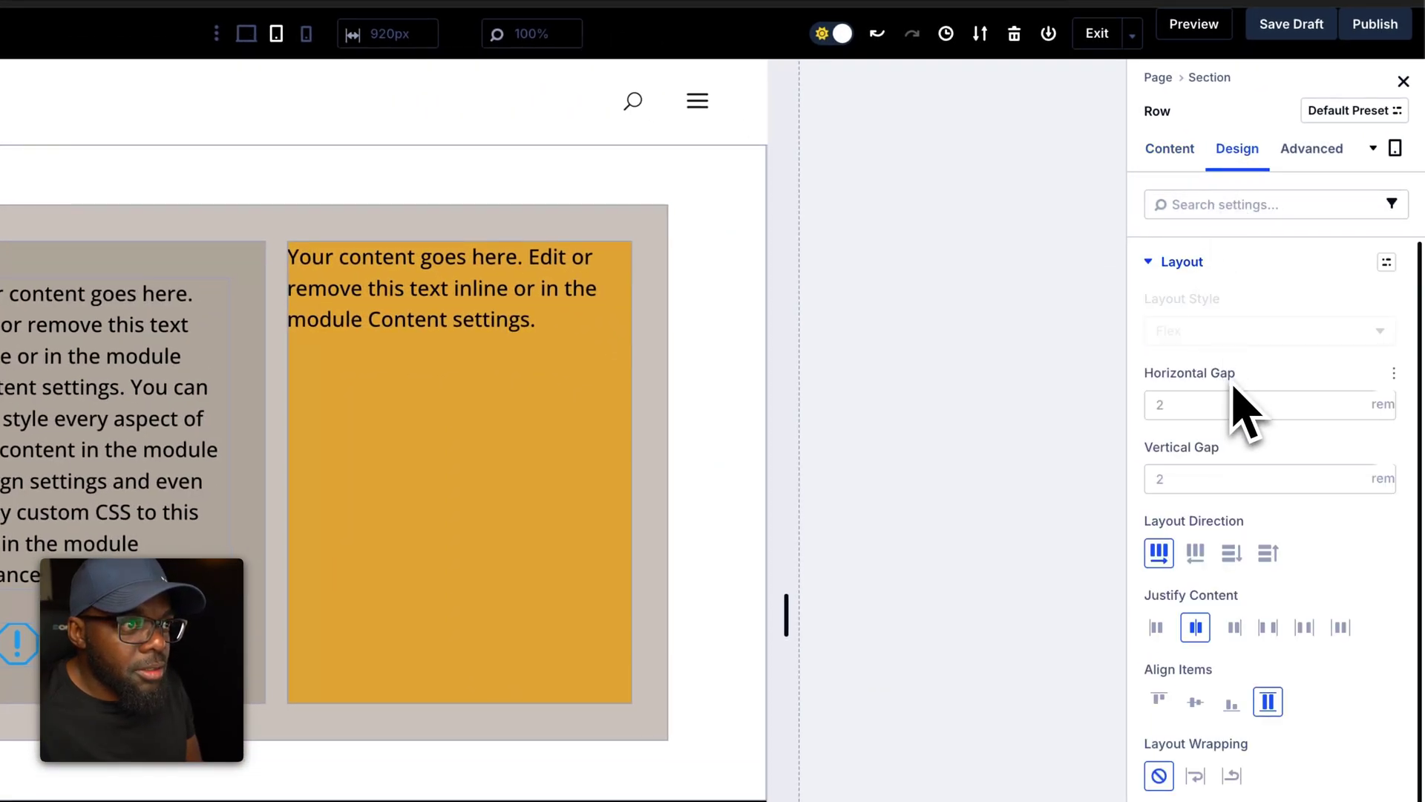
{"action": "scroll", "coordinate": [1399, 557], "scroll_direction": "down", "scroll_amount": 2}
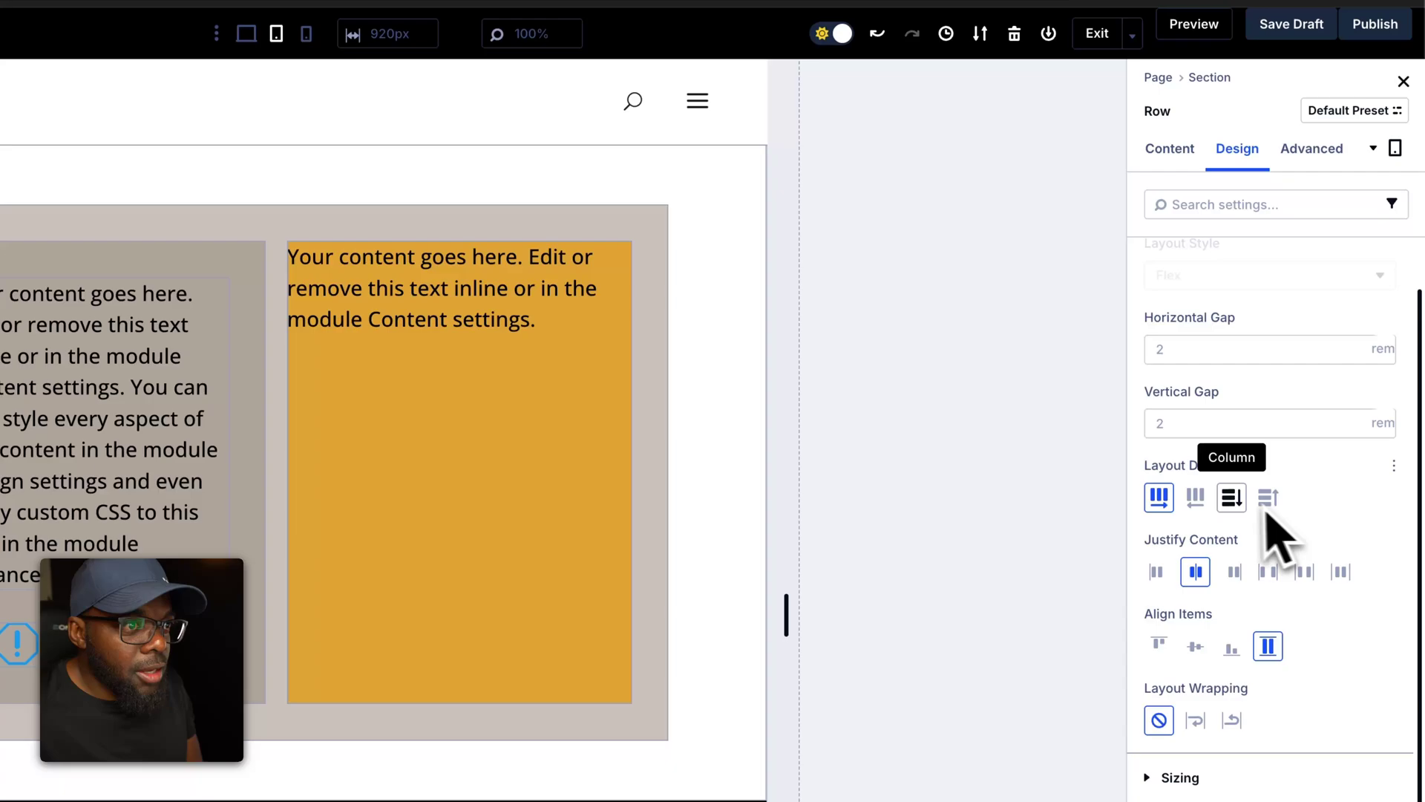
{"action": "left_click", "coordinate": [1233, 497]}
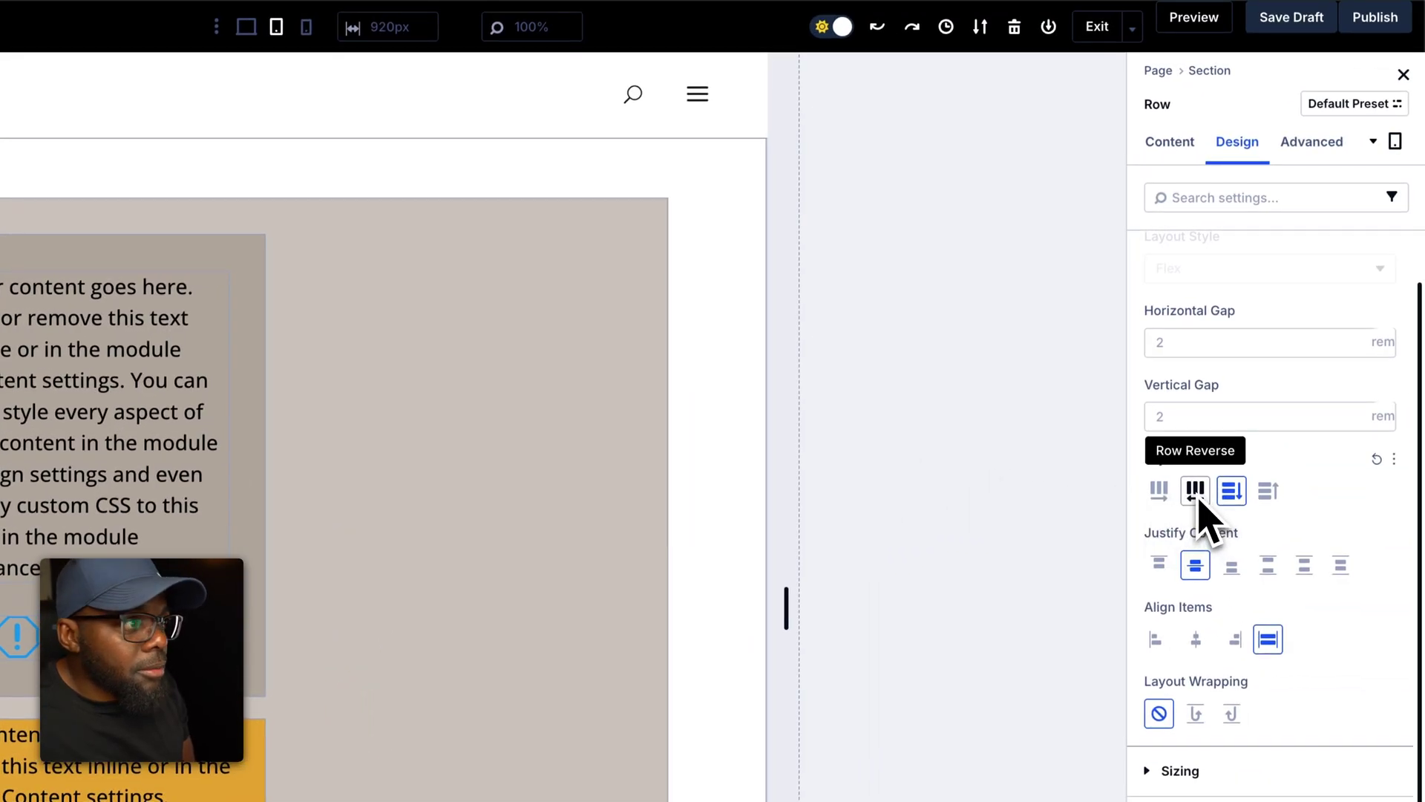
{"action": "left_click", "coordinate": [1197, 491]}
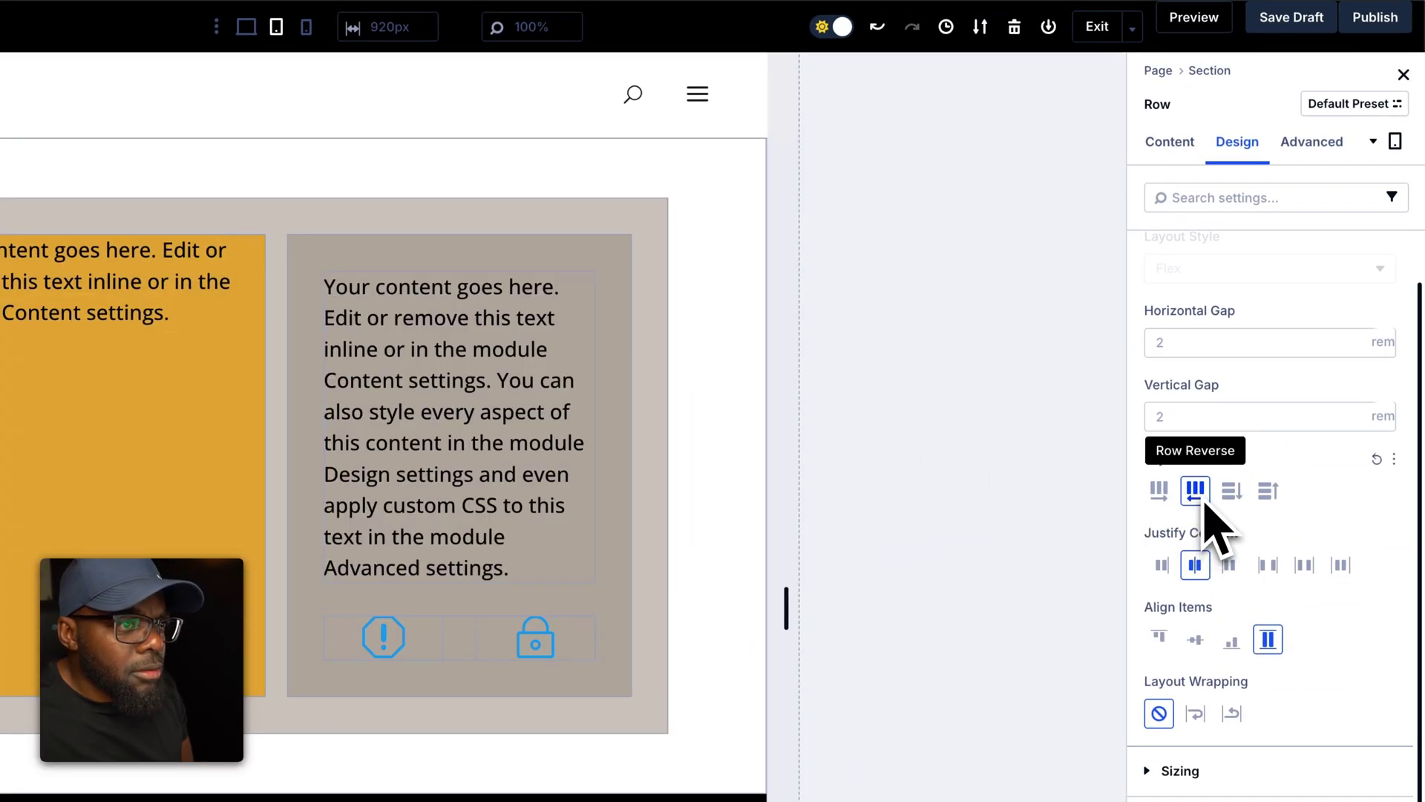
{"action": "left_click", "coordinate": [1269, 493]}
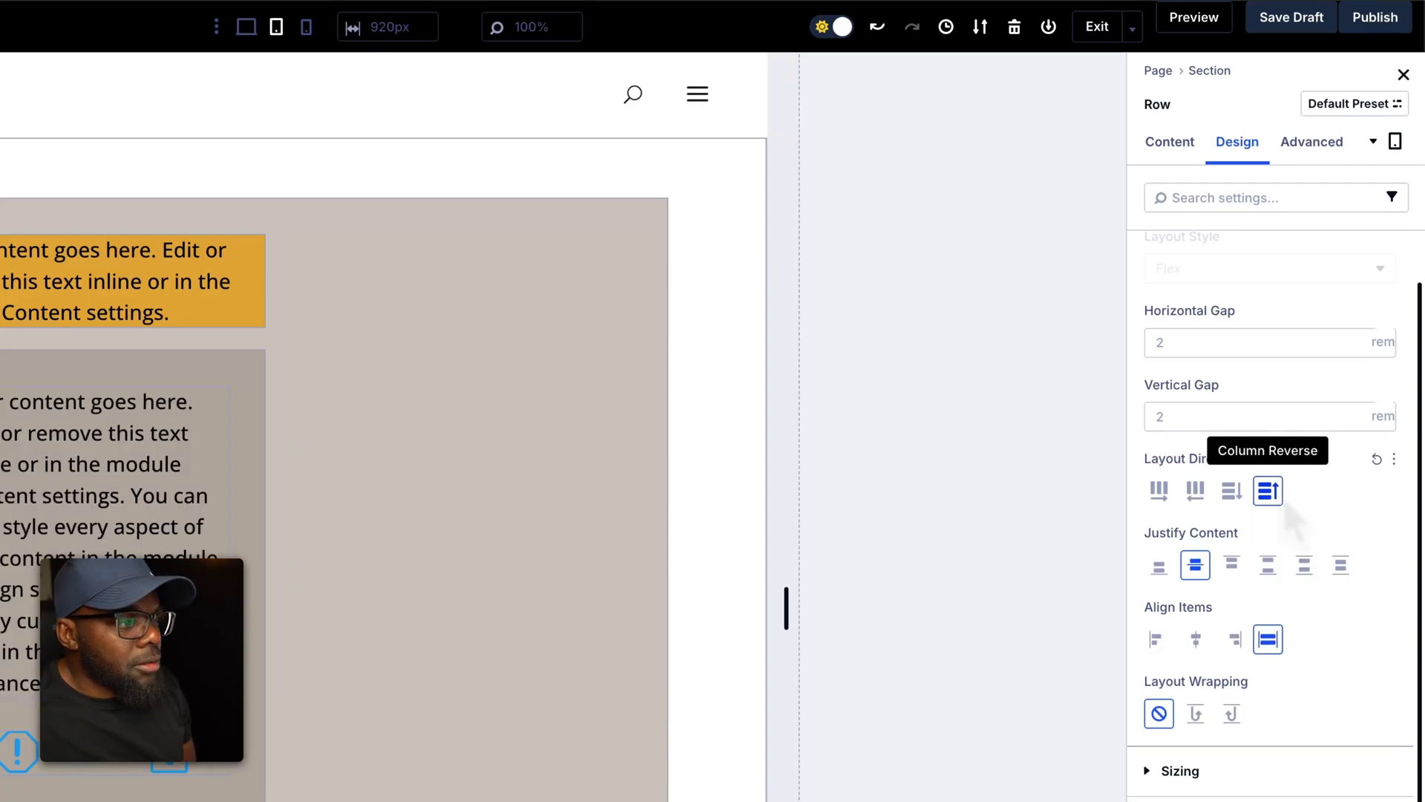
{"action": "left_click", "coordinate": [1169, 501]}
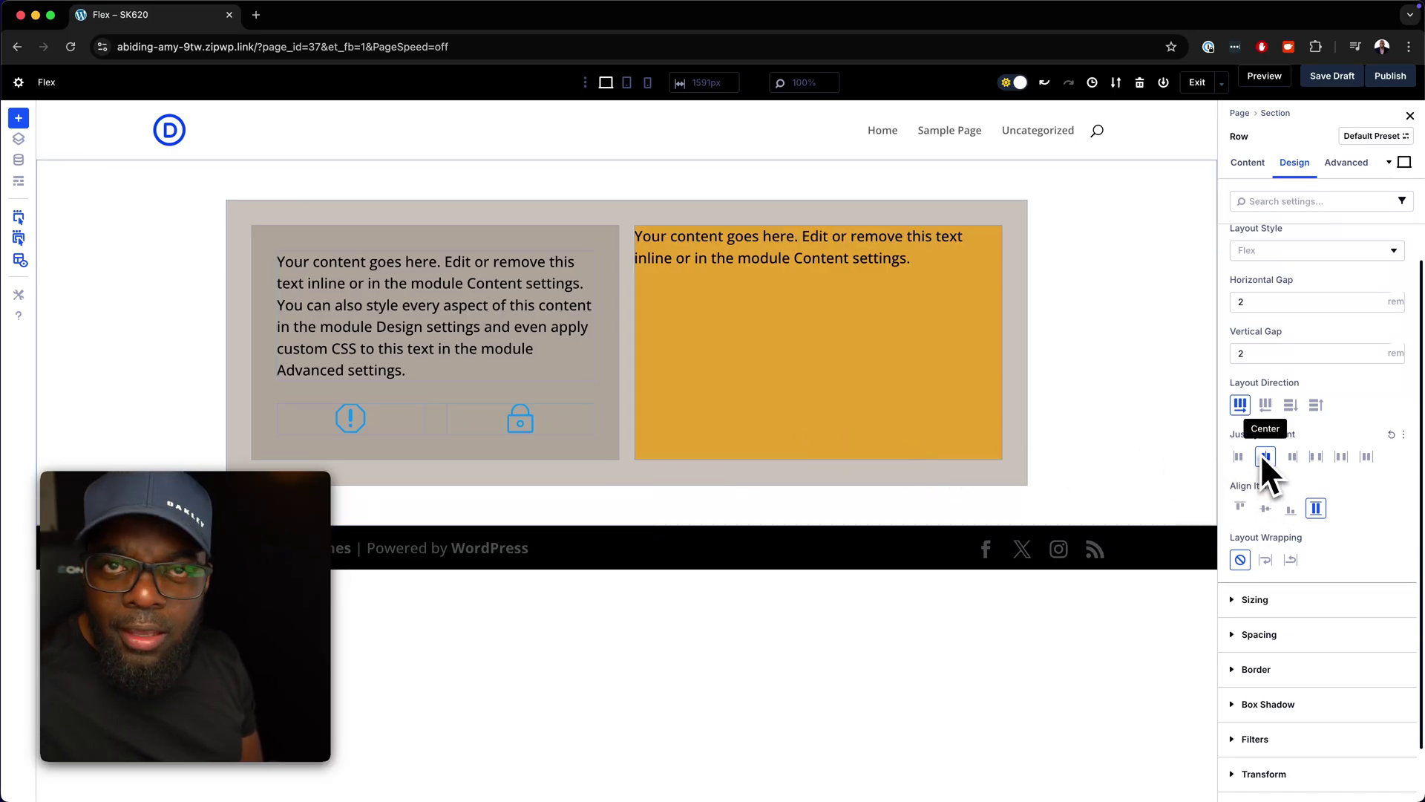
{"action": "left_click", "coordinate": [1266, 456]}
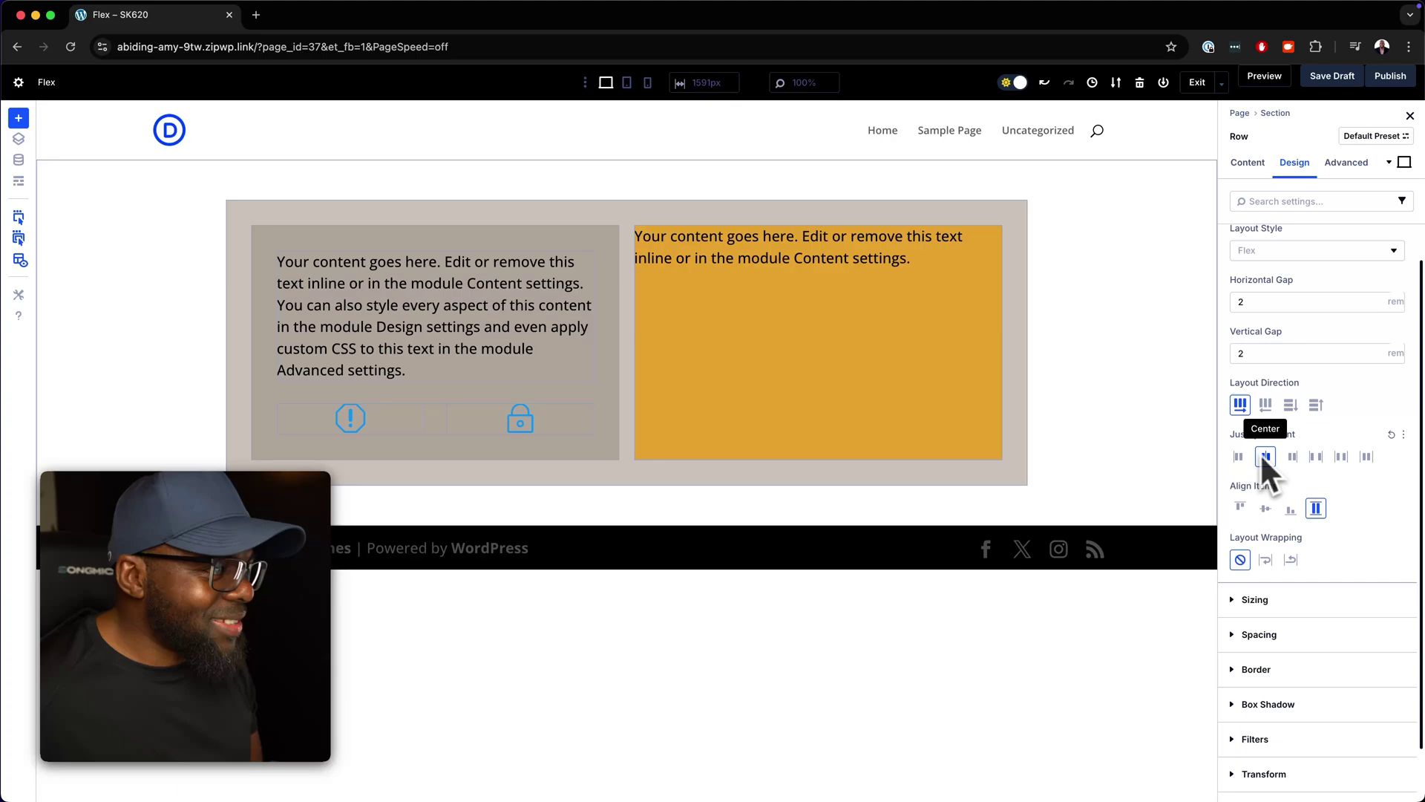